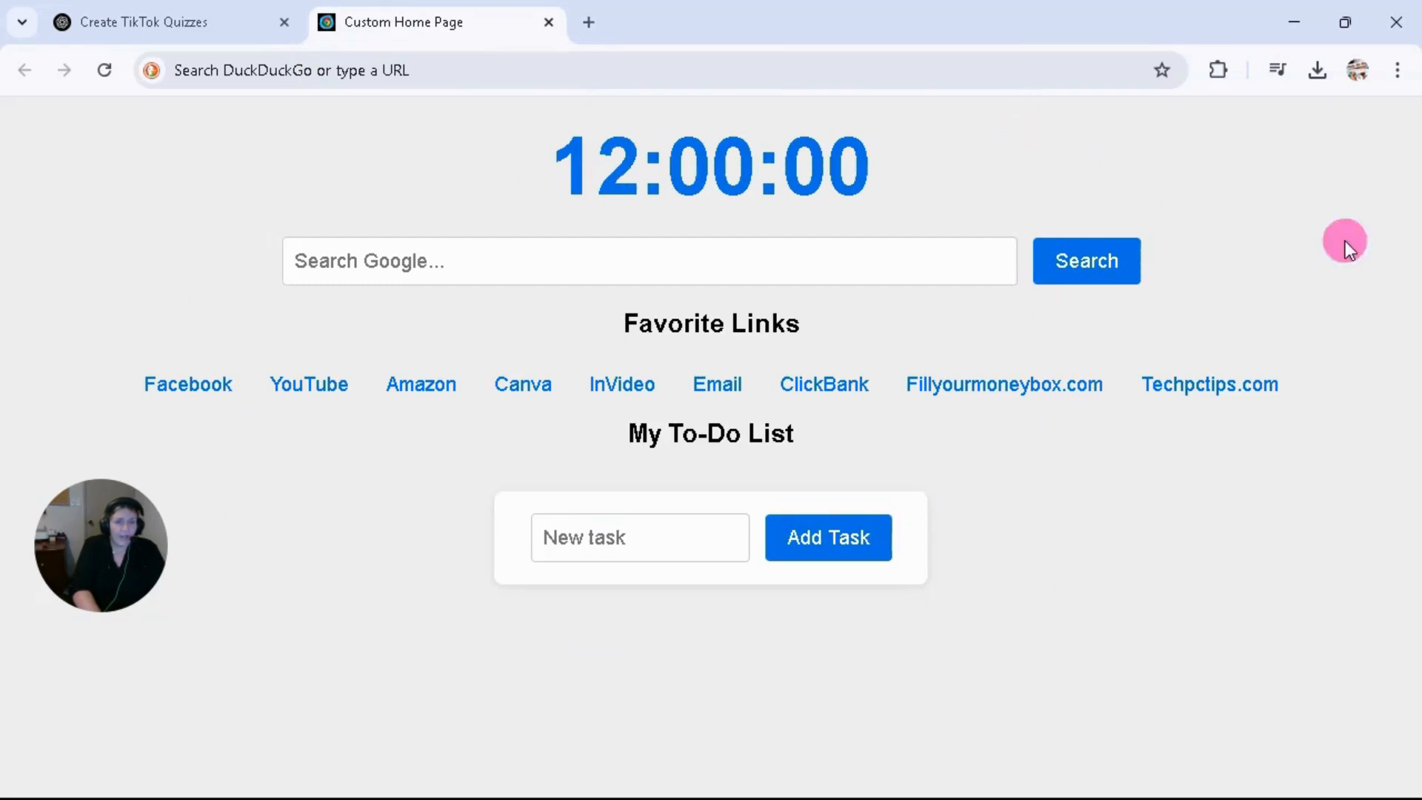
# Open a new tab showing the custom home page and close the duplicate home page tab.
pyautogui.click(584, 21)
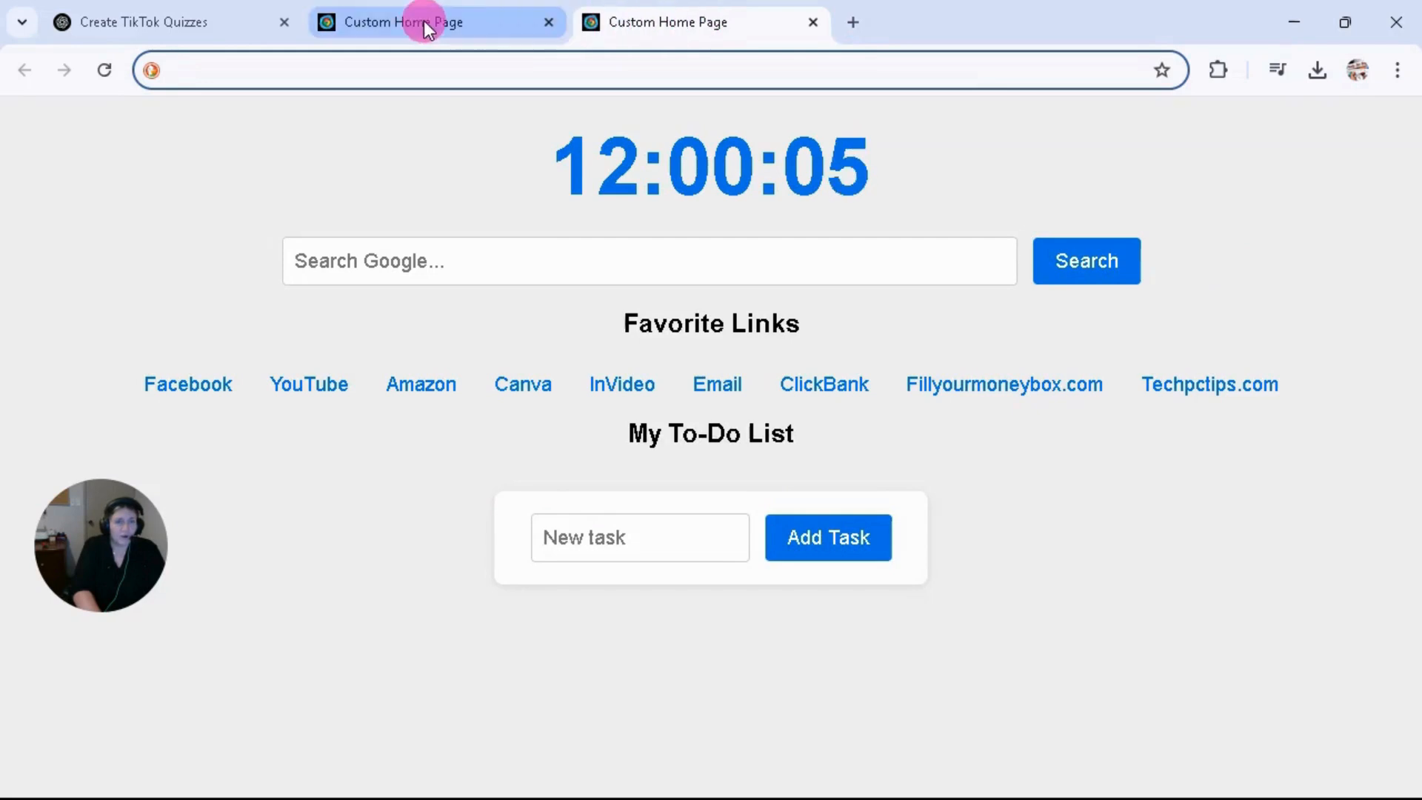
pyautogui.click(548, 22)
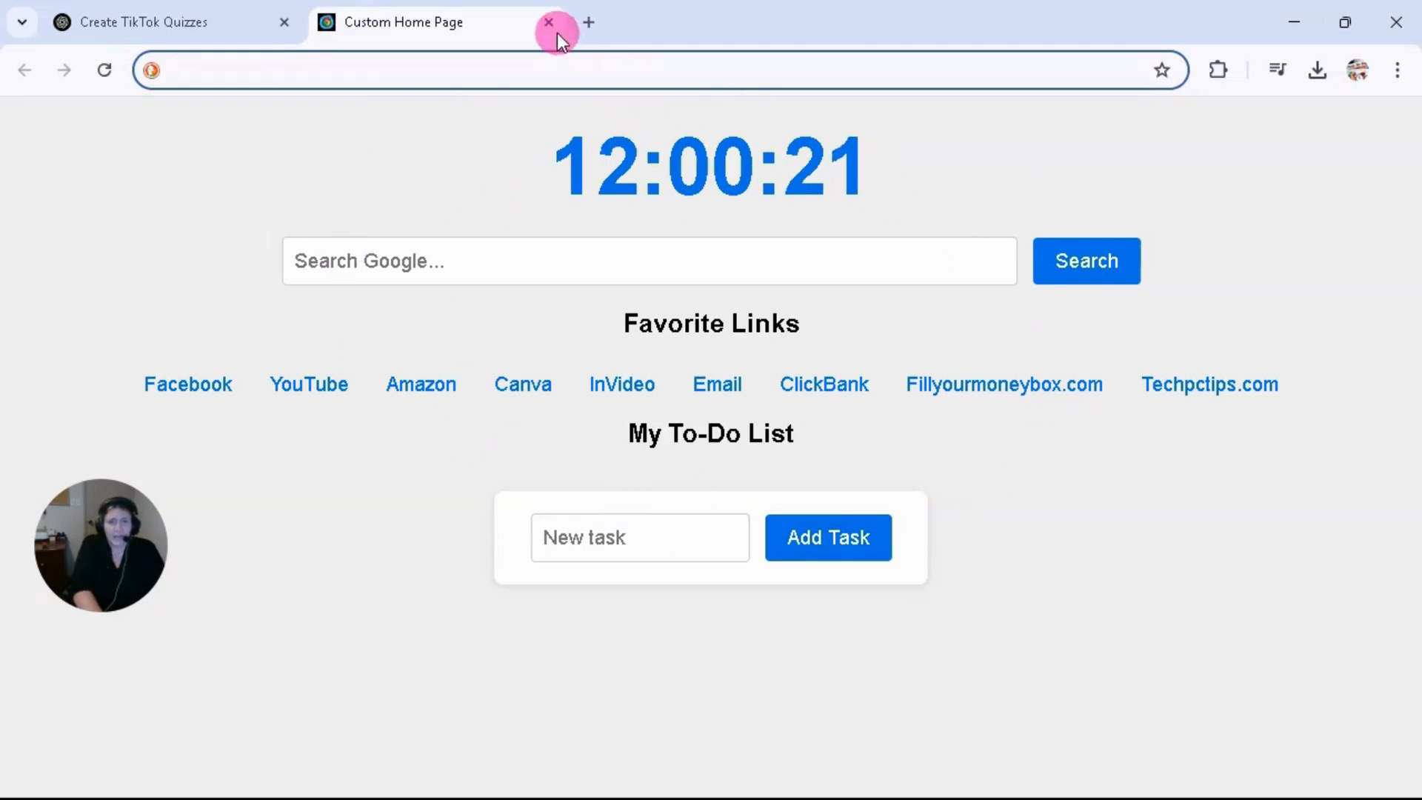
# Open the browser settings and go to the Security page under Privacy and security.
pyautogui.click(1402, 81)
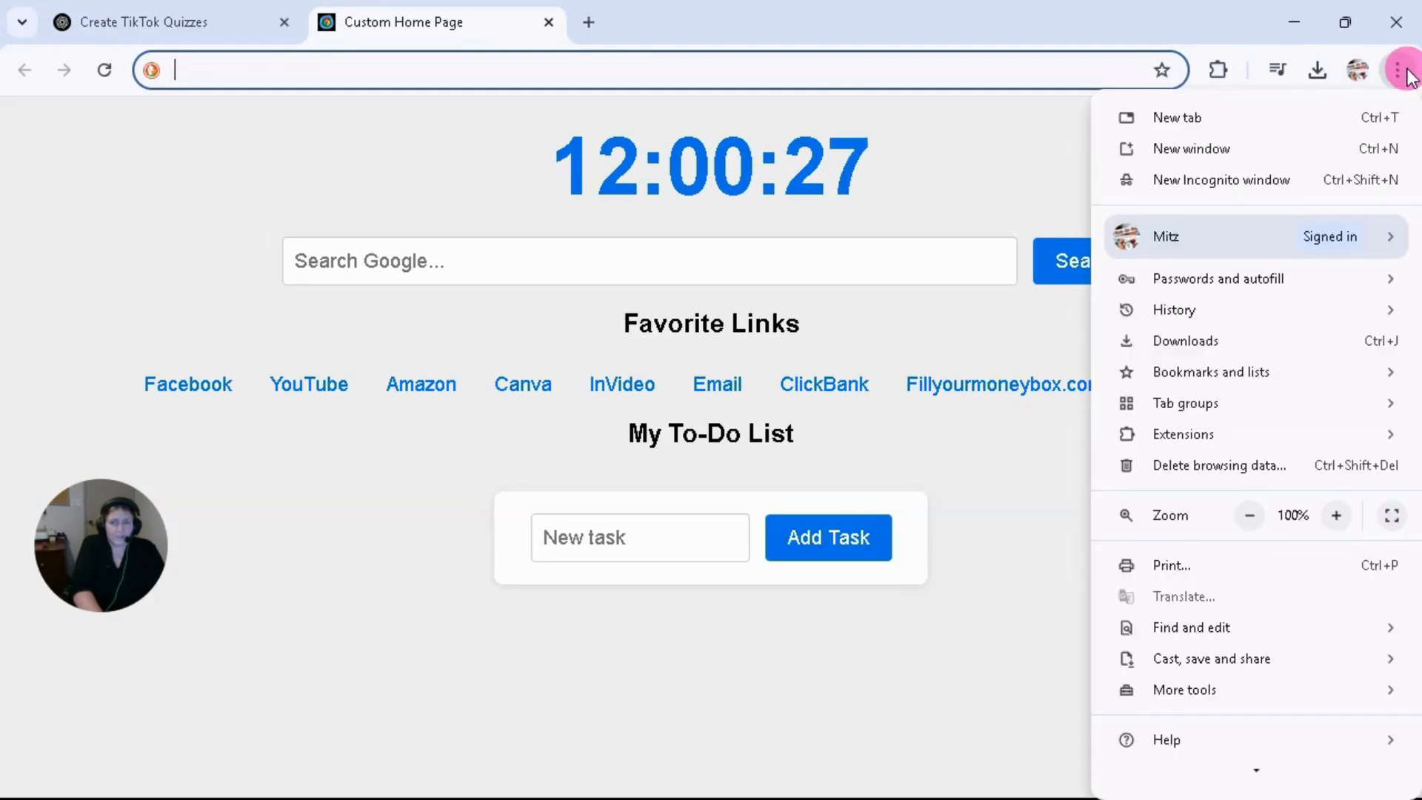
pyautogui.scroll(-1, 1287, 308)
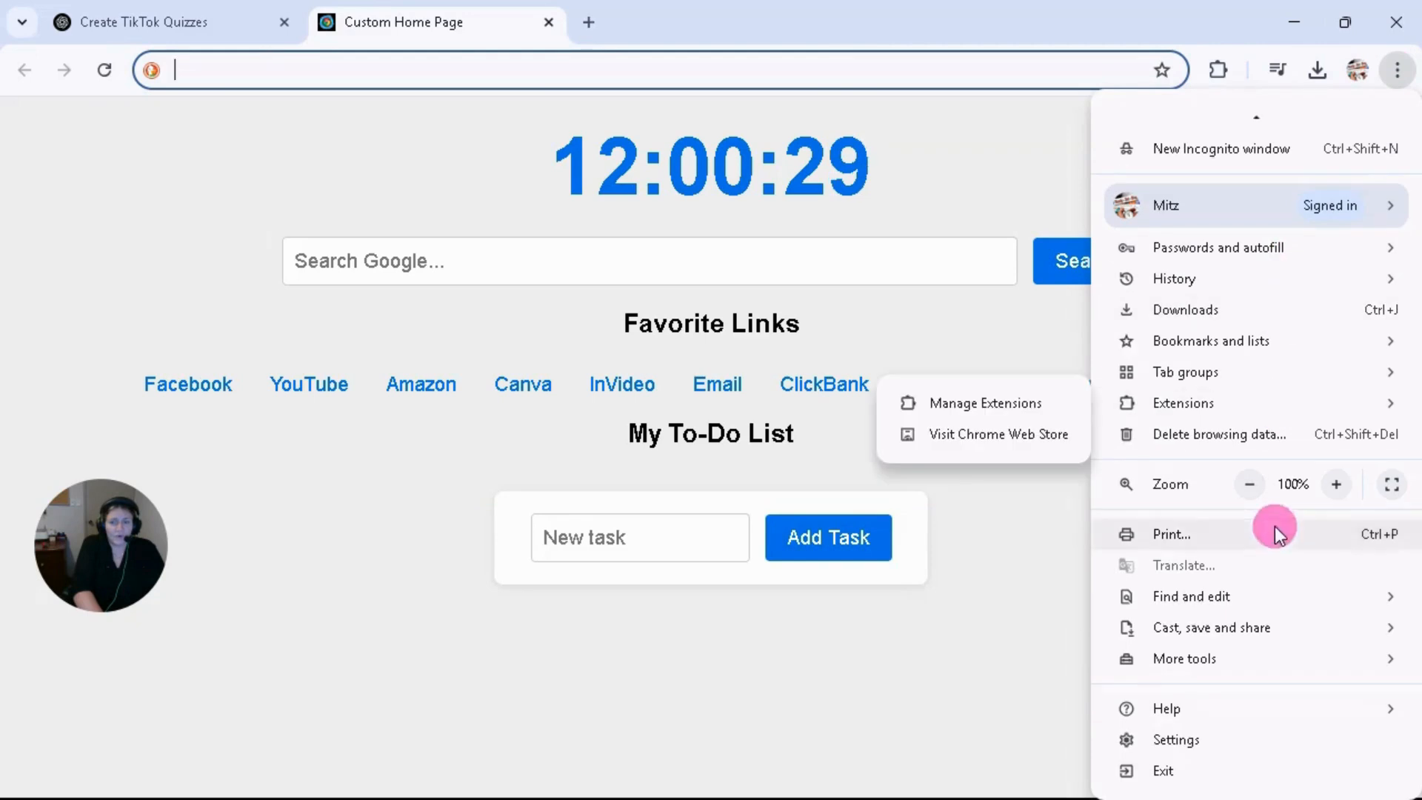
pyautogui.click(1184, 741)
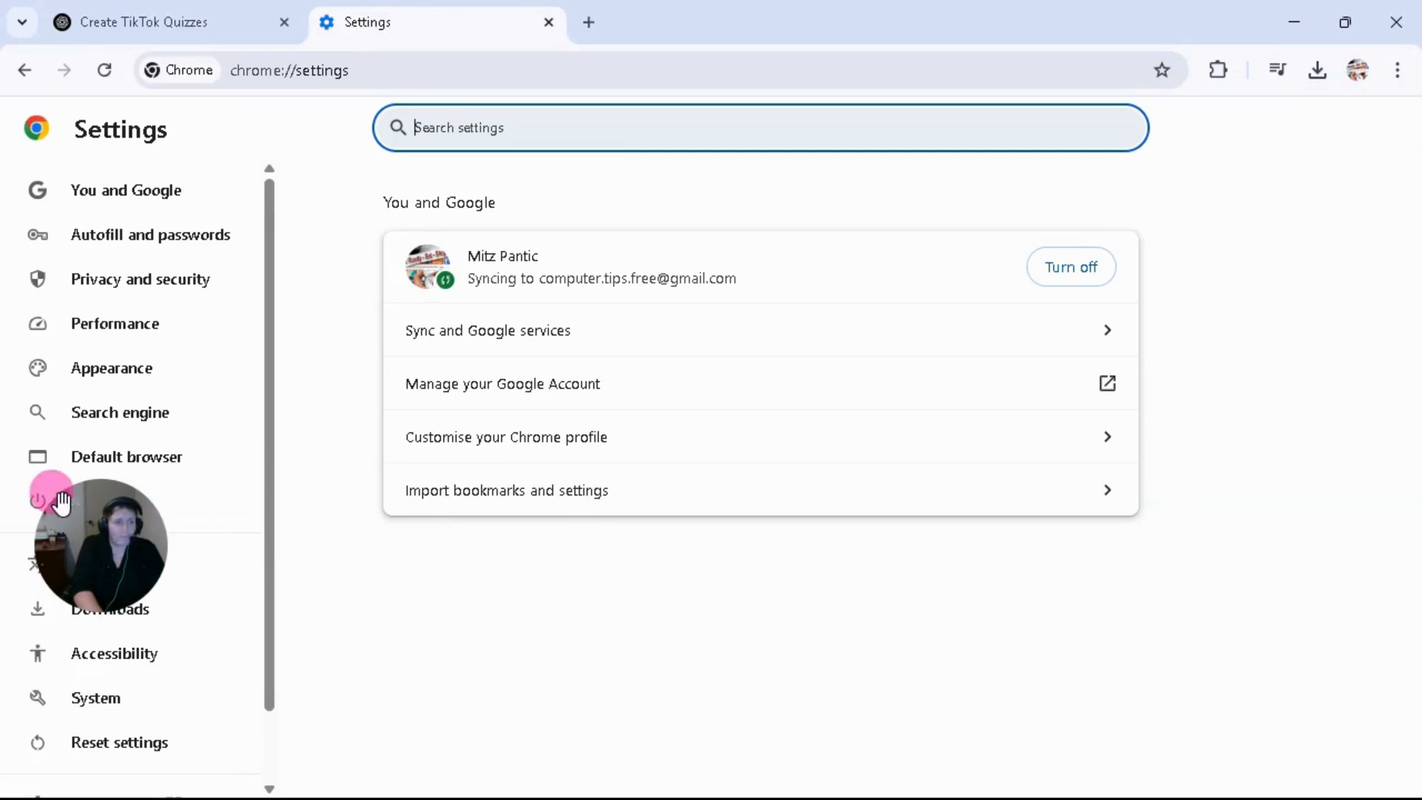
pyautogui.moveTo(70, 509); pyautogui.dragTo(74, 650)
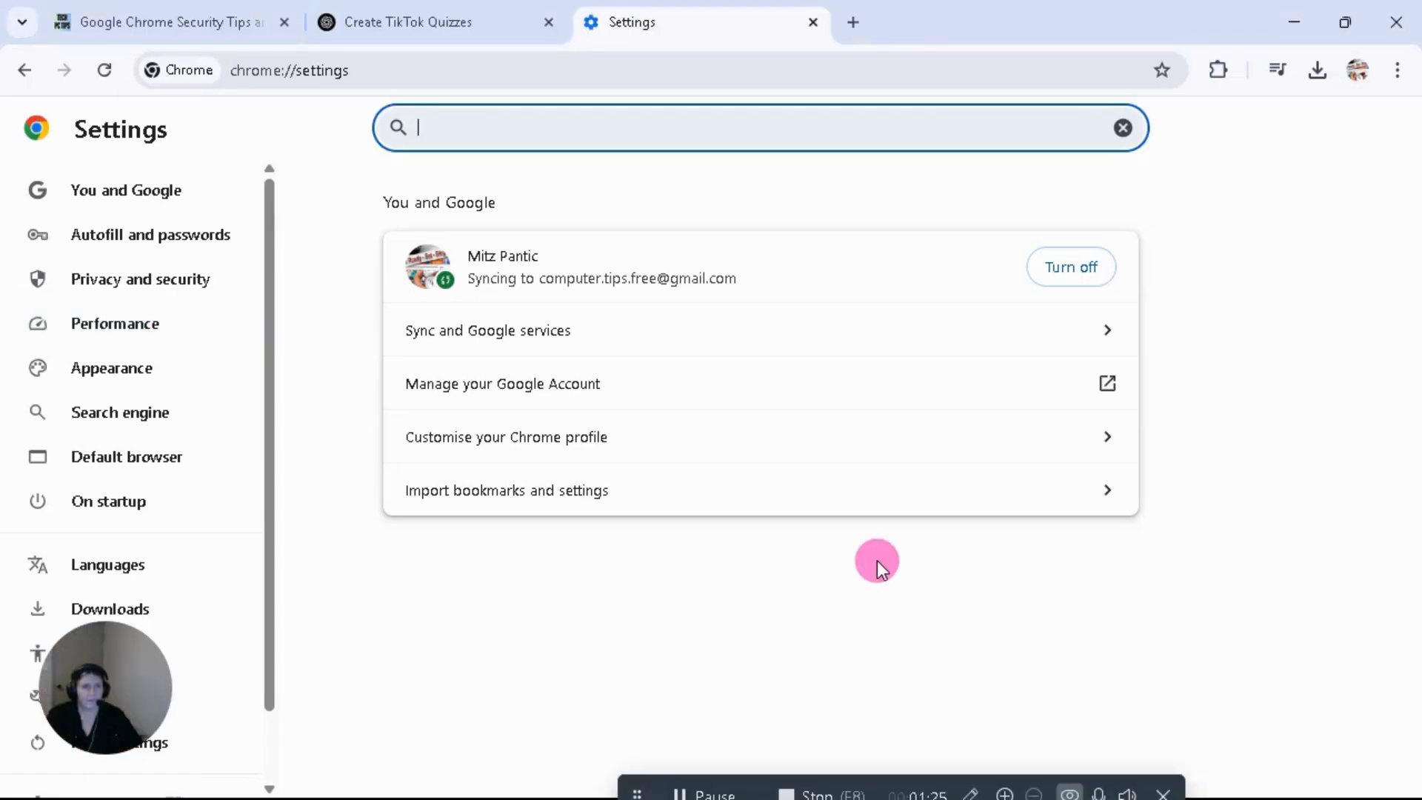
pyautogui.click(123, 293)
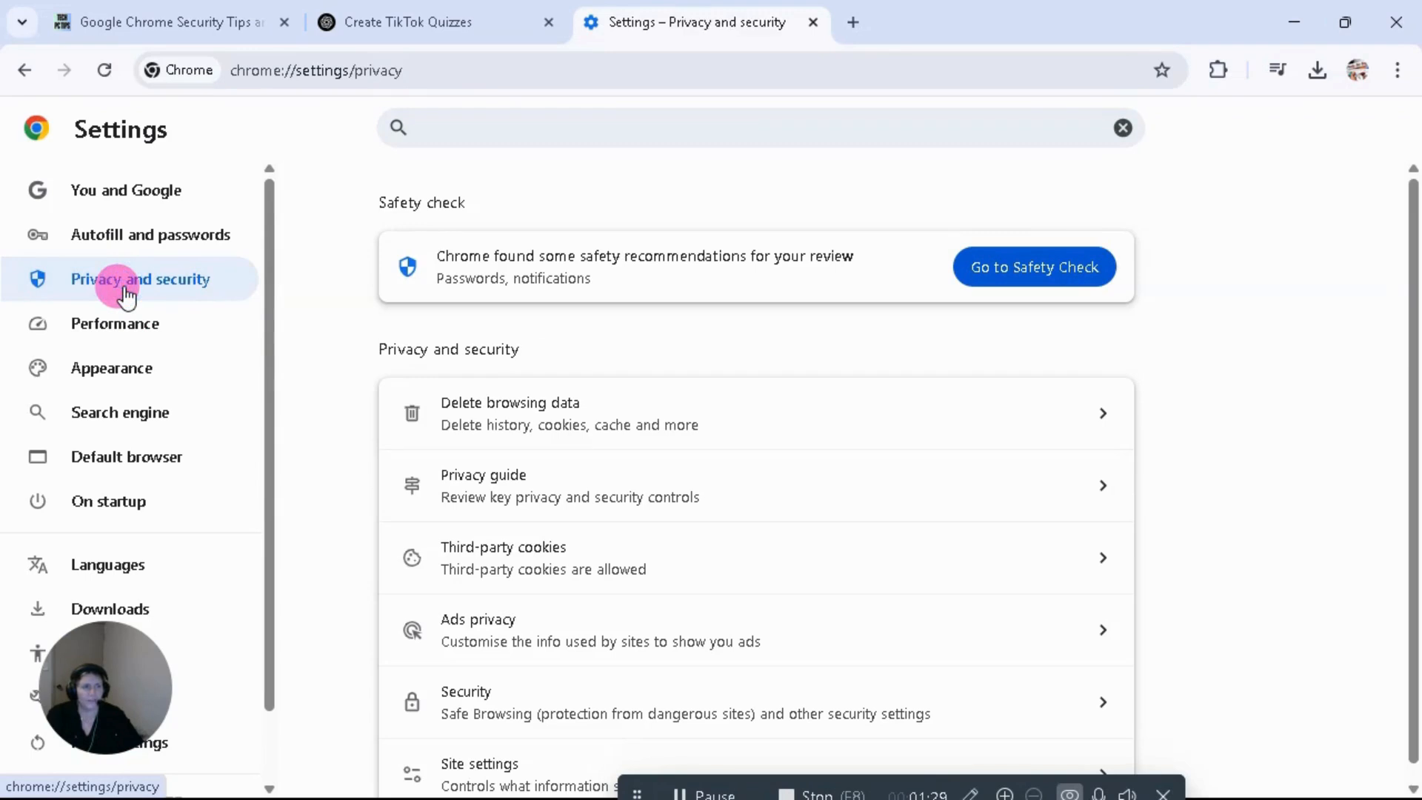
pyautogui.scroll(-1, 764, 449)
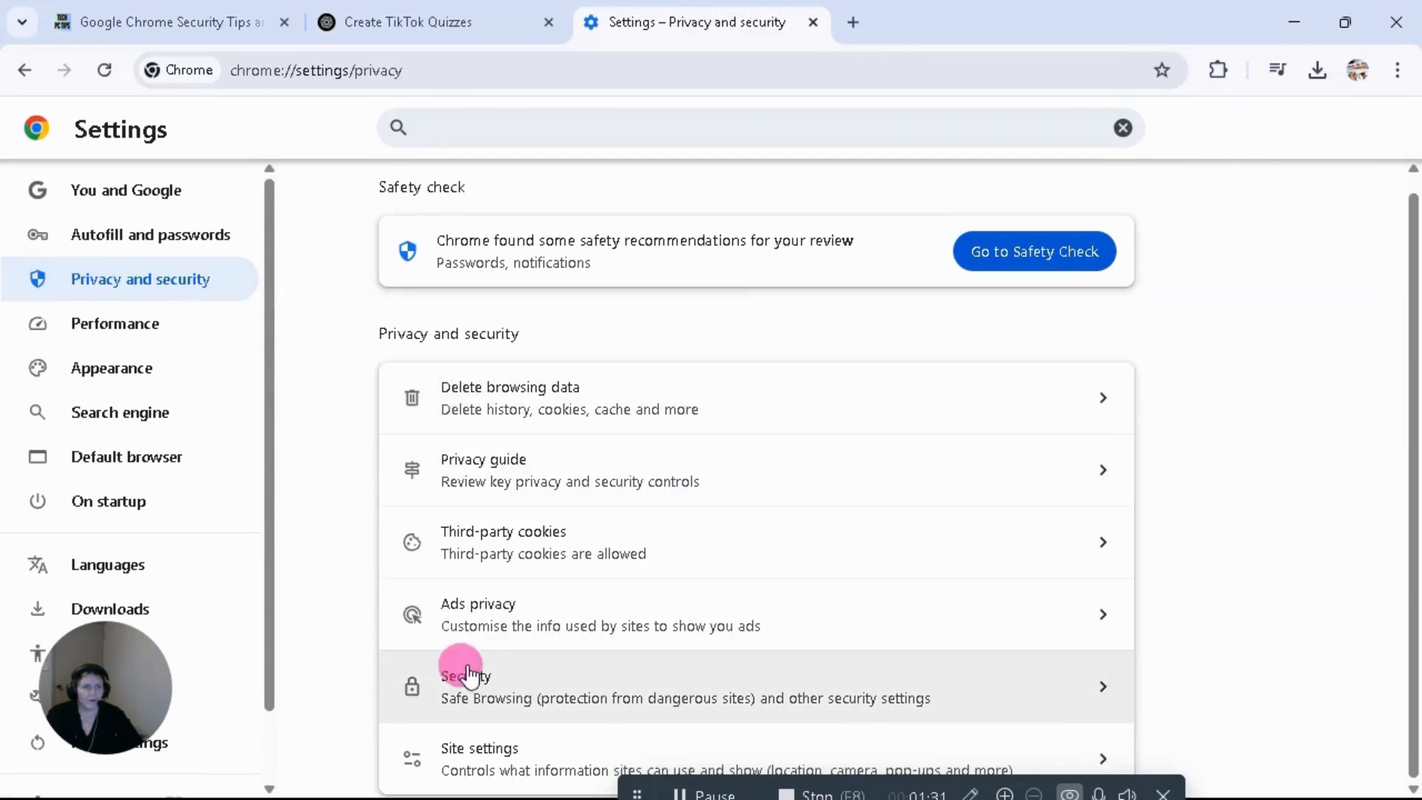
pyautogui.click(496, 690)
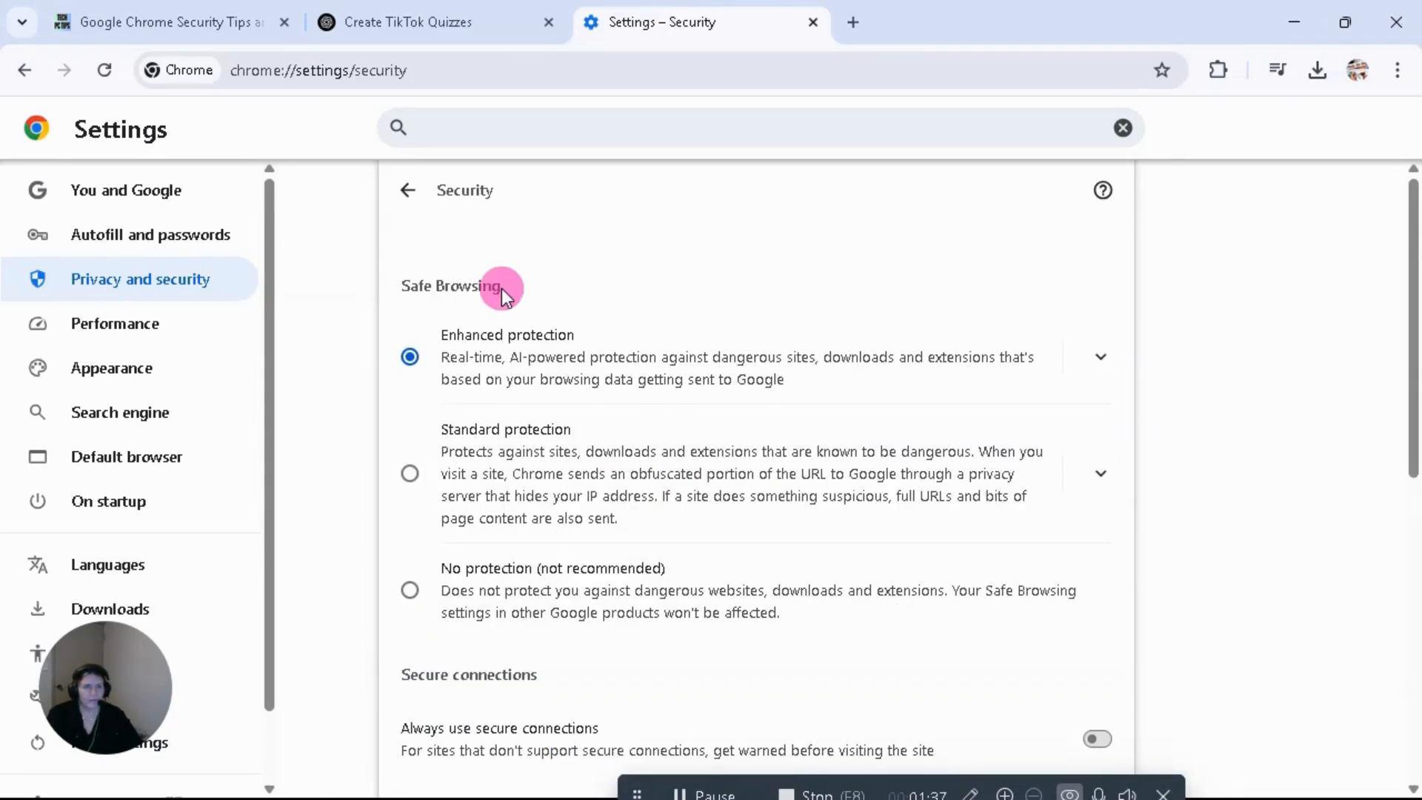
# Review the details of the Enhanced protection option under Safe Browsing, including what it does and the things to consider.
pyautogui.moveTo(407, 288); pyautogui.dragTo(500, 286)
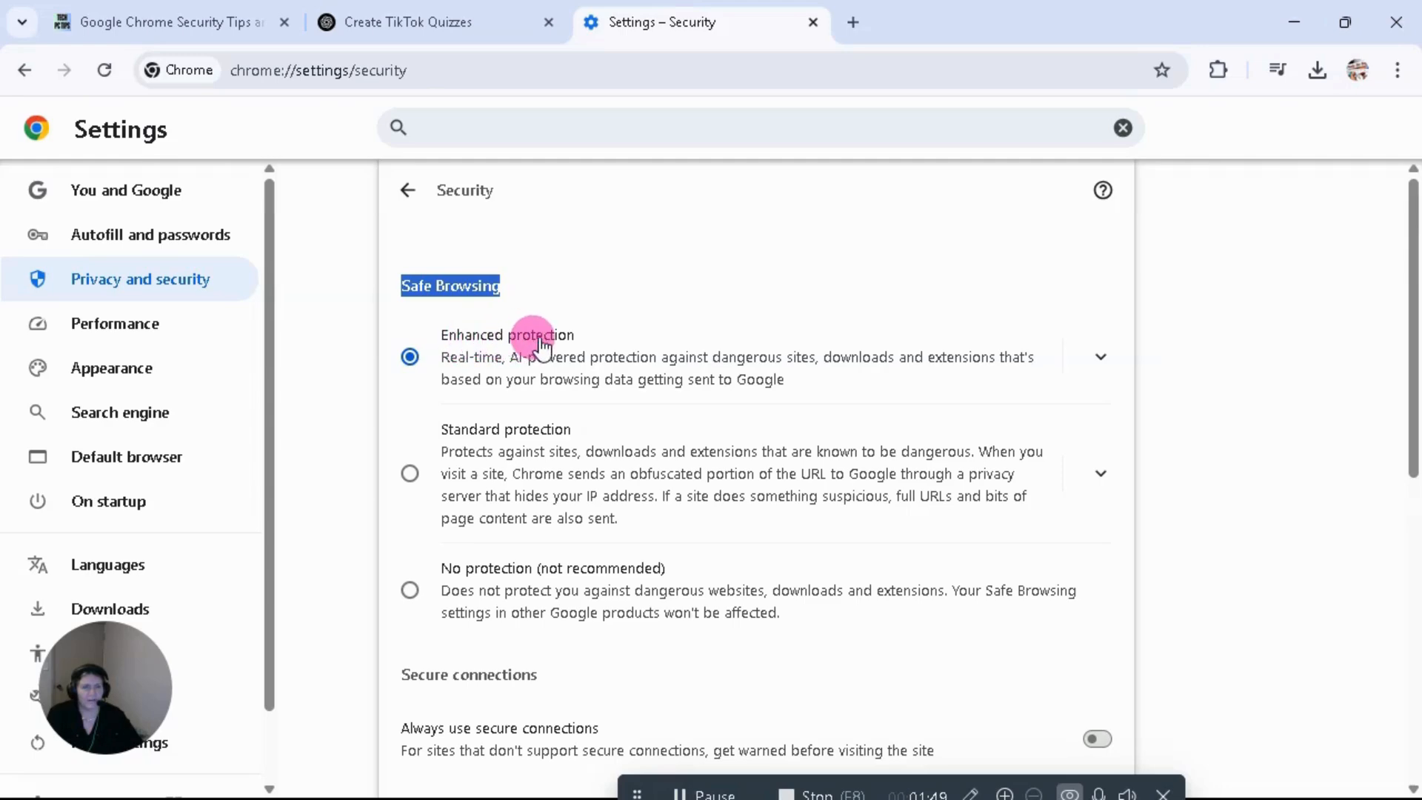
pyautogui.click(1101, 356)
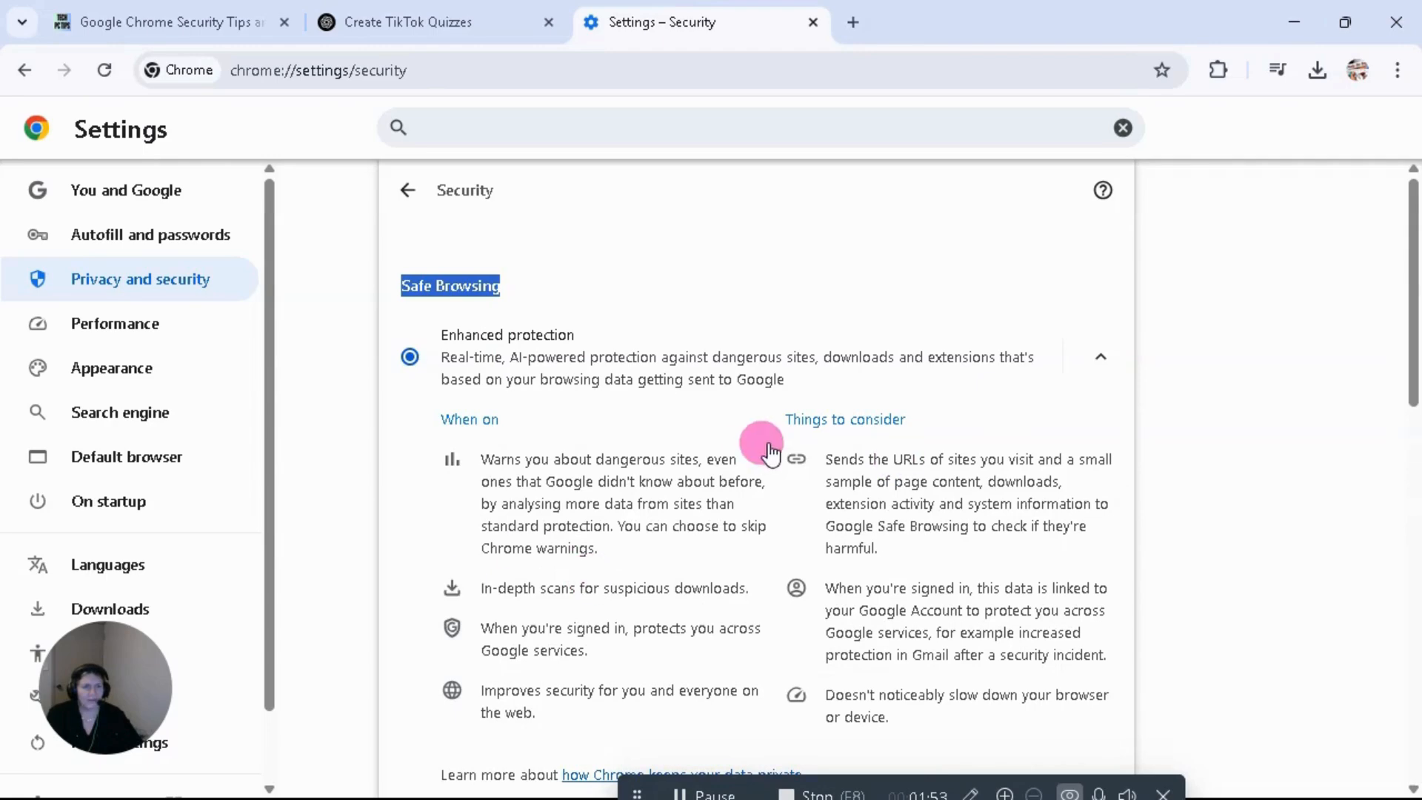
pyautogui.scroll(-2, 762, 445)
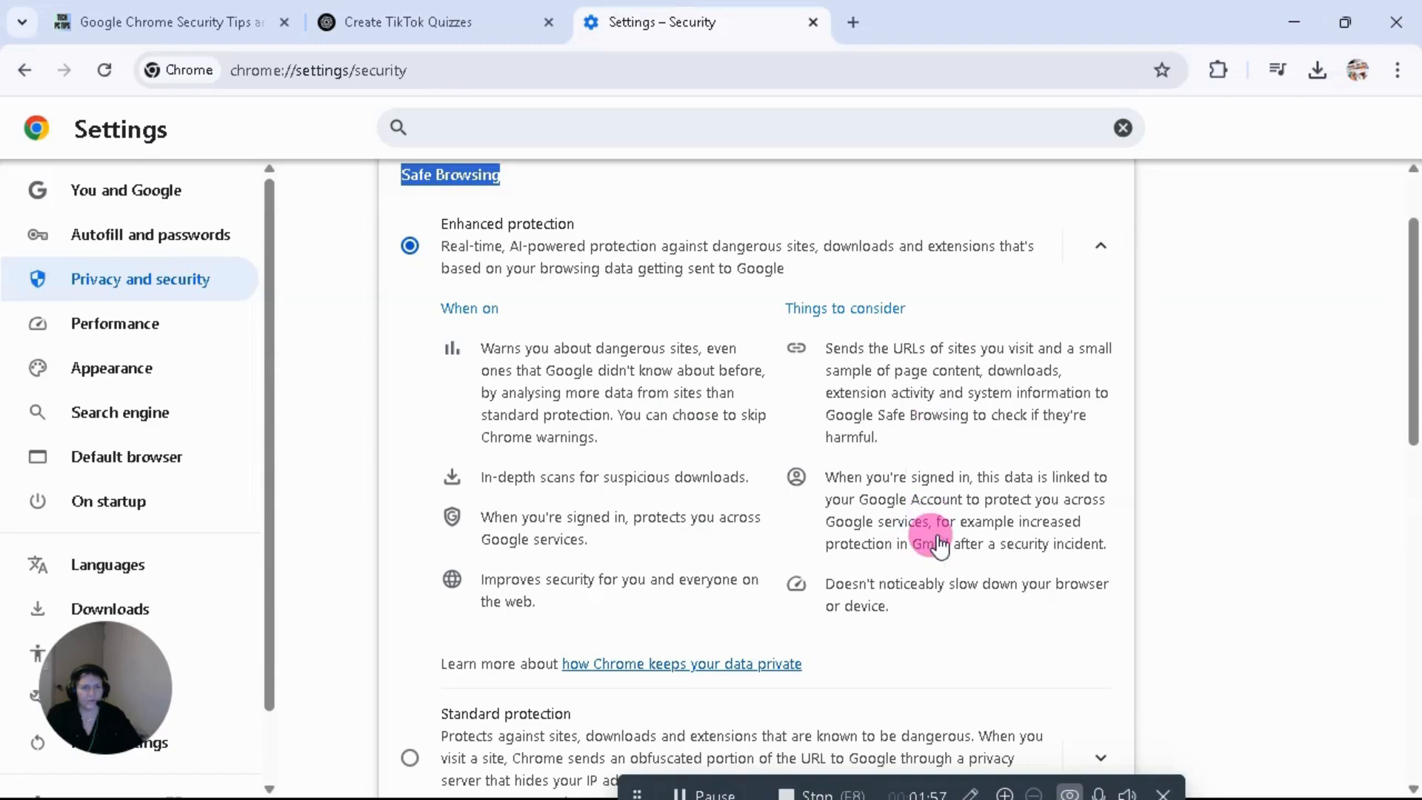
pyautogui.scroll(-3, 937, 504)
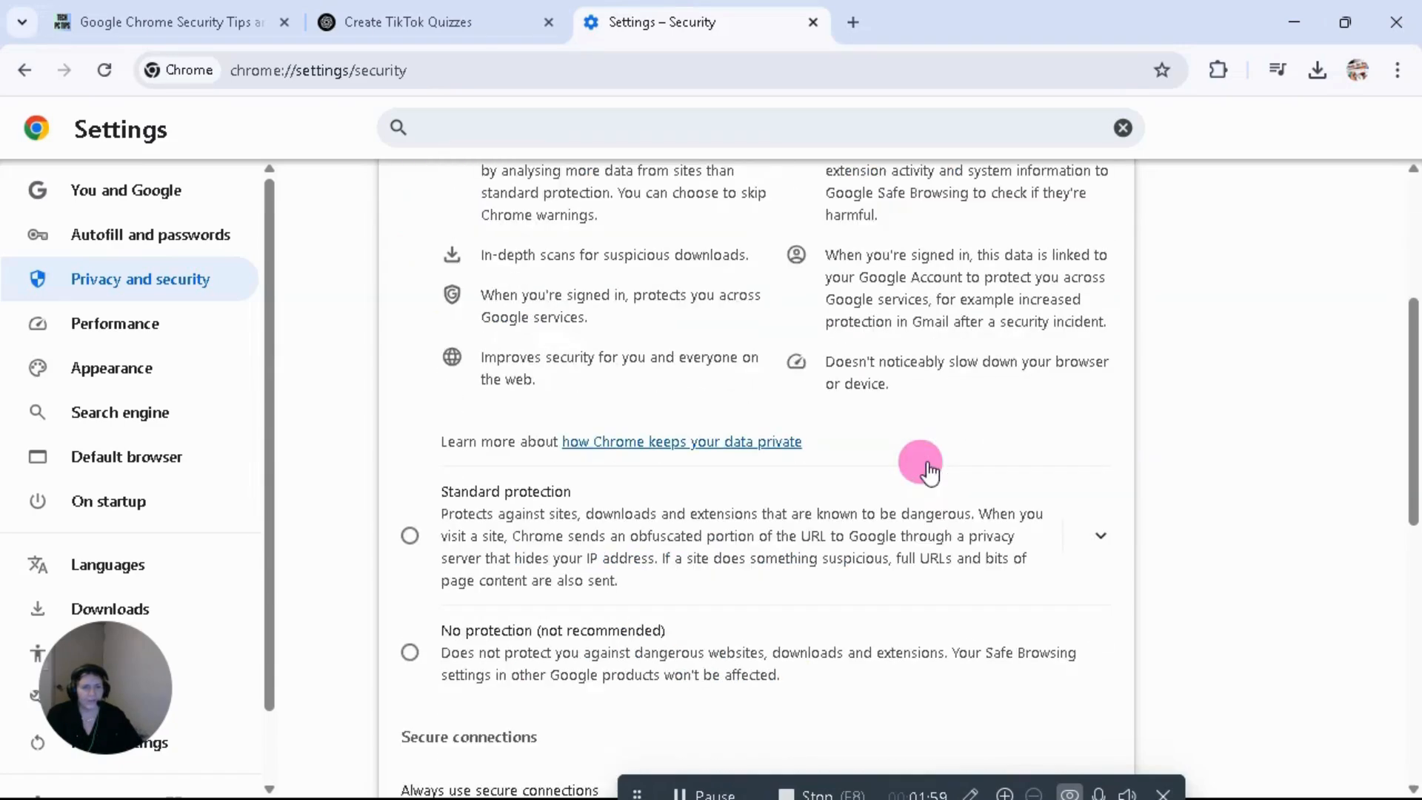
pyautogui.scroll(1, 939, 452)
pyautogui.scroll(3, 939, 439)
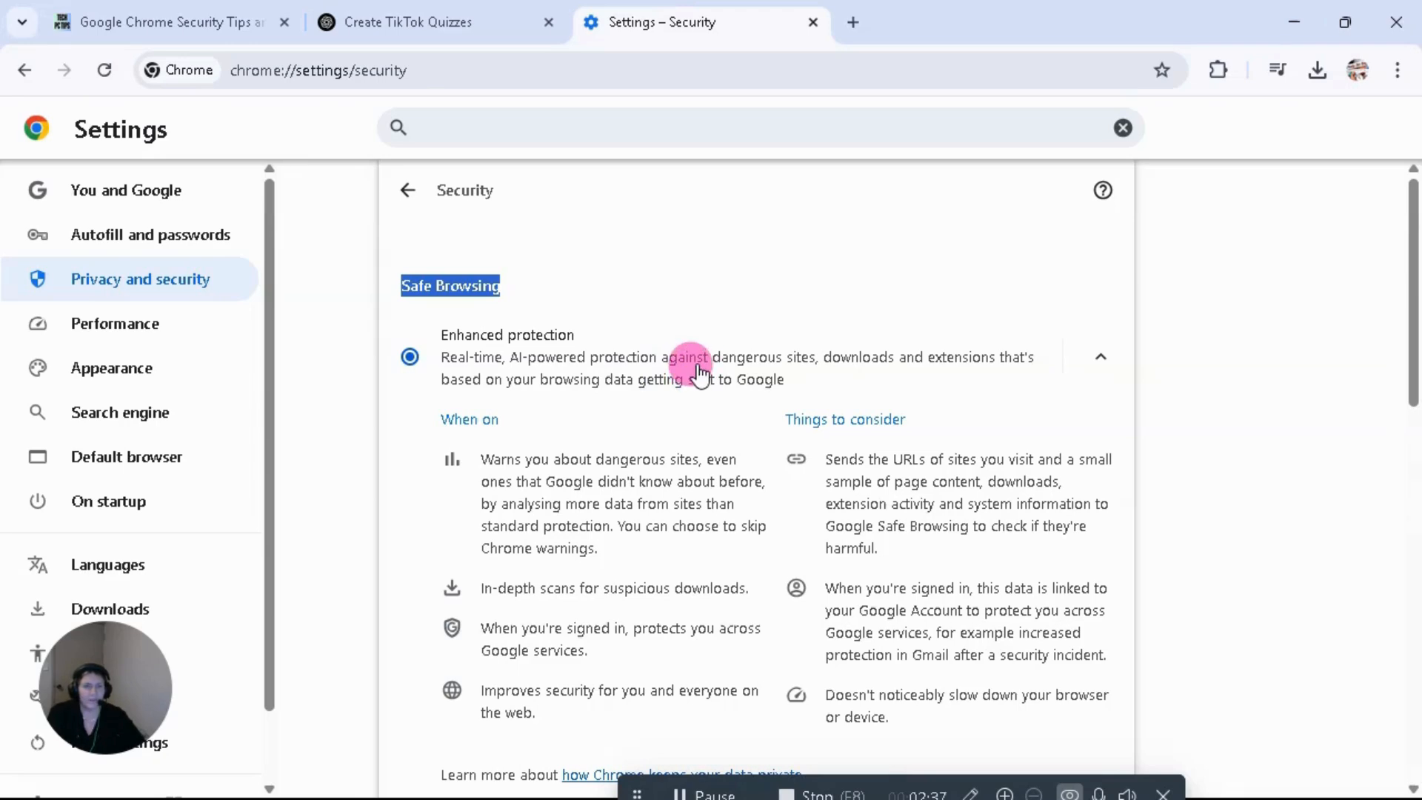
pyautogui.click(1096, 359)
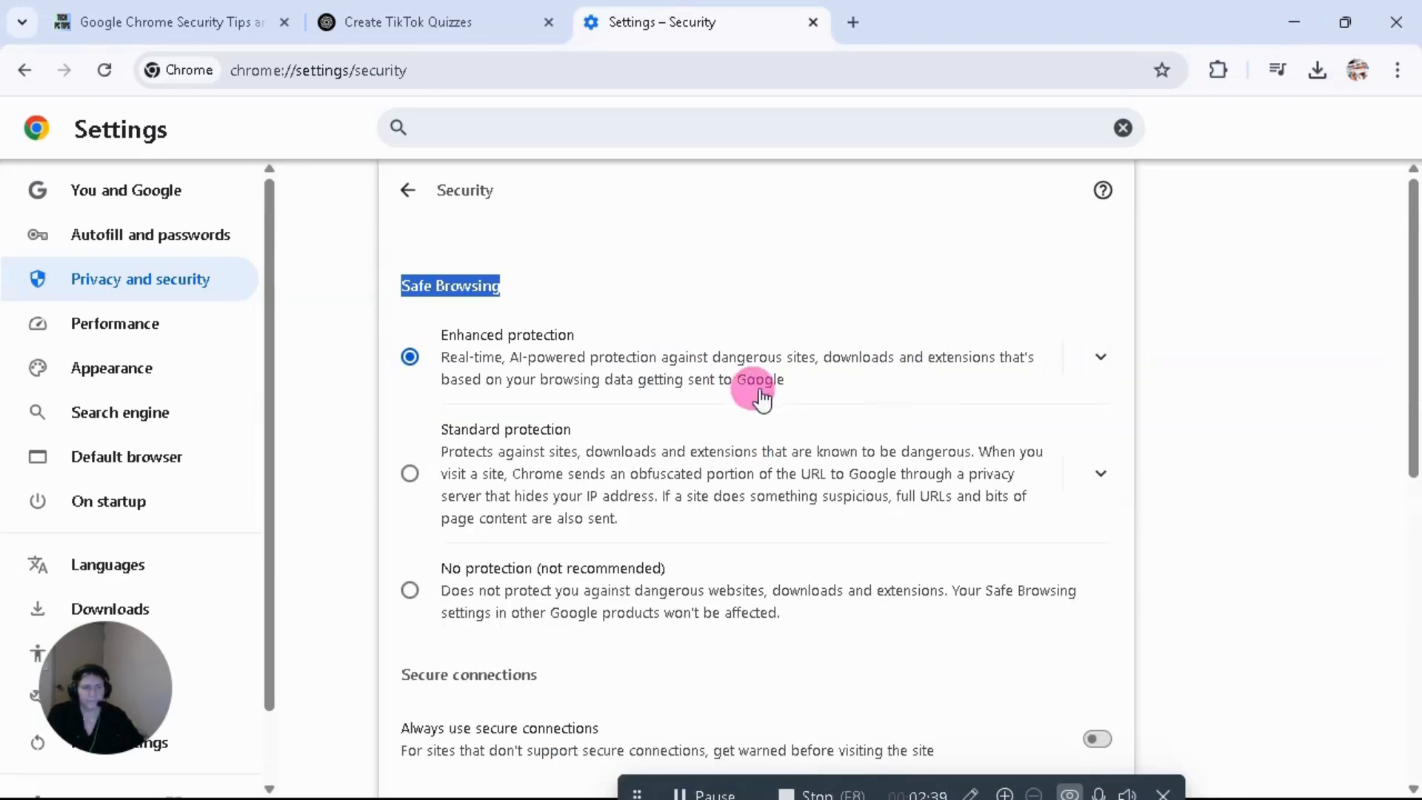
# Turn on "Always use secure connections" in the Secure connections section.
pyautogui.scroll(-3, 590, 433)
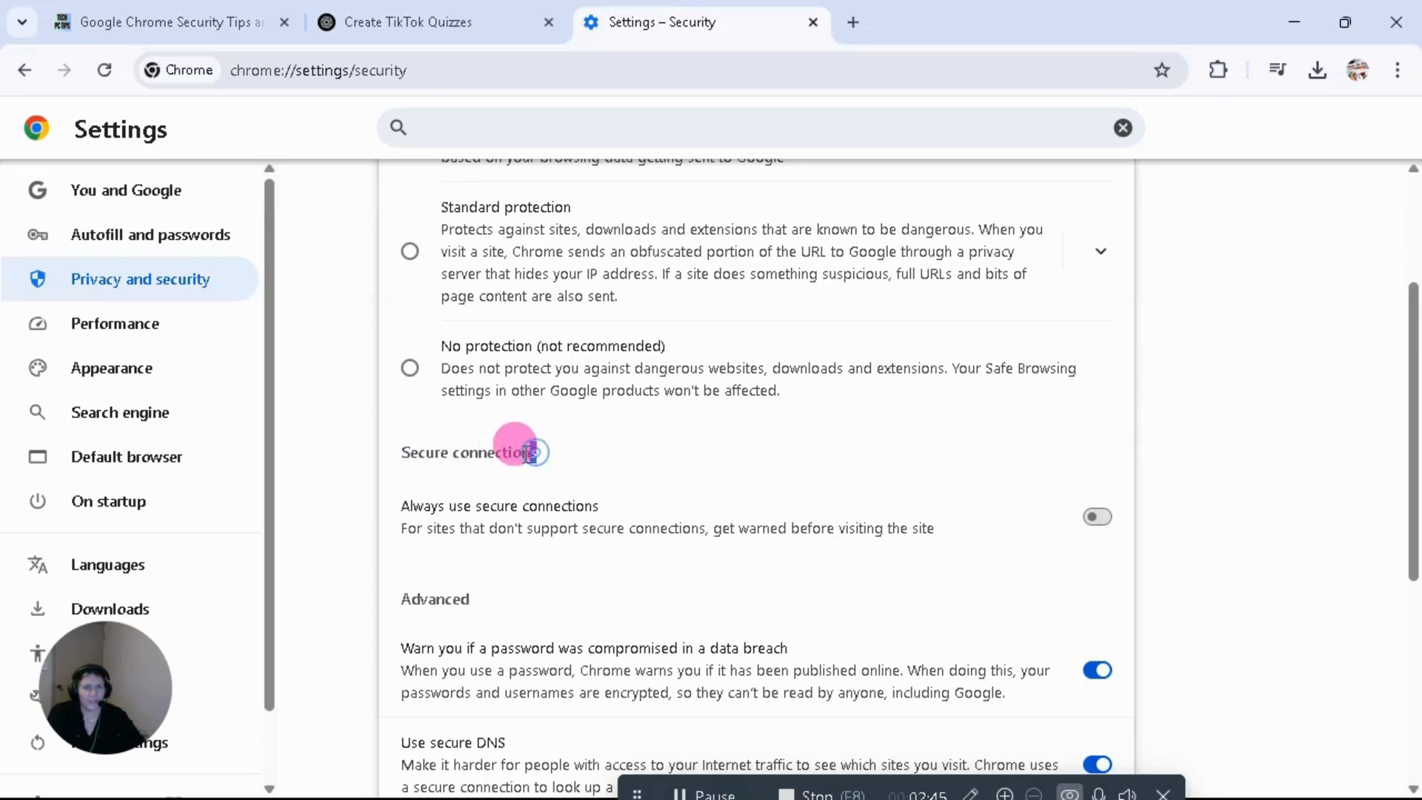
pyautogui.moveTo(538, 453); pyautogui.dragTo(382, 462)
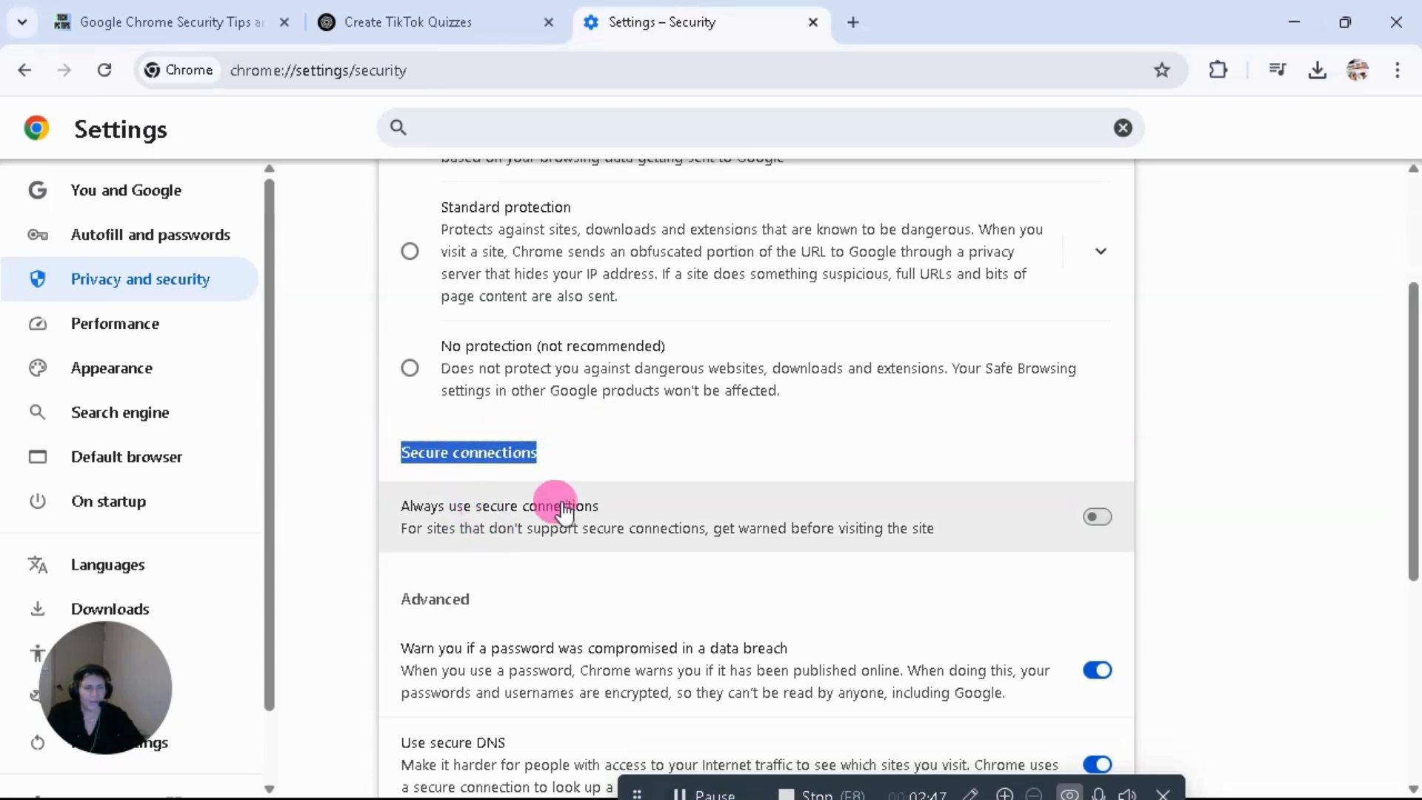
pyautogui.click(1103, 523)
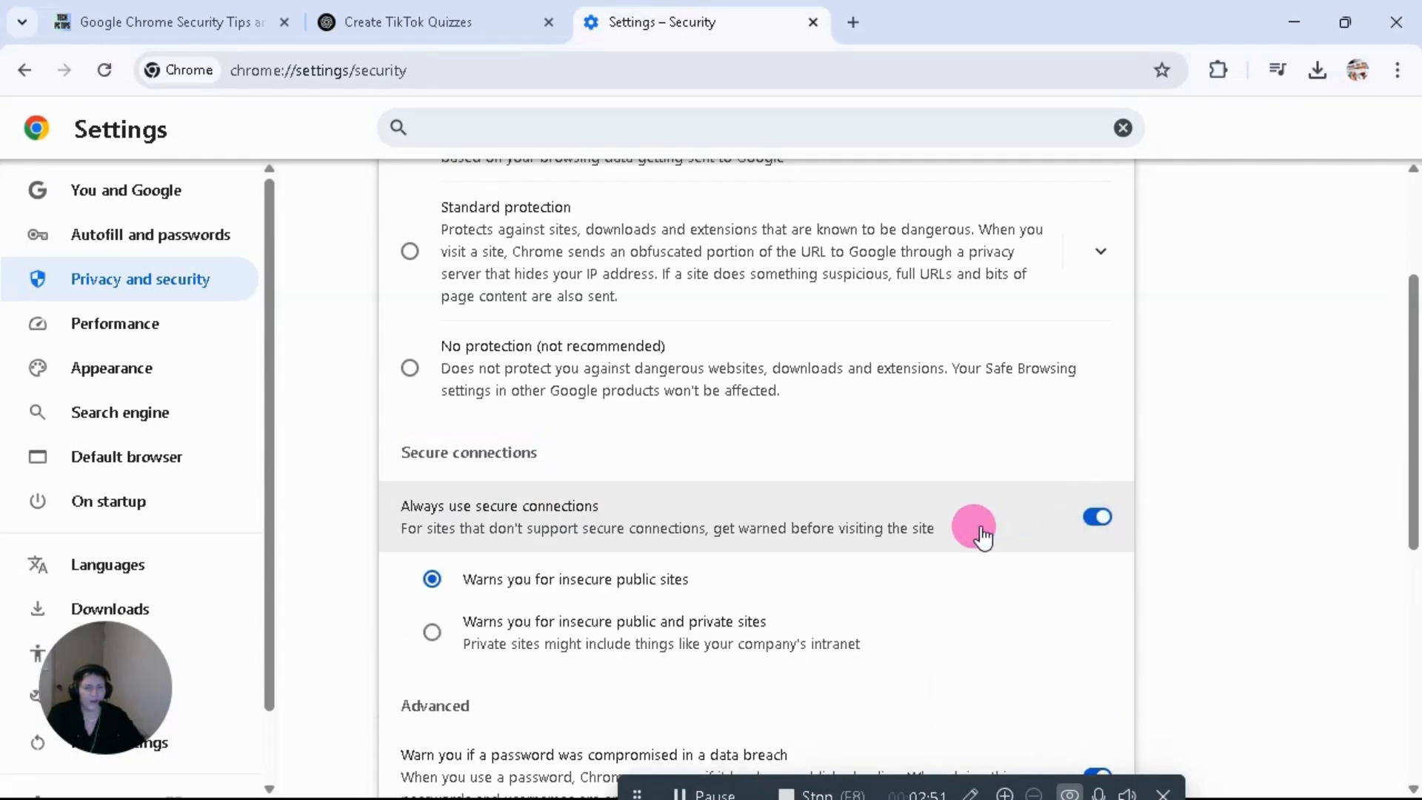
pyautogui.scroll(-1, 985, 532)
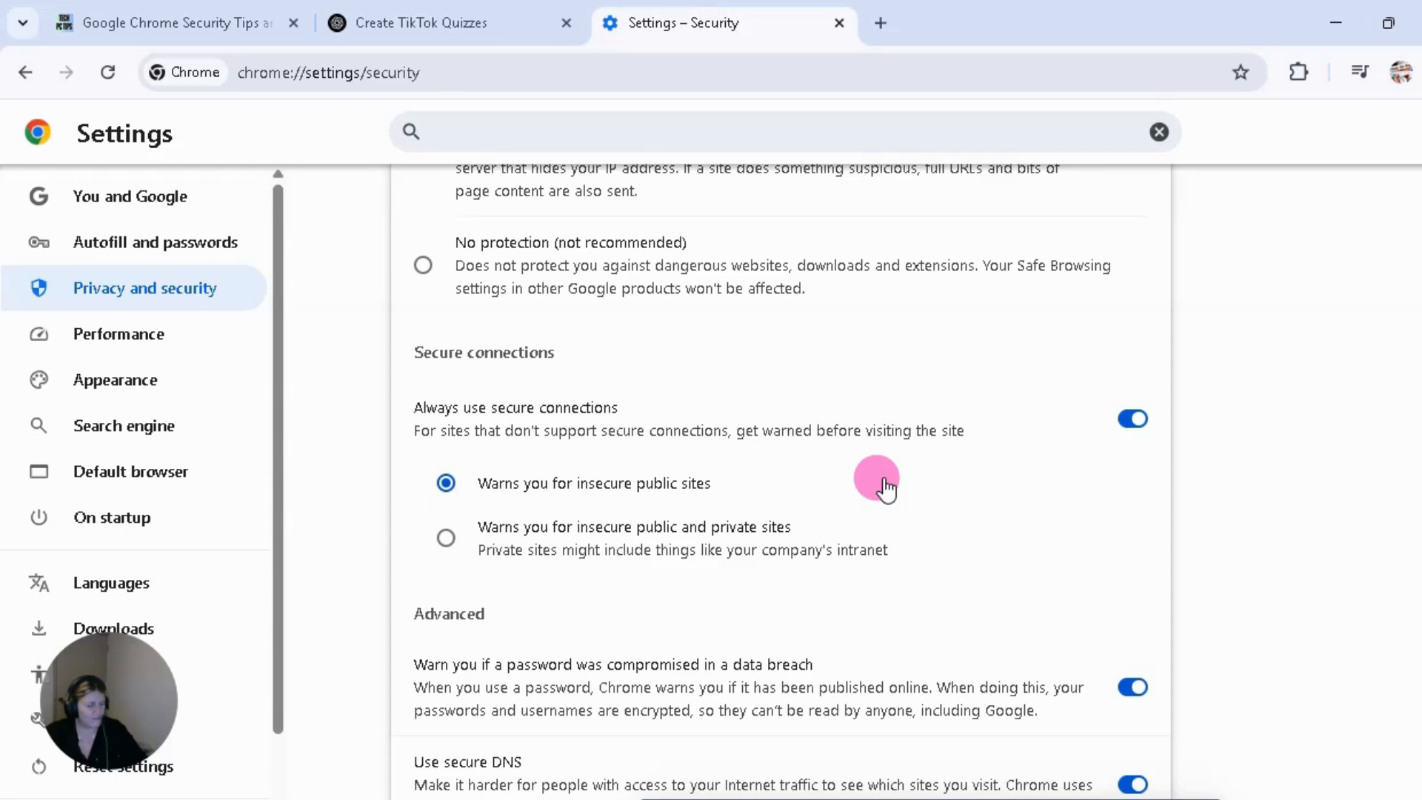
# Return to the main Privacy and security page and open Safety Check.
pyautogui.scroll(5, 883, 488)
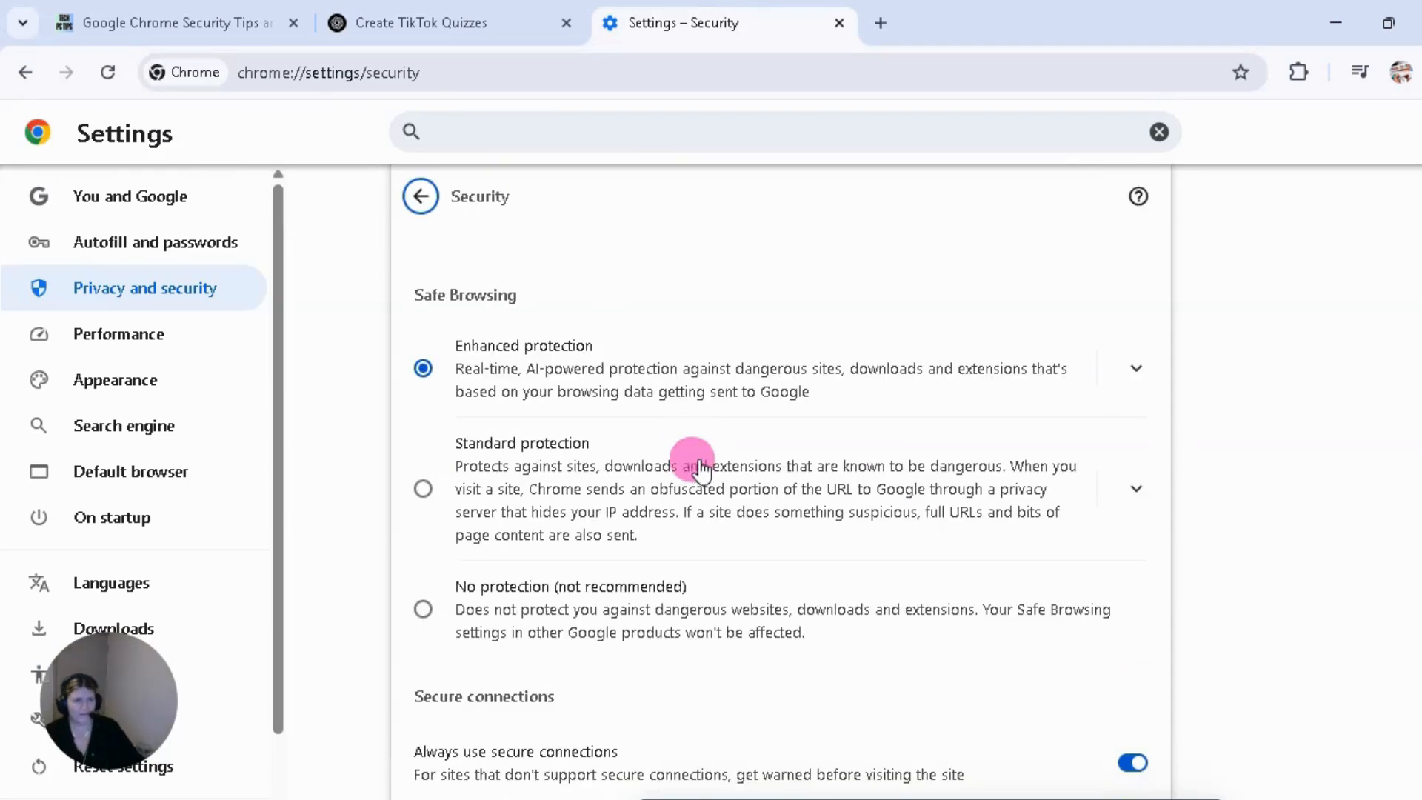
pyautogui.click(421, 198)
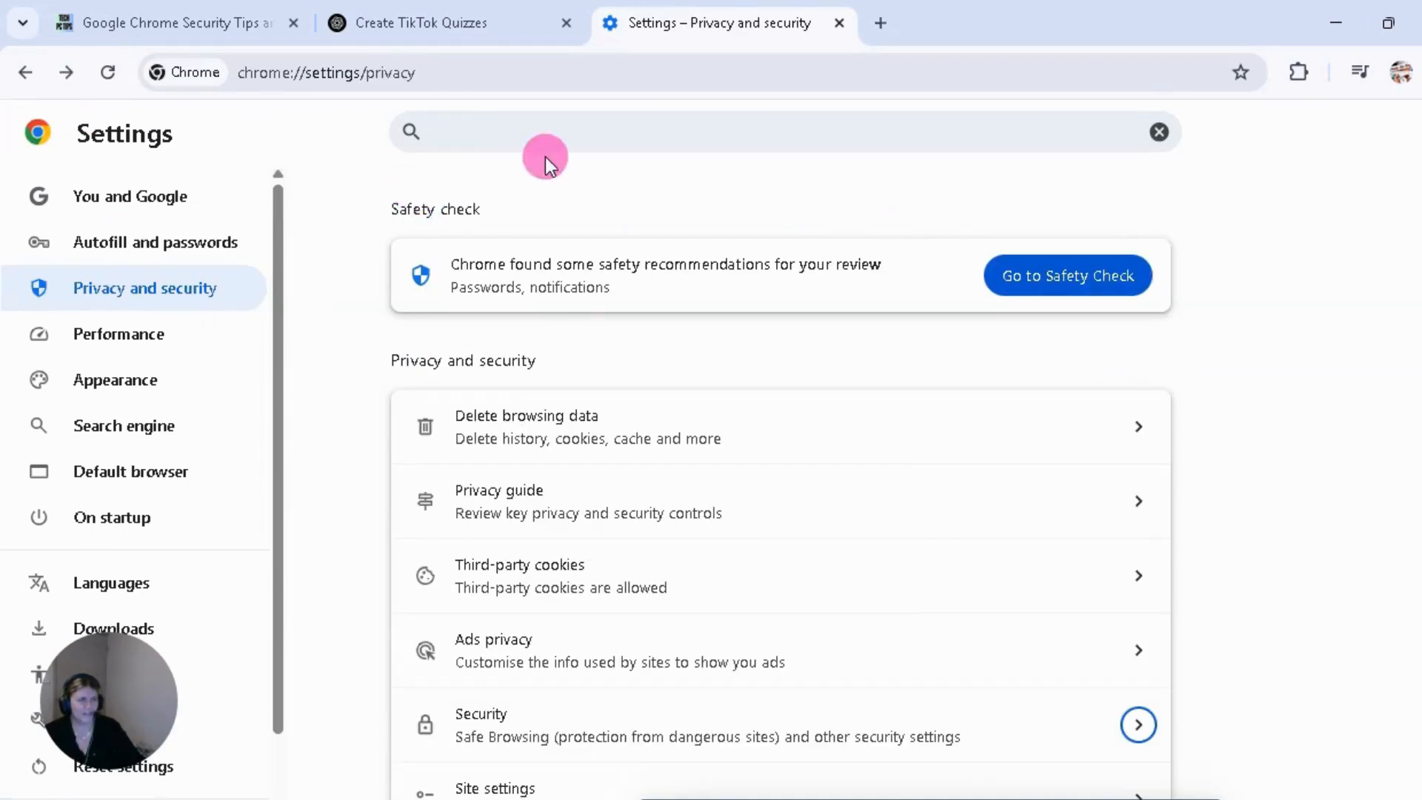
pyautogui.click(144, 289)
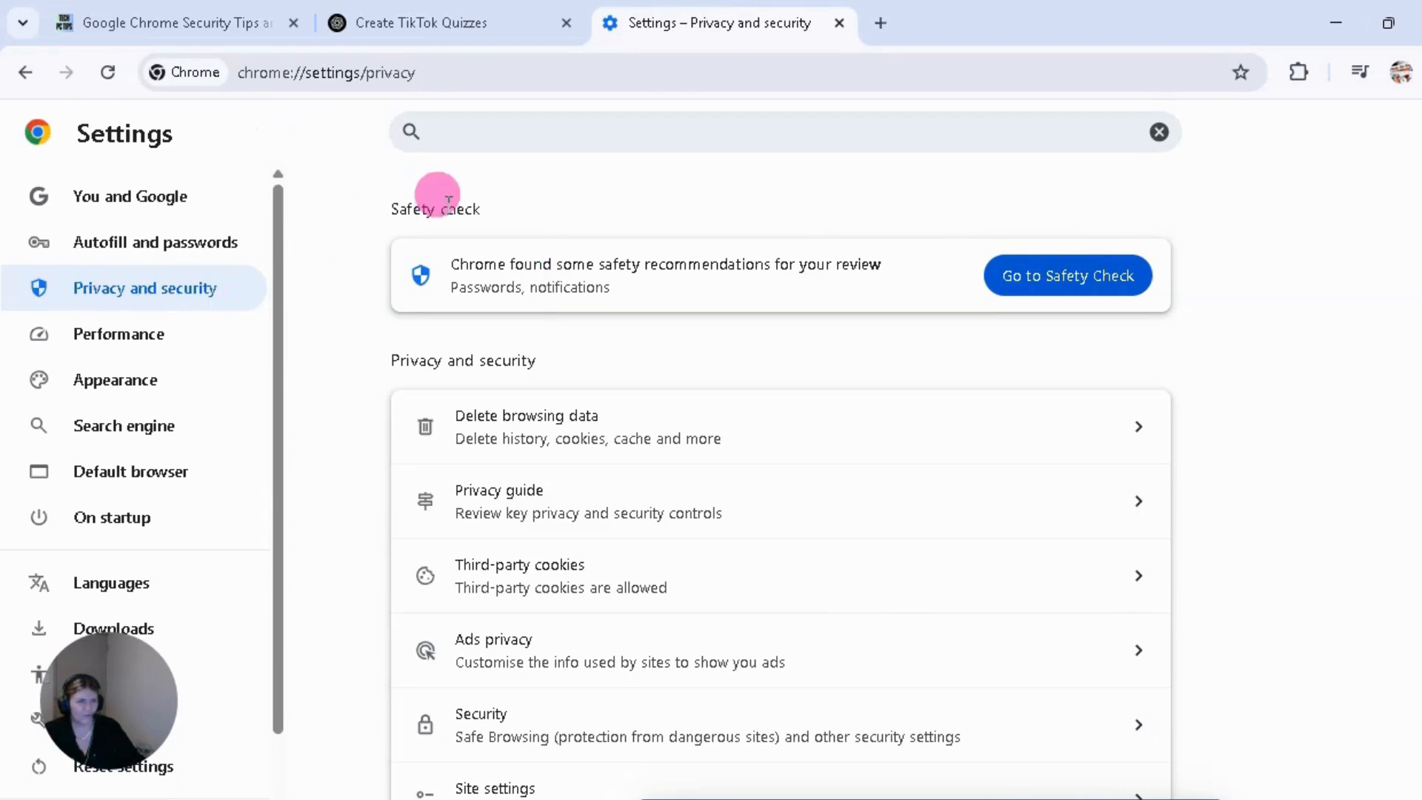
pyautogui.moveTo(387, 209); pyautogui.dragTo(473, 208)
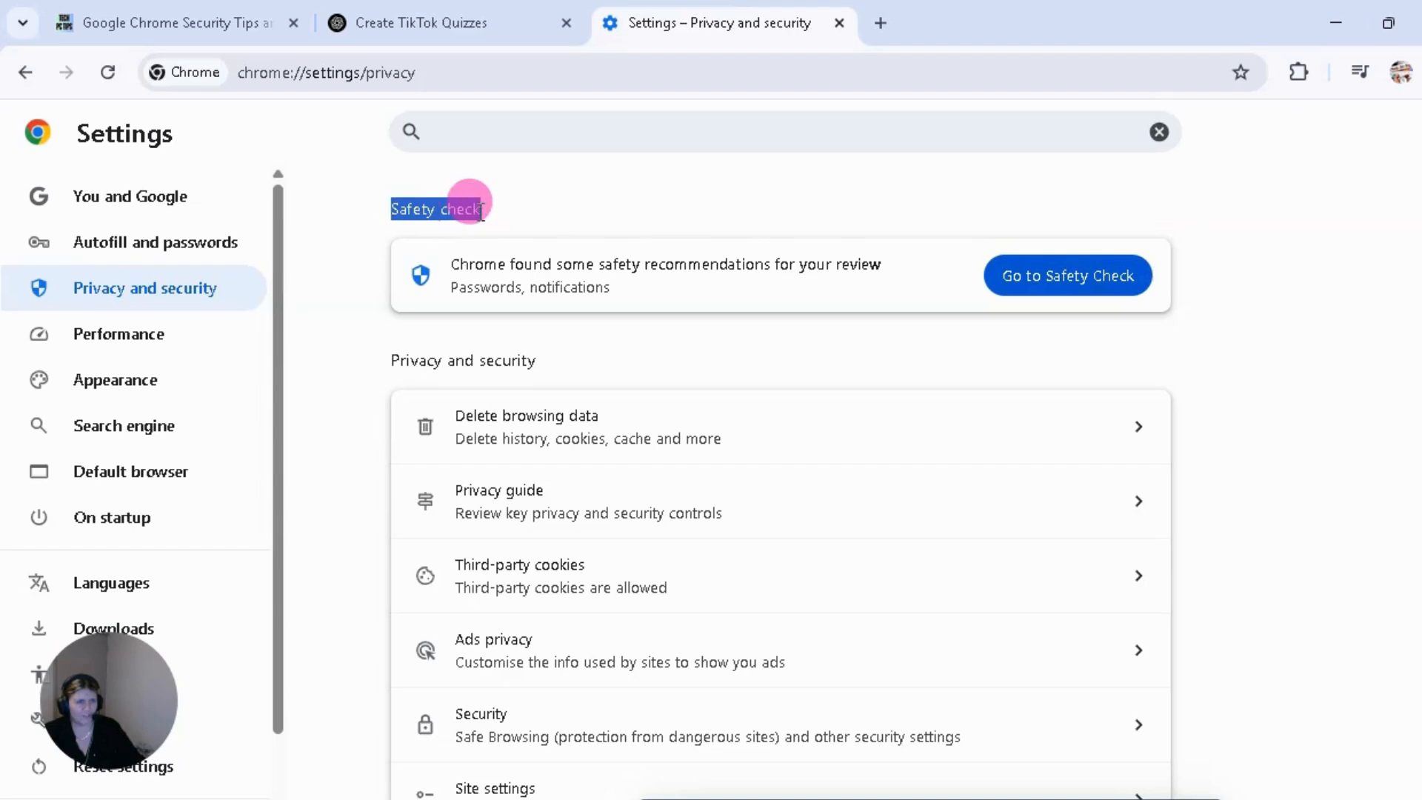
pyautogui.click(1081, 284)
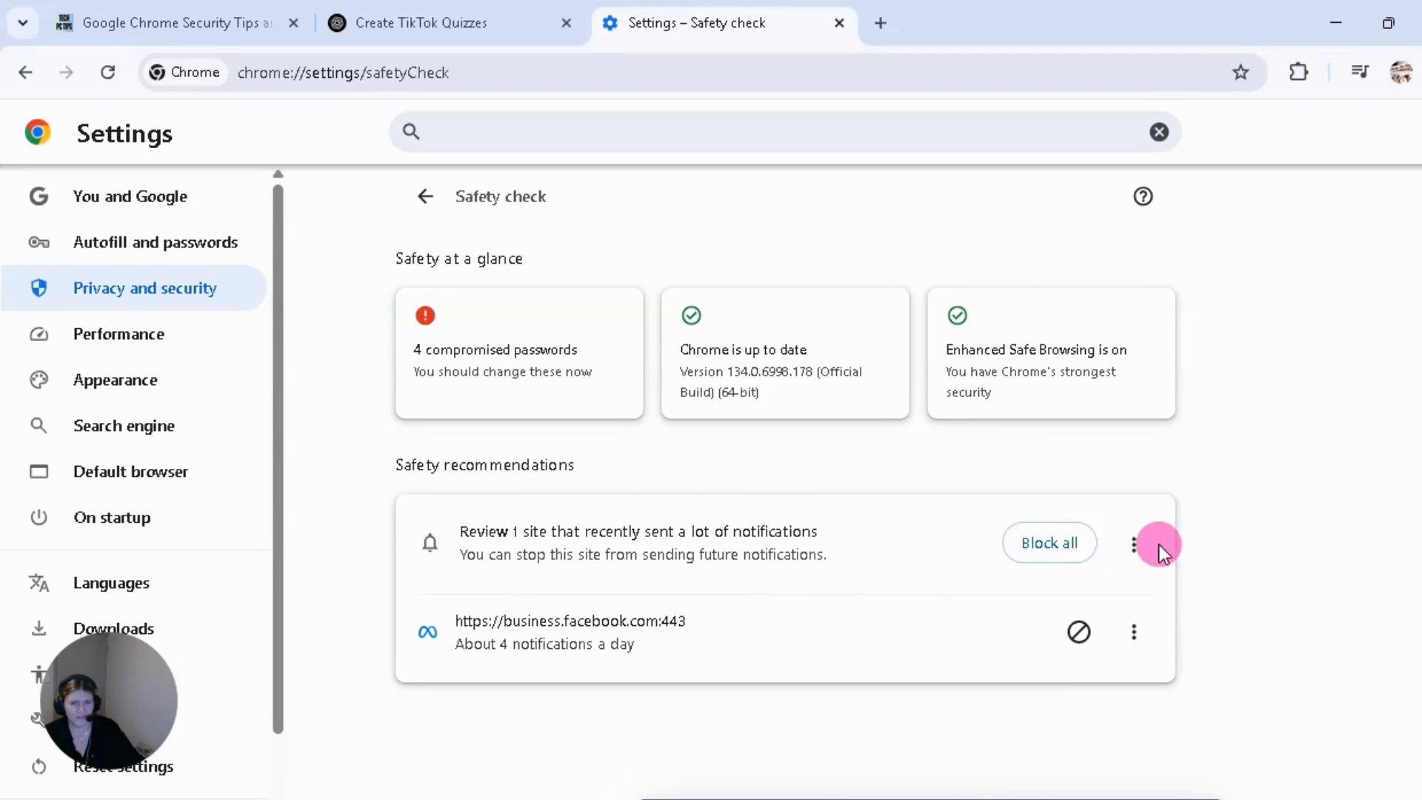
# View the available options for the notification recommendation and for business.facebook.com without applying any.
pyautogui.click(1134, 545)
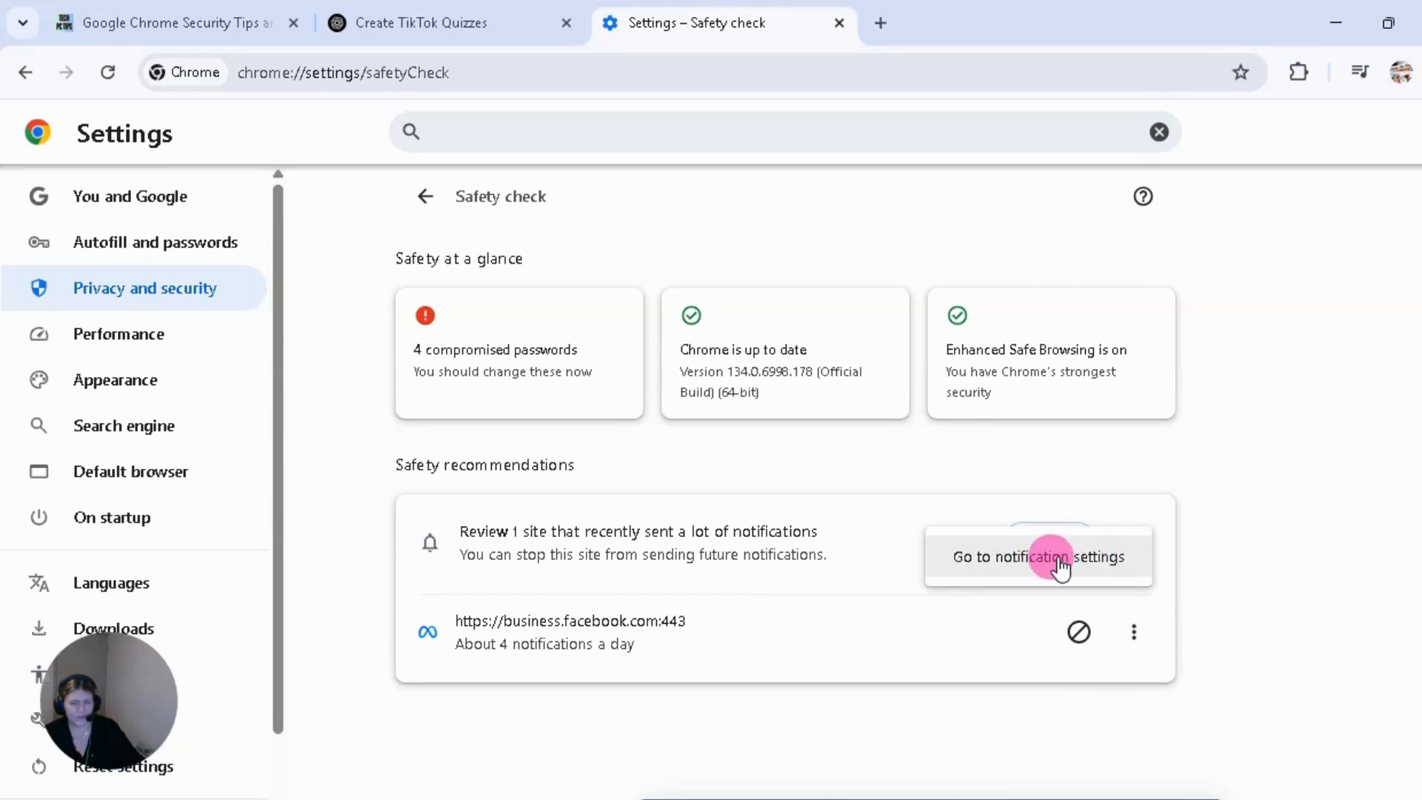
pyautogui.click(832, 556)
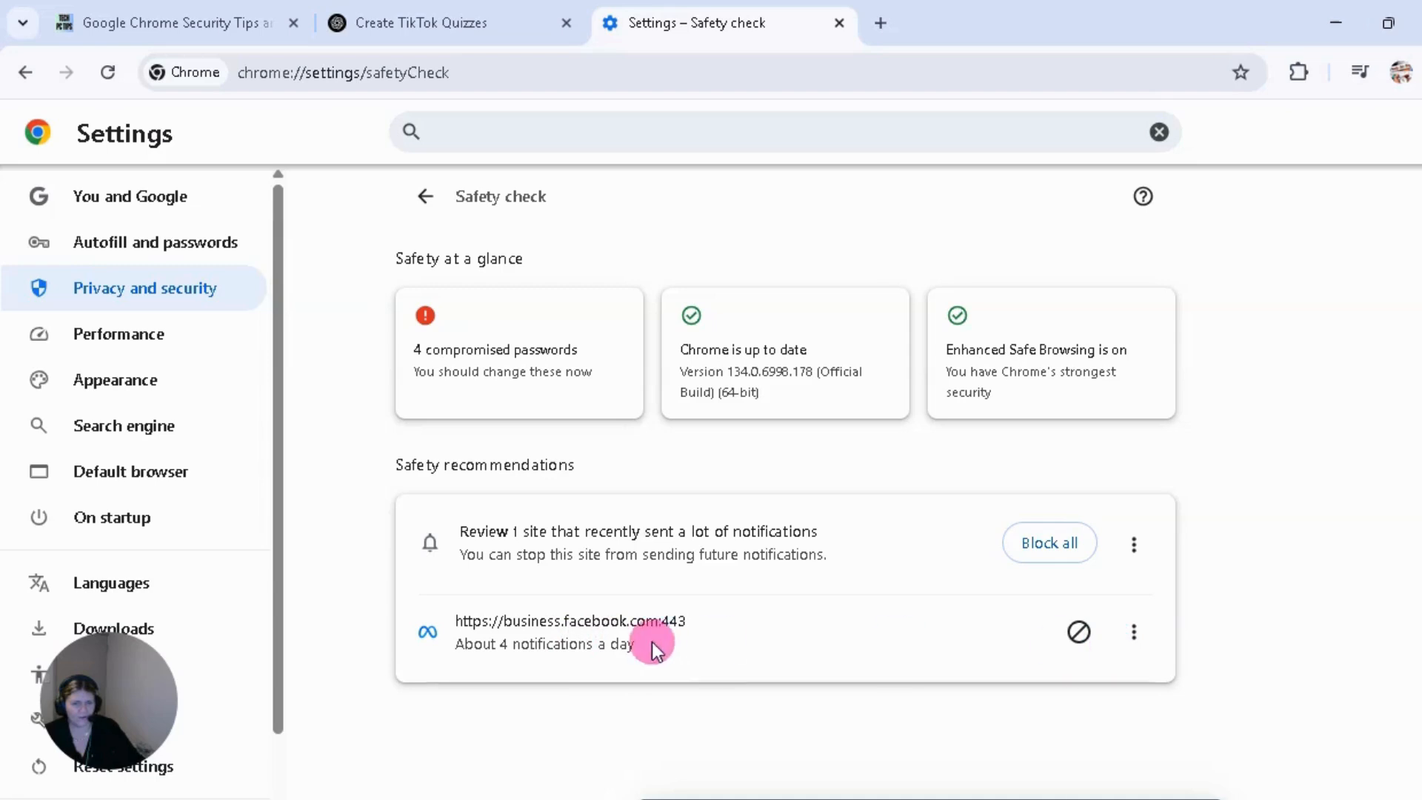
pyautogui.click(1136, 631)
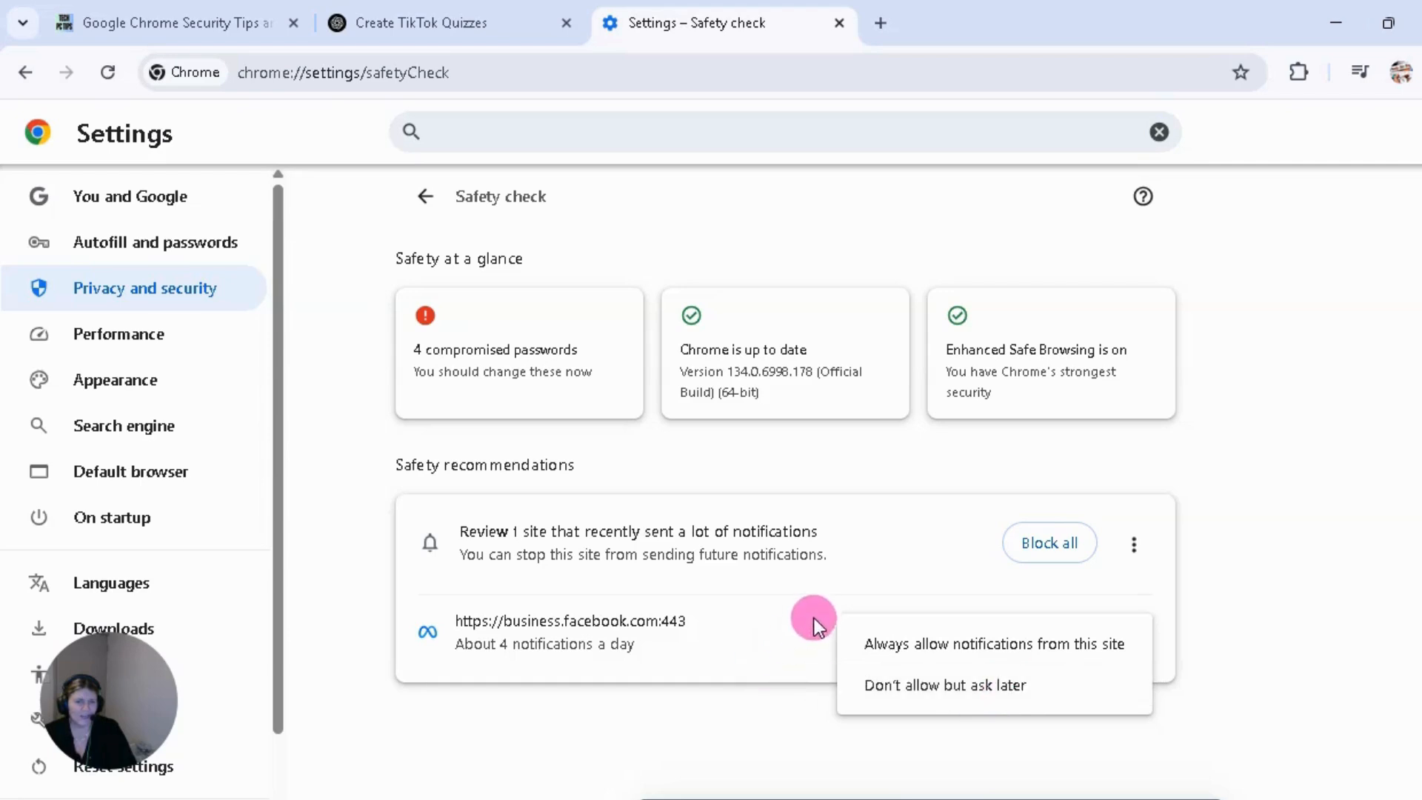
pyautogui.click(760, 617)
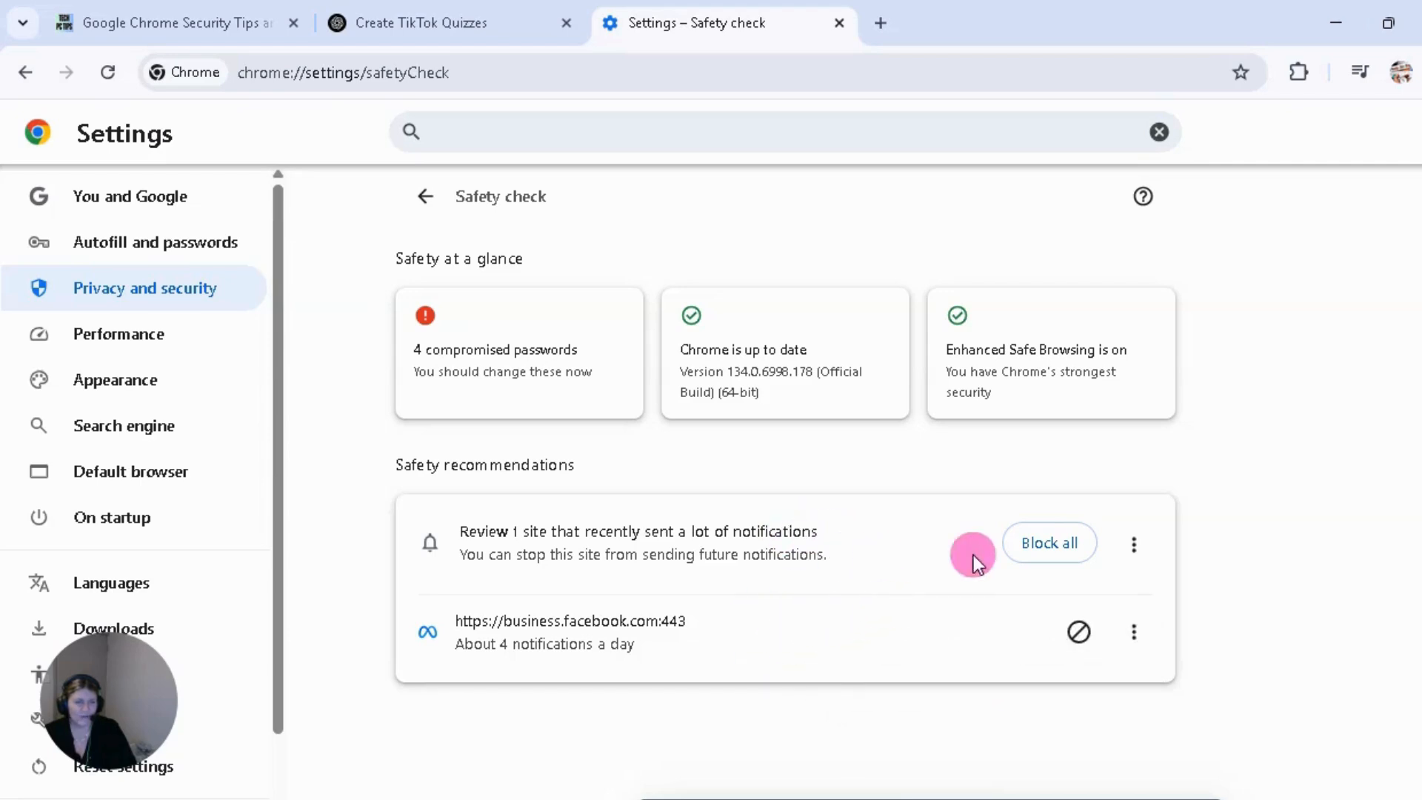
# Open Password Checkup from the compromised passwords warning and look through the list of reused passwords.
pyautogui.click(510, 354)
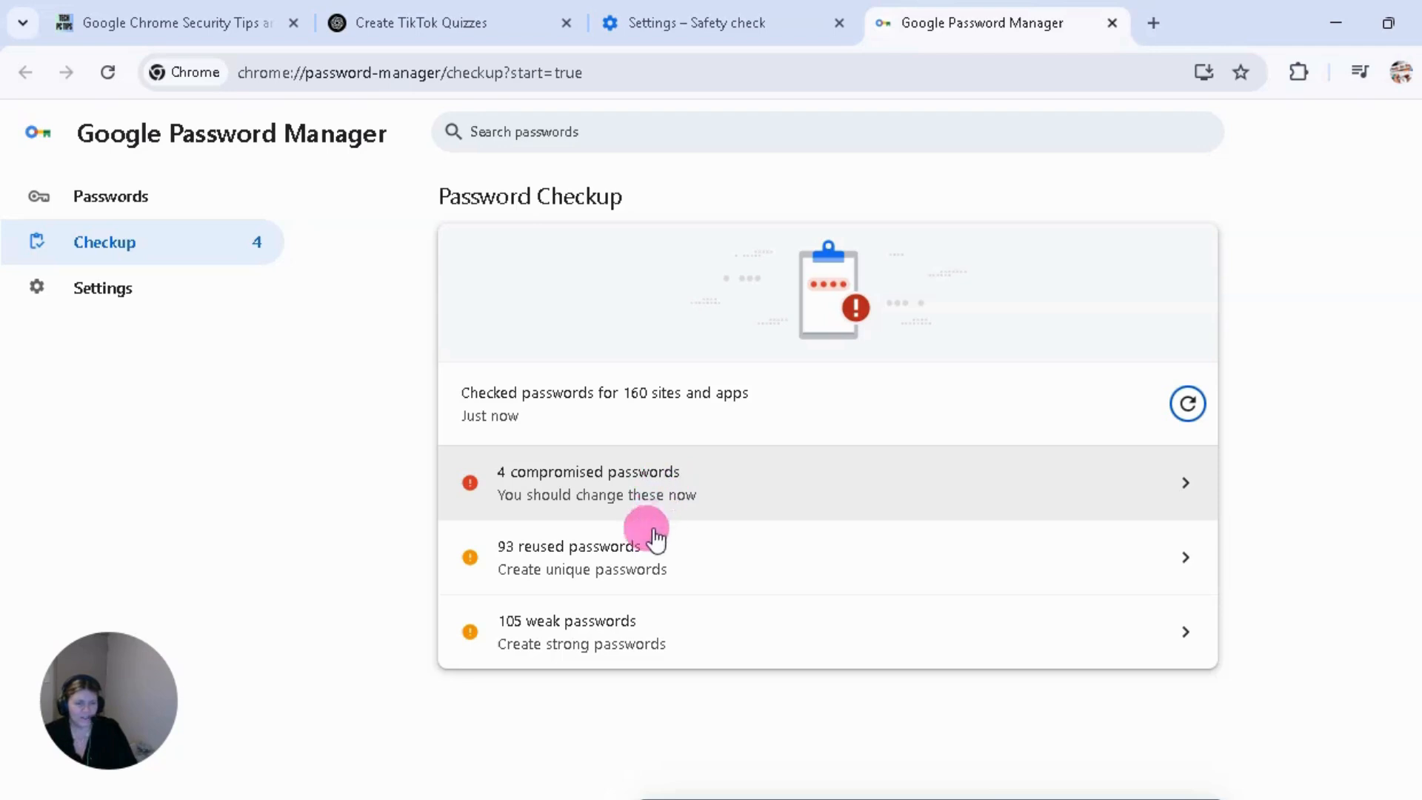
pyautogui.click(602, 565)
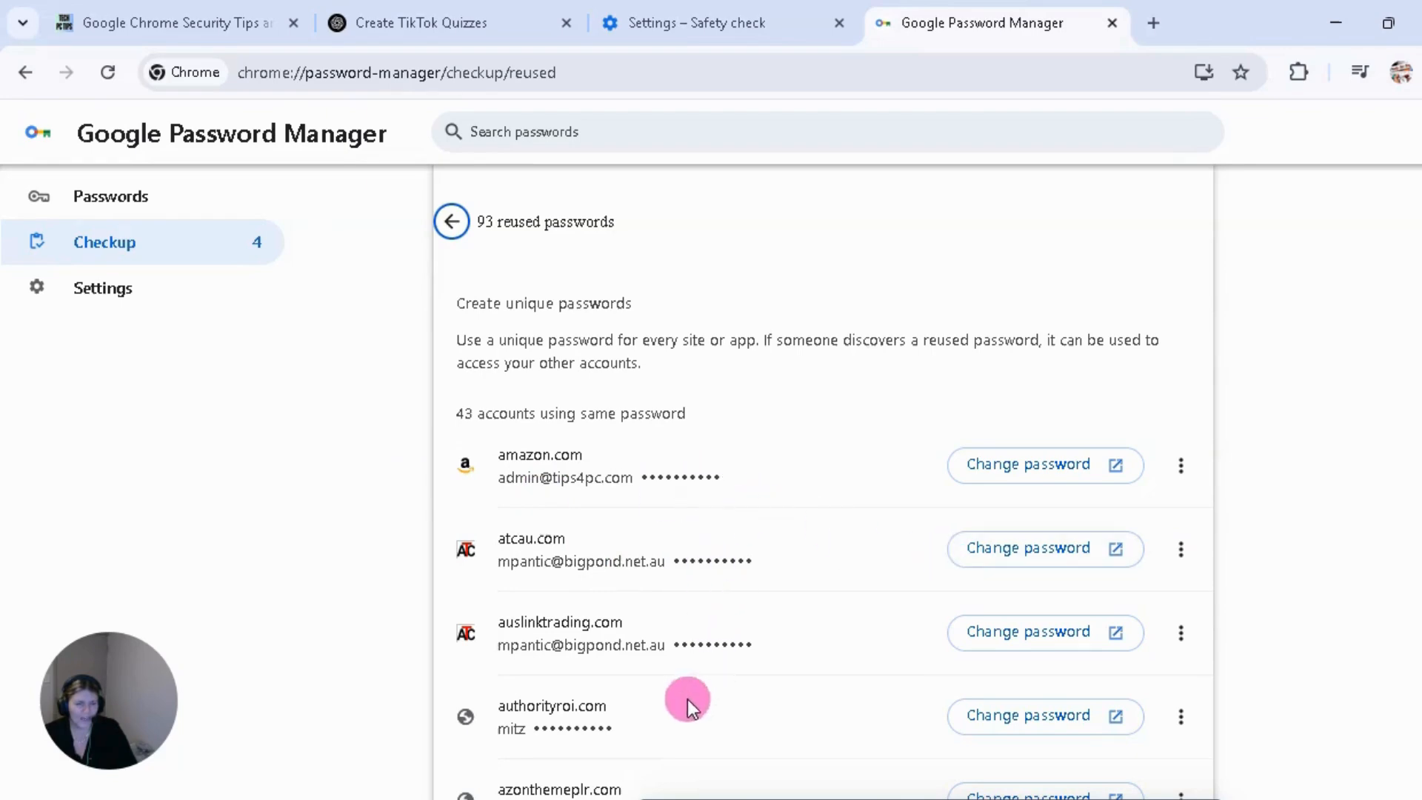
pyautogui.scroll(-14, 1348, 571)
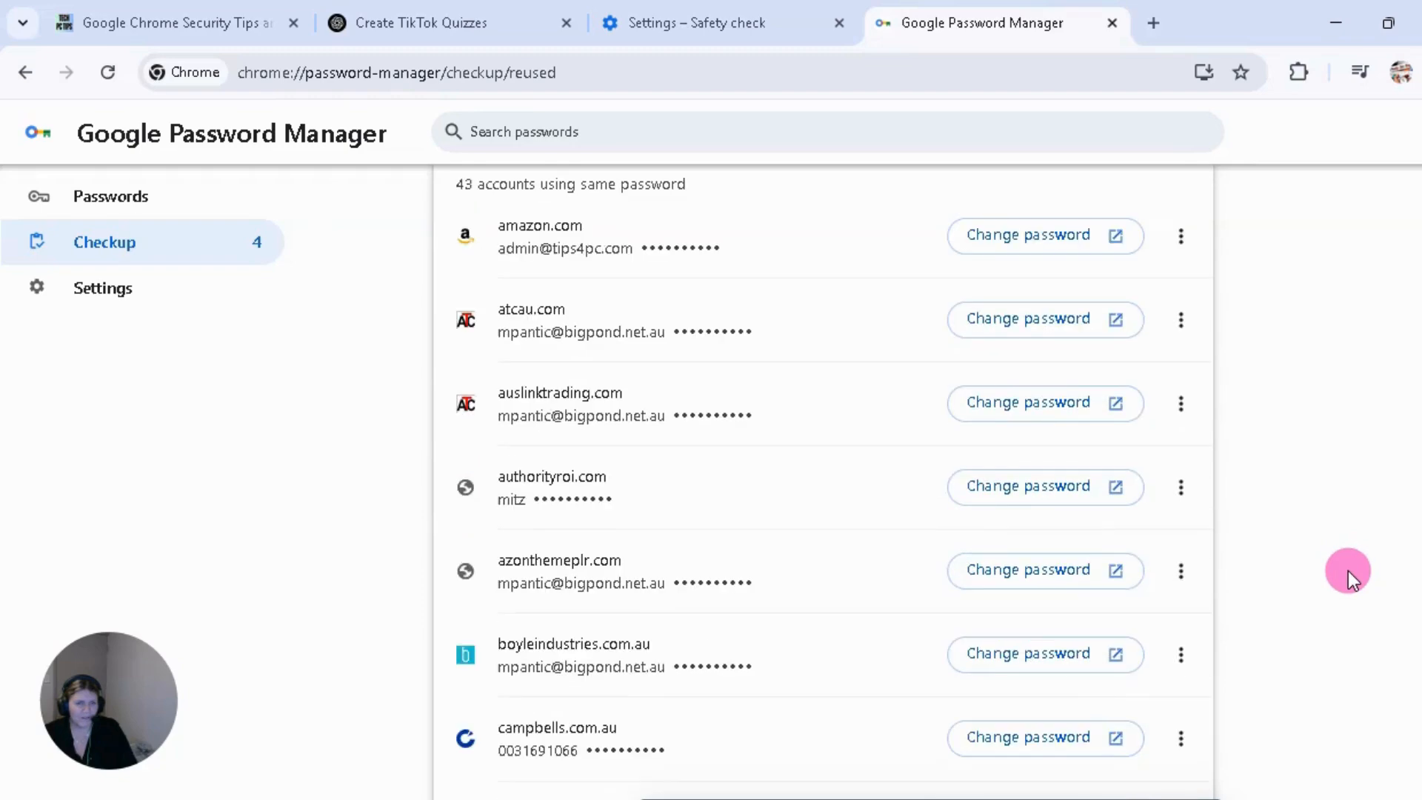
pyautogui.scroll(-14, 1348, 570)
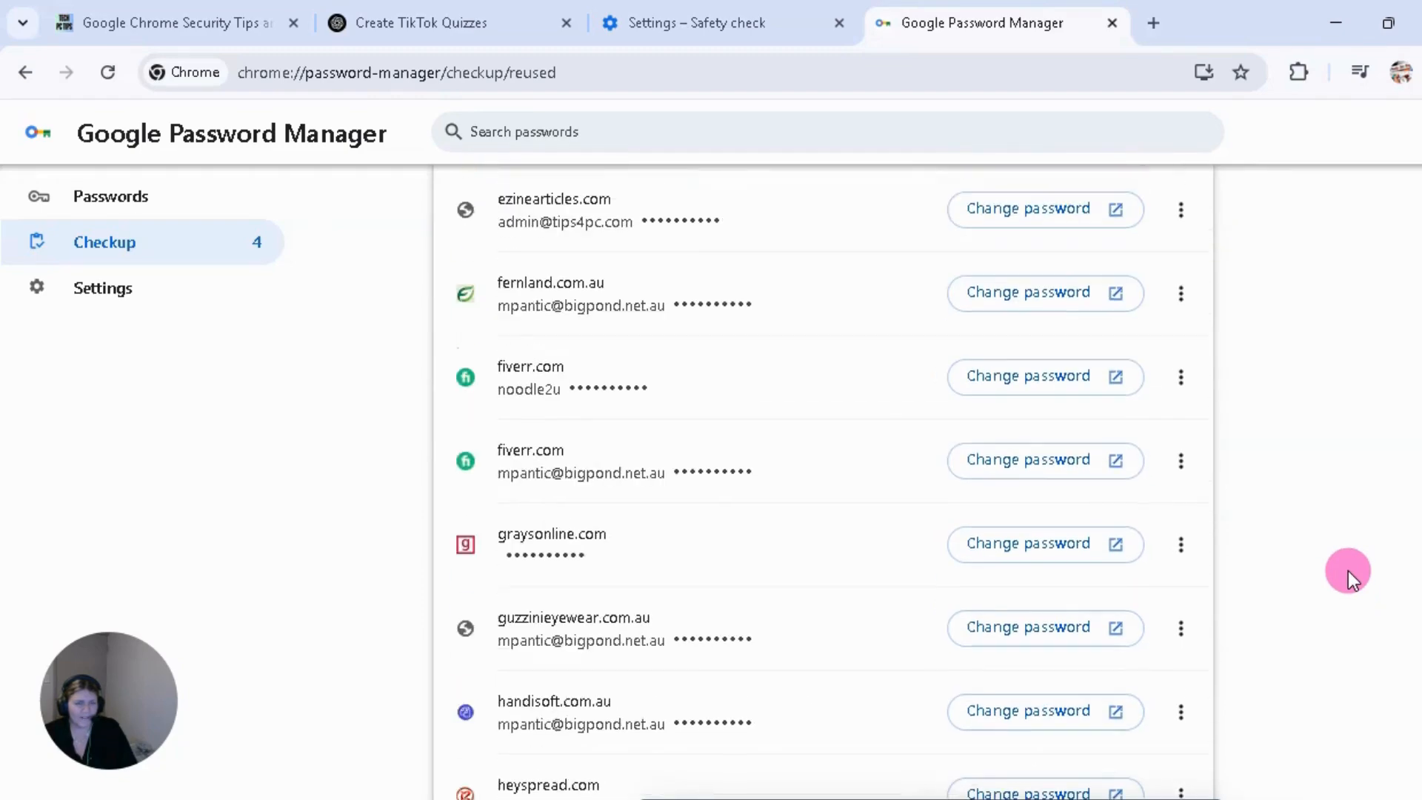
pyautogui.scroll(-3, 1348, 571)
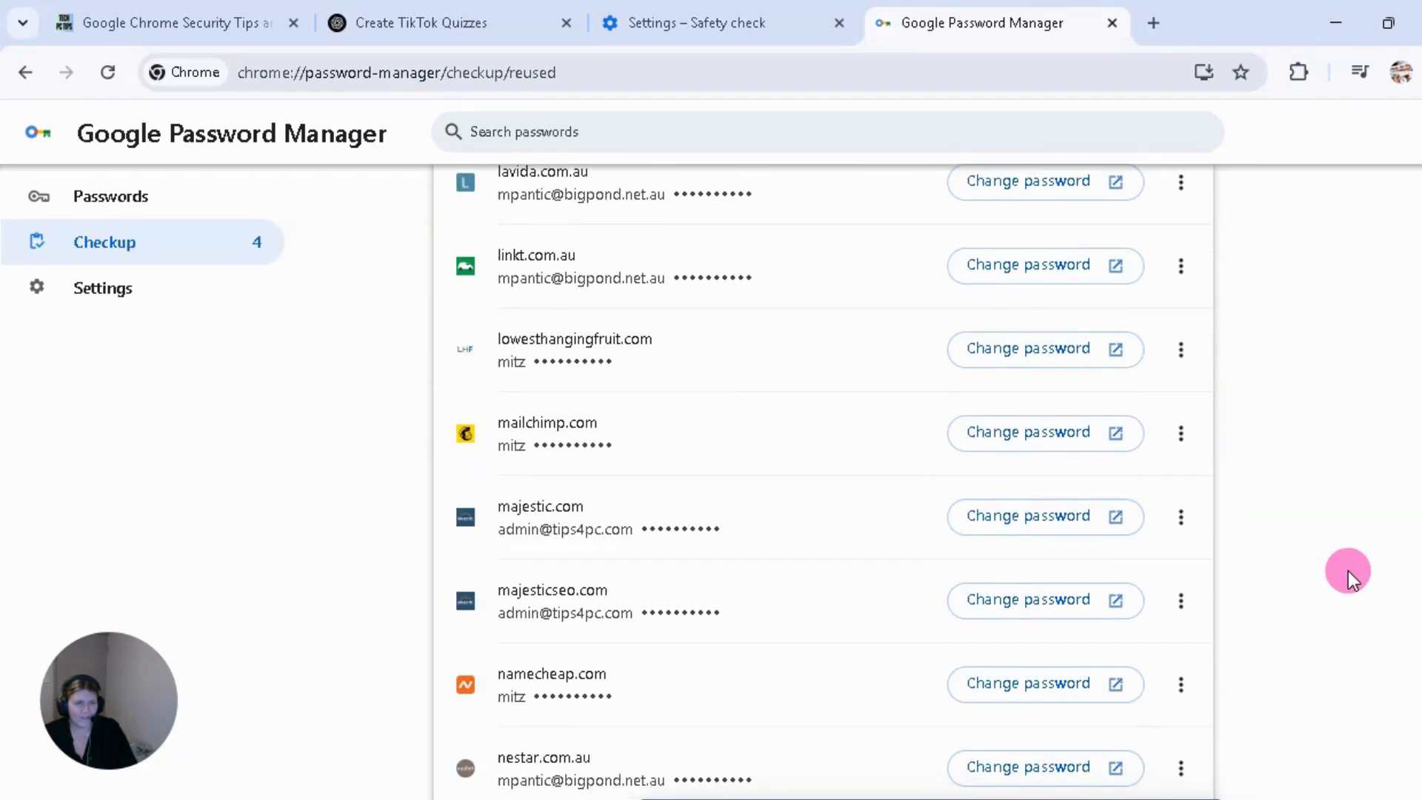
# Find the heyspread.com entry among the reused passwords and open its site for changing the password.
pyautogui.scroll(9, 1348, 571)
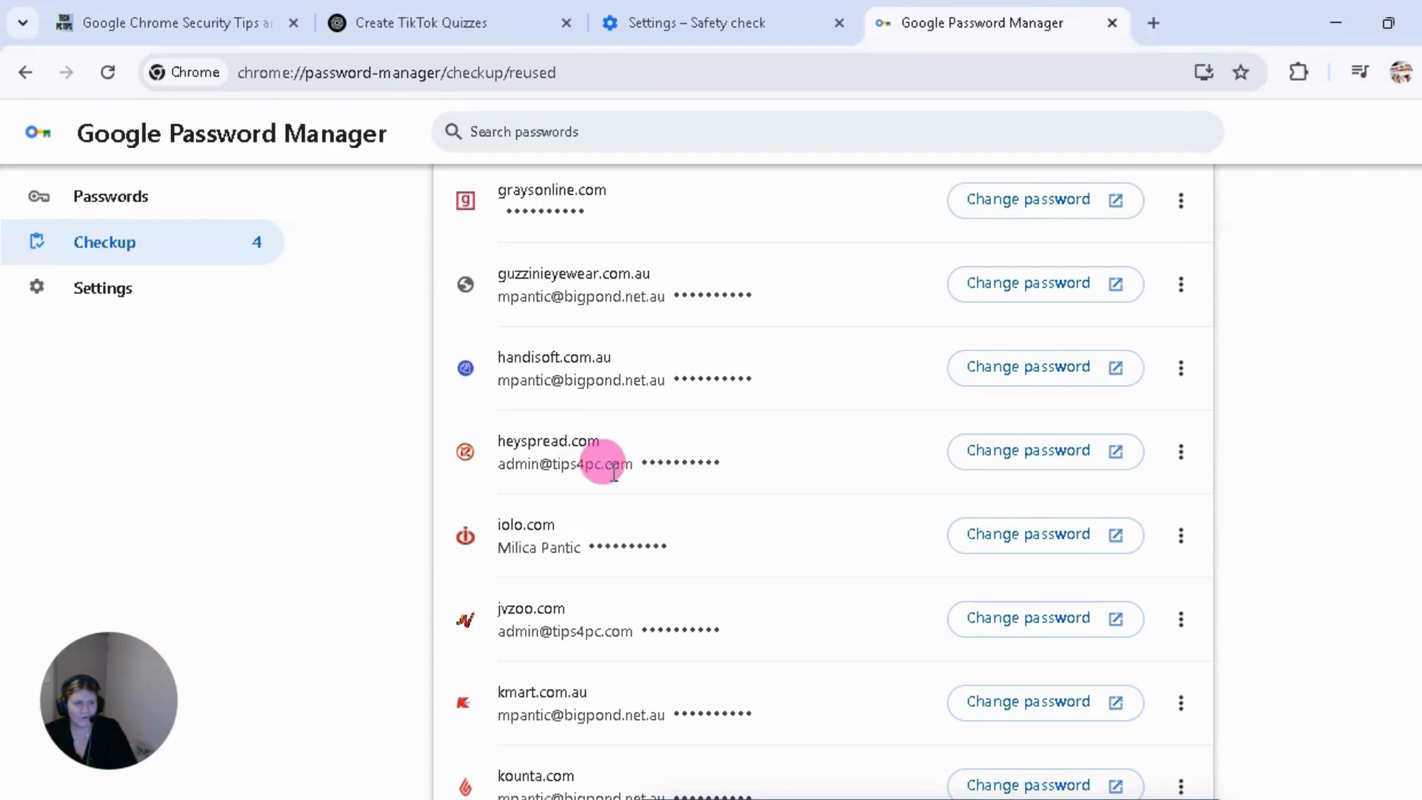
pyautogui.click(1015, 458)
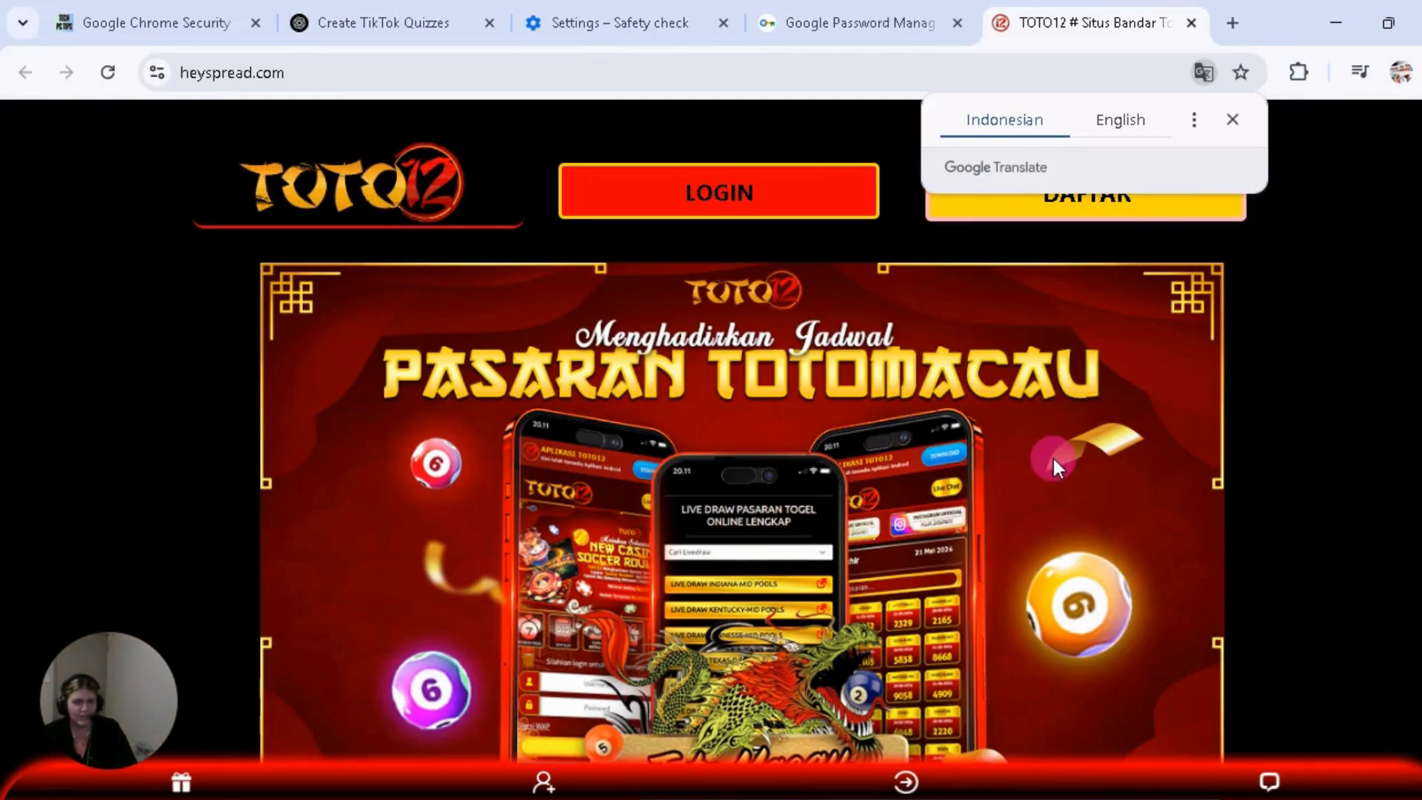
# Look through the heyspread.com page content and dismiss the translation prompt.
pyautogui.scroll(-3, 1054, 460)
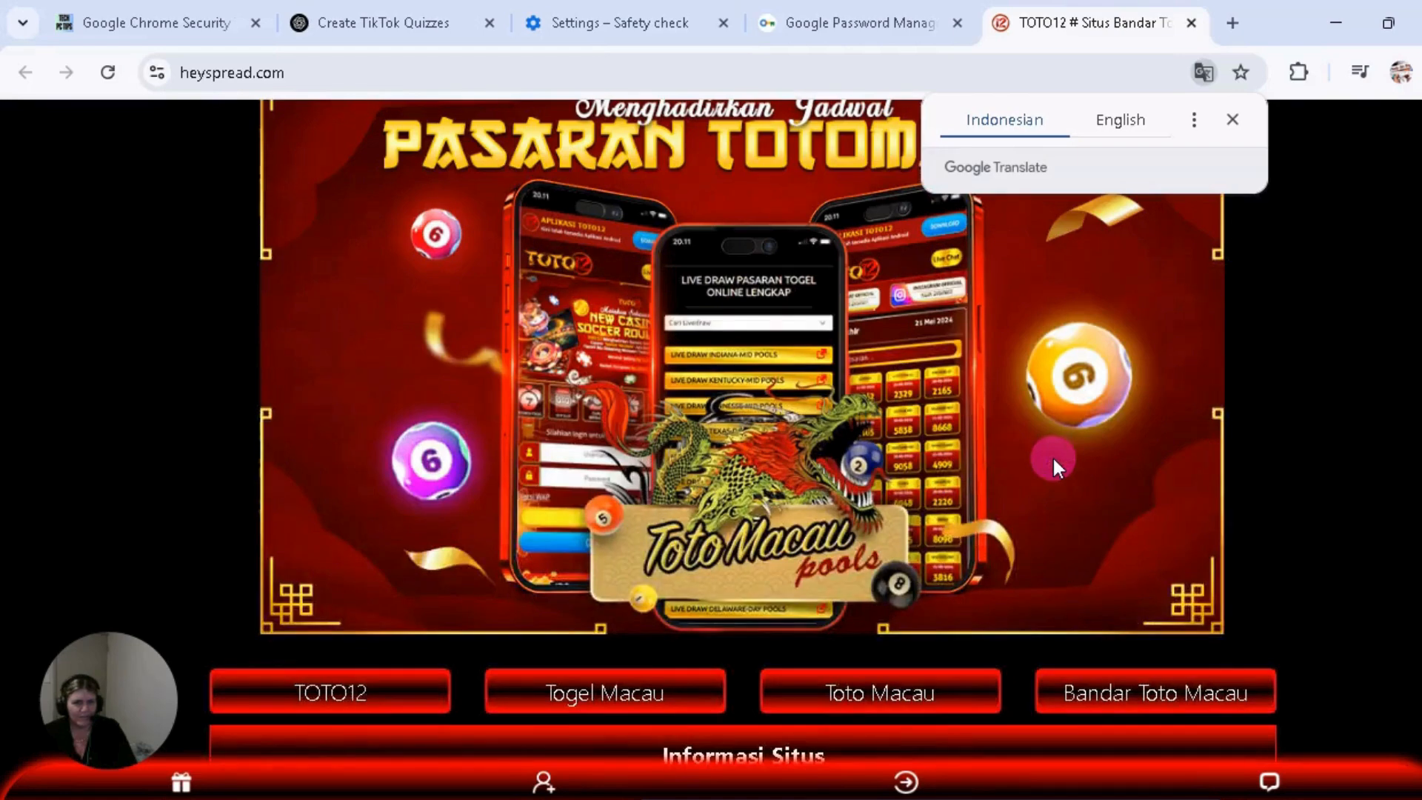
pyautogui.scroll(-2, 1054, 461)
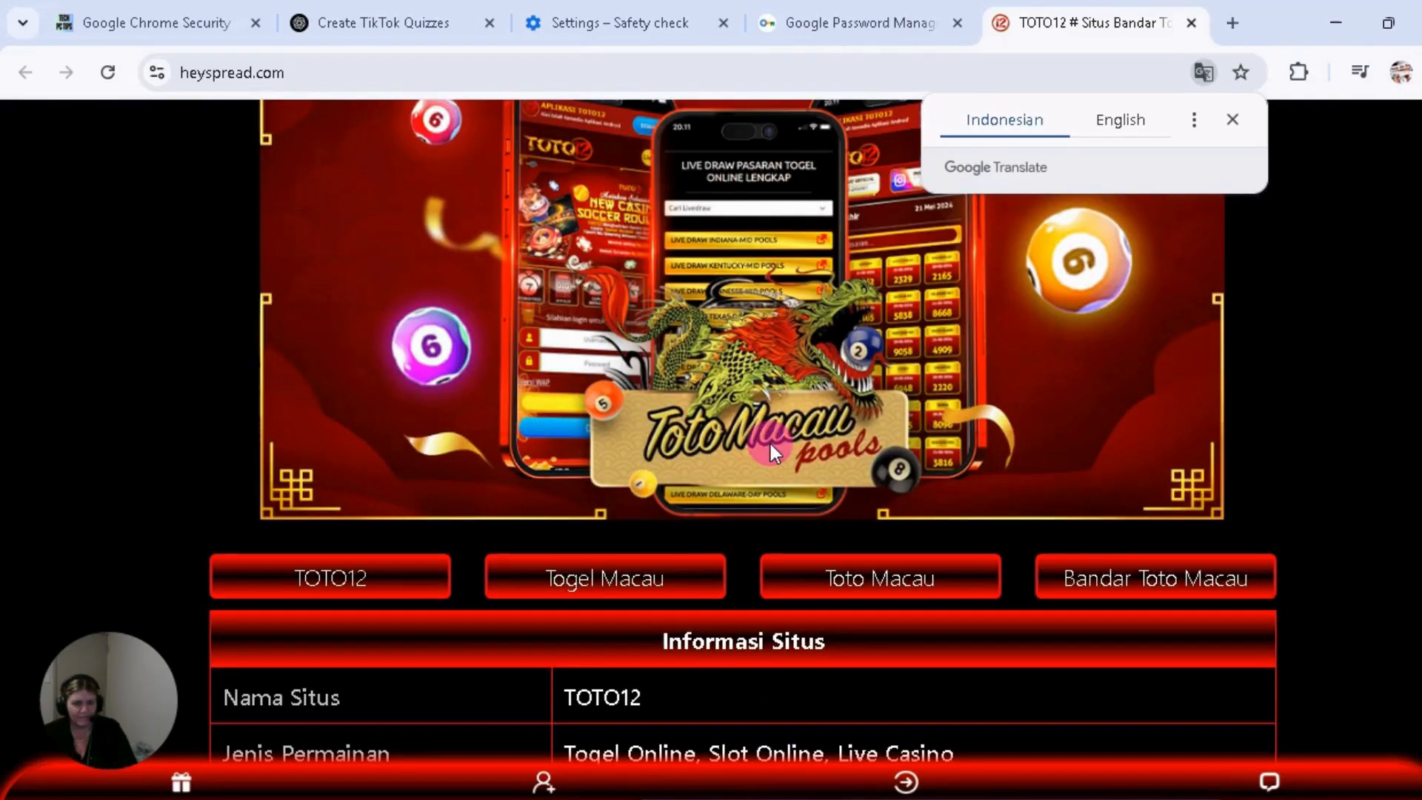
pyautogui.scroll(-3, 945, 442)
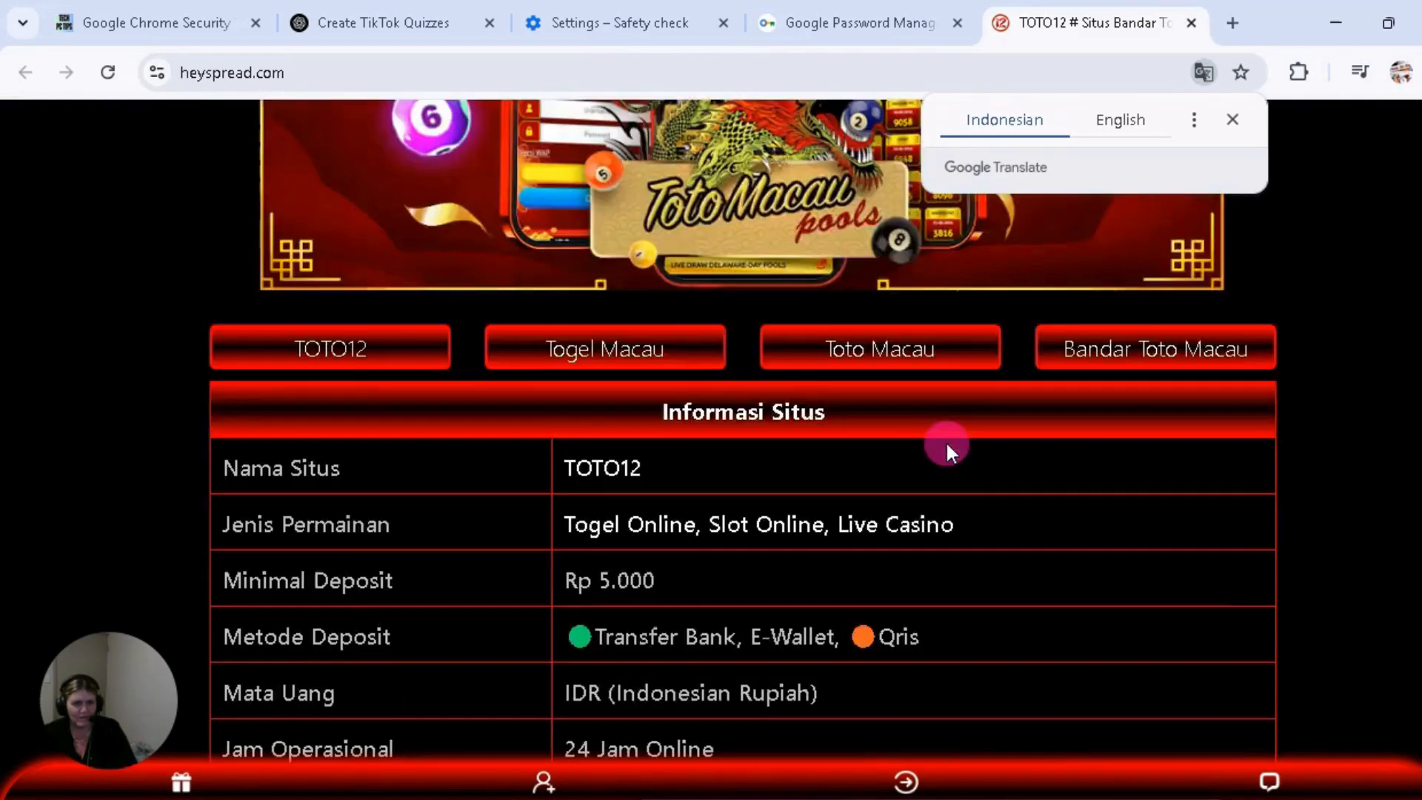
pyautogui.scroll(-7, 945, 441)
pyautogui.scroll(-15, 816, 498)
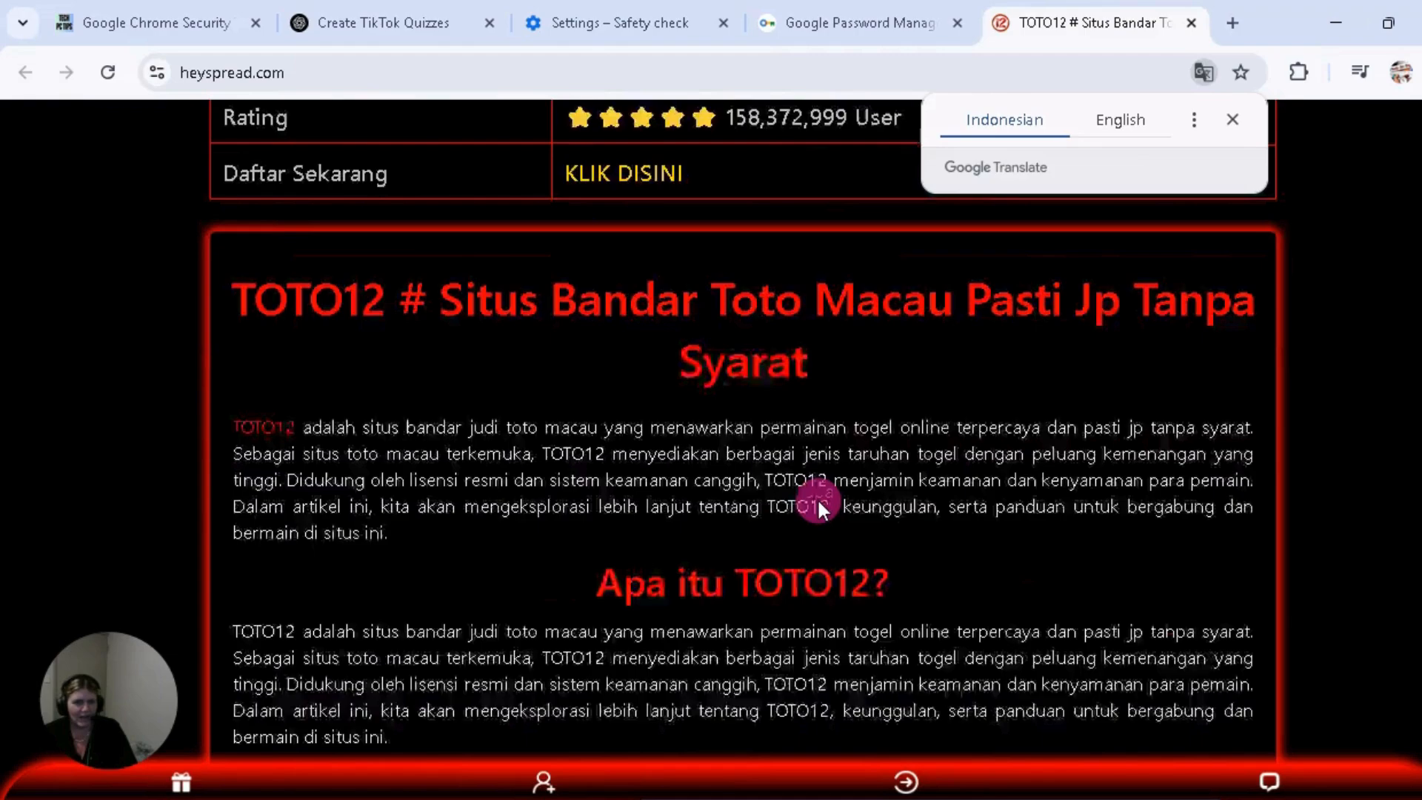
pyautogui.scroll(10, 816, 497)
pyautogui.scroll(15, 817, 497)
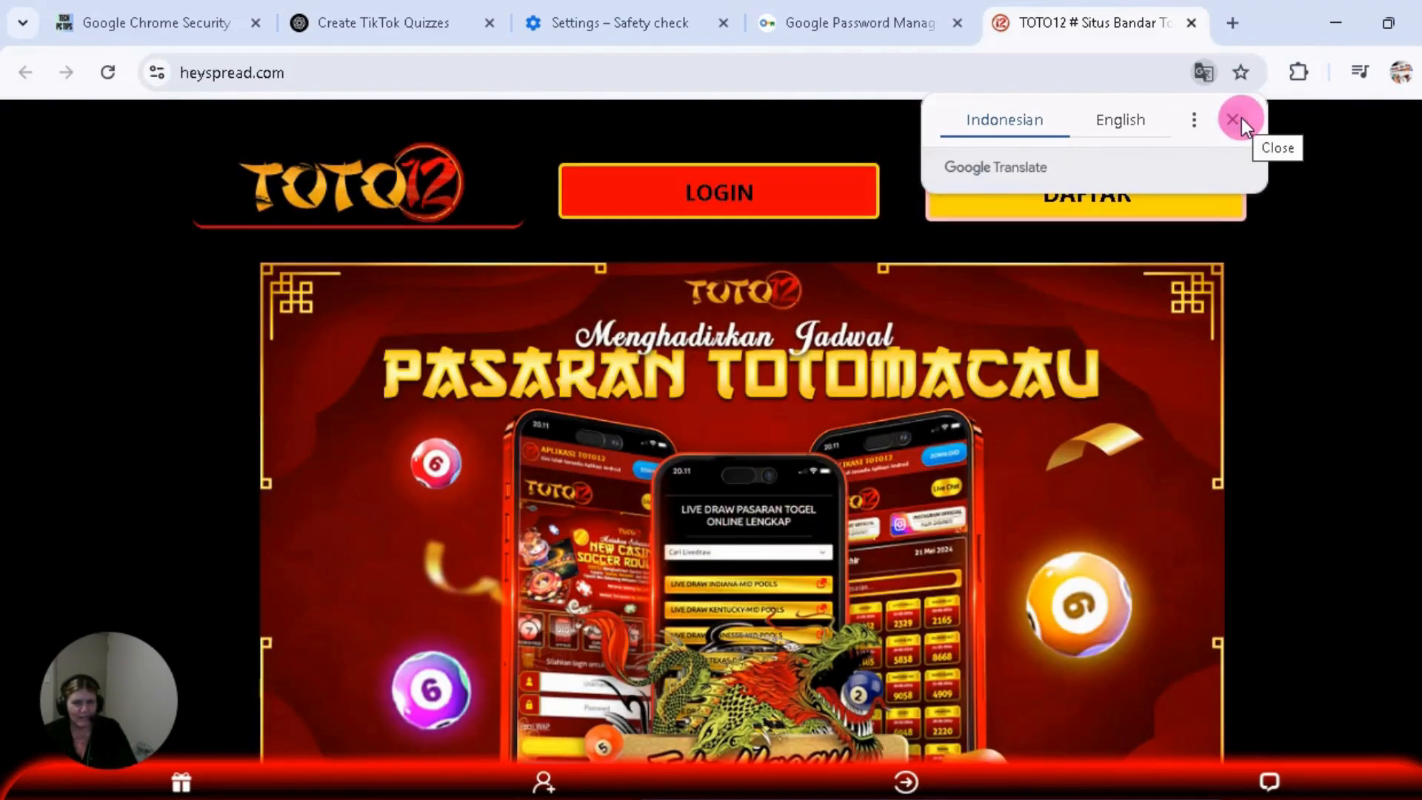
pyautogui.click(1241, 119)
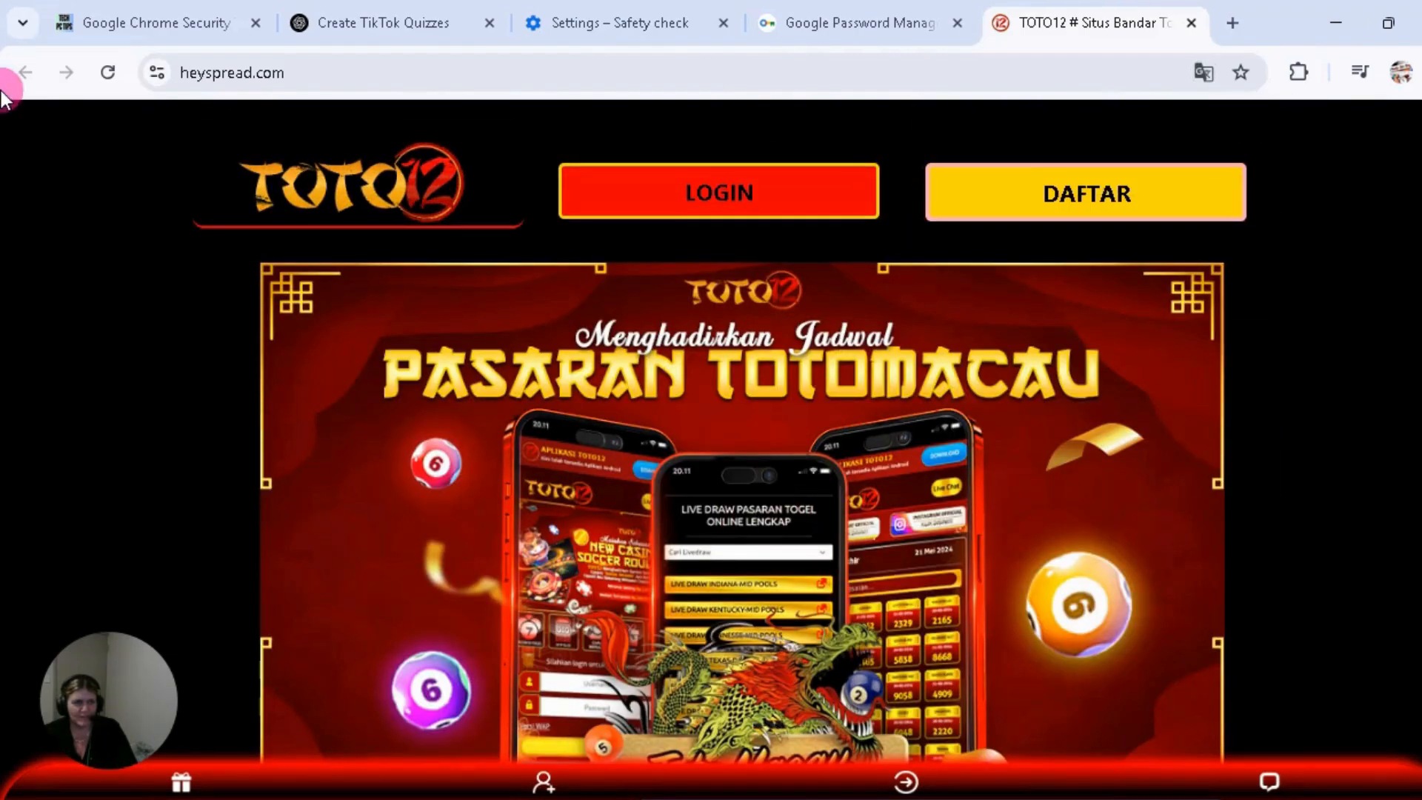
# Return to the reused passwords list and delete the saved password for heyspread.com.
pyautogui.click(864, 23)
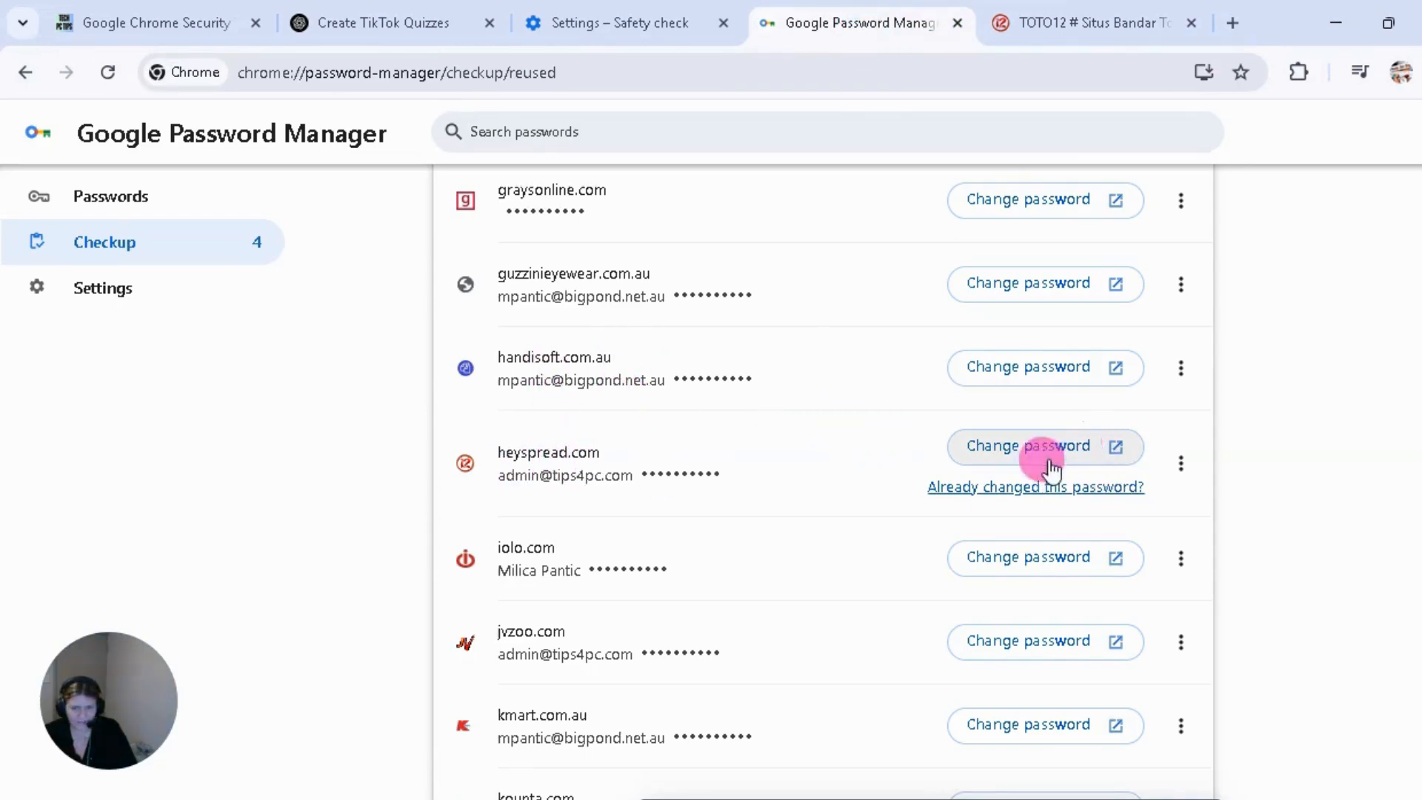
pyautogui.click(1179, 467)
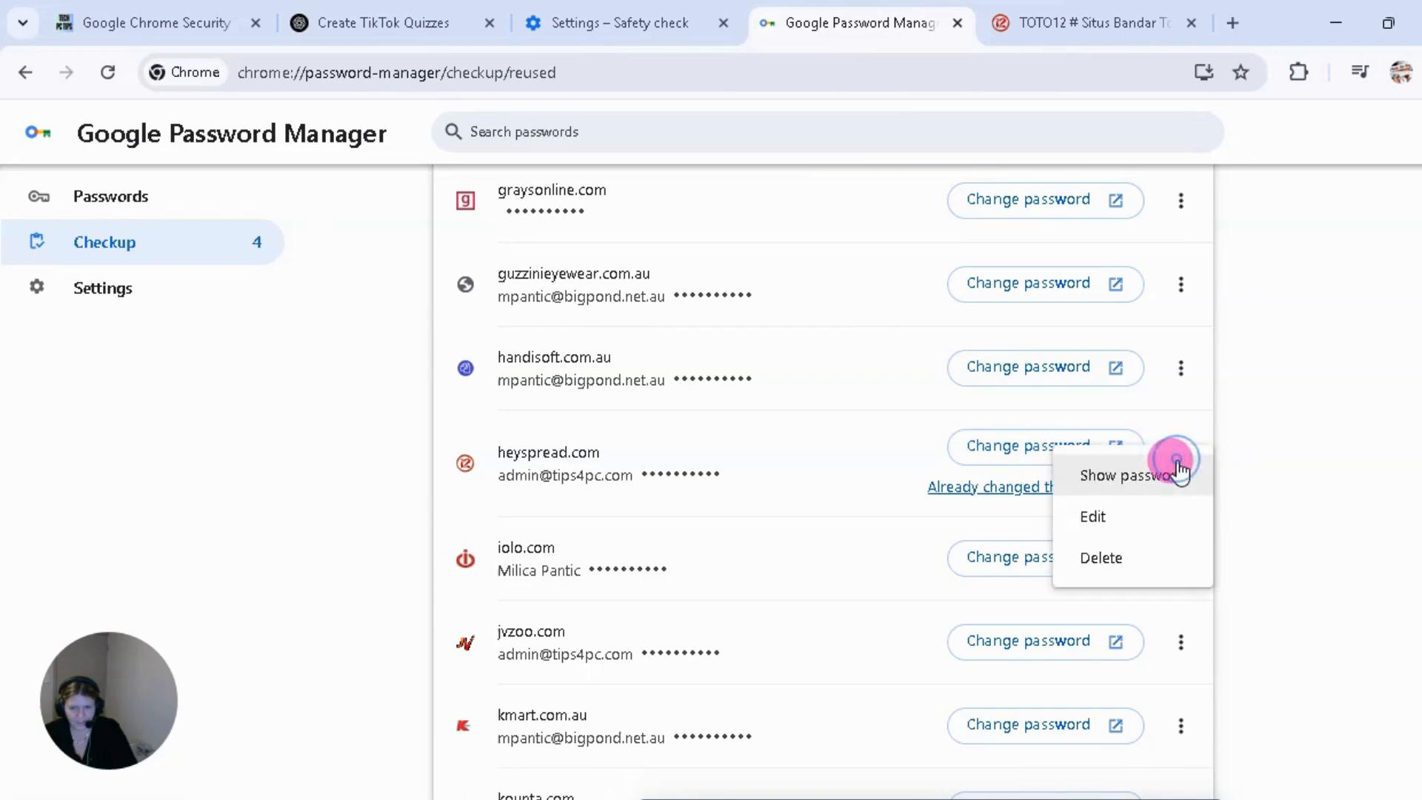
pyautogui.click(1104, 560)
pyautogui.click(965, 528)
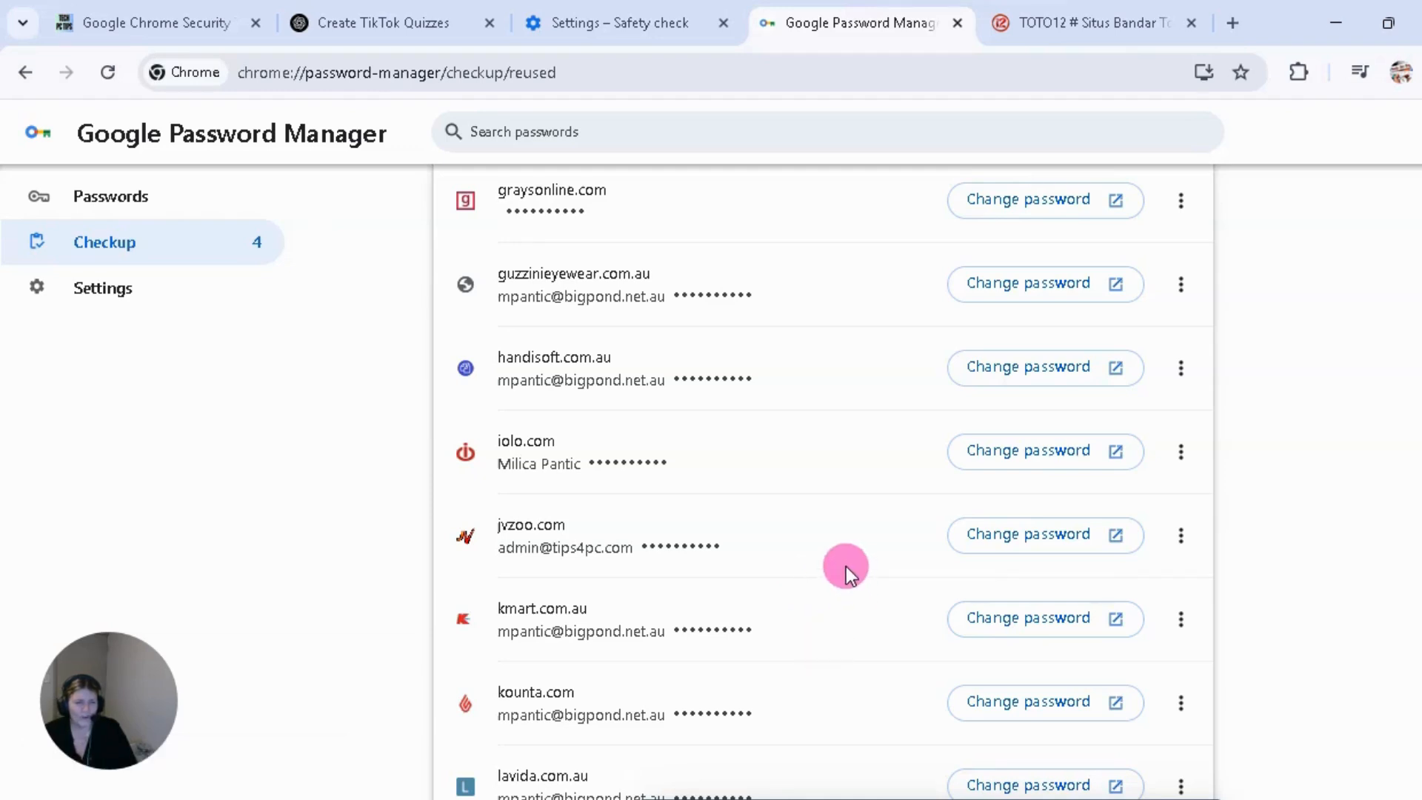
# Examine the groups of accounts sharing the same password throughout the reused passwords list.
pyautogui.scroll(4, 846, 566)
pyautogui.scroll(4, 770, 518)
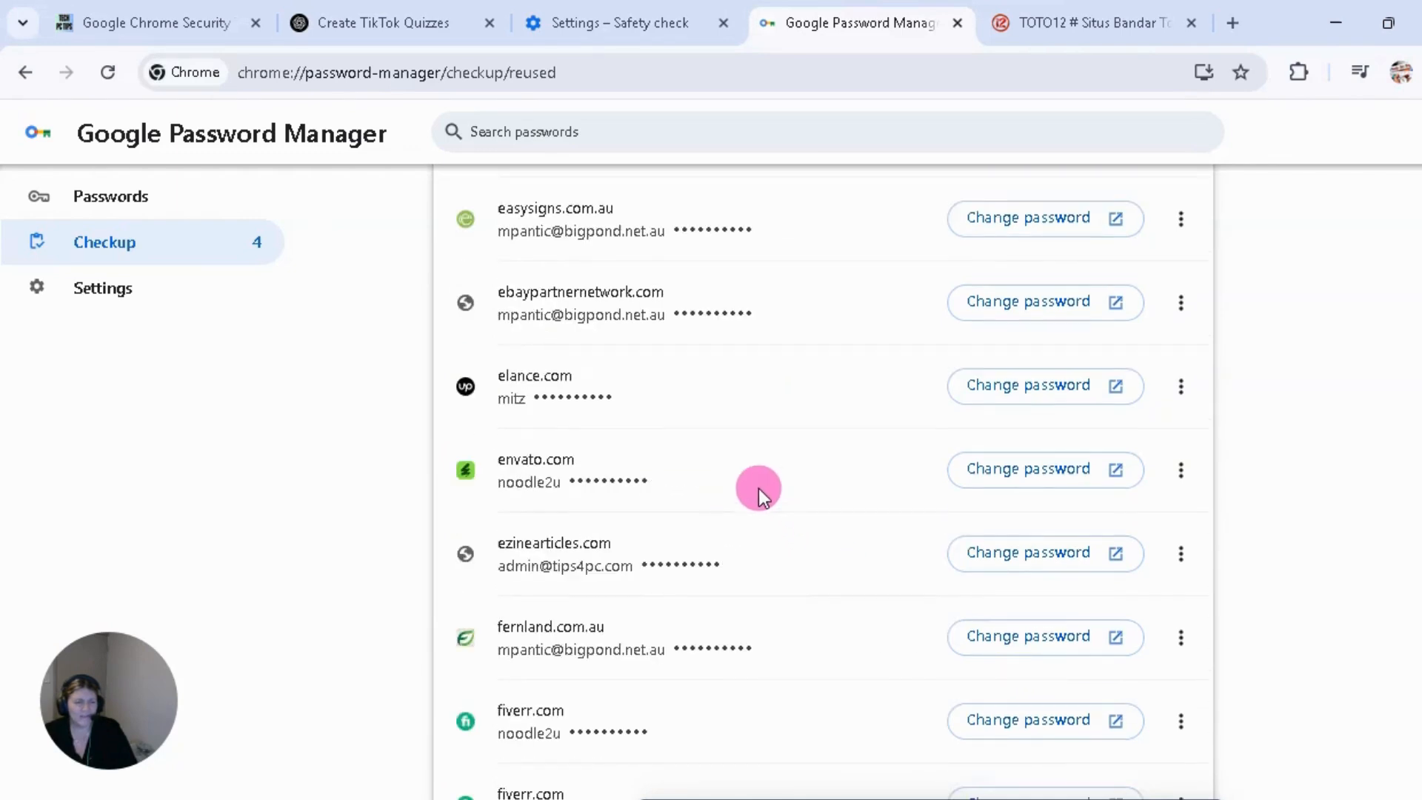
pyautogui.scroll(4, 848, 421)
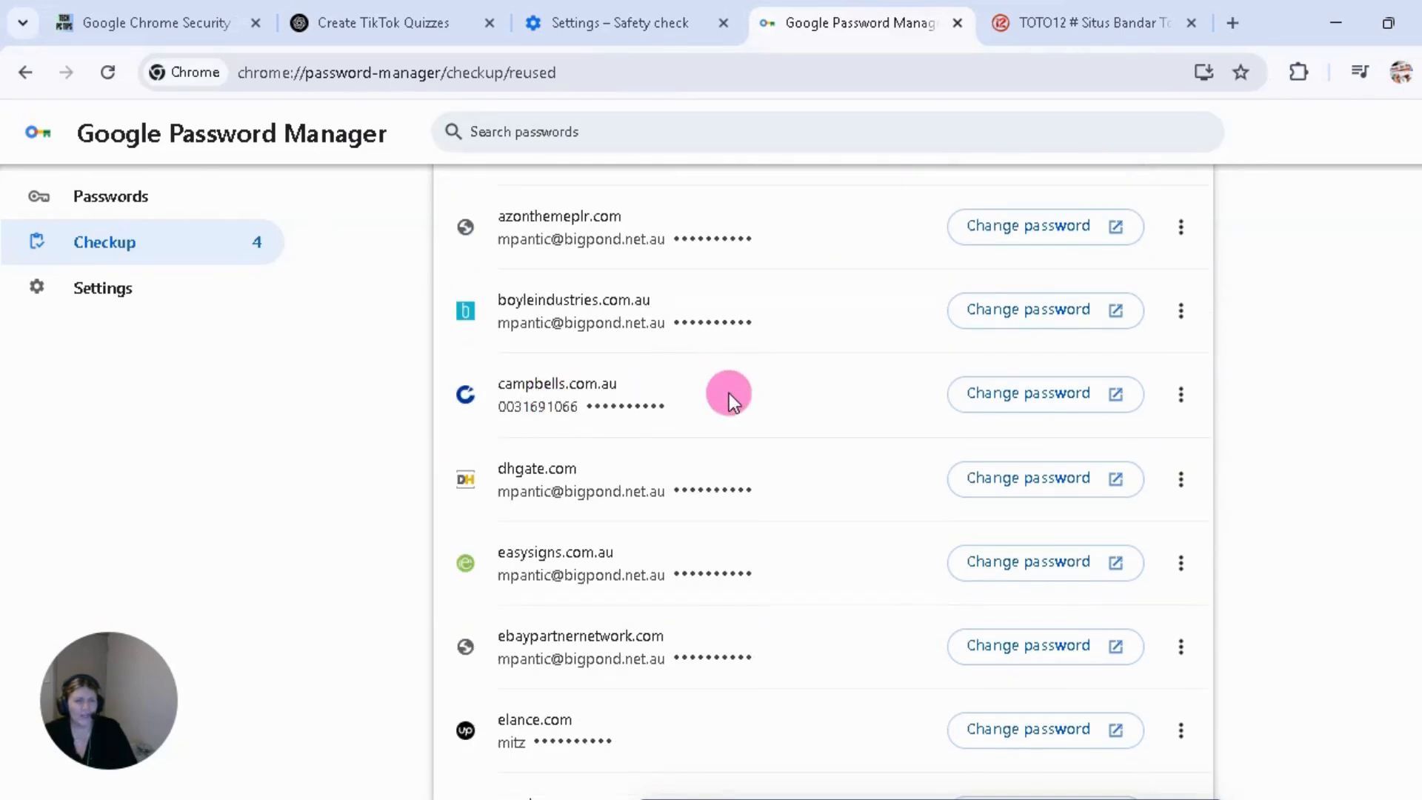
pyautogui.scroll(3, 767, 537)
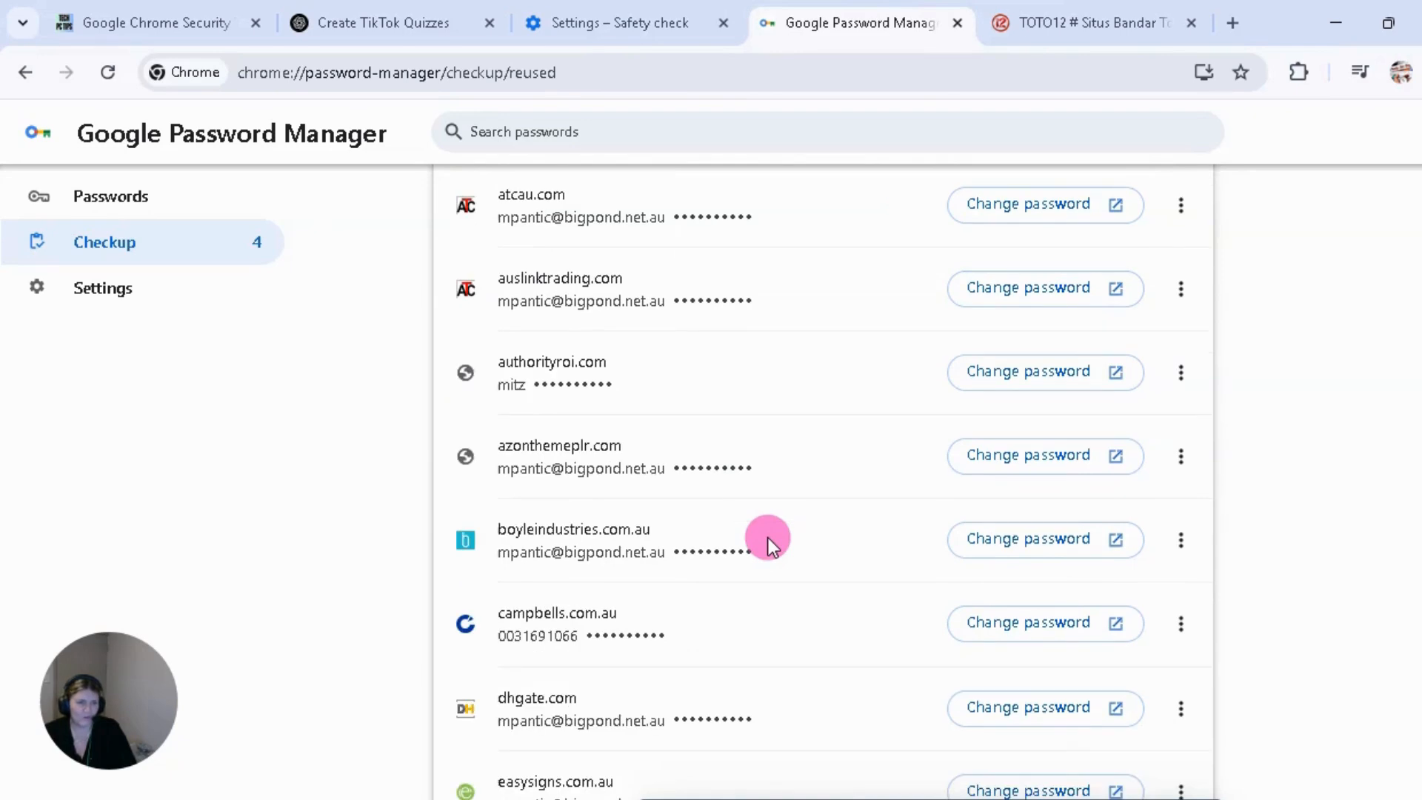
pyautogui.scroll(3, 767, 538)
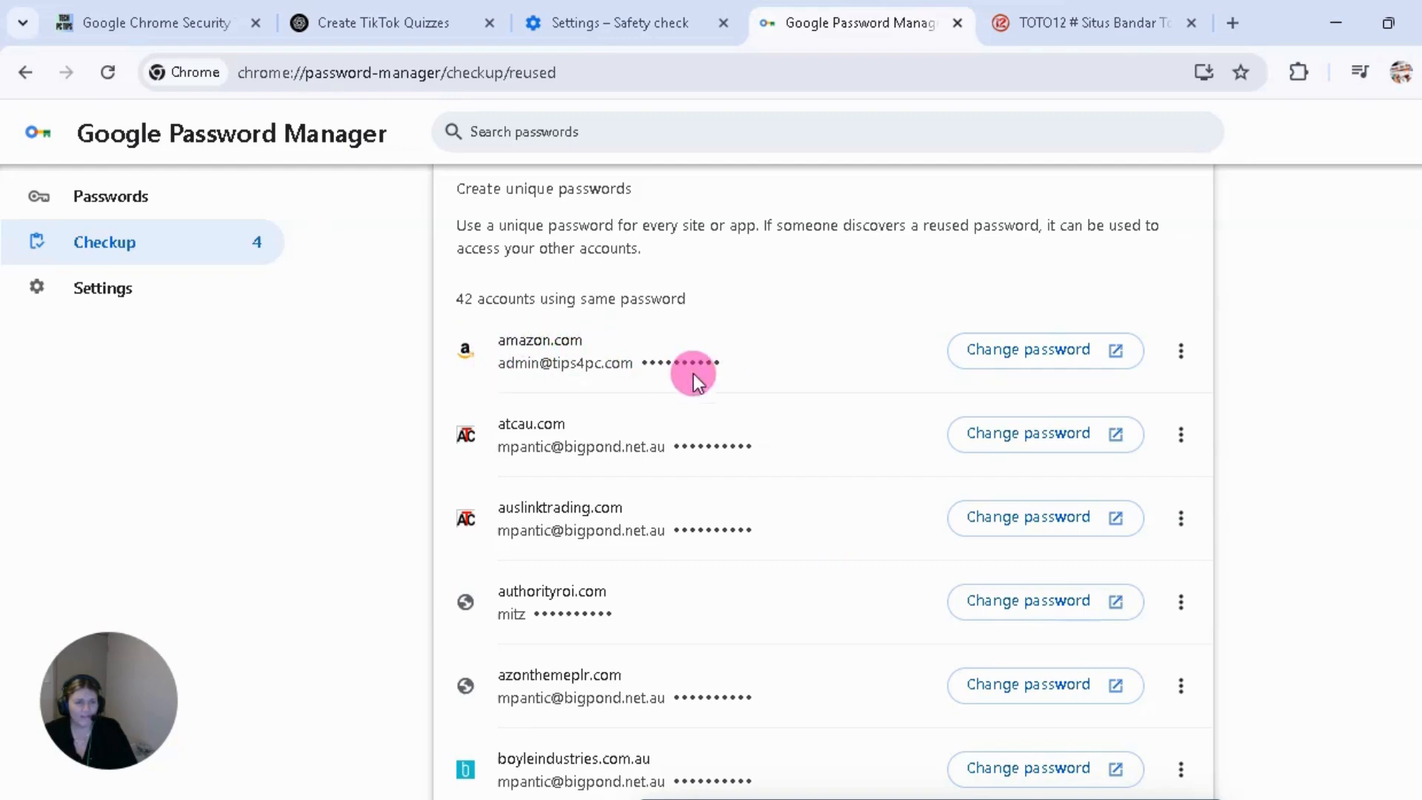
pyautogui.scroll(-10, 856, 530)
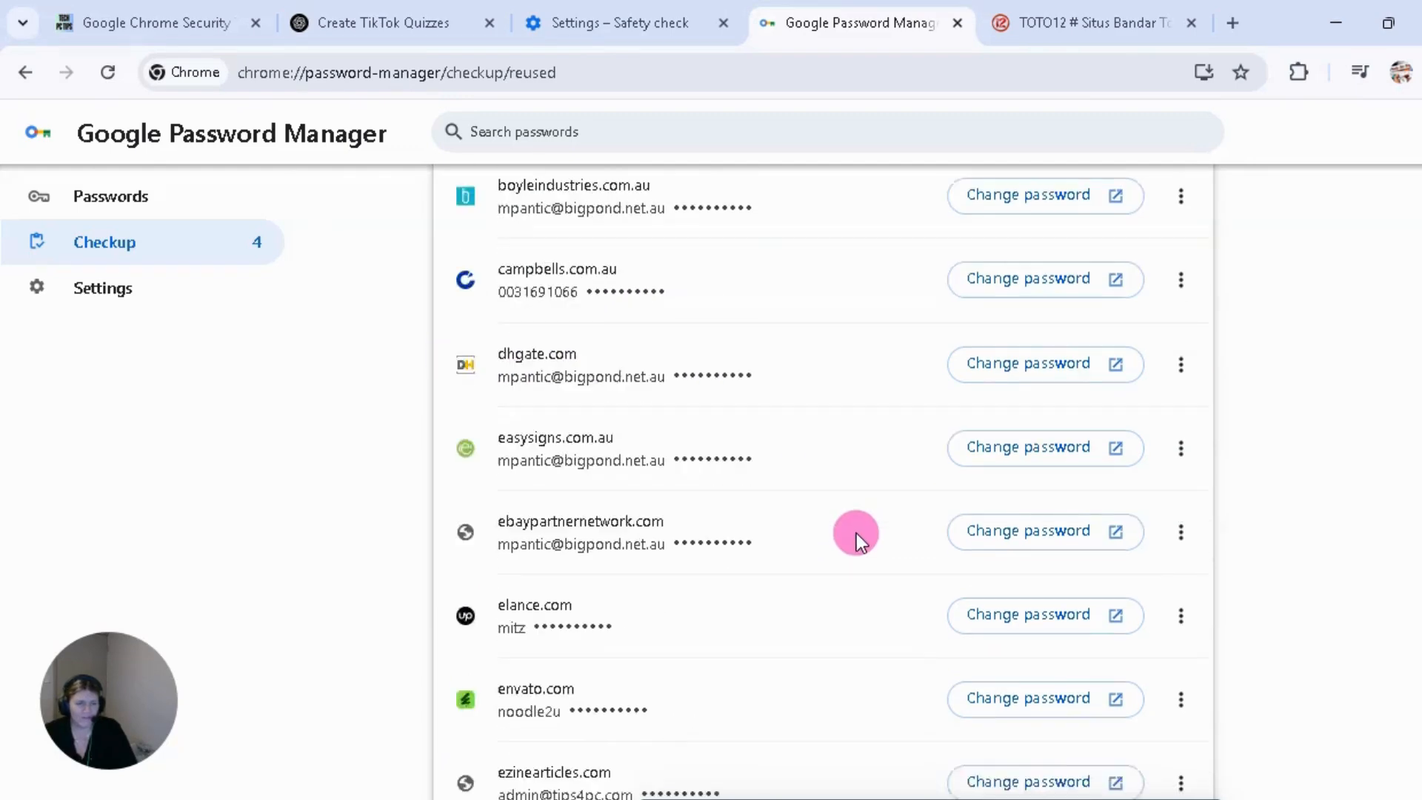
pyautogui.scroll(-15, 857, 533)
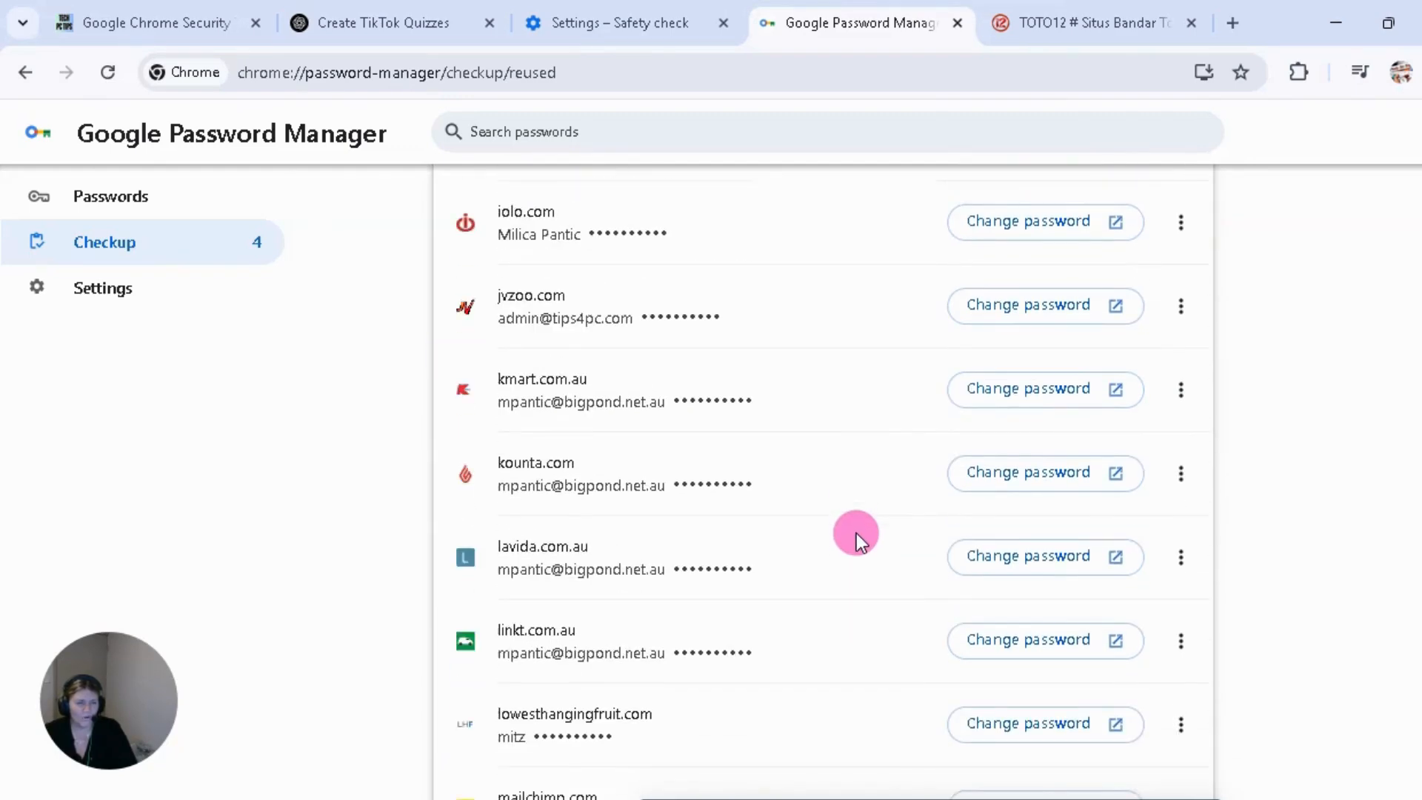
pyautogui.scroll(-15, 856, 533)
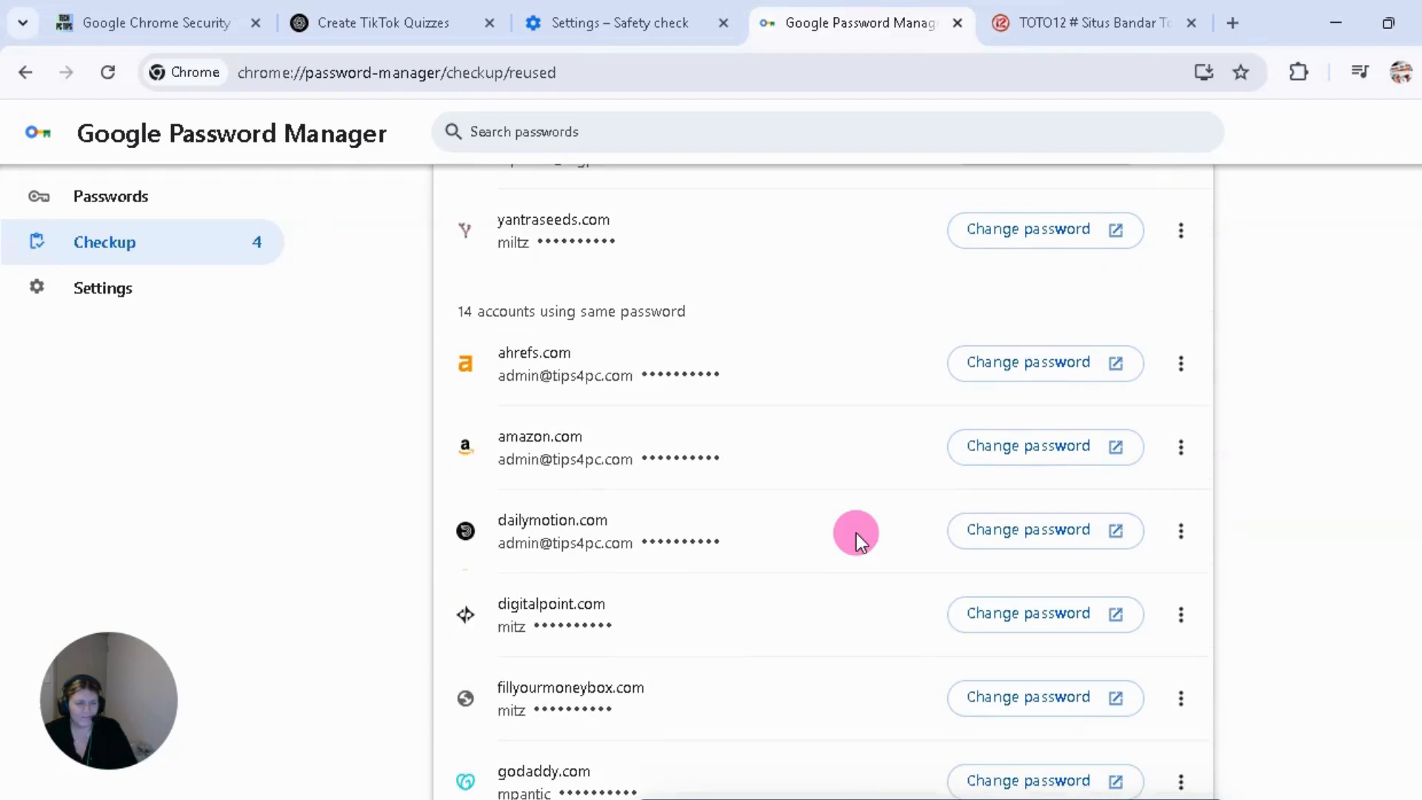
pyautogui.scroll(-12, 856, 533)
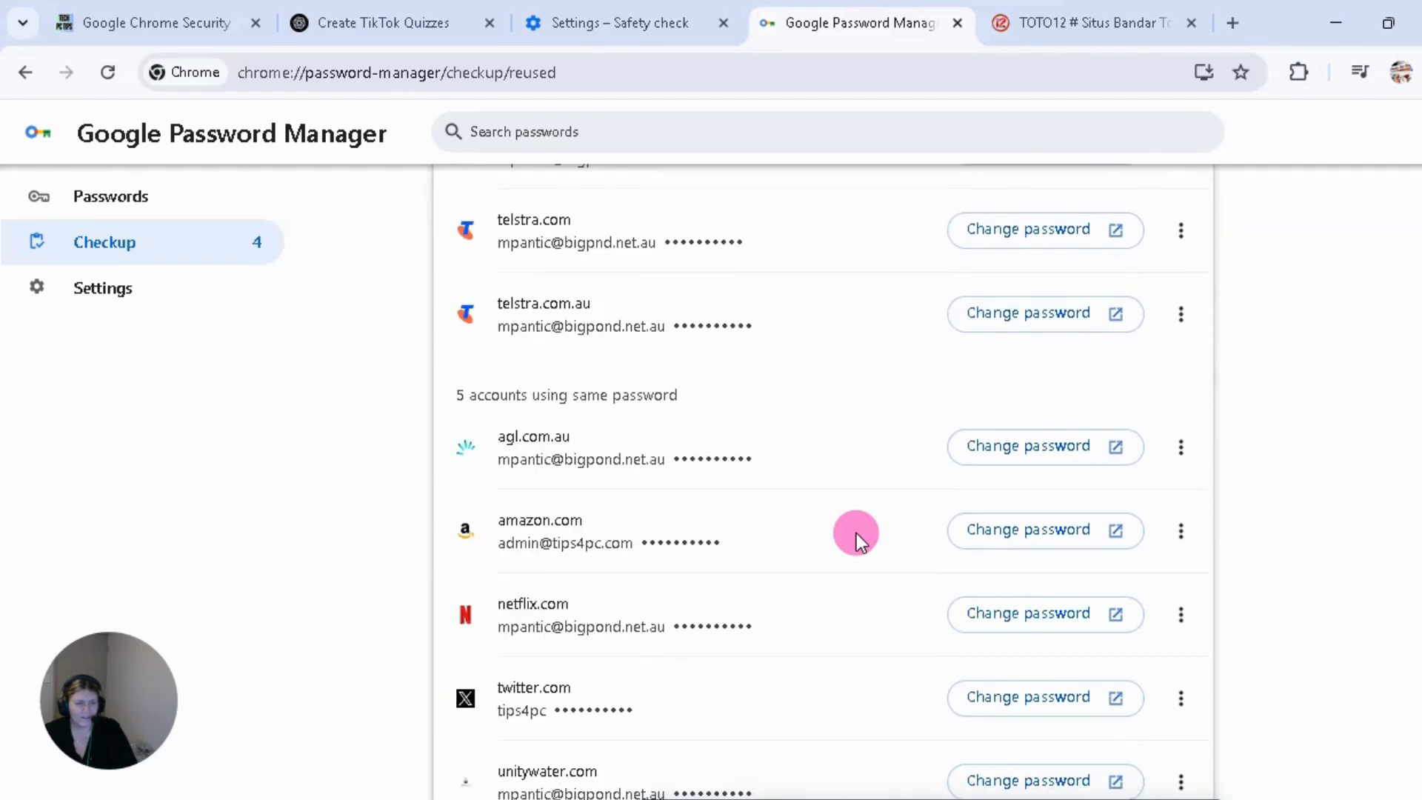
pyautogui.scroll(7, 856, 534)
pyautogui.scroll(8, 856, 533)
pyautogui.scroll(-11, 857, 533)
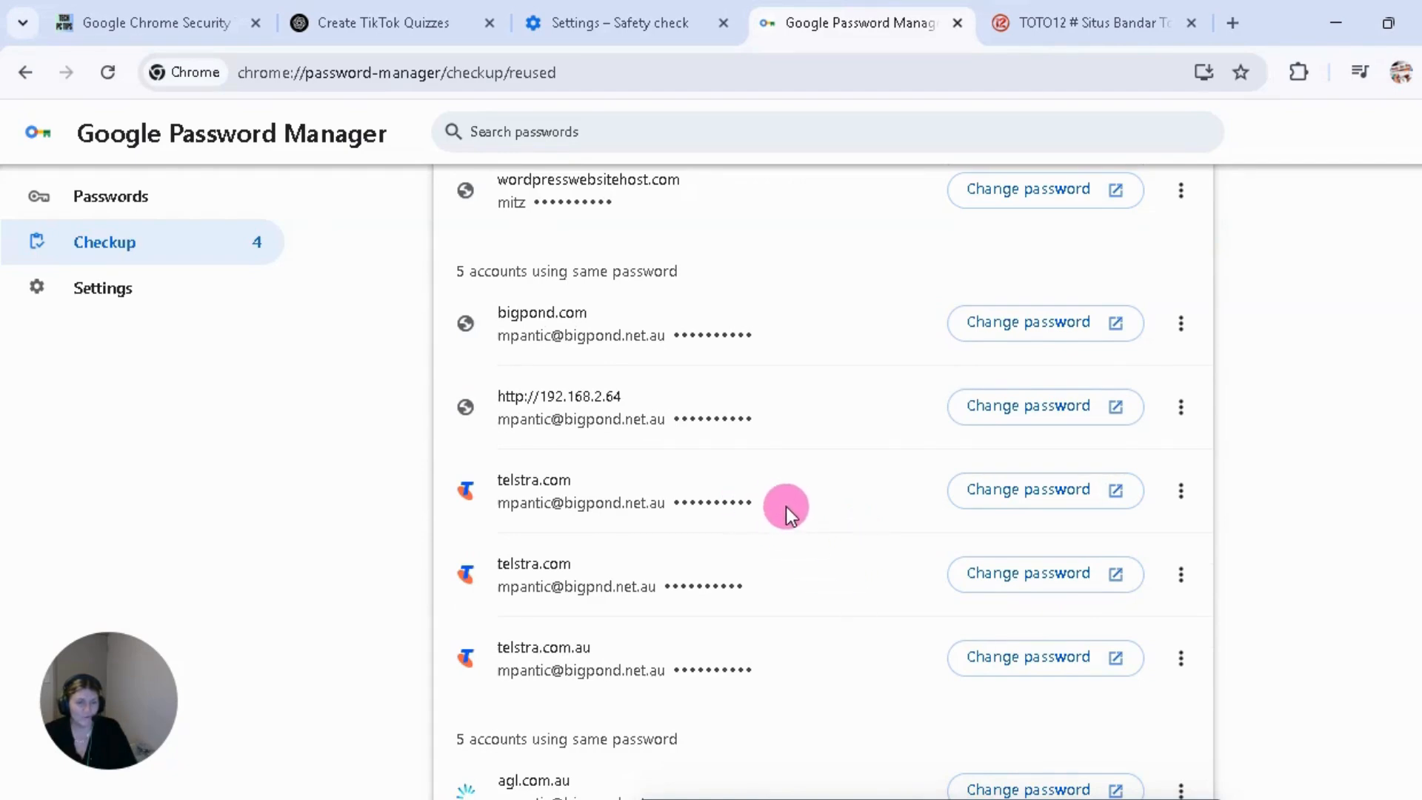
pyautogui.scroll(-5, 785, 506)
pyautogui.scroll(15, 776, 588)
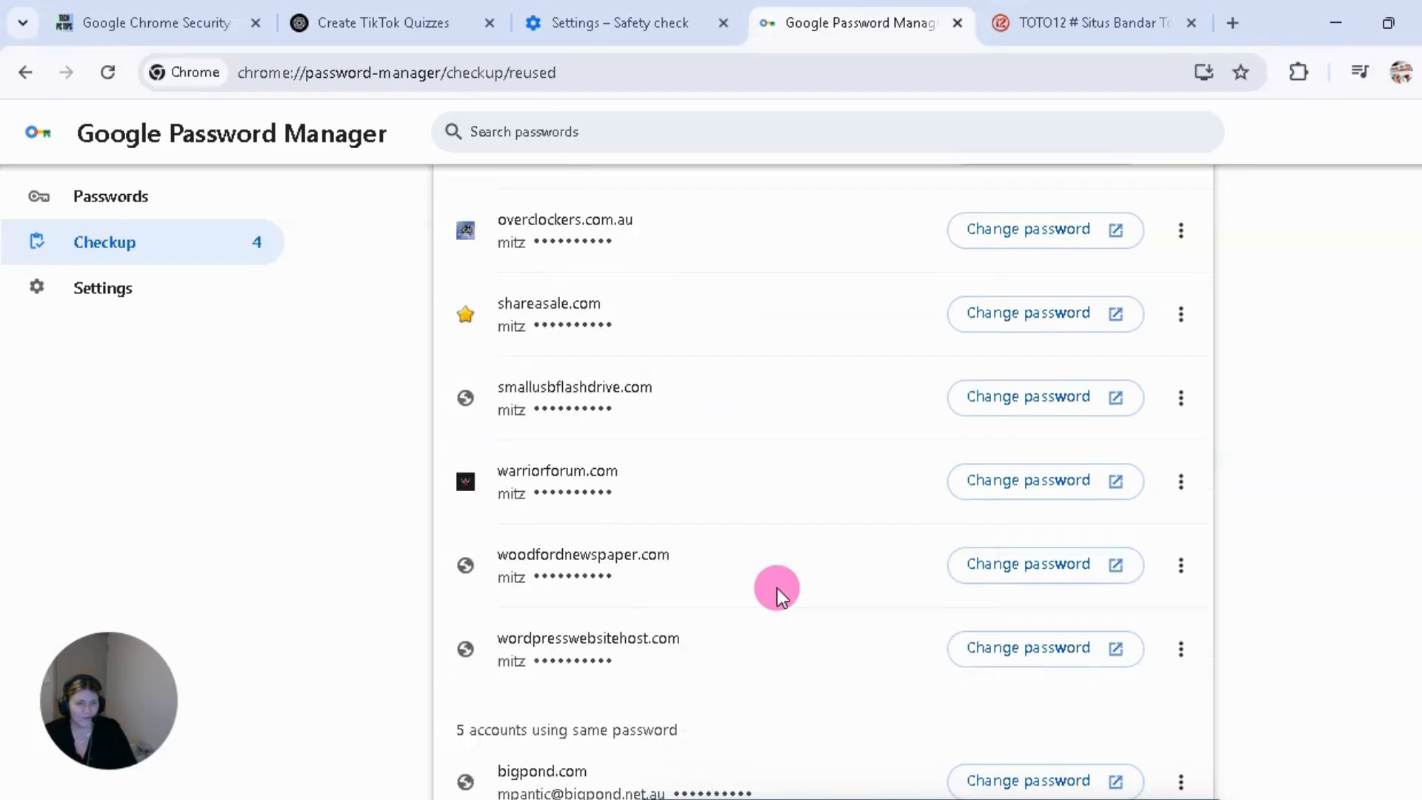
pyautogui.scroll(10, 776, 588)
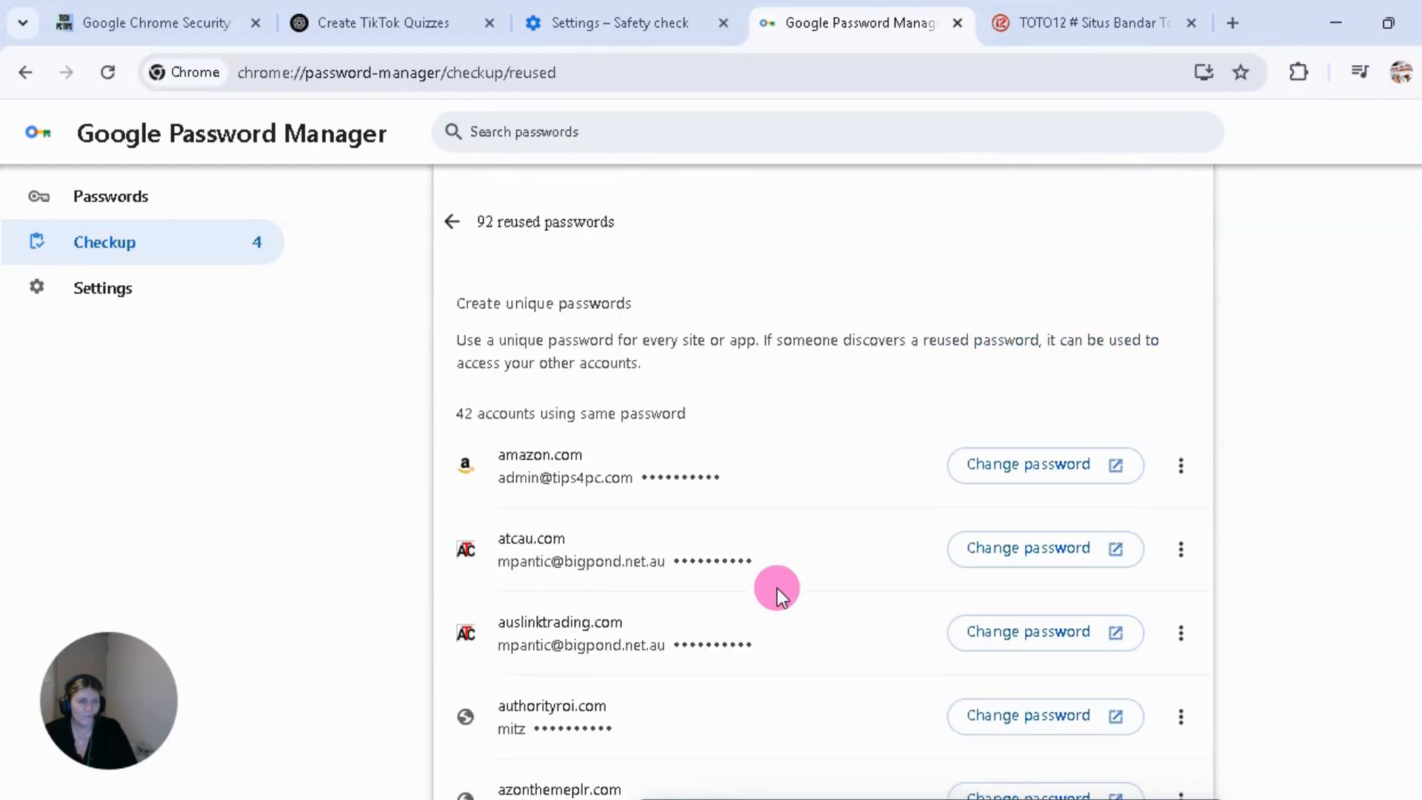
# Show the saved password of the first amazon.com entry, entering the Windows account password to authorize it.
pyautogui.click(1180, 465)
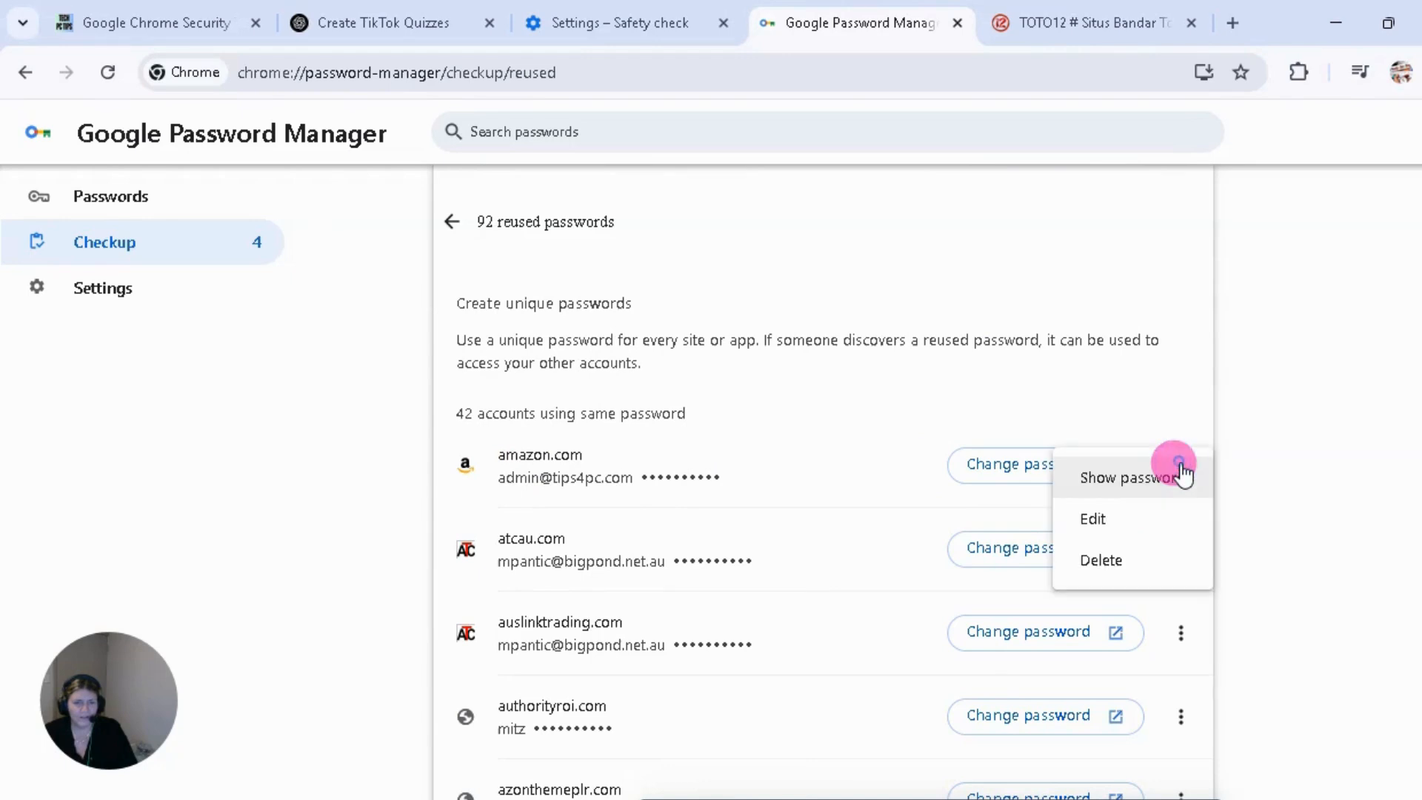
pyautogui.click(1126, 478)
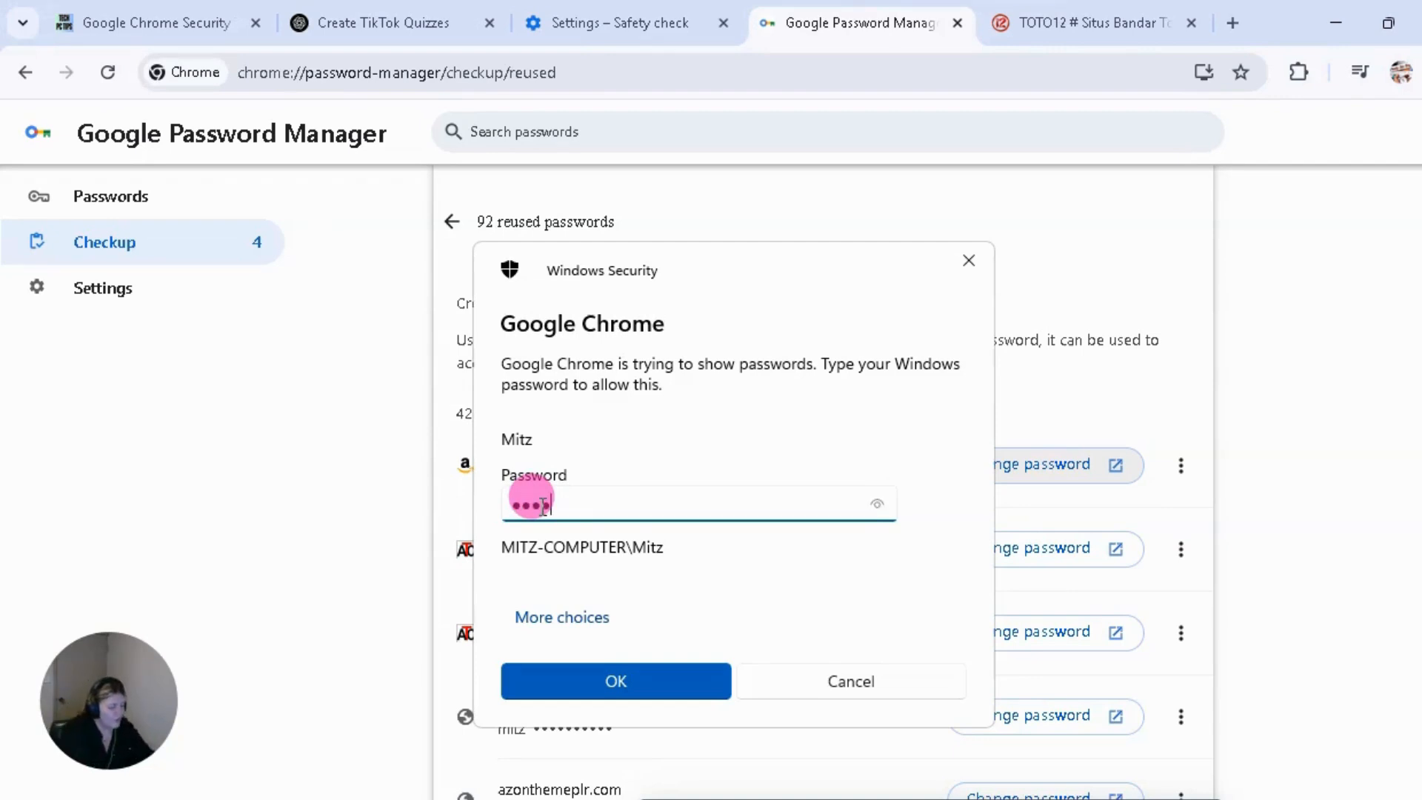
pyautogui.press('Return')
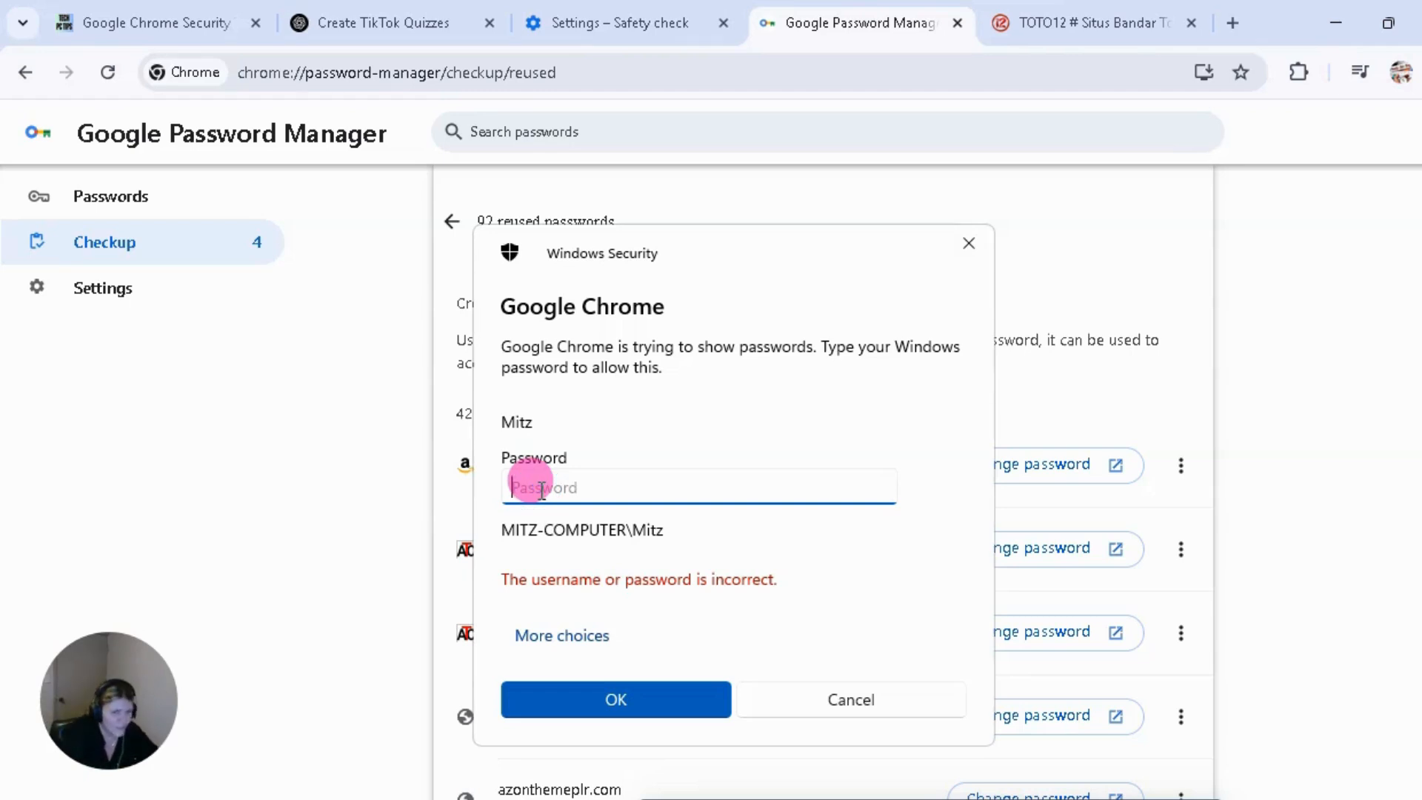
pyautogui.write('•••')
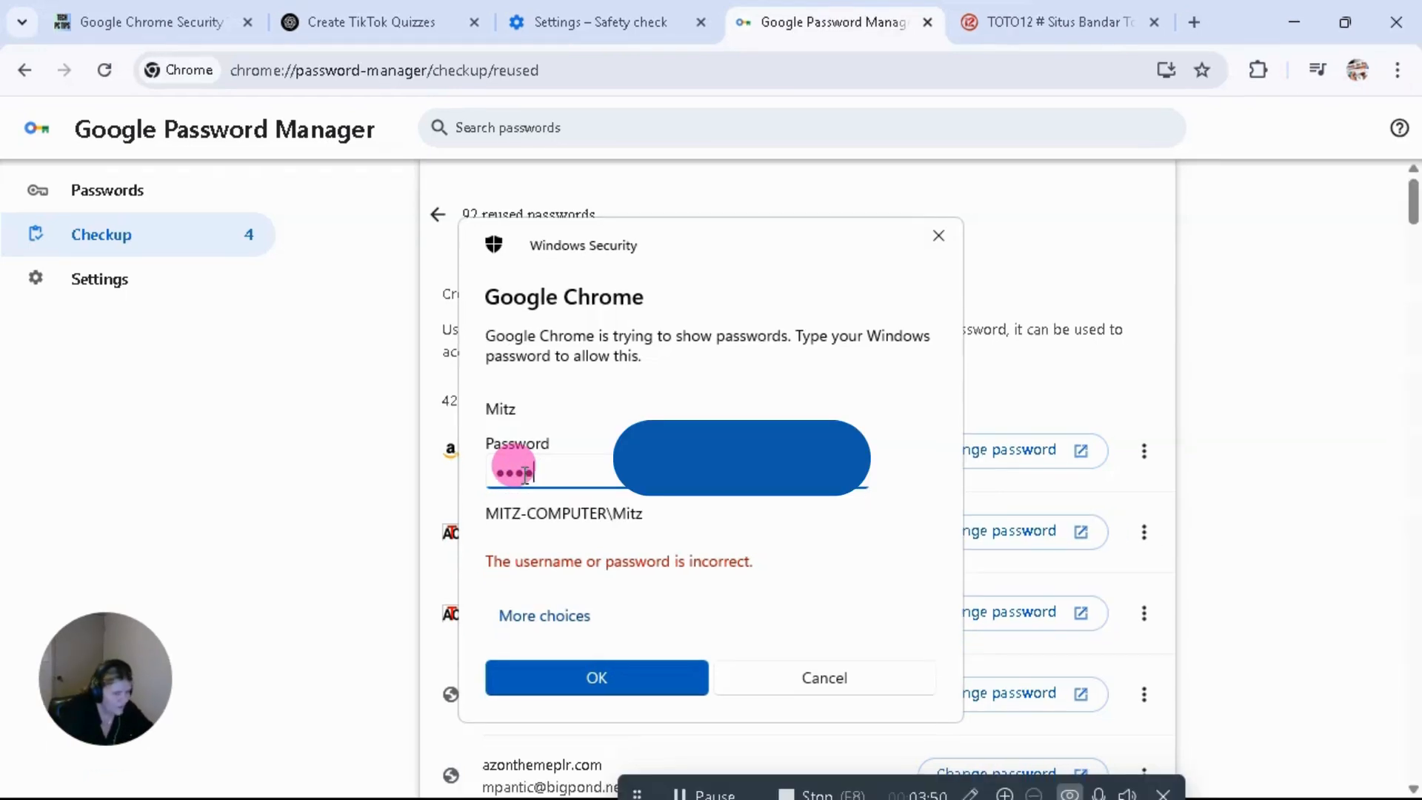
pyautogui.press('Return')
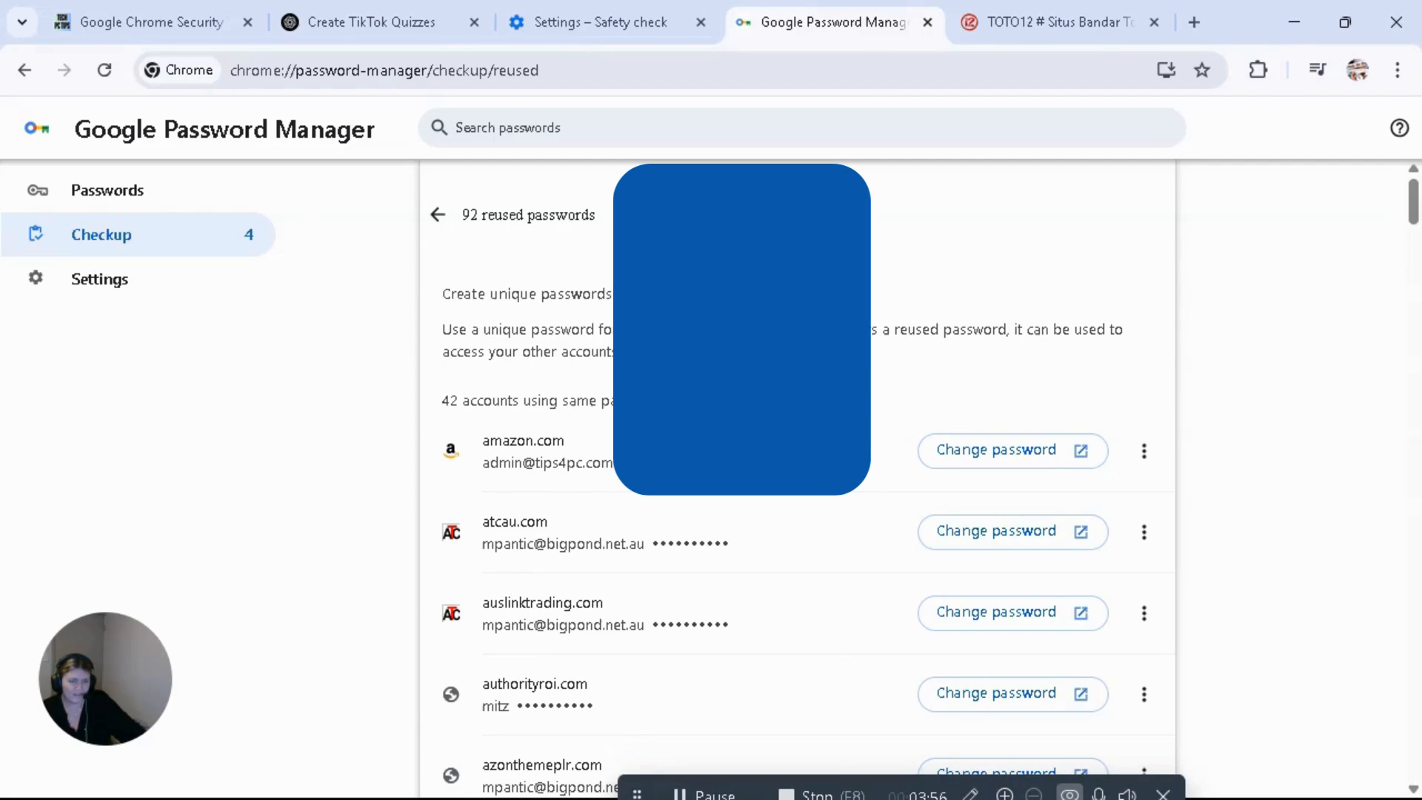
# Delete the saved password of the first amazon.com entry in the reused passwords list.
pyautogui.scroll(-3, 639, 612)
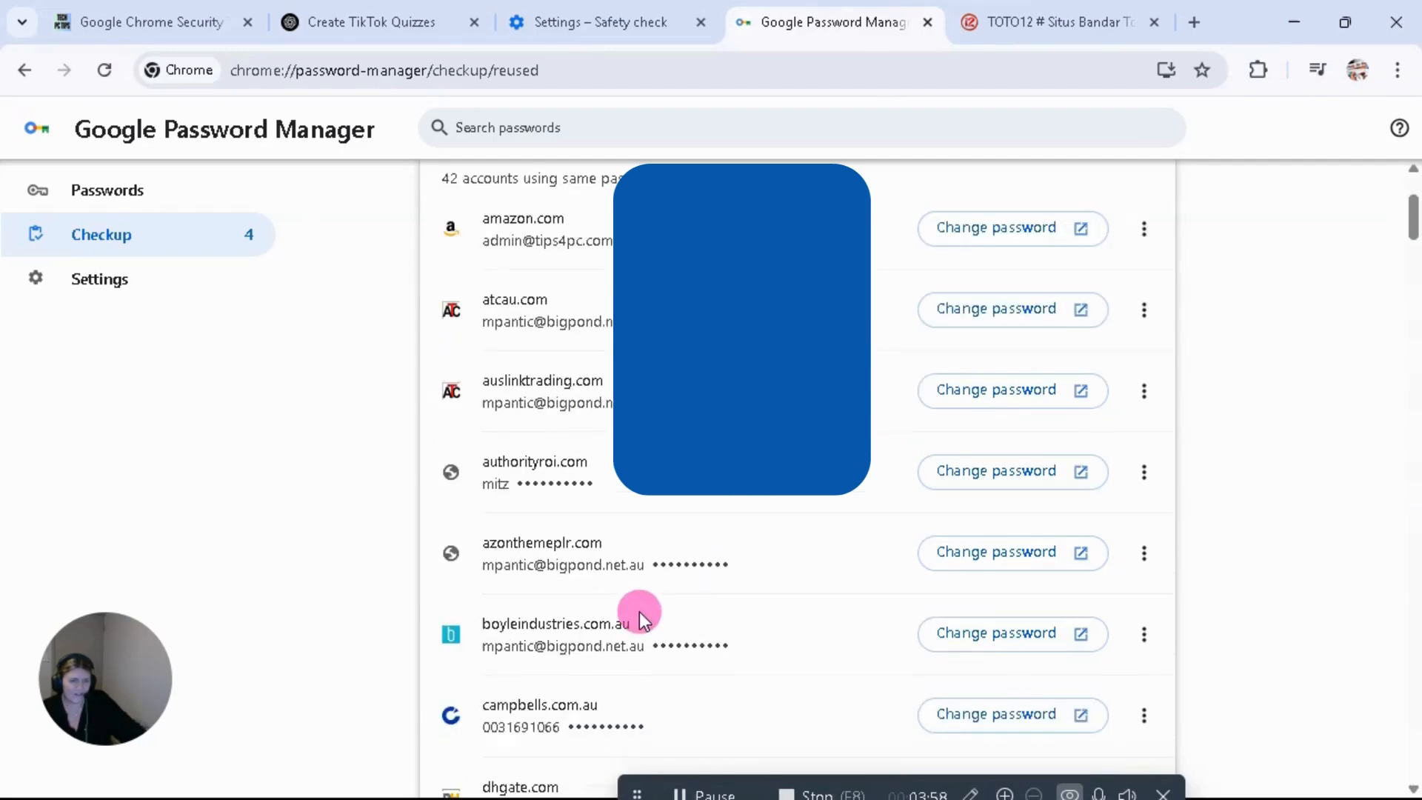
pyautogui.scroll(3, 639, 612)
pyautogui.scroll(-9, 669, 575)
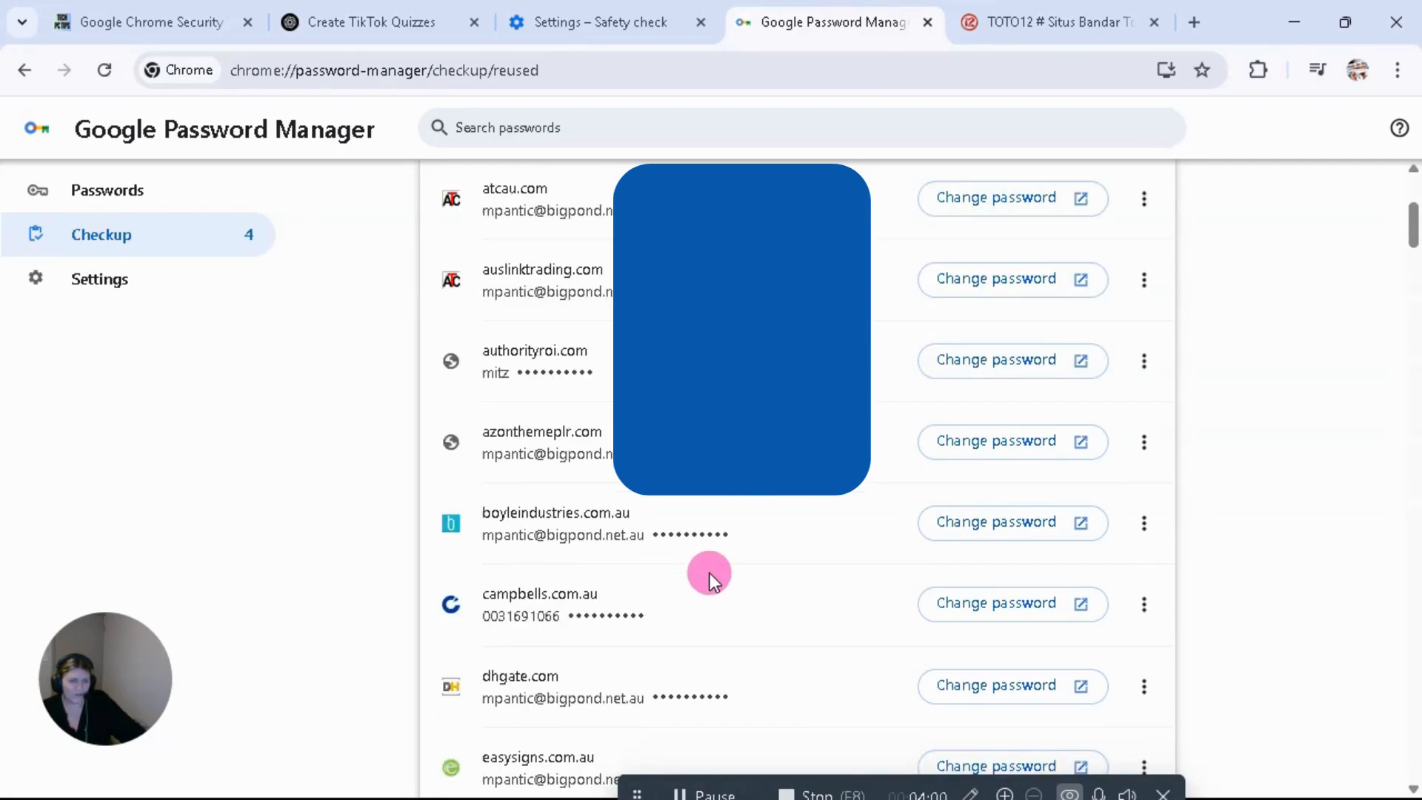
pyautogui.scroll(9, 758, 614)
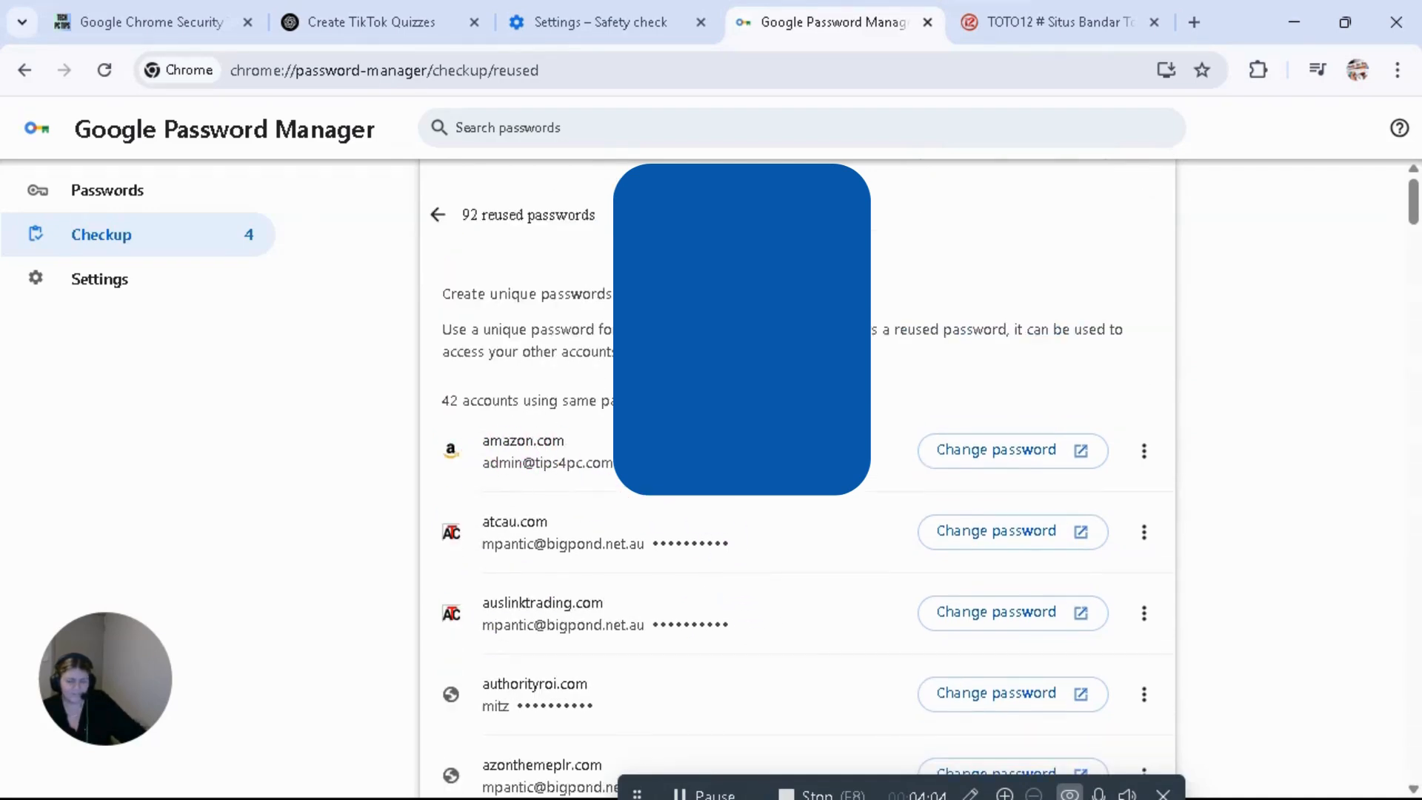
pyautogui.click(1142, 448)
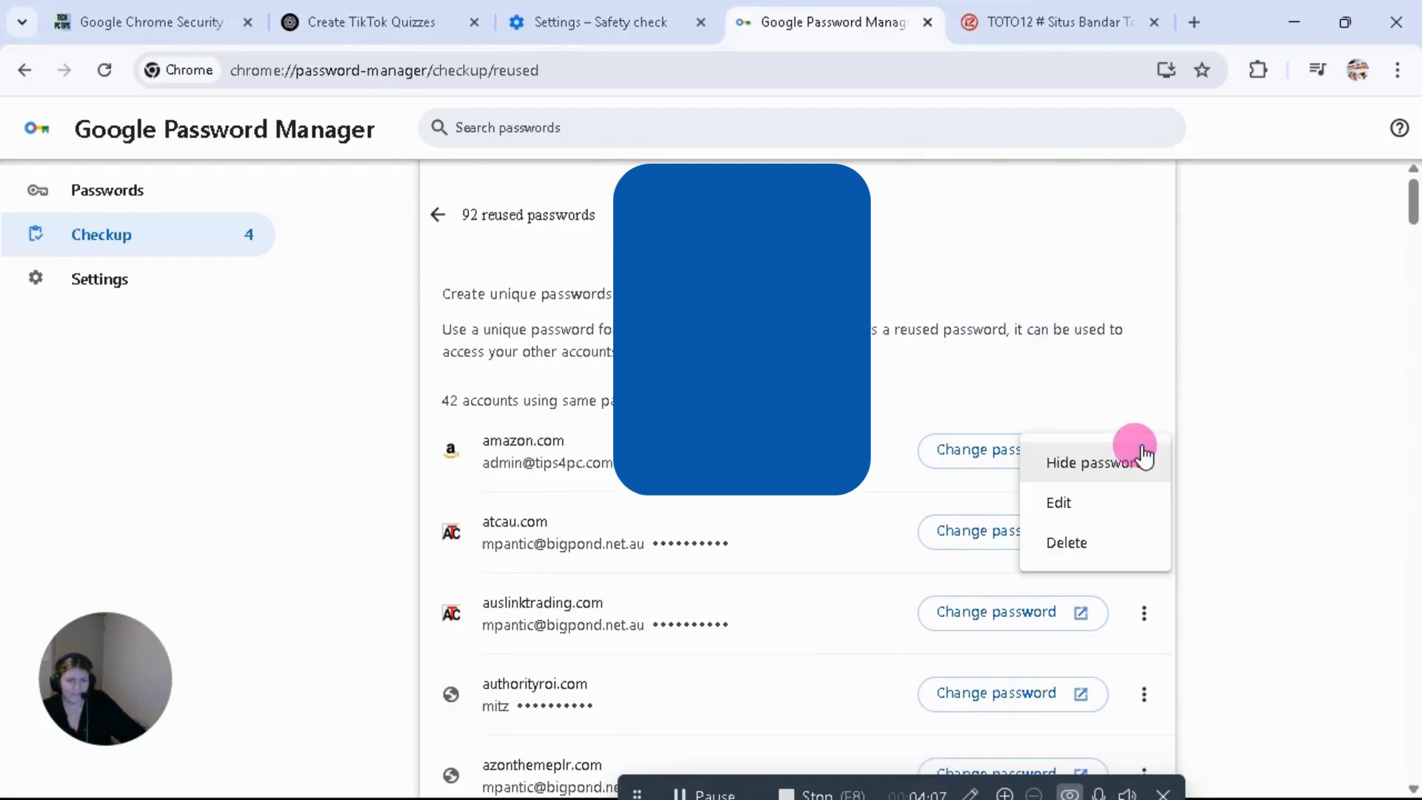
pyautogui.click(1067, 543)
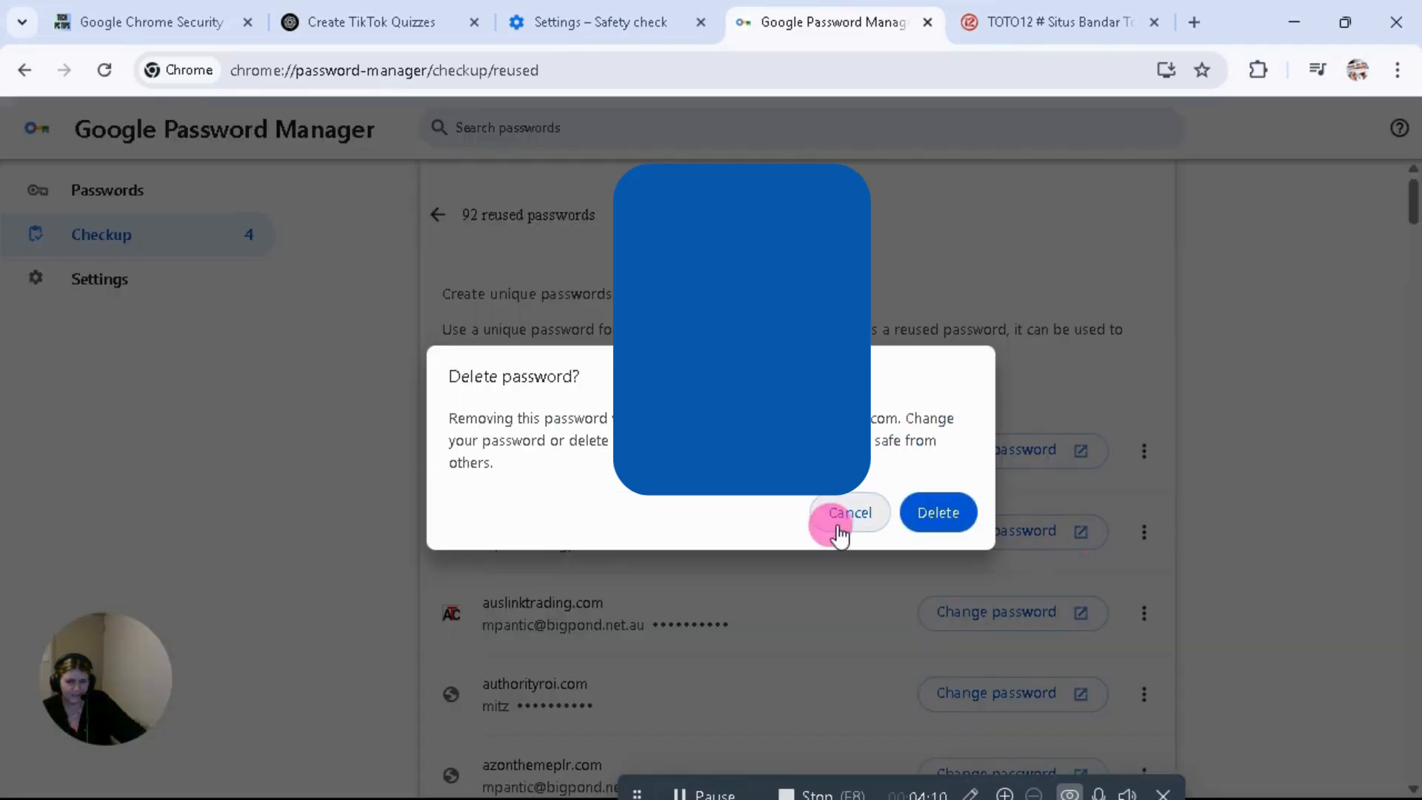
pyautogui.click(944, 513)
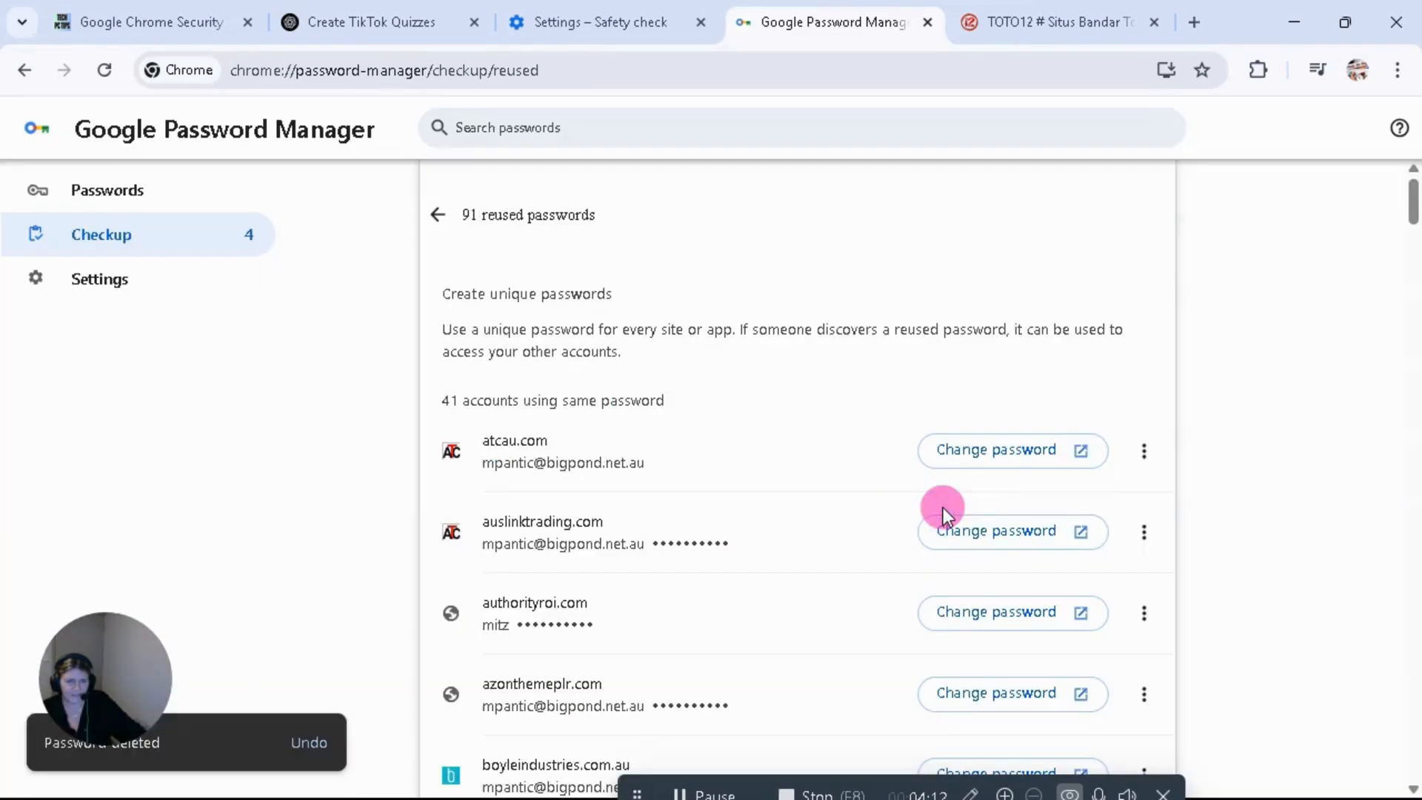
# Leave the reused passwords list, go back to Chrome's Privacy and security settings and open the Security page.
pyautogui.hotkey('alt', 'Left')
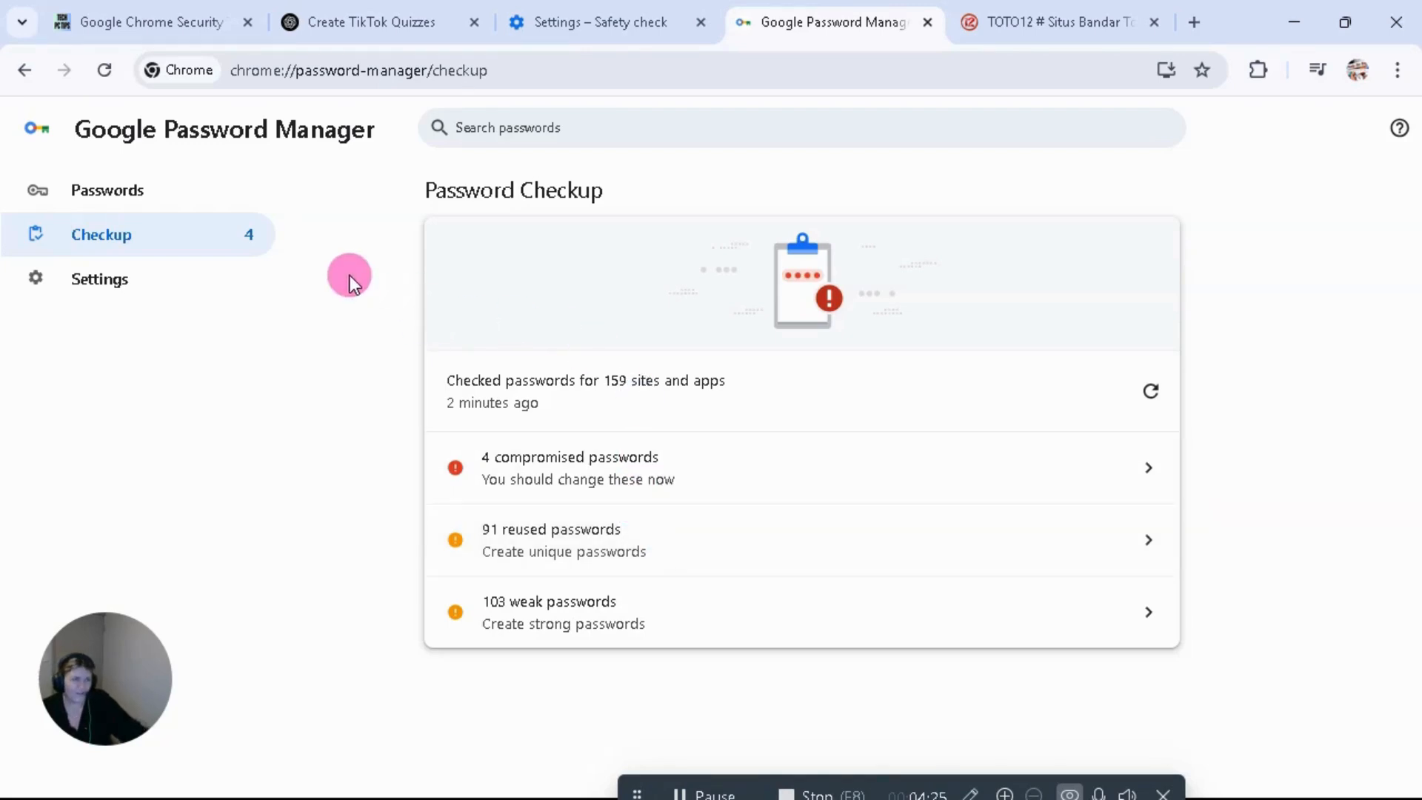
pyautogui.click(574, 22)
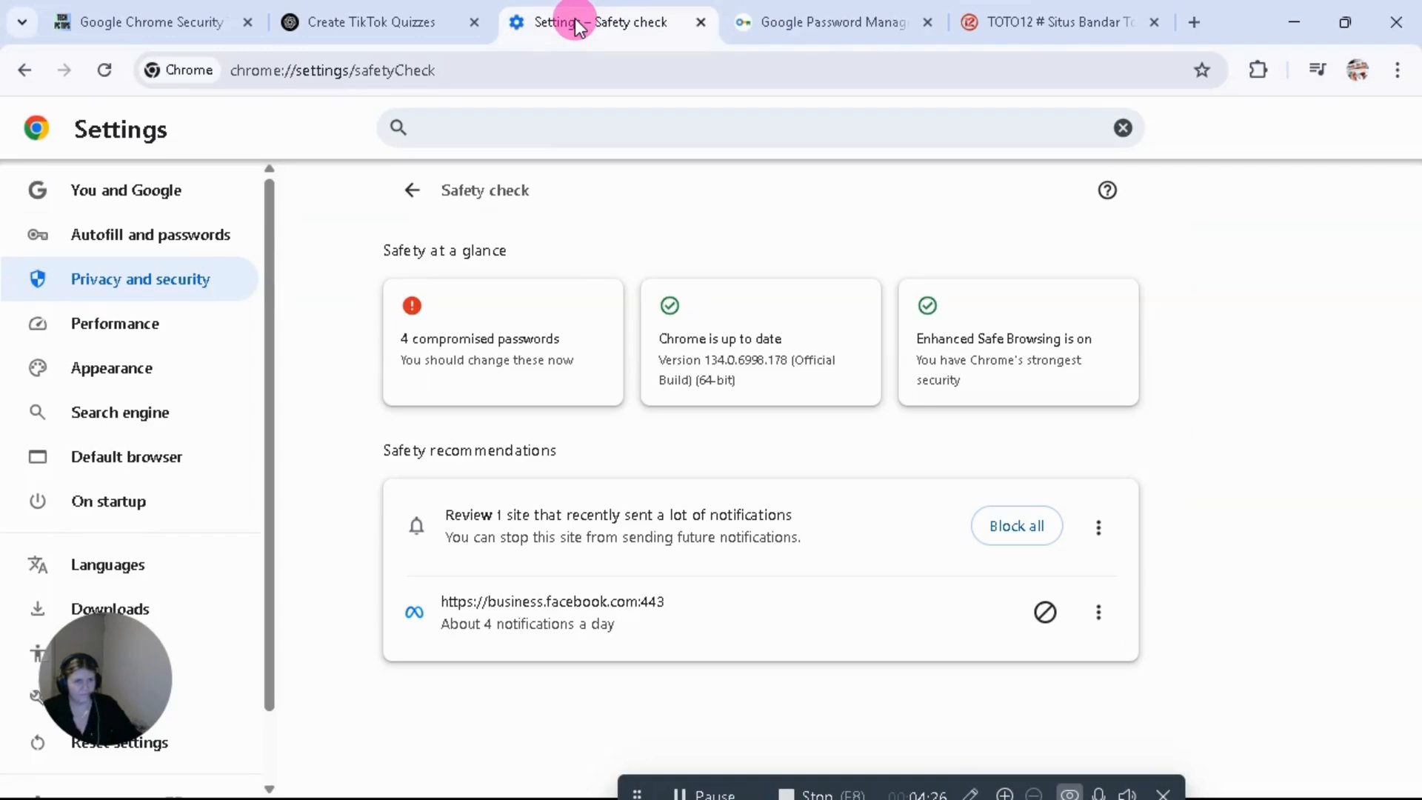
pyautogui.click(133, 281)
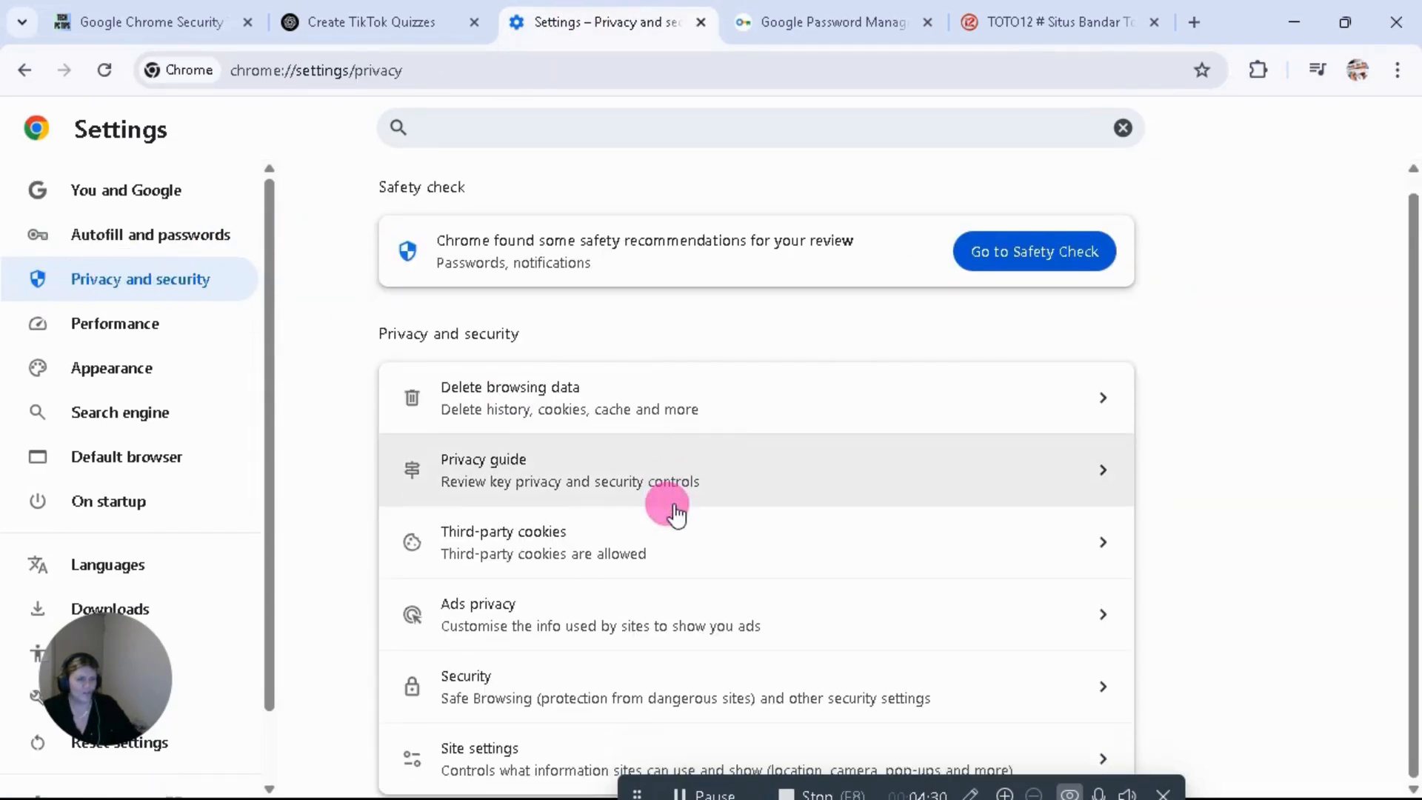
pyautogui.click(489, 692)
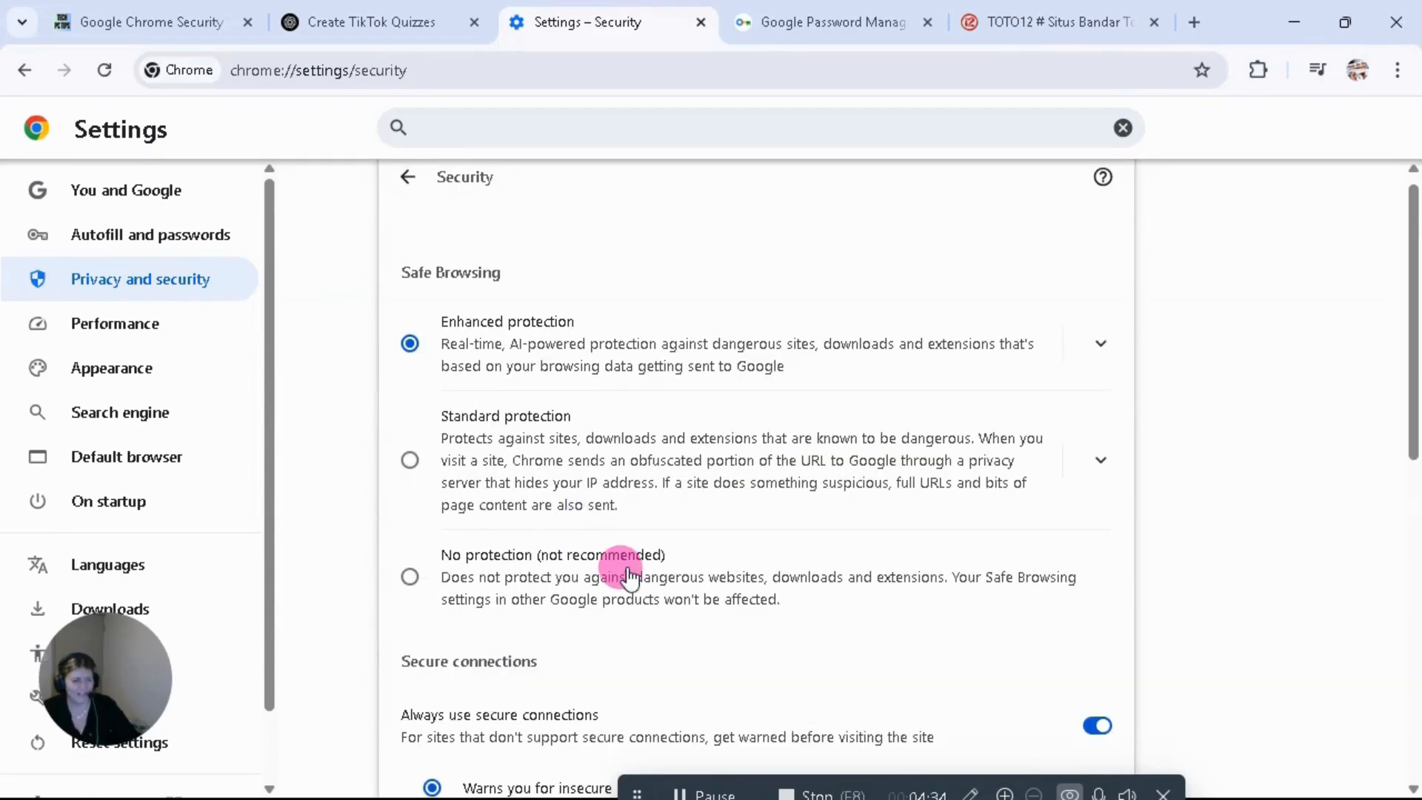
# Open the Google Advanced Protection programme page from the advanced Security settings and go to its information on how to get started.
pyautogui.scroll(-10, 607, 463)
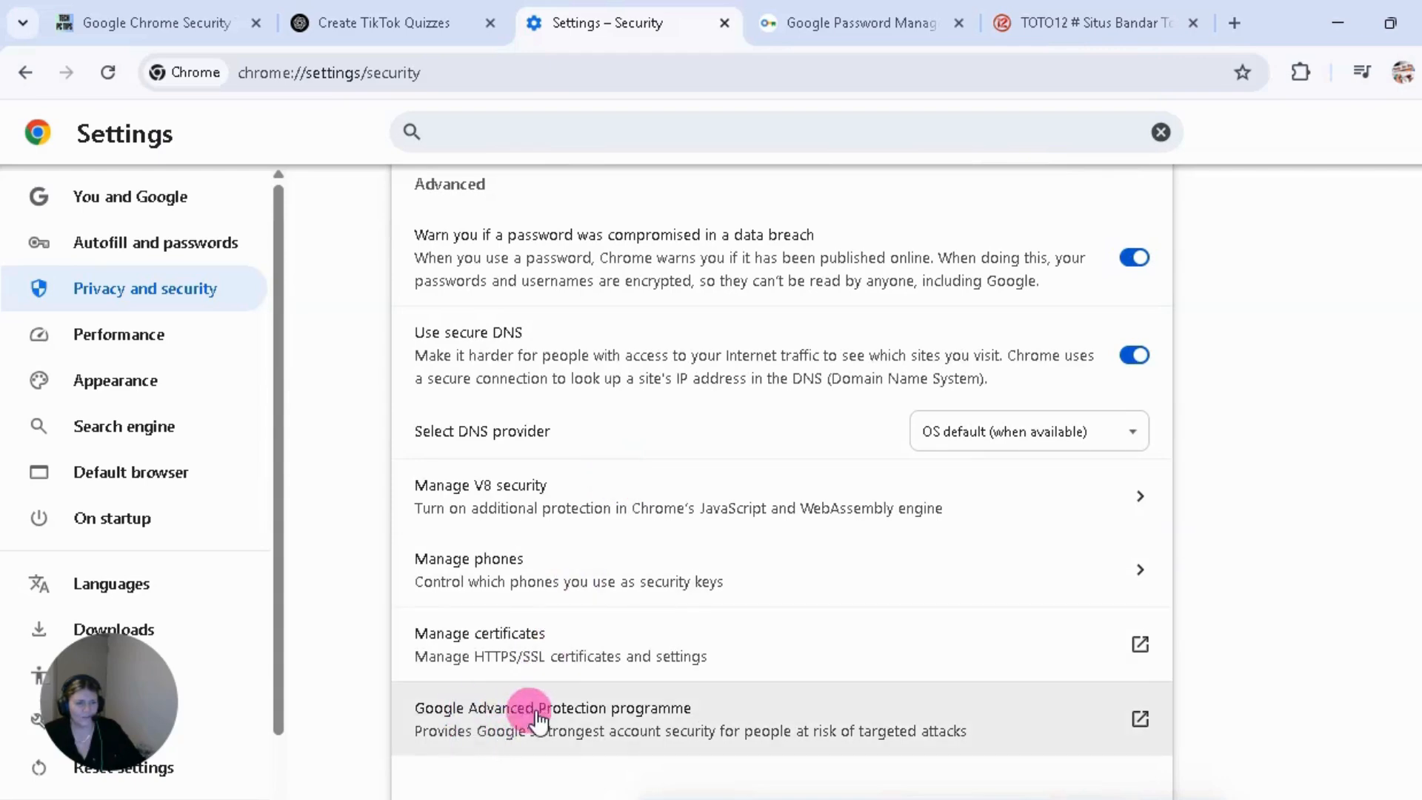
pyautogui.click(606, 715)
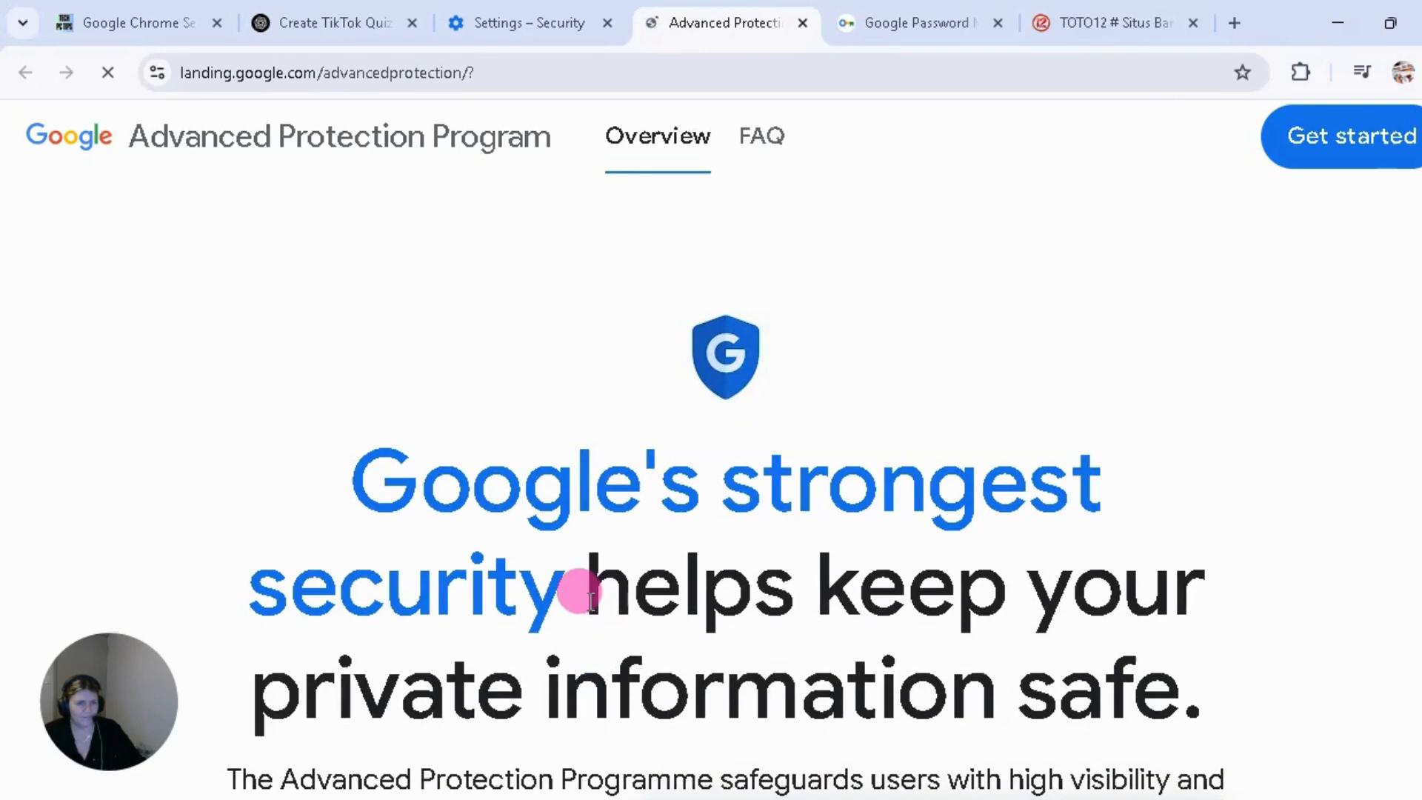
pyautogui.scroll(-3, 660, 565)
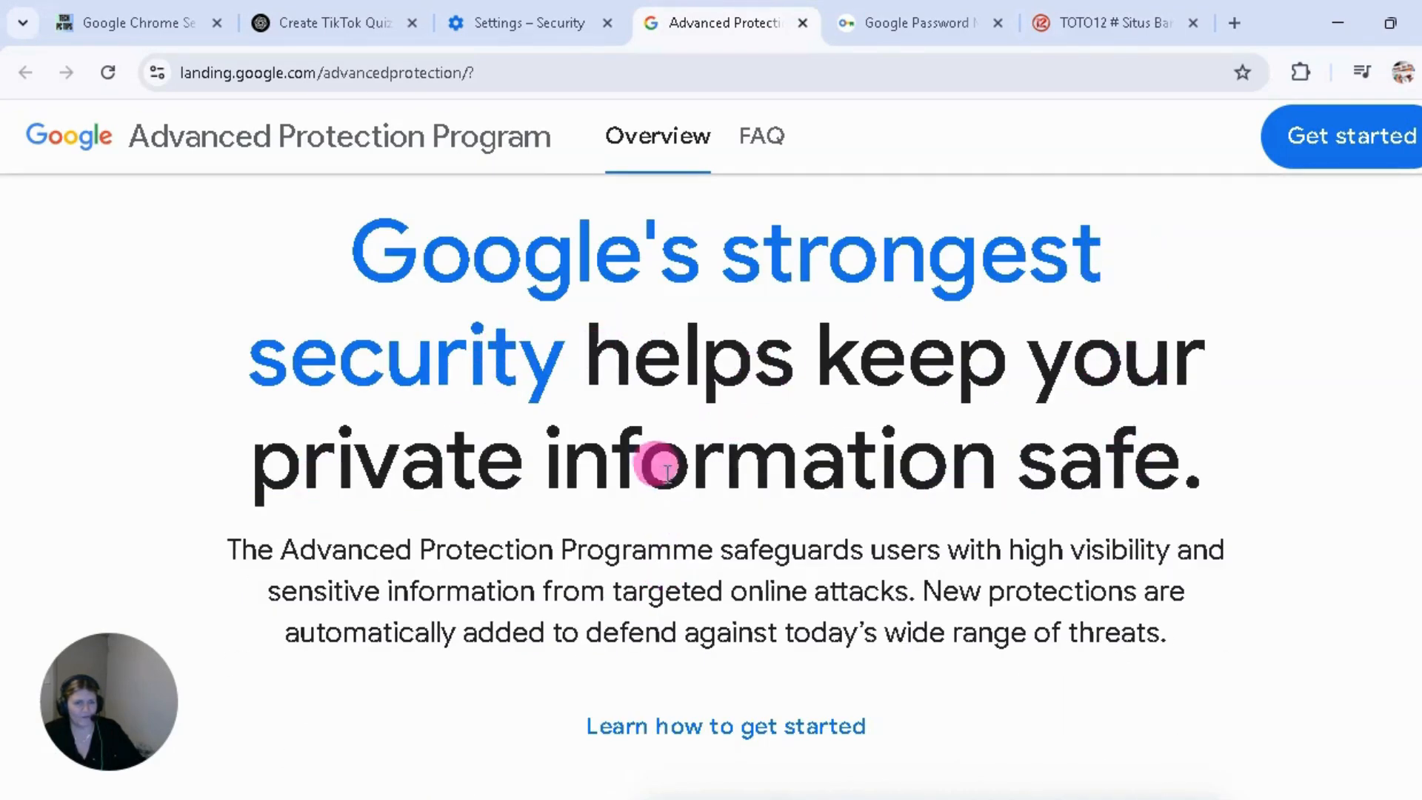
pyautogui.scroll(-3, 660, 467)
pyautogui.click(728, 493)
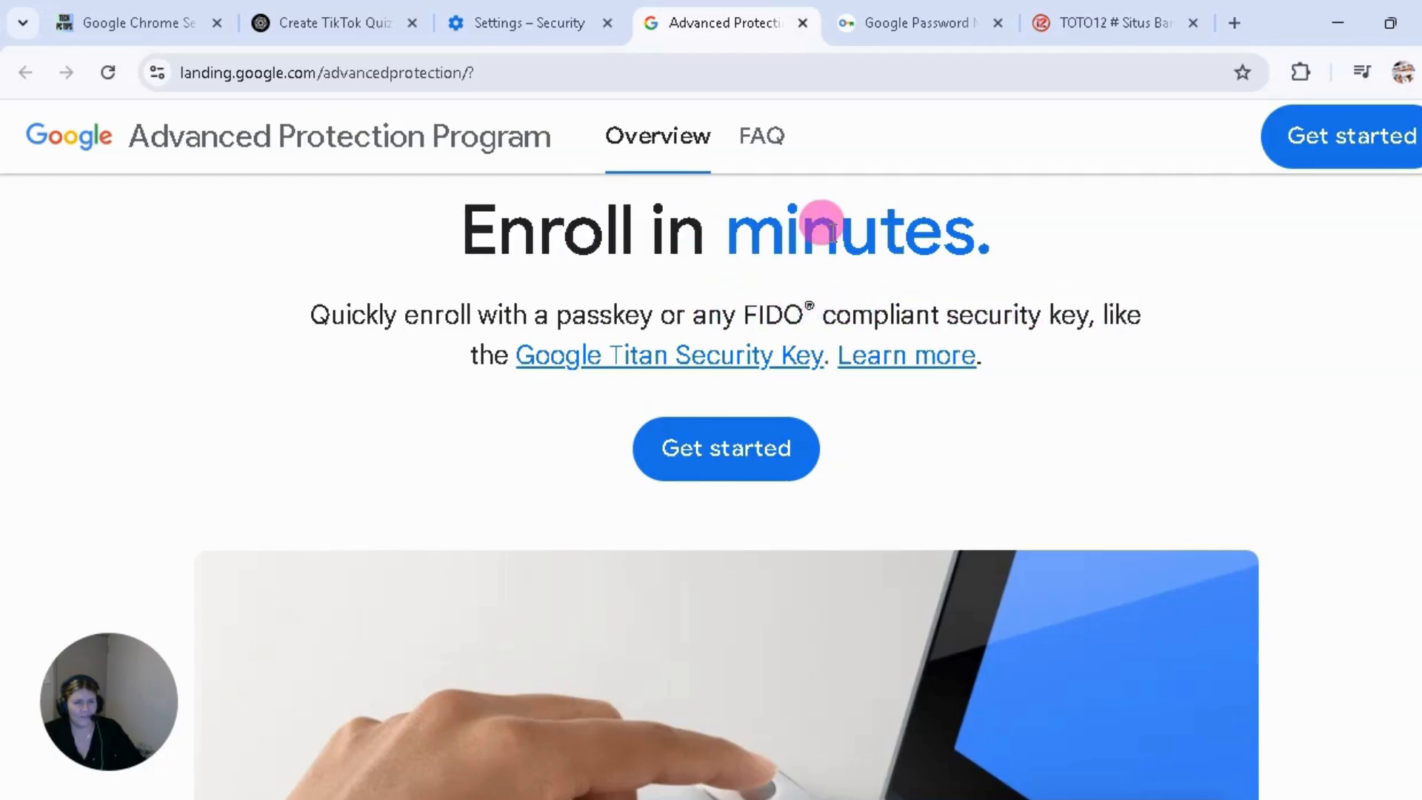
# Examine the Advanced Protection Program overview, including its enrolment requirements, phishing protection and safeguards for personal information.
pyautogui.scroll(2, 953, 318)
pyautogui.scroll(-15, 985, 470)
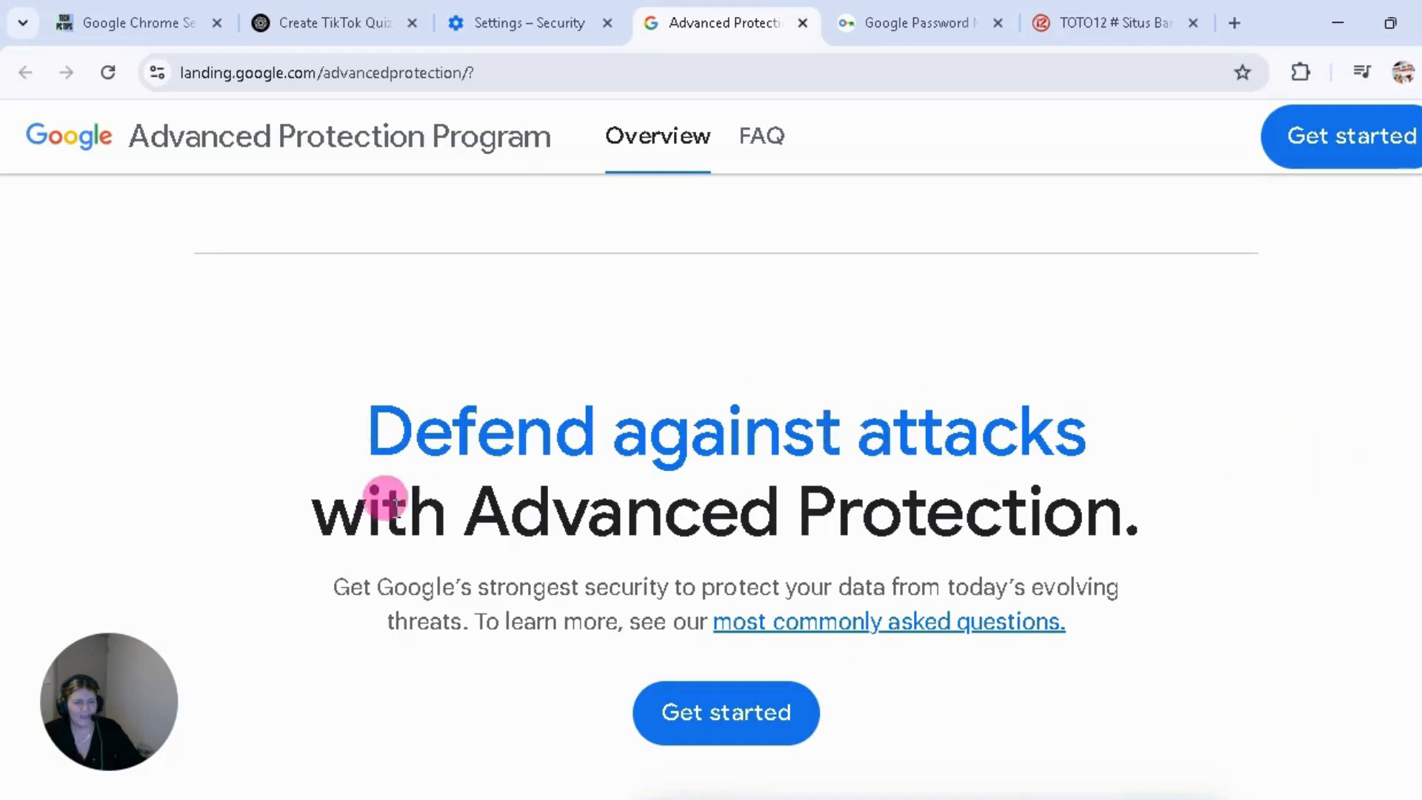
pyautogui.scroll(-5, 1198, 522)
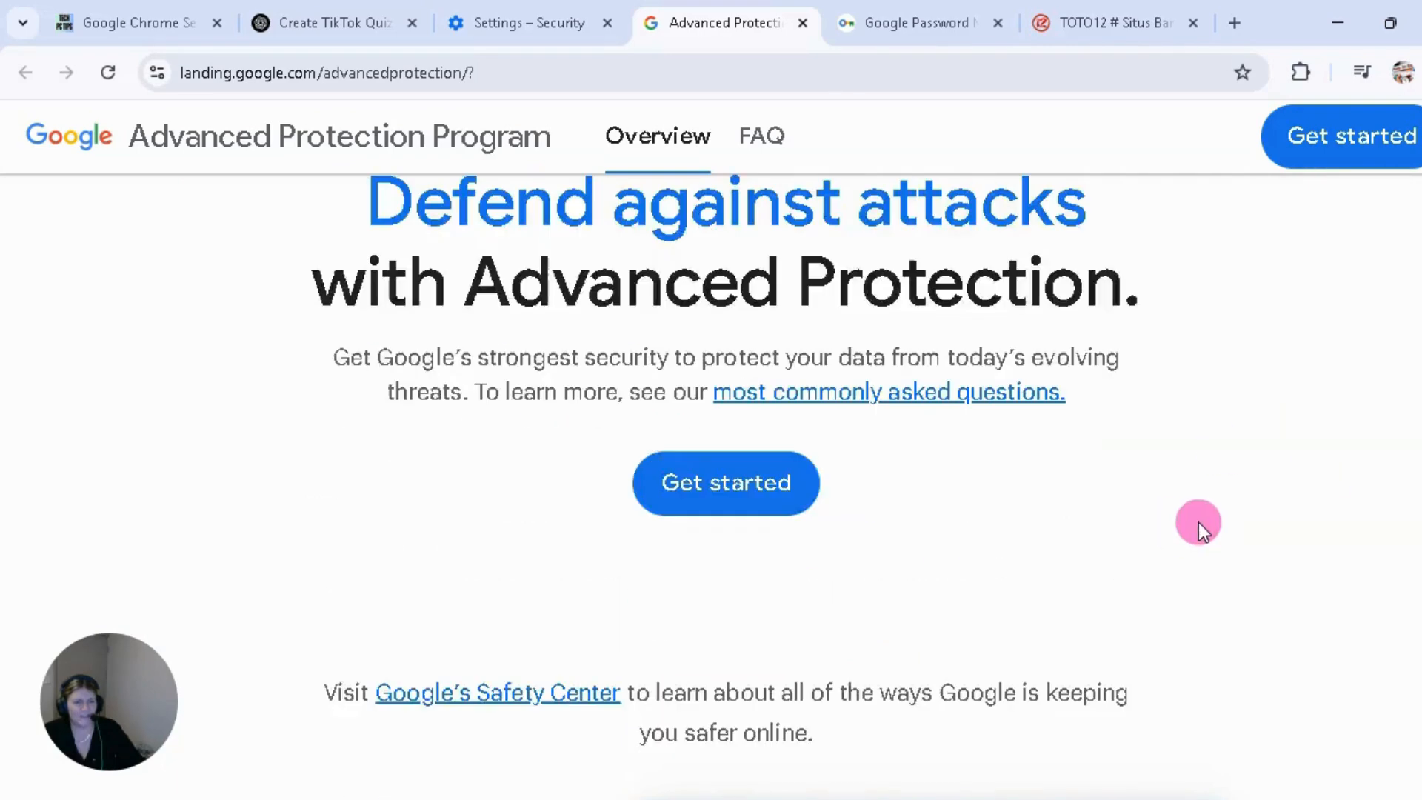
pyautogui.scroll(15, 1241, 531)
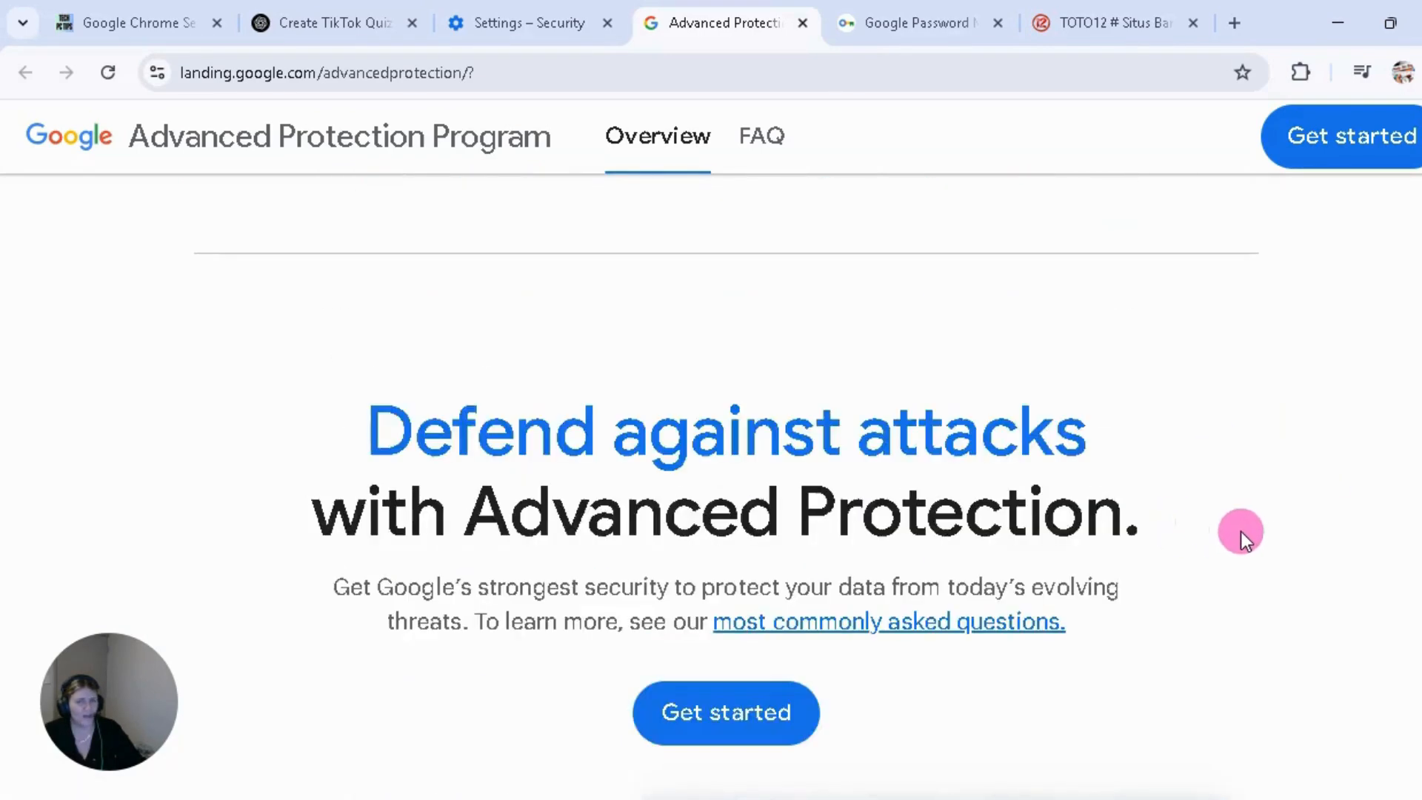
pyautogui.scroll(18, 1190, 541)
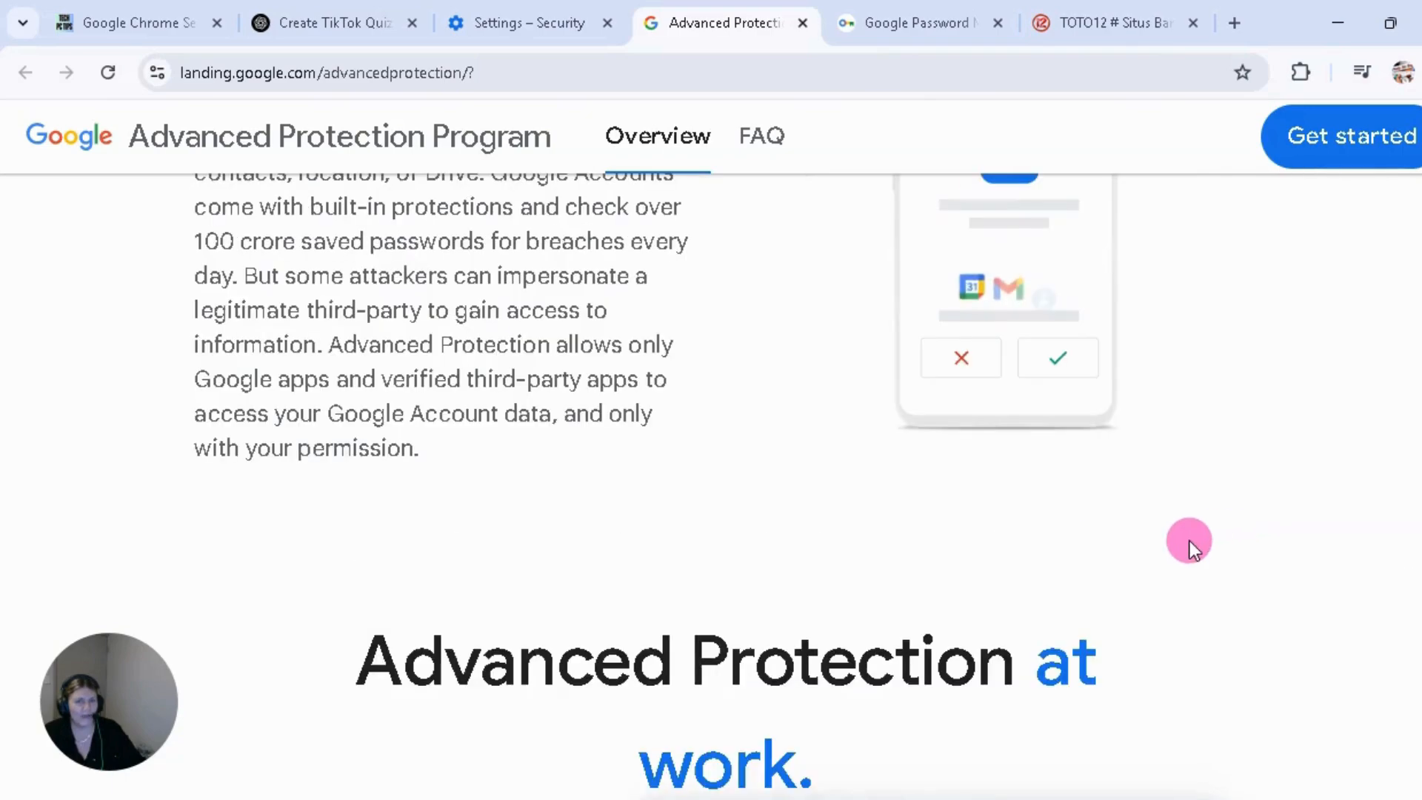
pyautogui.scroll(10, 1190, 541)
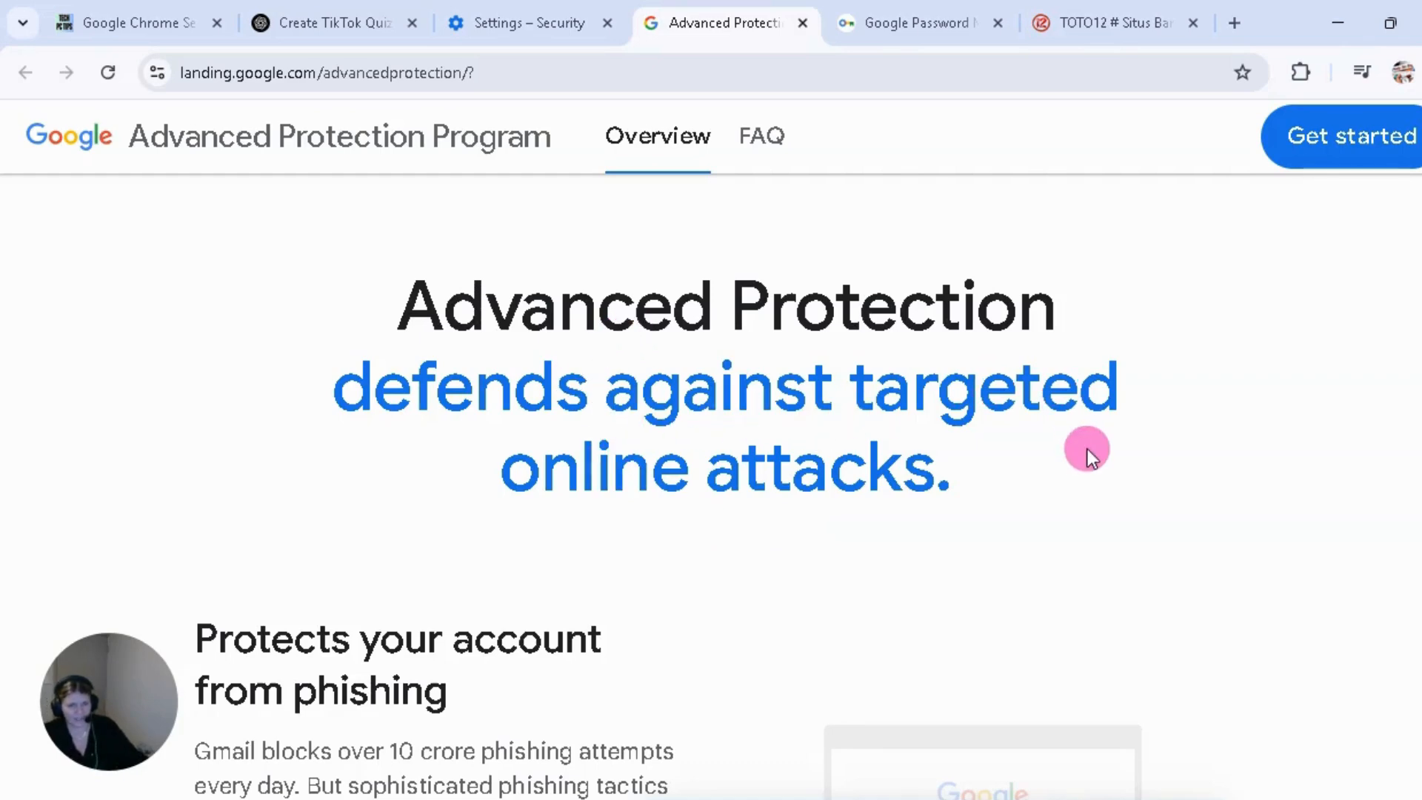
pyautogui.scroll(-5, 1087, 474)
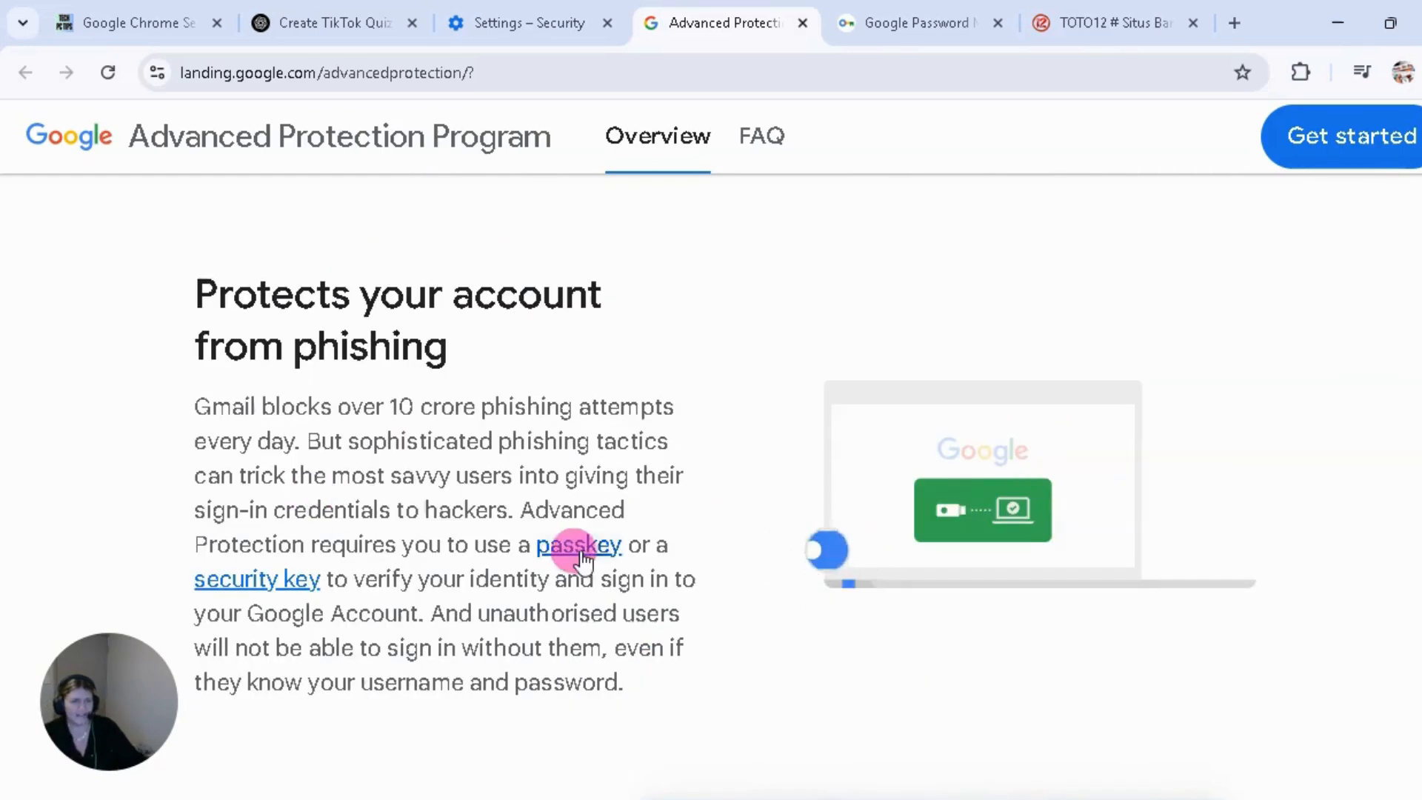
pyautogui.scroll(10, 569, 563)
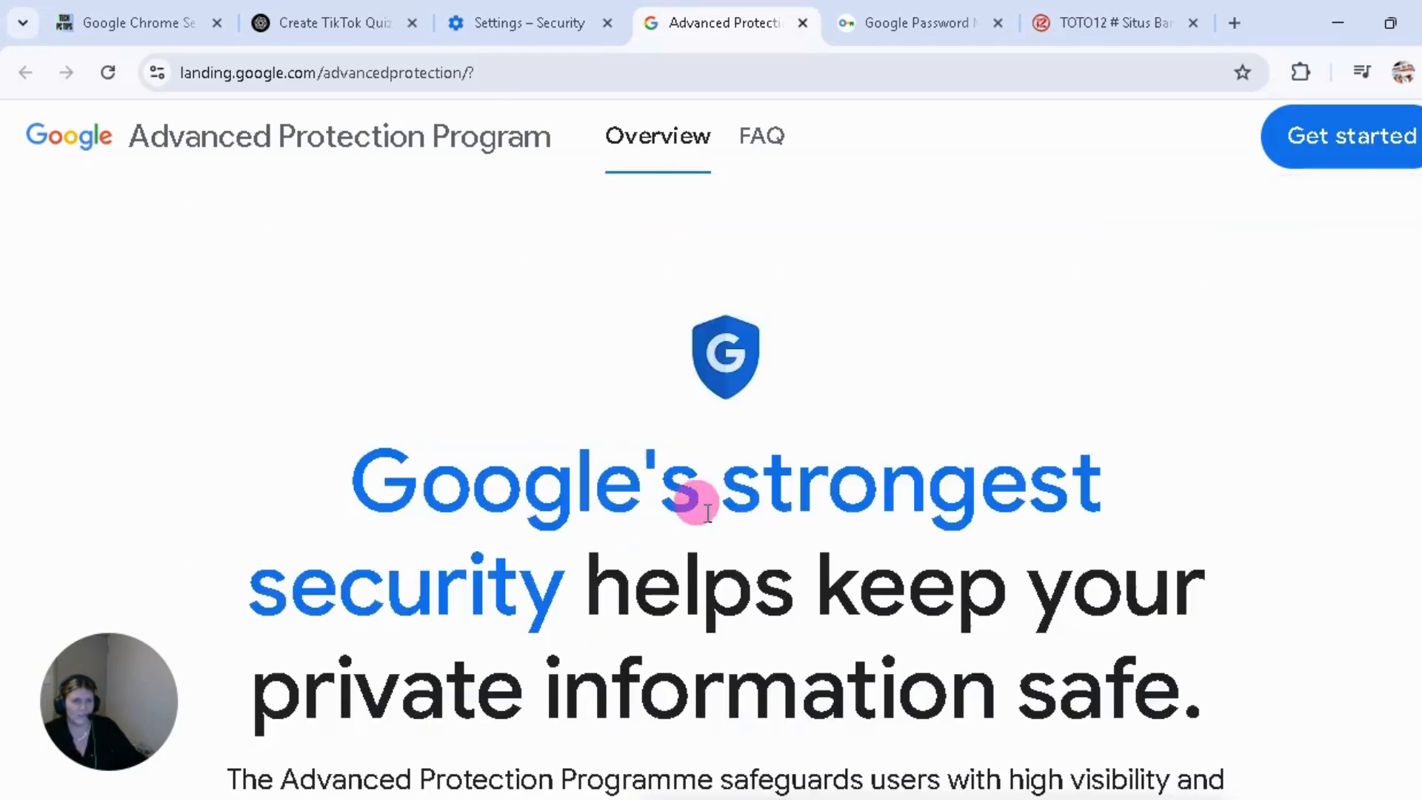
pyautogui.scroll(-2, 1000, 485)
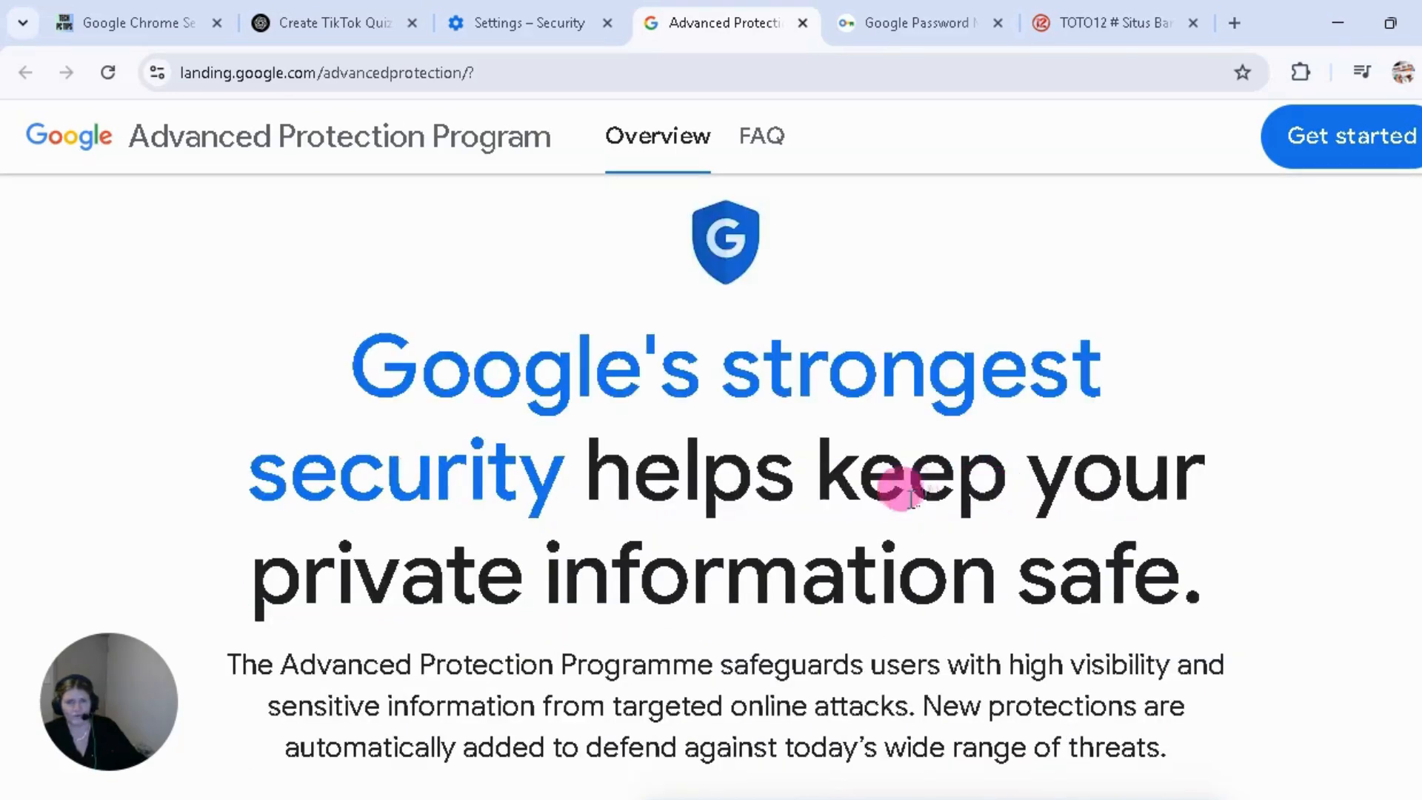
pyautogui.scroll(-10, 898, 485)
pyautogui.scroll(-10, 909, 499)
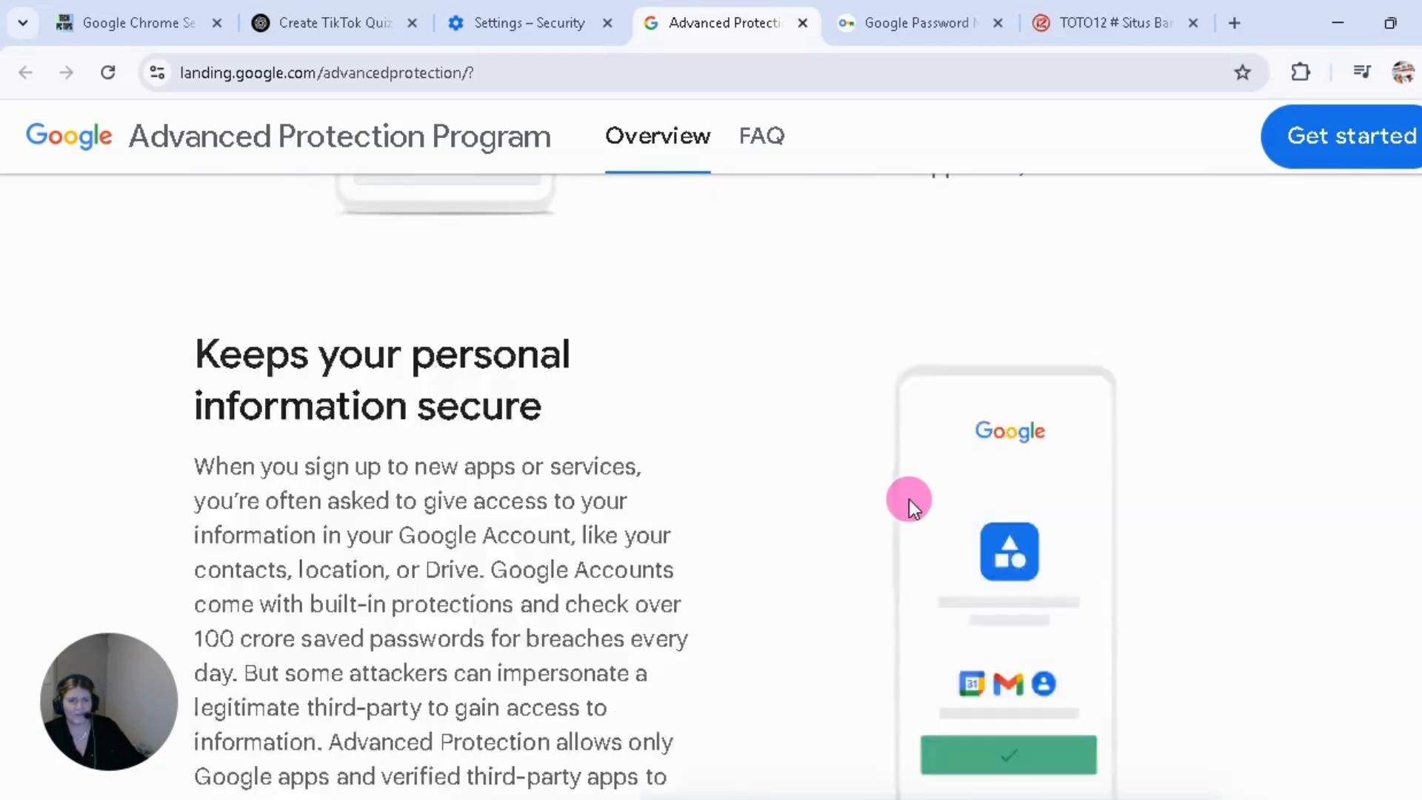
pyautogui.scroll(15, 910, 498)
pyautogui.scroll(10, 831, 399)
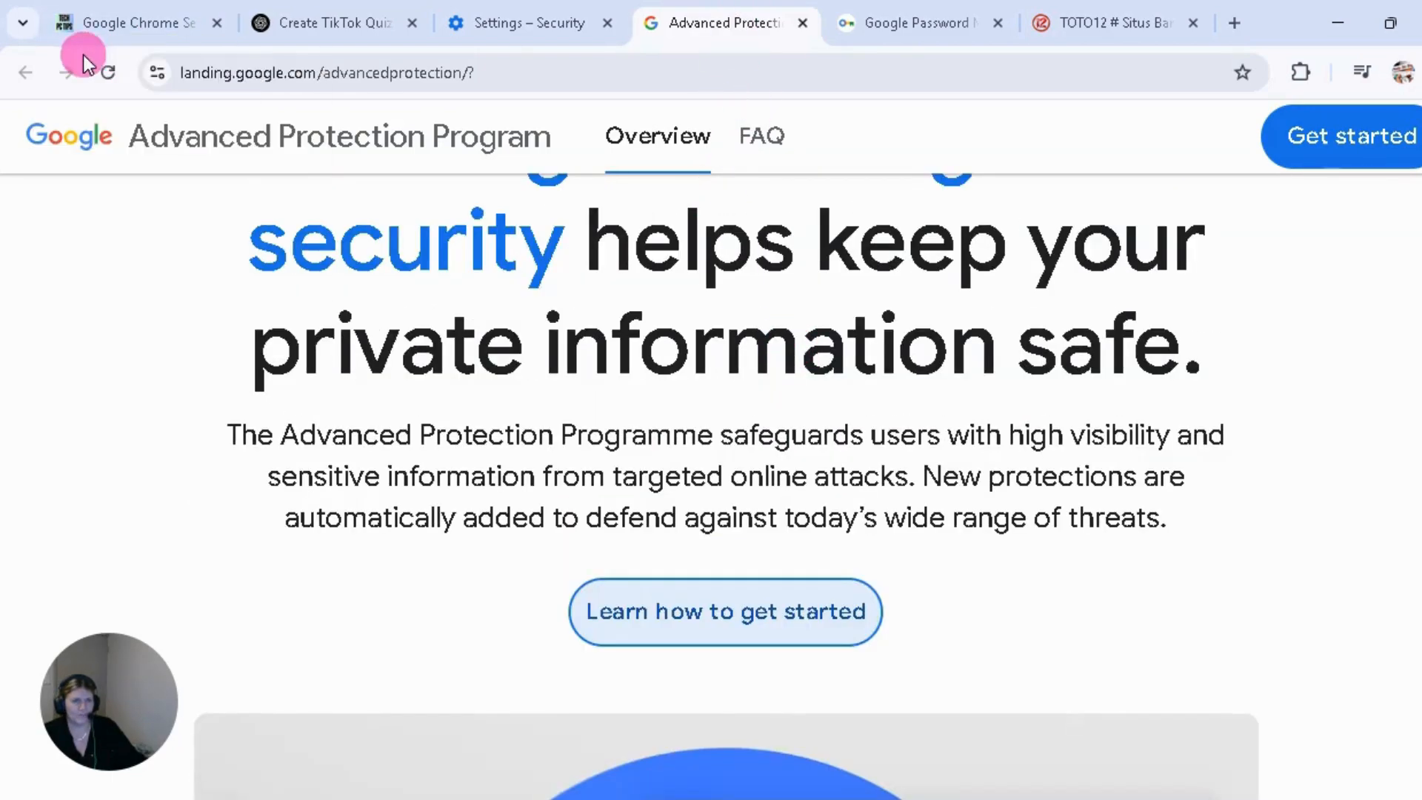
# Return to the Tech Pc Tips article on Chrome security and examine its list of recommended privacy extensions and the installation instructions.
pyautogui.click(545, 30)
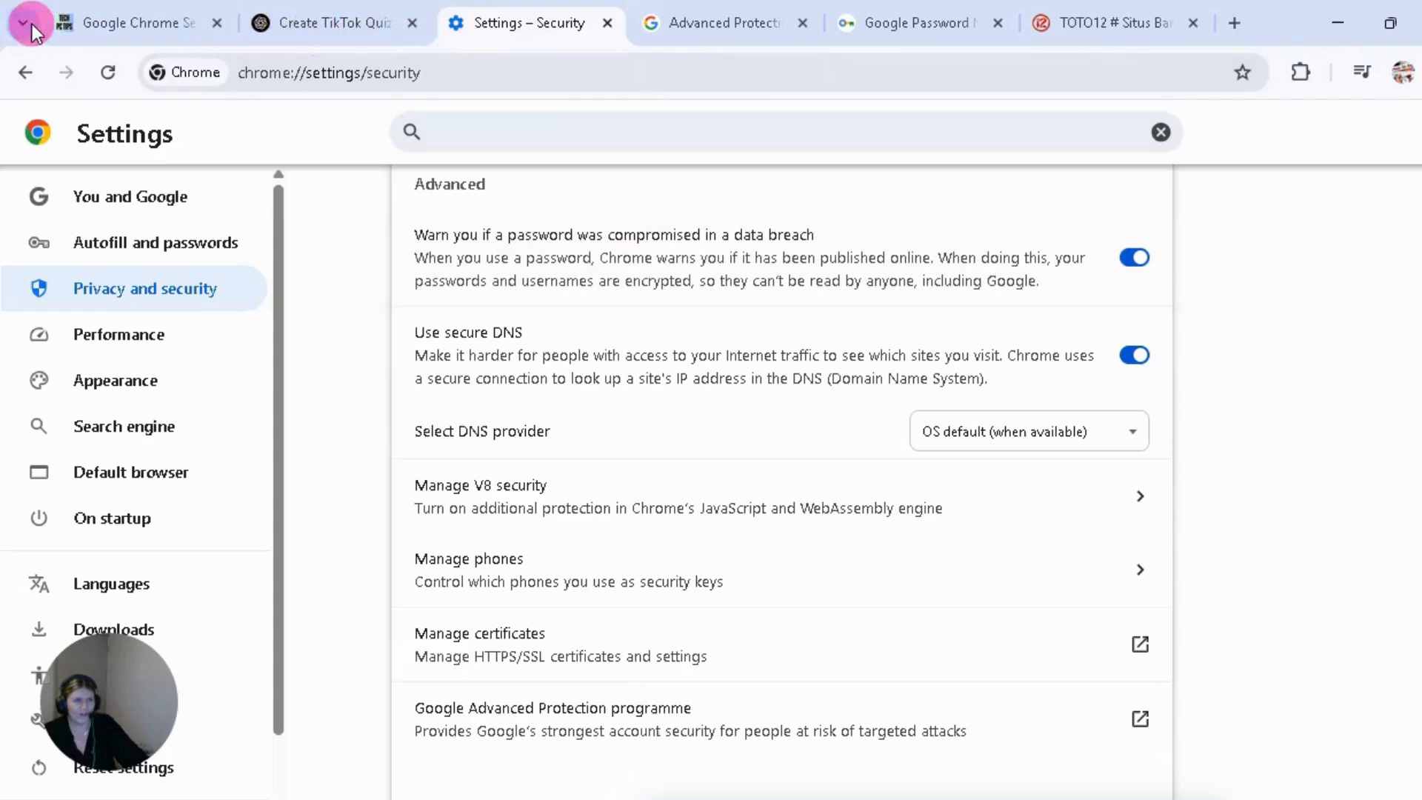
pyautogui.click(135, 20)
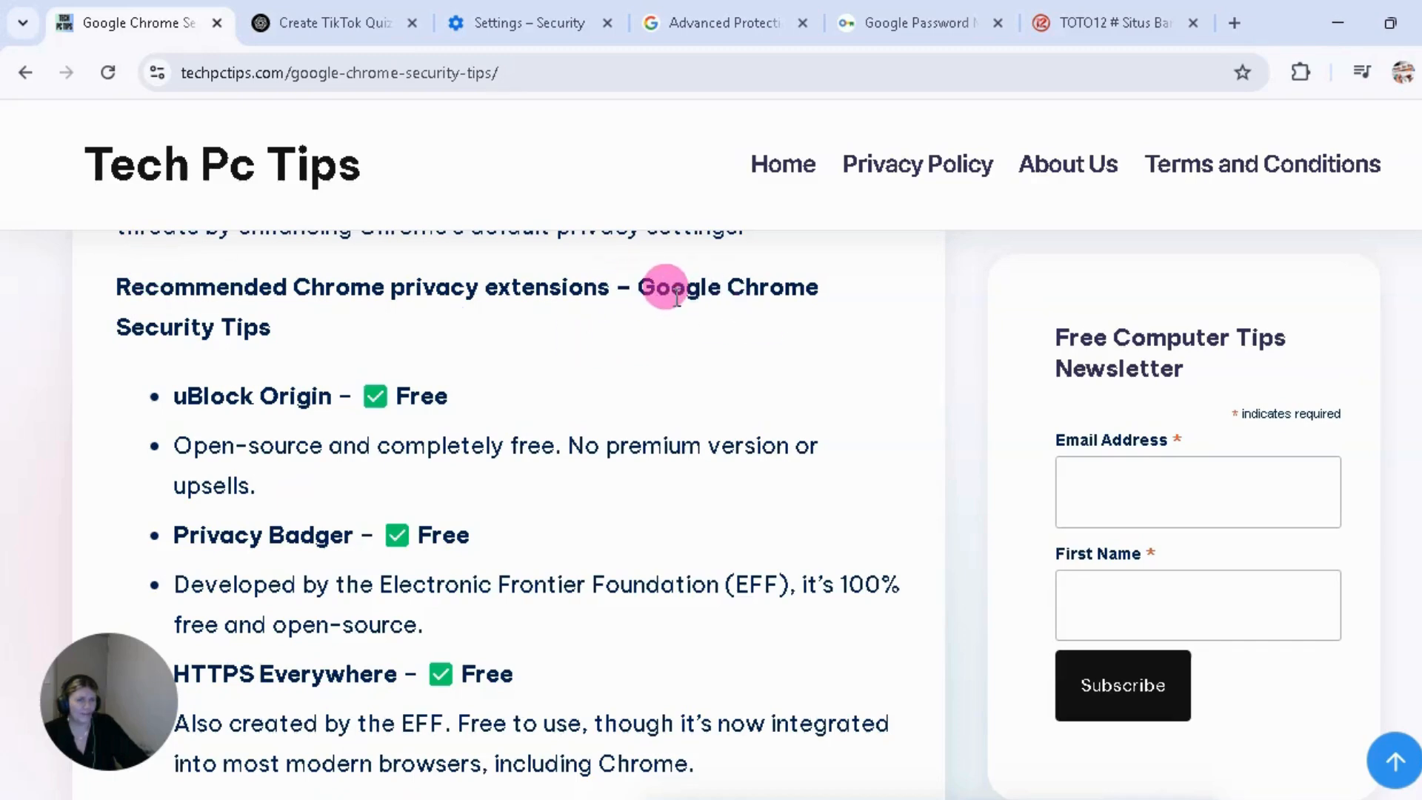
pyautogui.moveTo(631, 276); pyautogui.dragTo(816, 302)
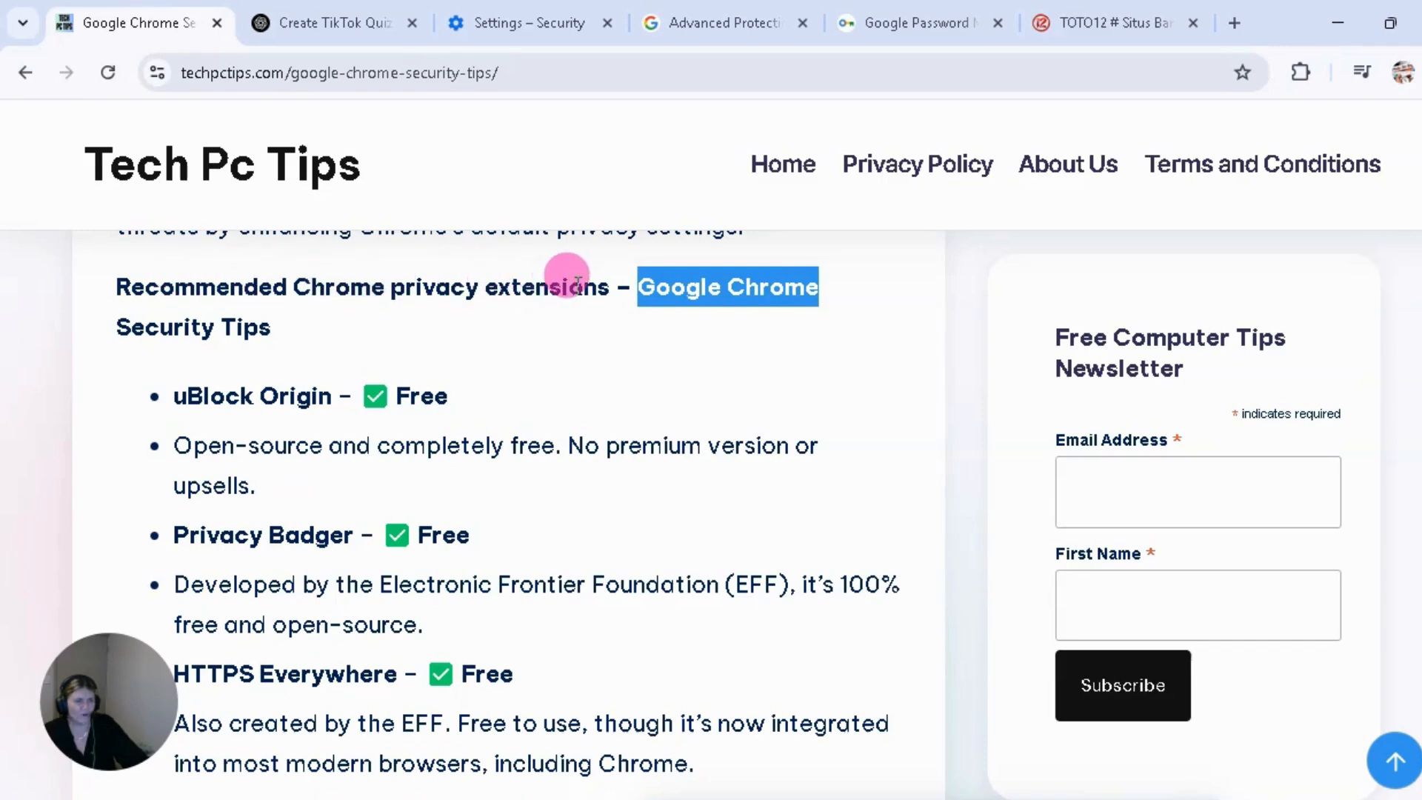
pyautogui.scroll(-2, 481, 511)
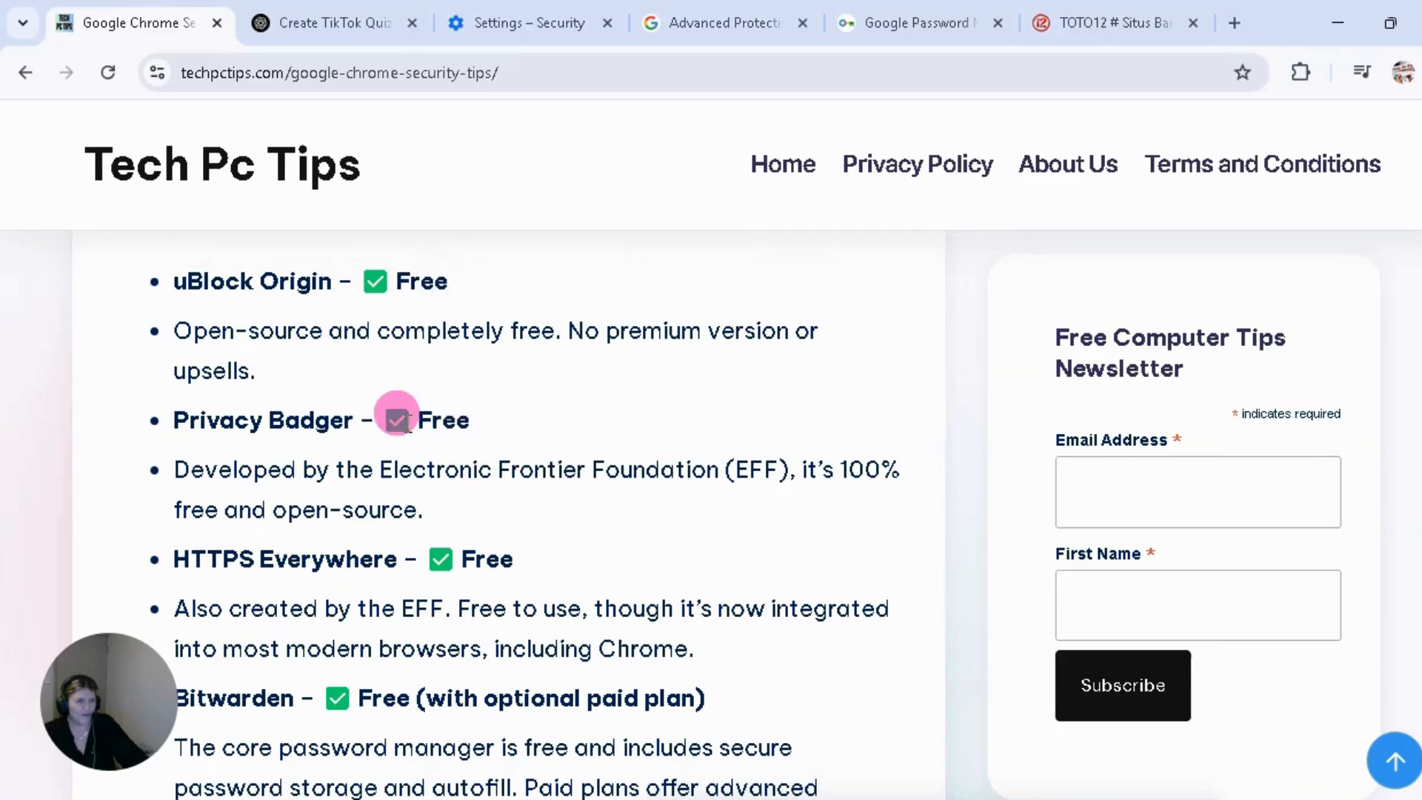
pyautogui.scroll(-4, 481, 548)
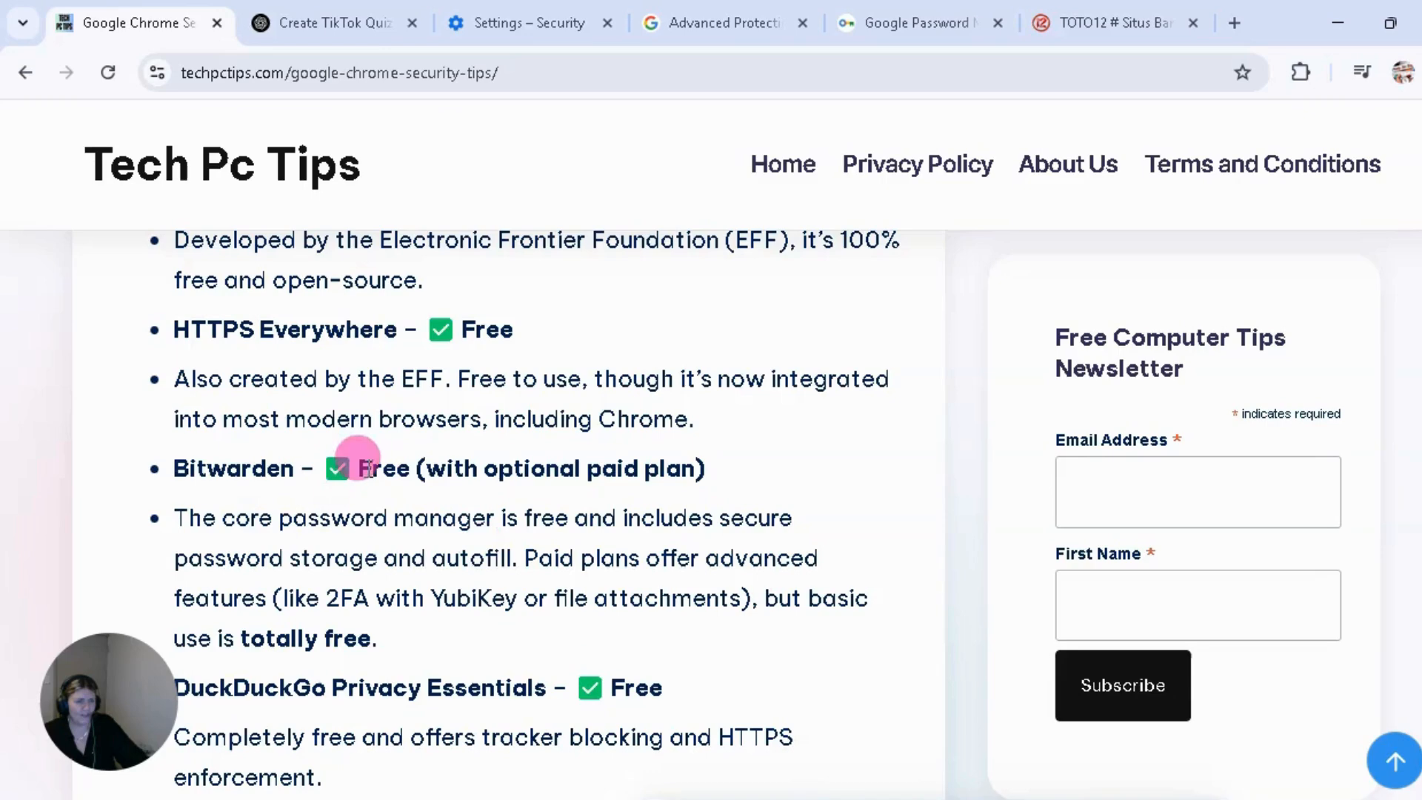
pyautogui.scroll(-4, 609, 546)
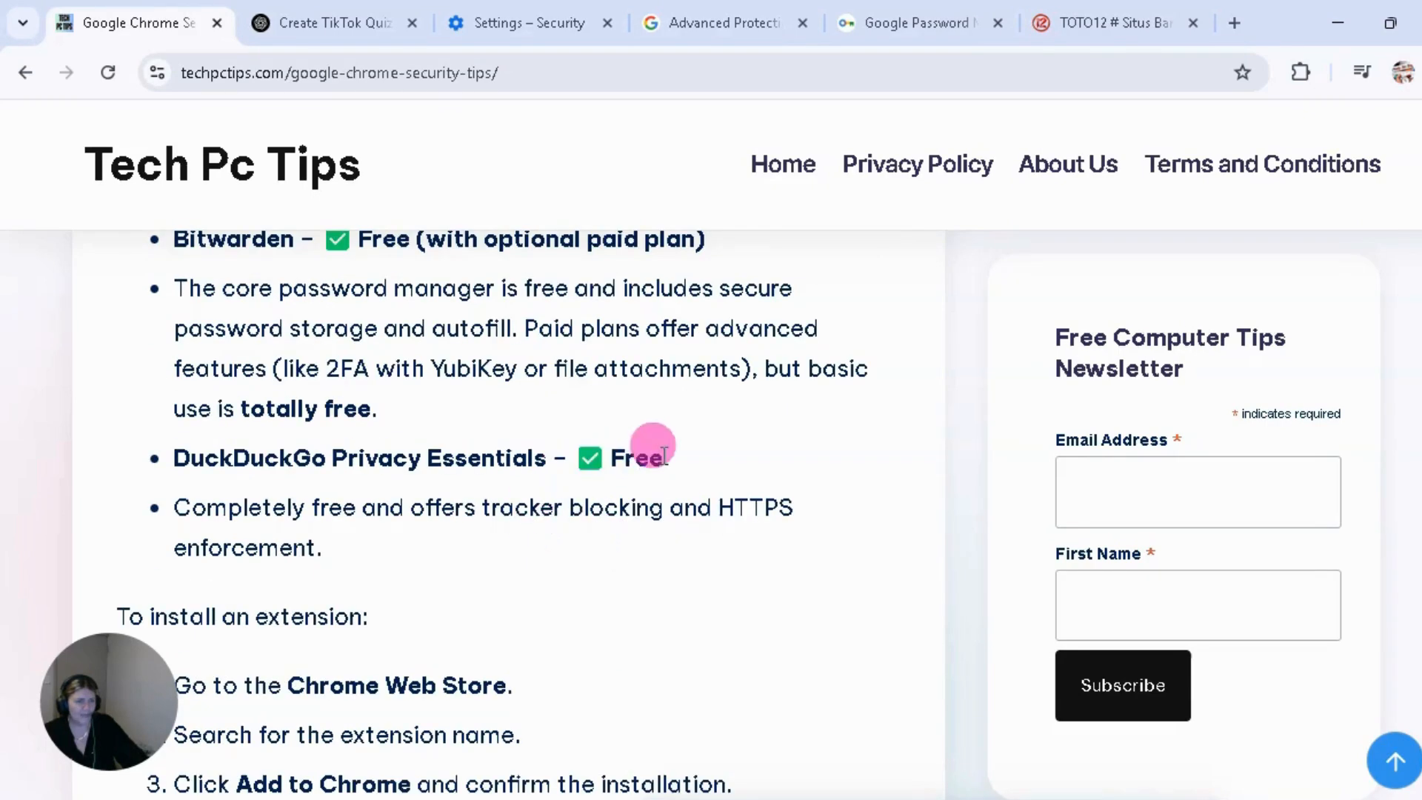
pyautogui.scroll(4, 526, 504)
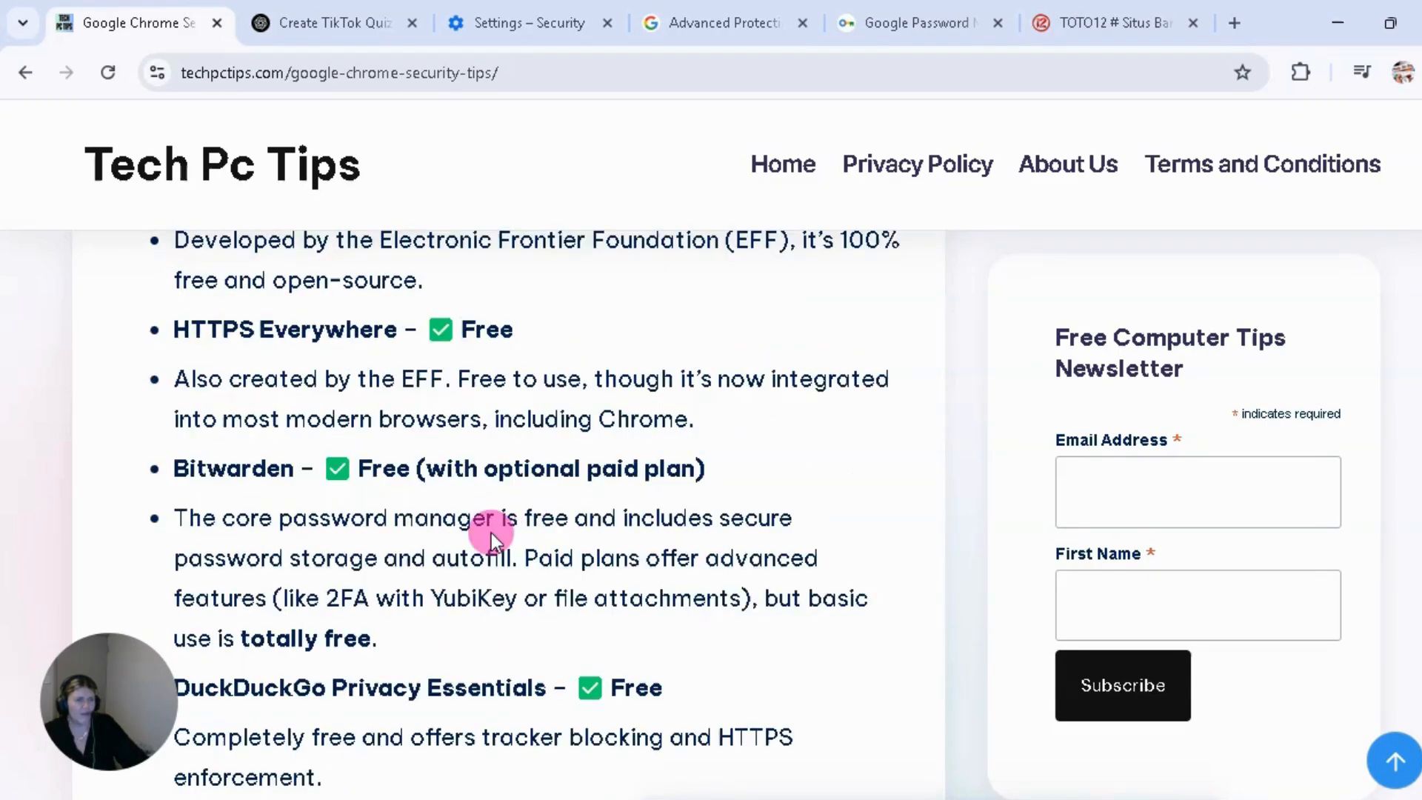
pyautogui.scroll(4, 118, 437)
pyautogui.scroll(-8, 422, 445)
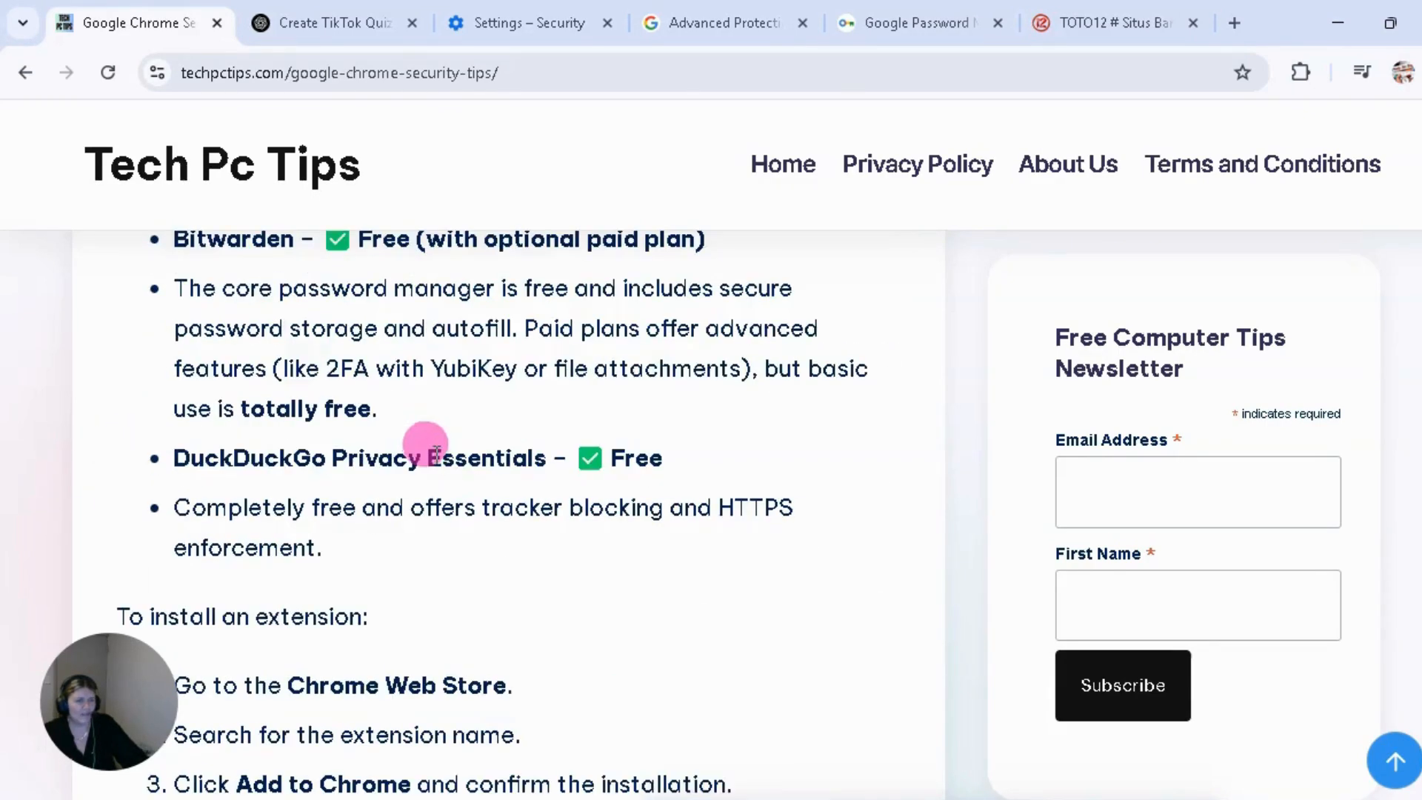
pyautogui.scroll(-2, 566, 484)
pyautogui.scroll(6, 334, 442)
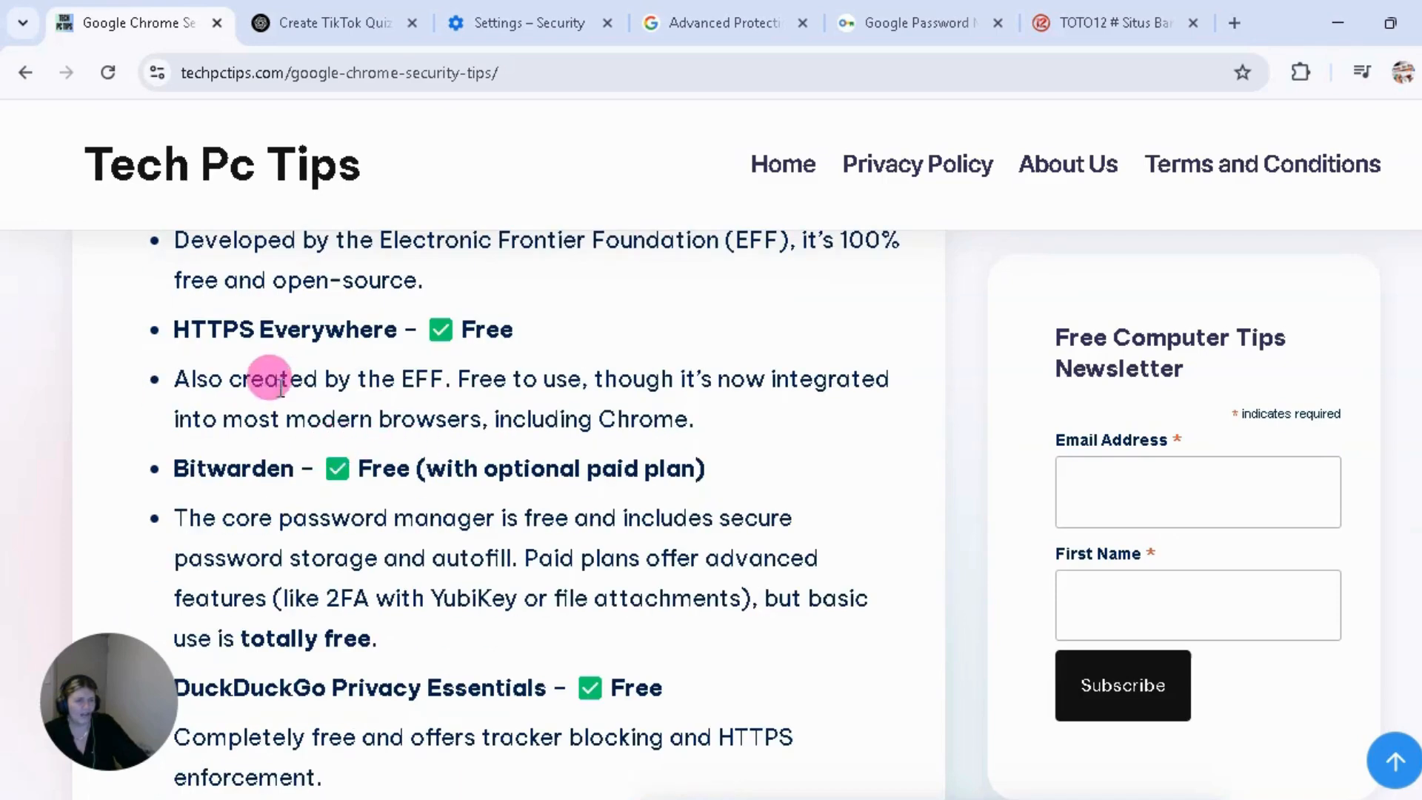
pyautogui.scroll(4, 280, 386)
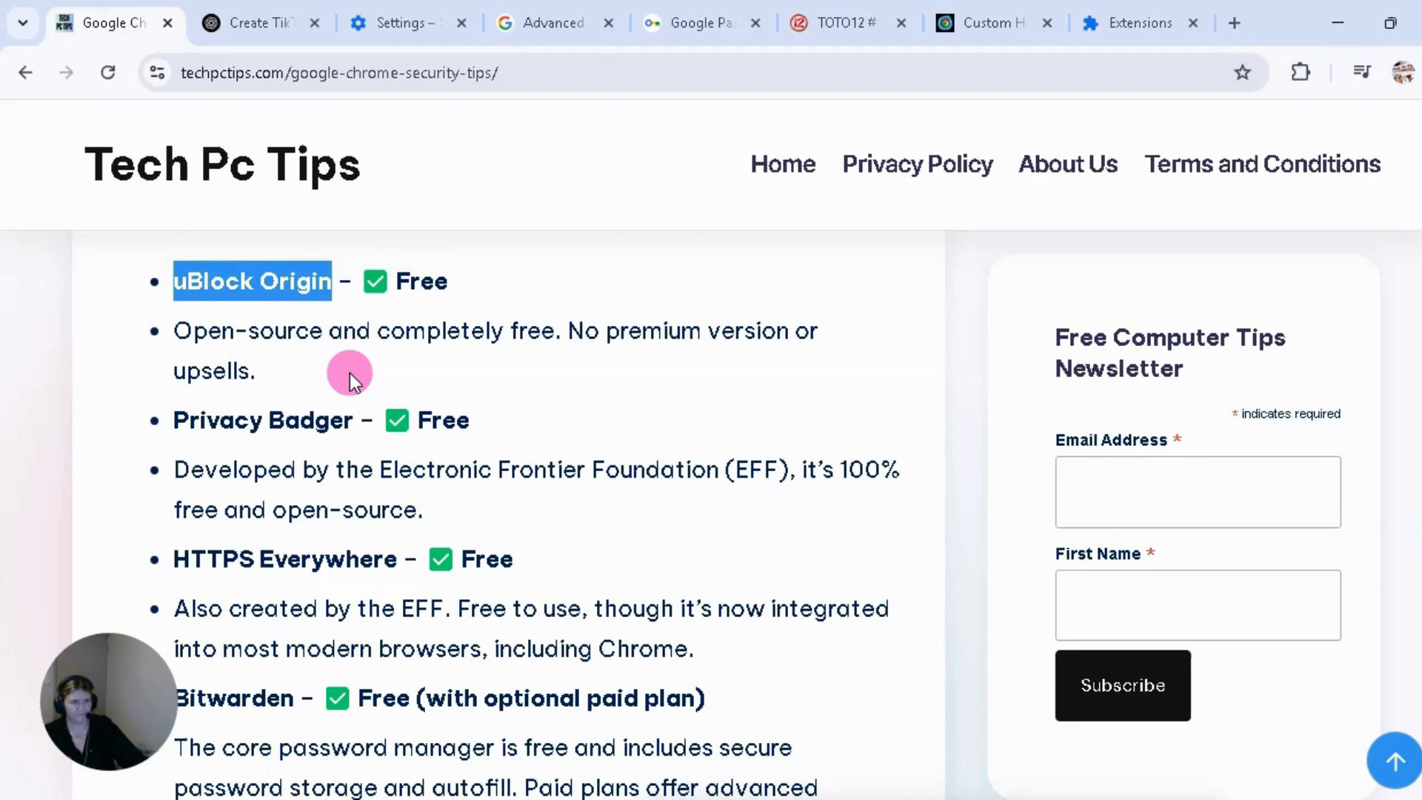
# Copy the extension name "uBlock Origin" from the article's list of recommended privacy extensions.
pyautogui.click(251, 287)
pyautogui.moveTo(171, 285); pyautogui.dragTo(331, 282)
pyautogui.rightClick(252, 284)
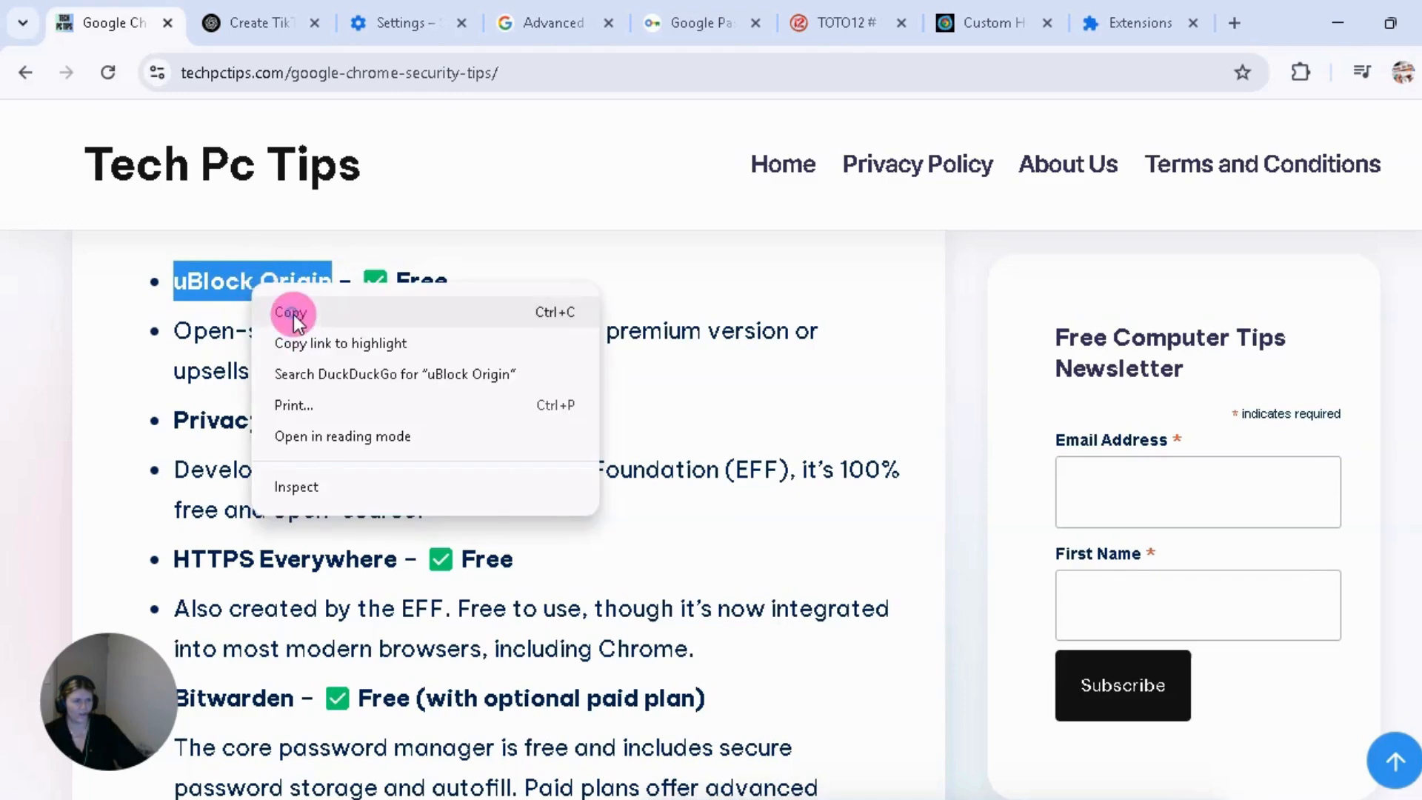
pyautogui.click(293, 314)
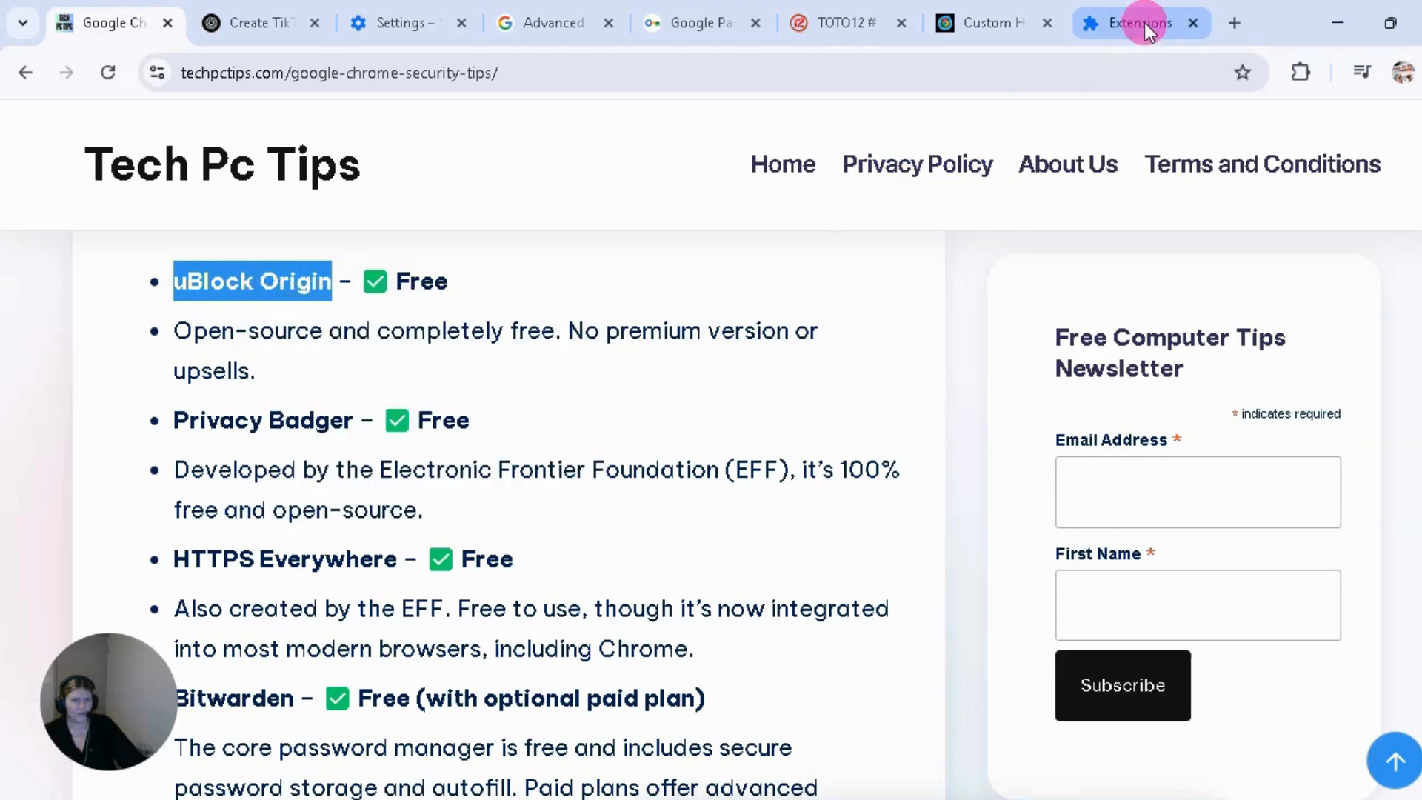
pyautogui.click(1237, 29)
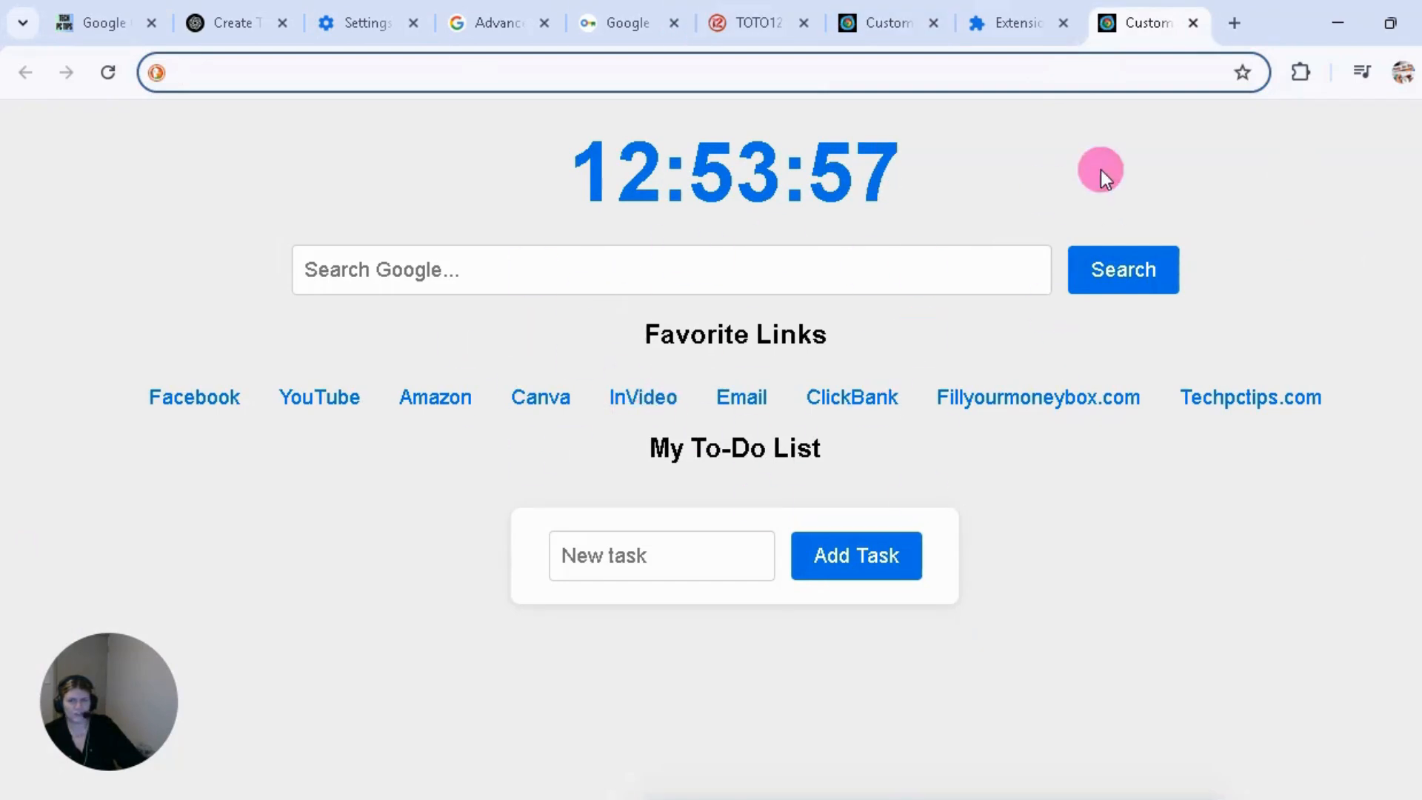
pyautogui.click(1421, 72)
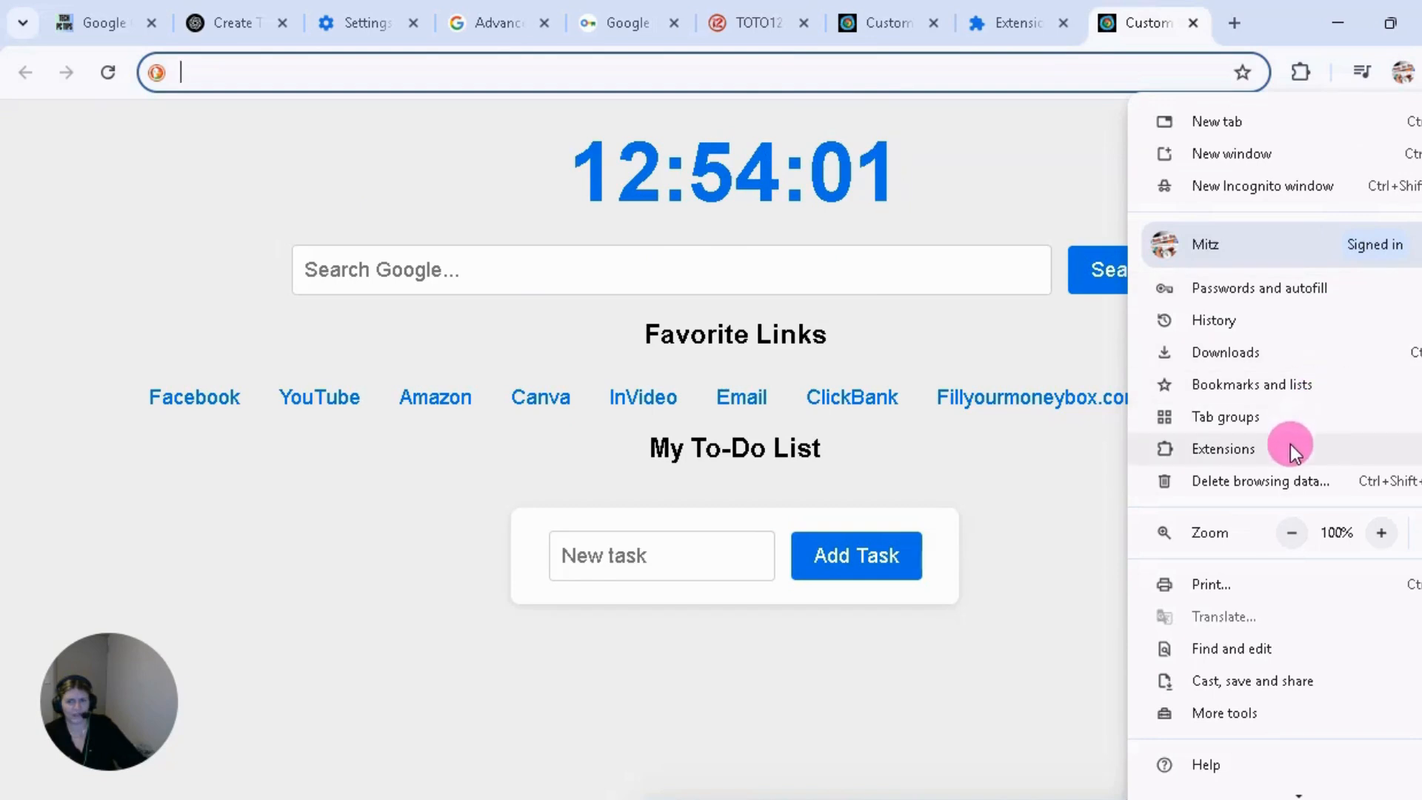
pyautogui.moveTo(1292, 449)
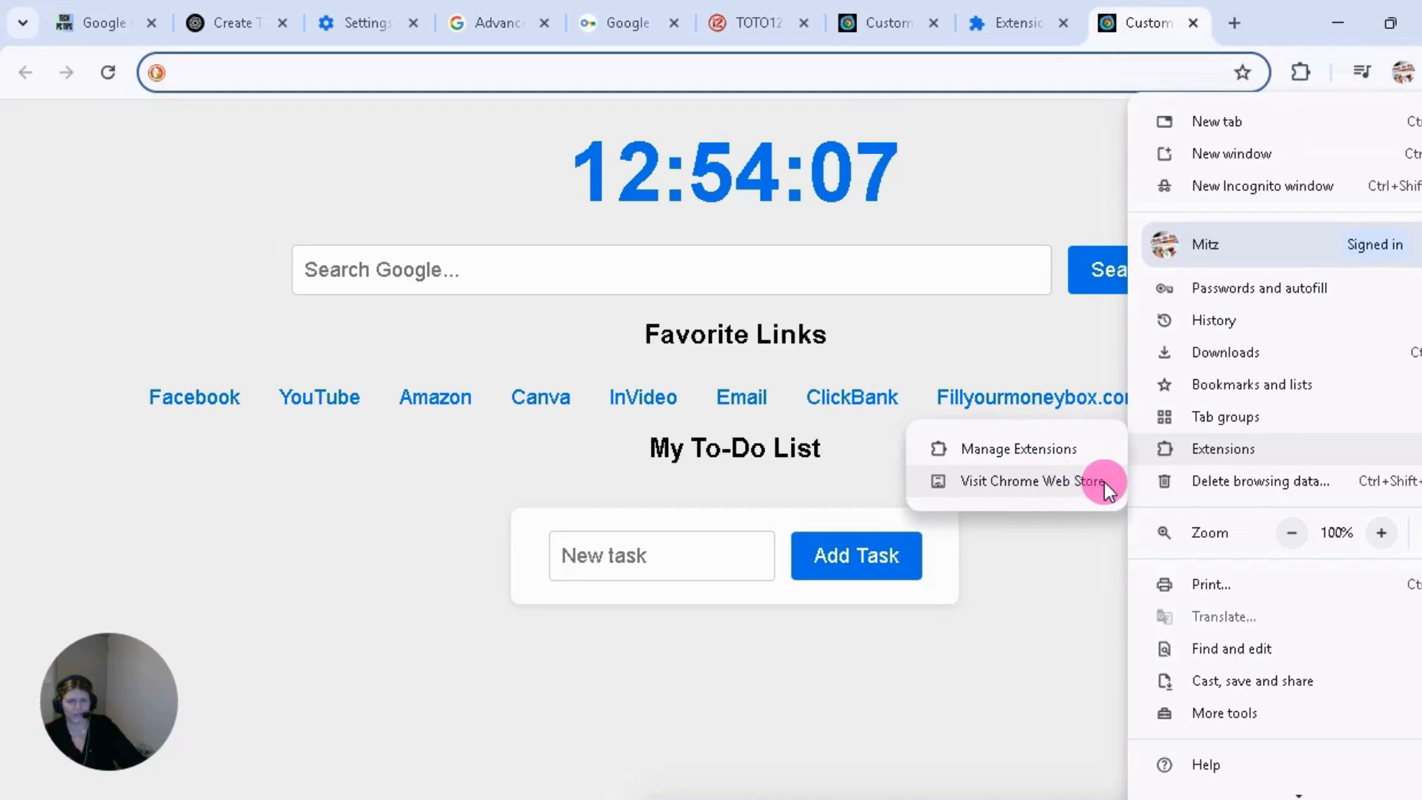
pyautogui.click(1042, 116)
# Open Chrome's extension management page and go from there to the Chrome Web Store.
pyautogui.click(1300, 72)
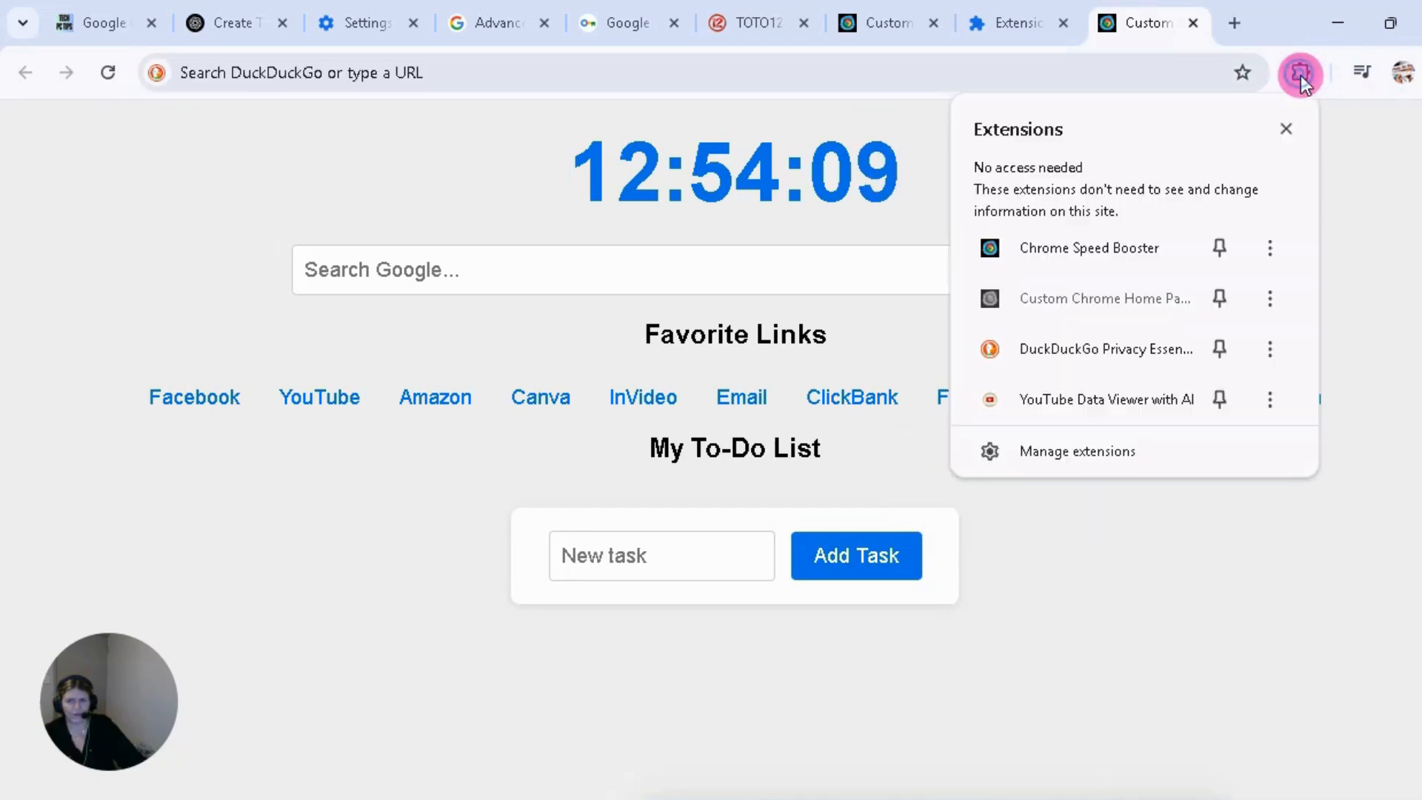
pyautogui.click(1062, 455)
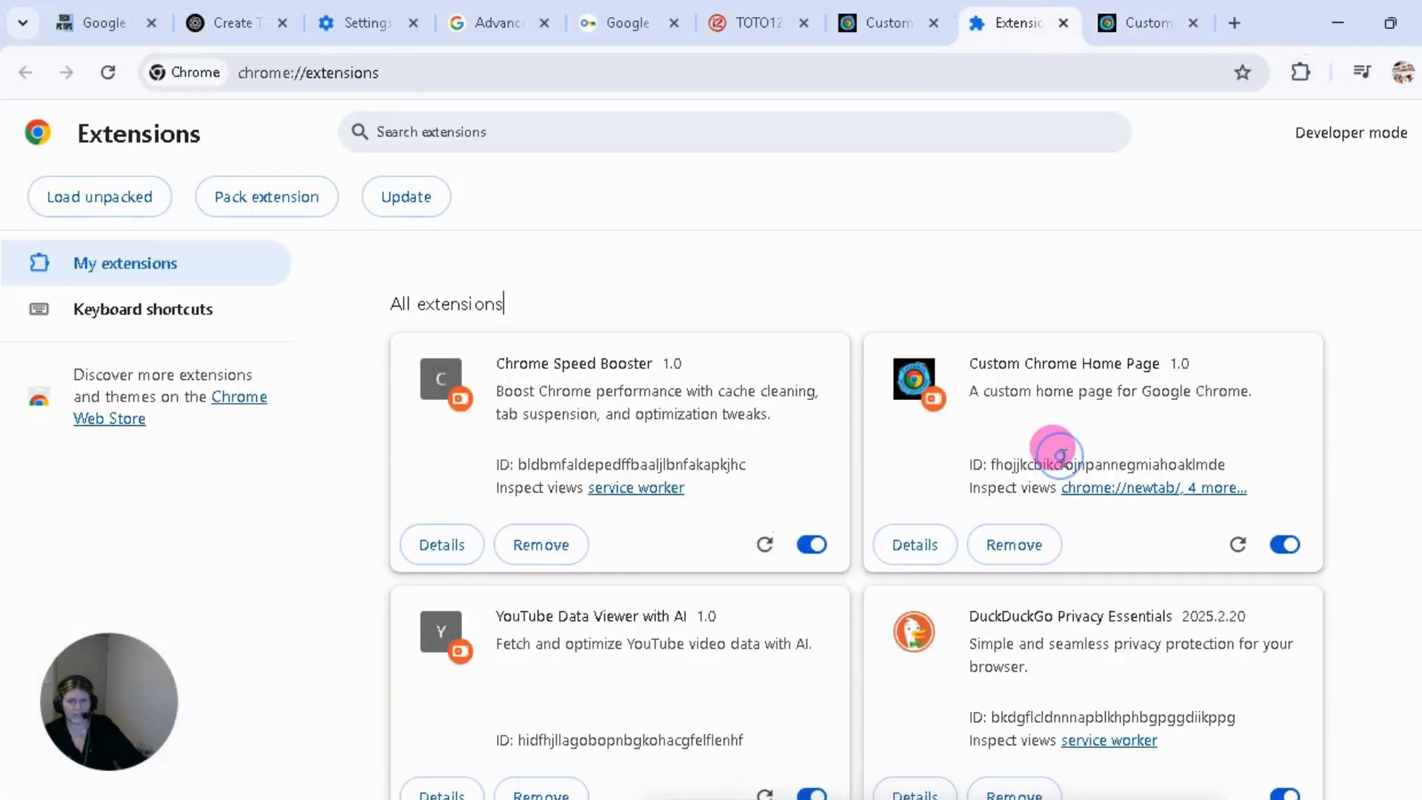
pyautogui.click(106, 420)
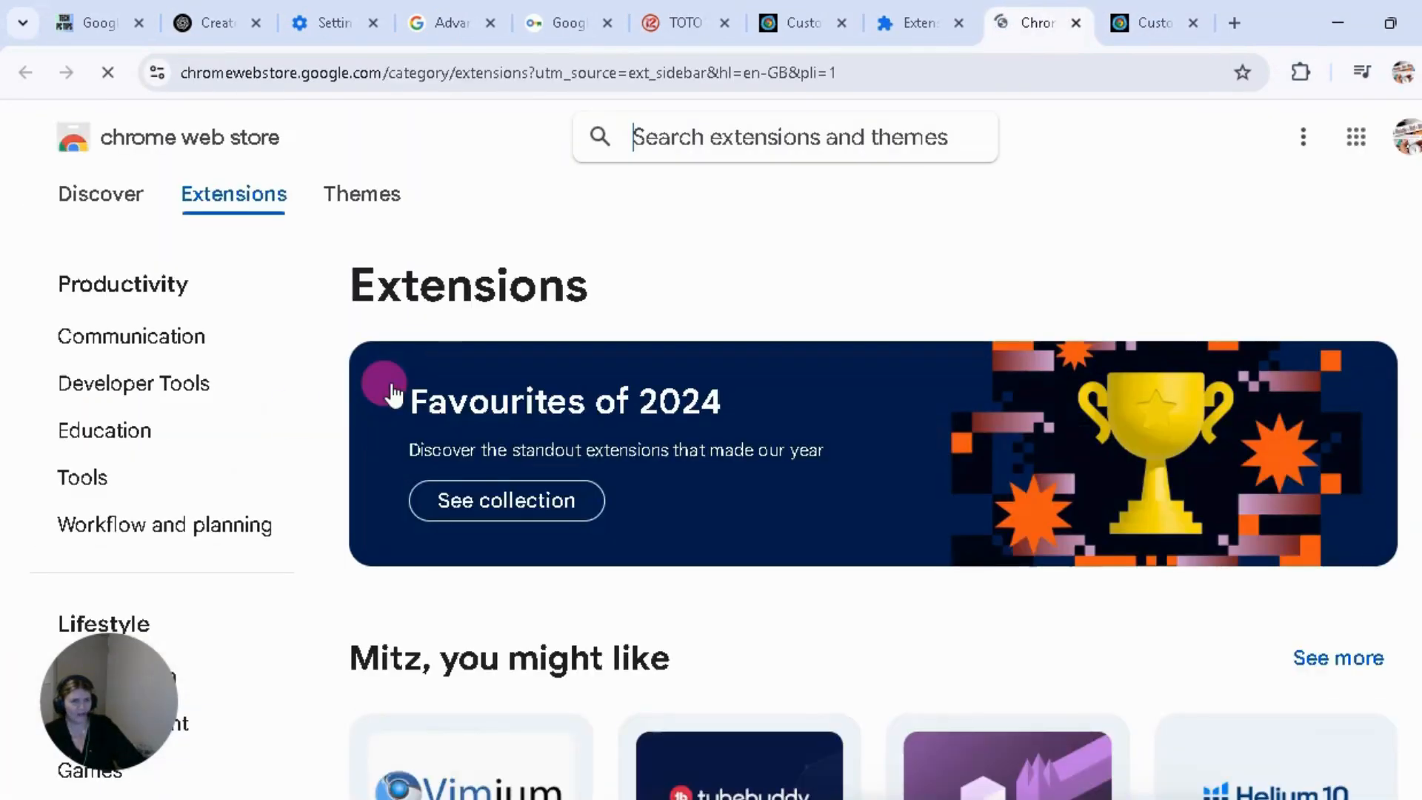
# Search the Chrome Web Store for the copied name "uBlock Origin" and open the uBlock Origin Lite extension's page.
pyautogui.rightClick(636, 134)
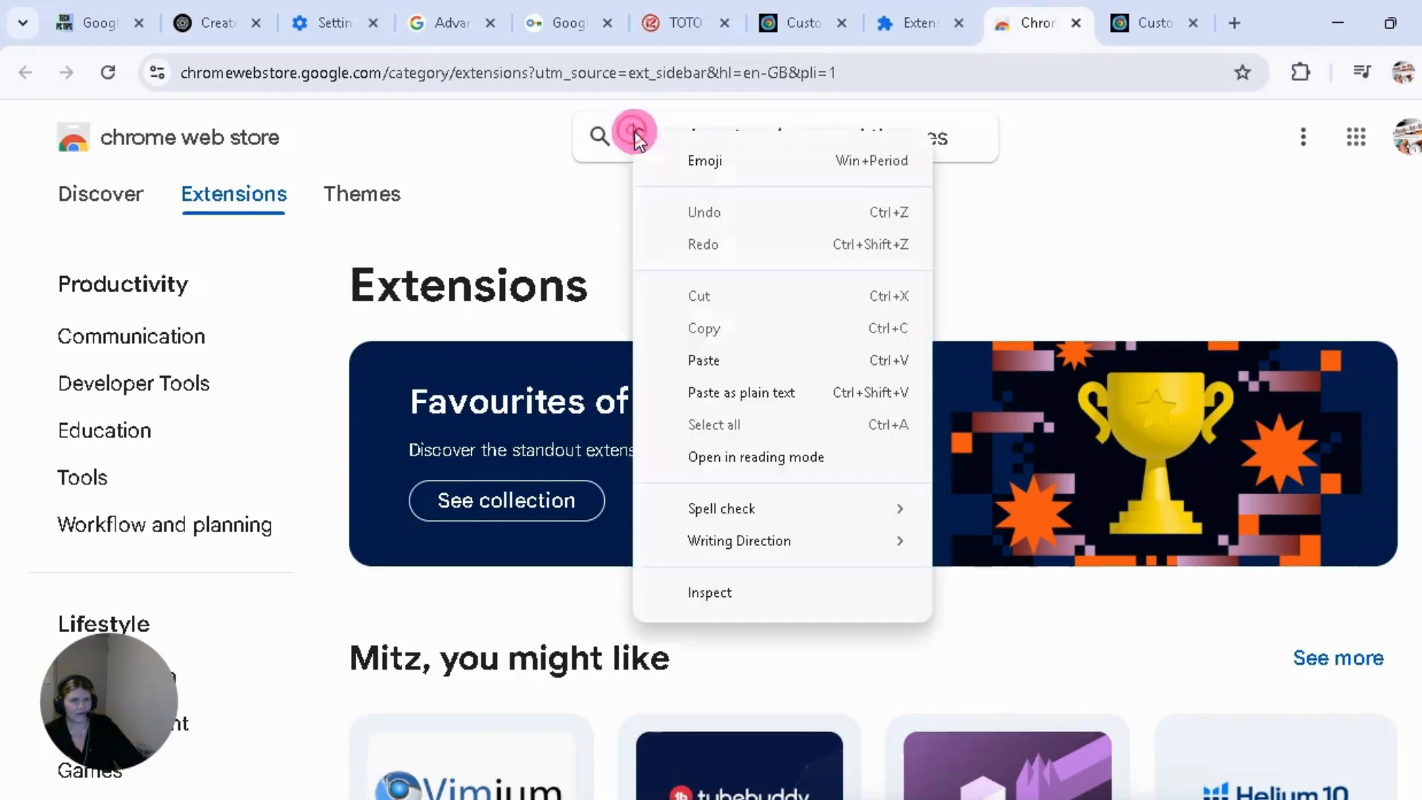
pyautogui.click(704, 360)
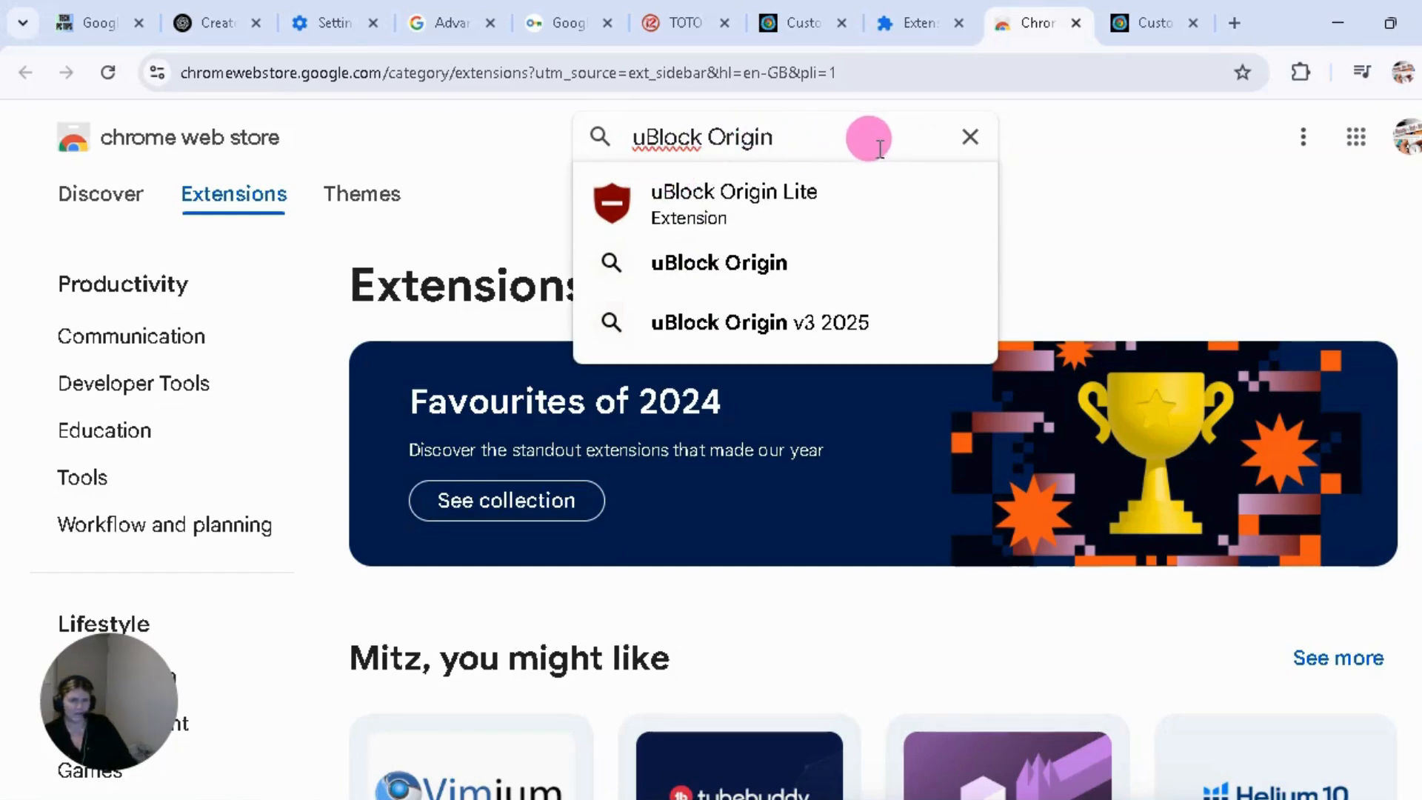
pyautogui.click(731, 197)
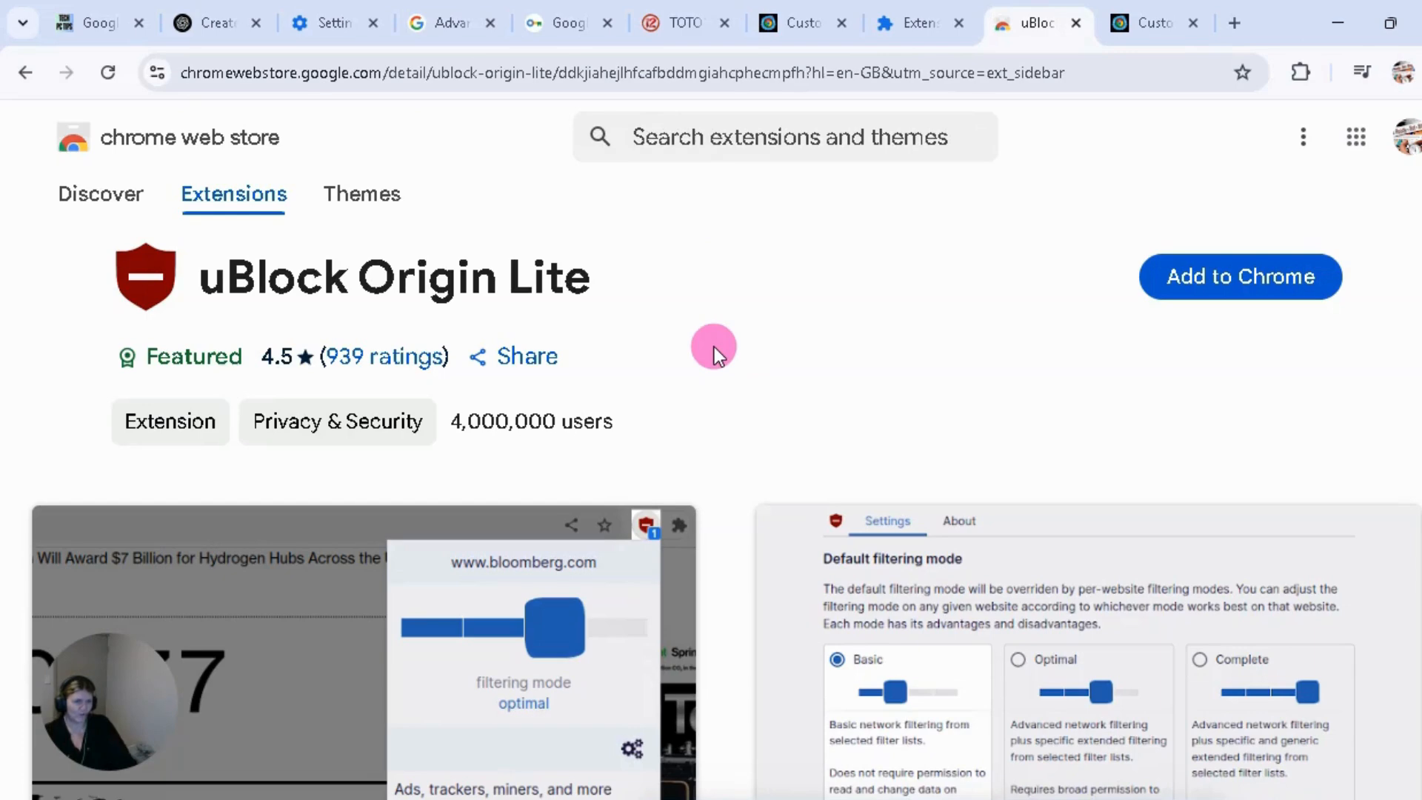
# Go to the store's Extensions section via Discover, search again for "uBlock Origin" and reopen the uBlock Origin Lite page.
pyautogui.scroll(-3, 721, 341)
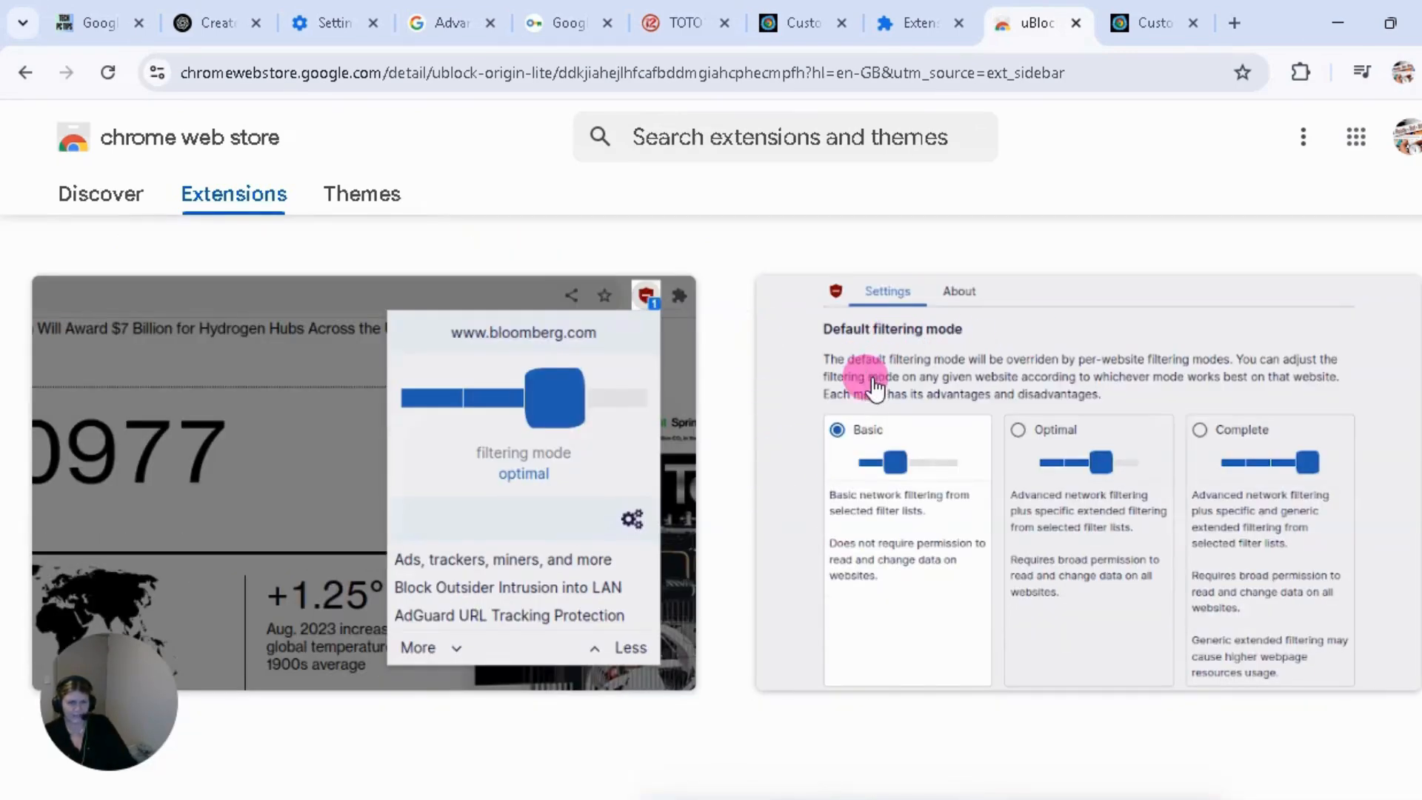
pyautogui.click(76, 194)
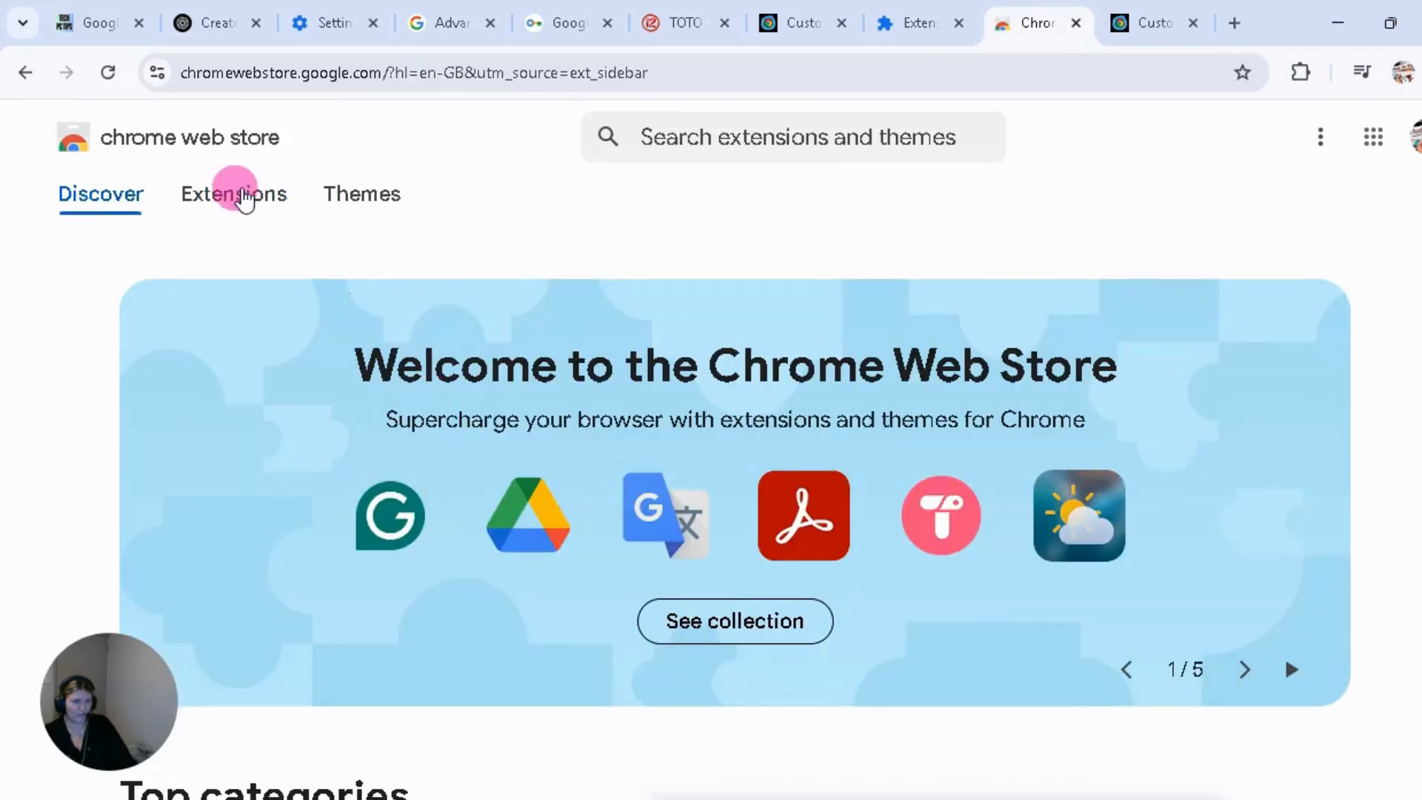
pyautogui.click(243, 196)
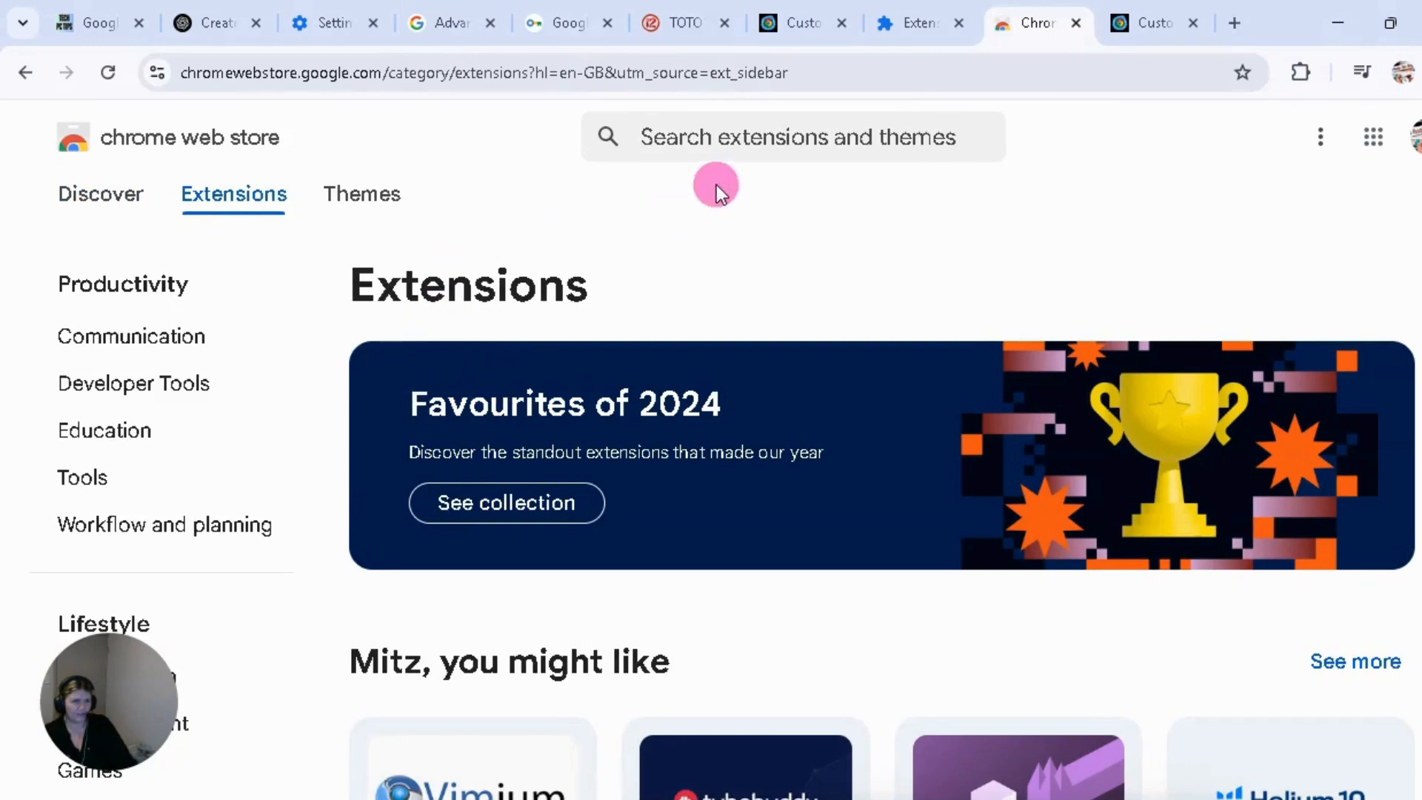
pyautogui.click(666, 129)
pyautogui.rightClick(674, 140)
pyautogui.click(740, 362)
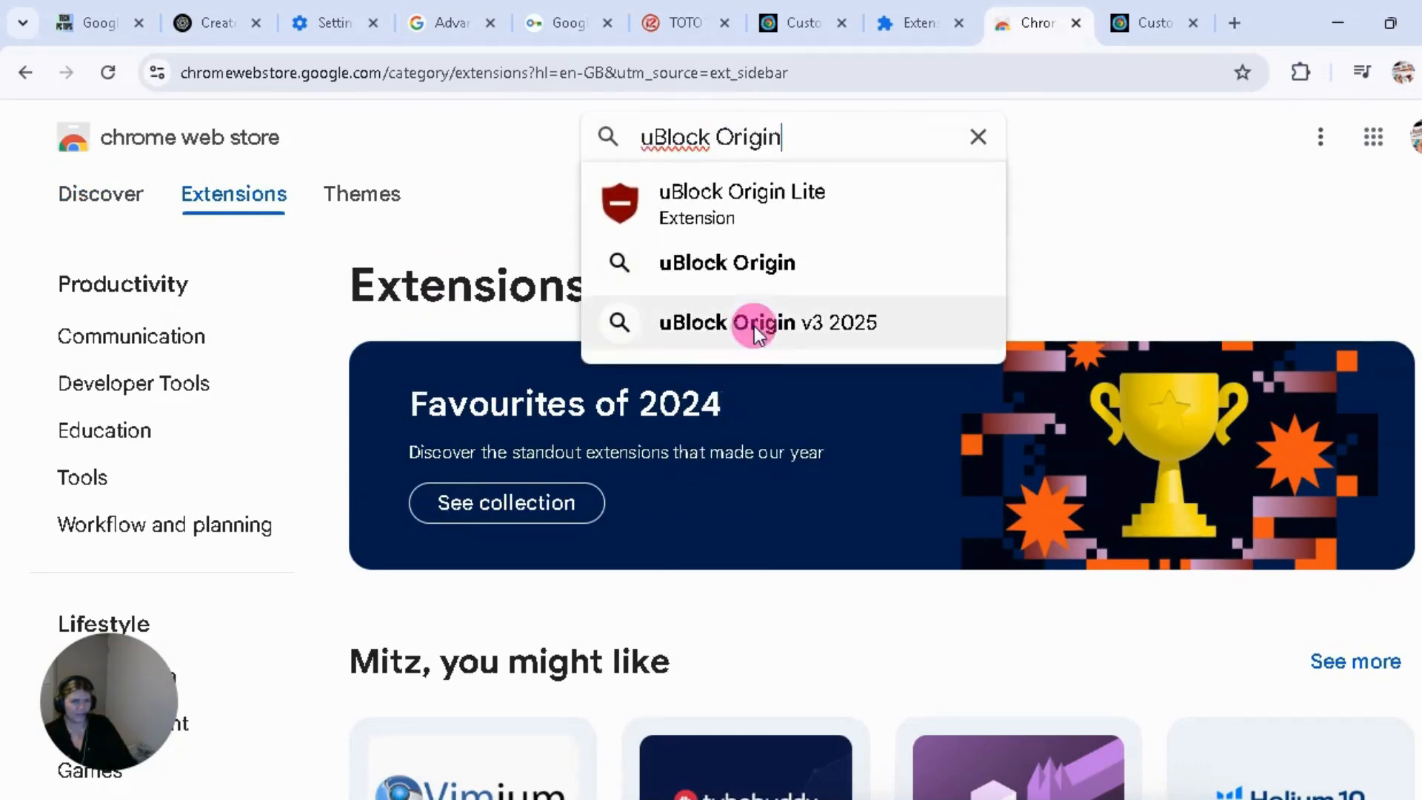
pyautogui.click(741, 206)
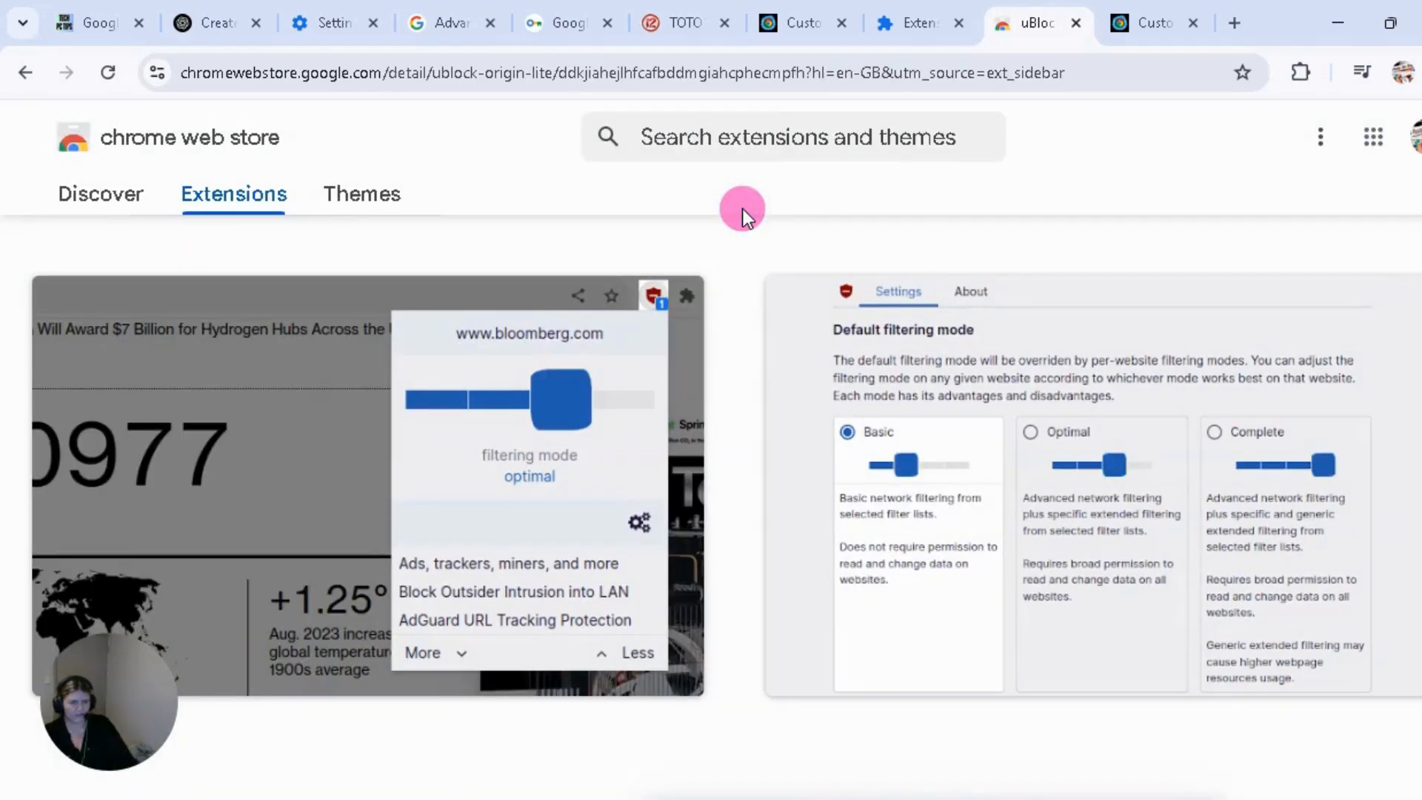
# Examine the overview, user ratings and details on the uBlock Origin Lite page.
pyautogui.scroll(-5, 726, 399)
pyautogui.scroll(-9, 591, 449)
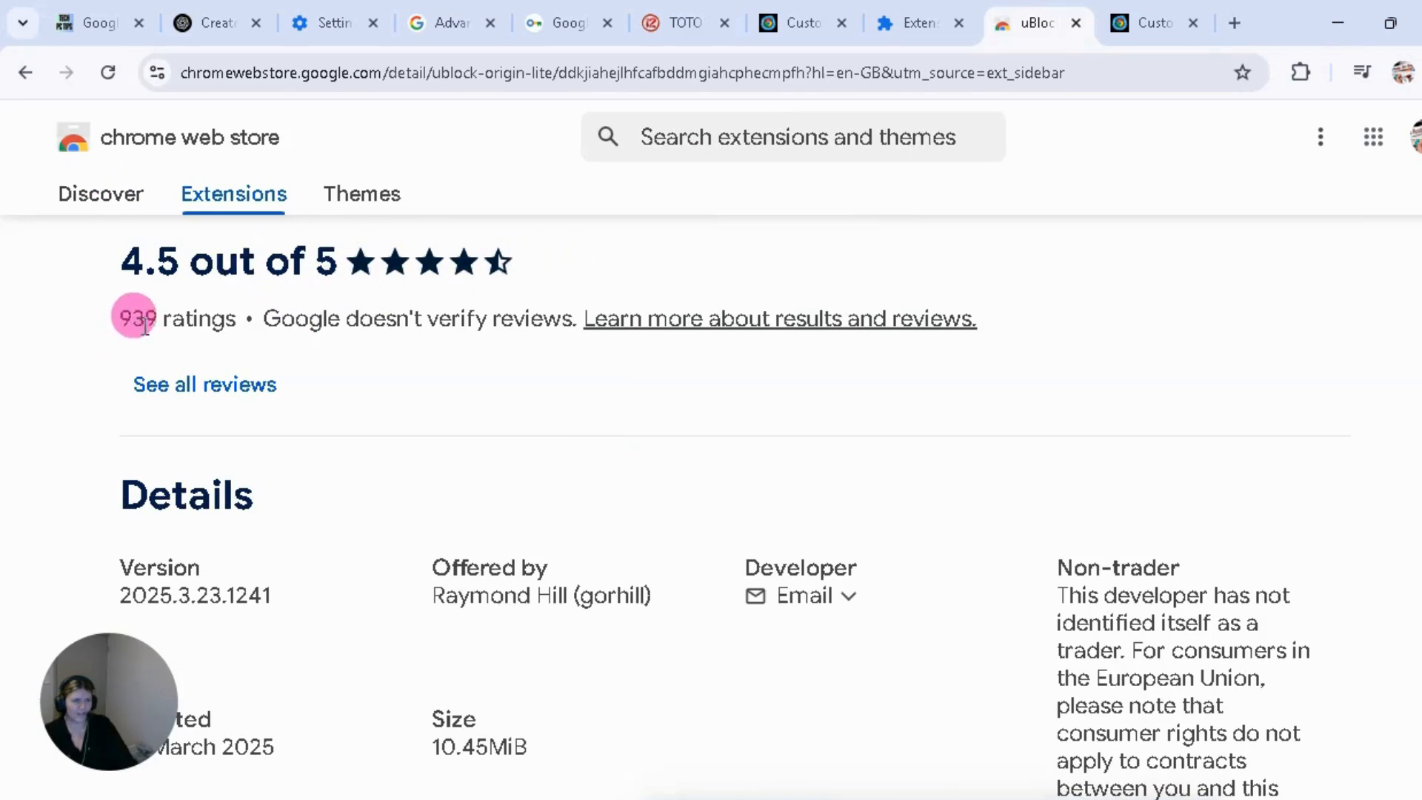
pyautogui.moveTo(117, 305); pyautogui.dragTo(223, 316)
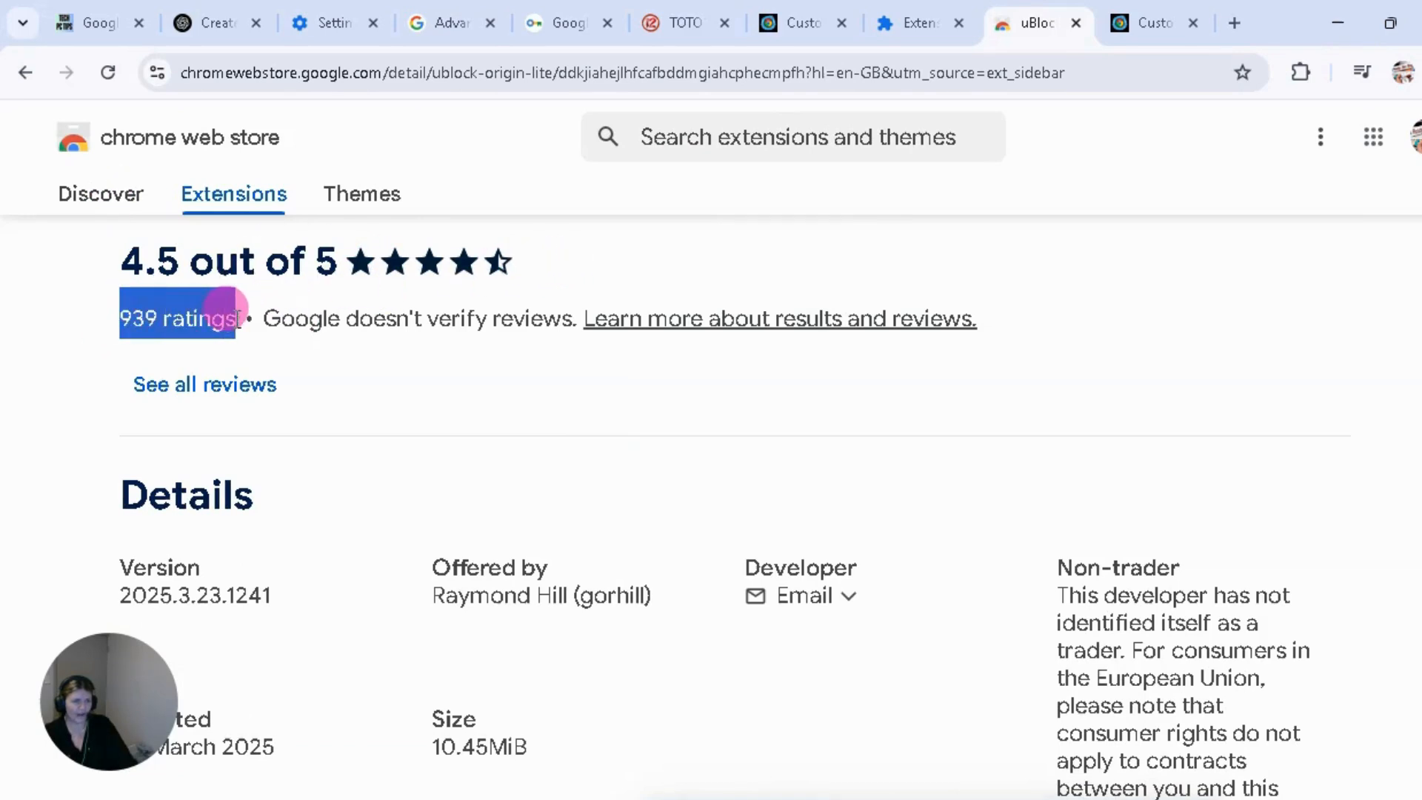
pyautogui.scroll(-8, 449, 478)
pyautogui.scroll(15, 442, 467)
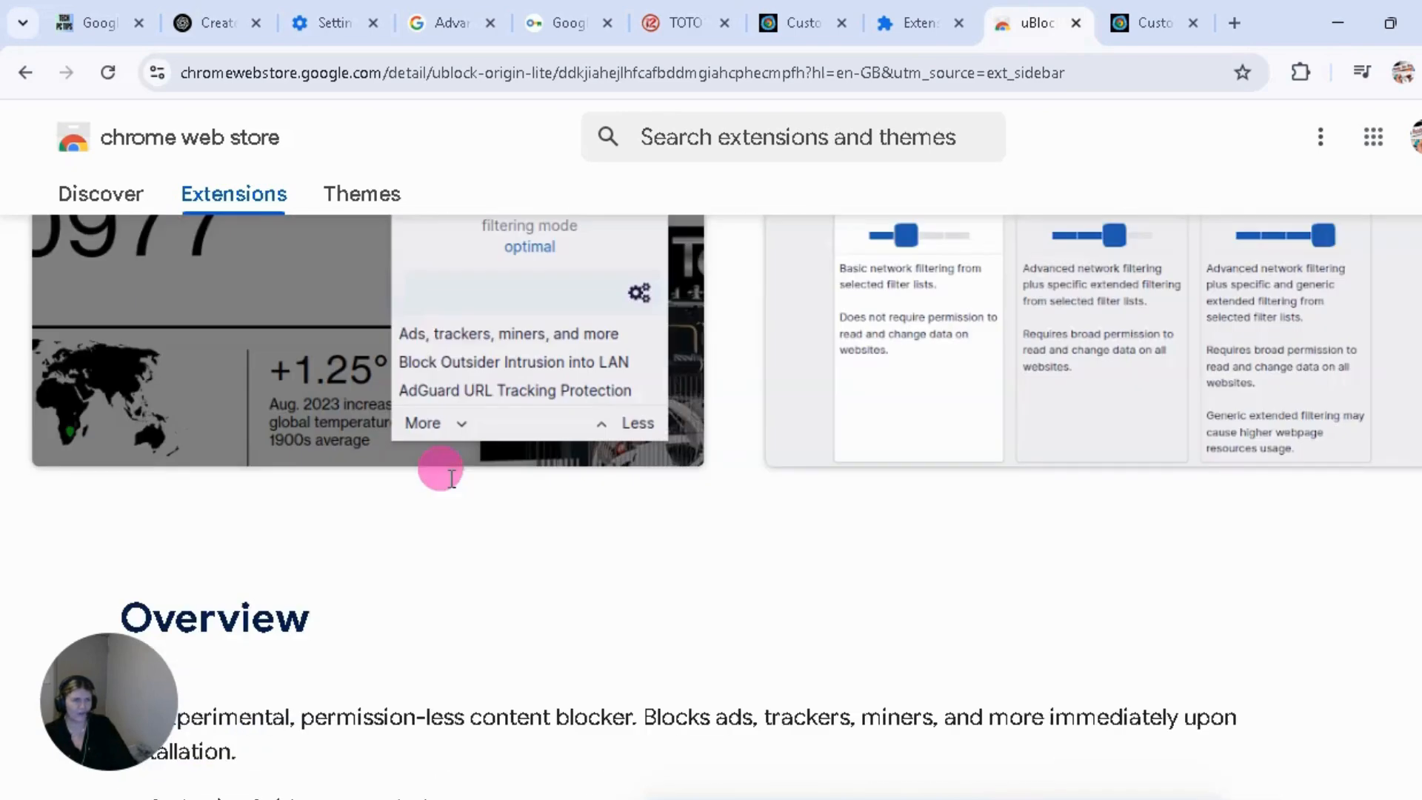
# Return to the Tech Pc Tips article and copy the extension name "DuckDuckGo Privacy Essentials" from its list of recommended extensions.
pyautogui.click(81, 25)
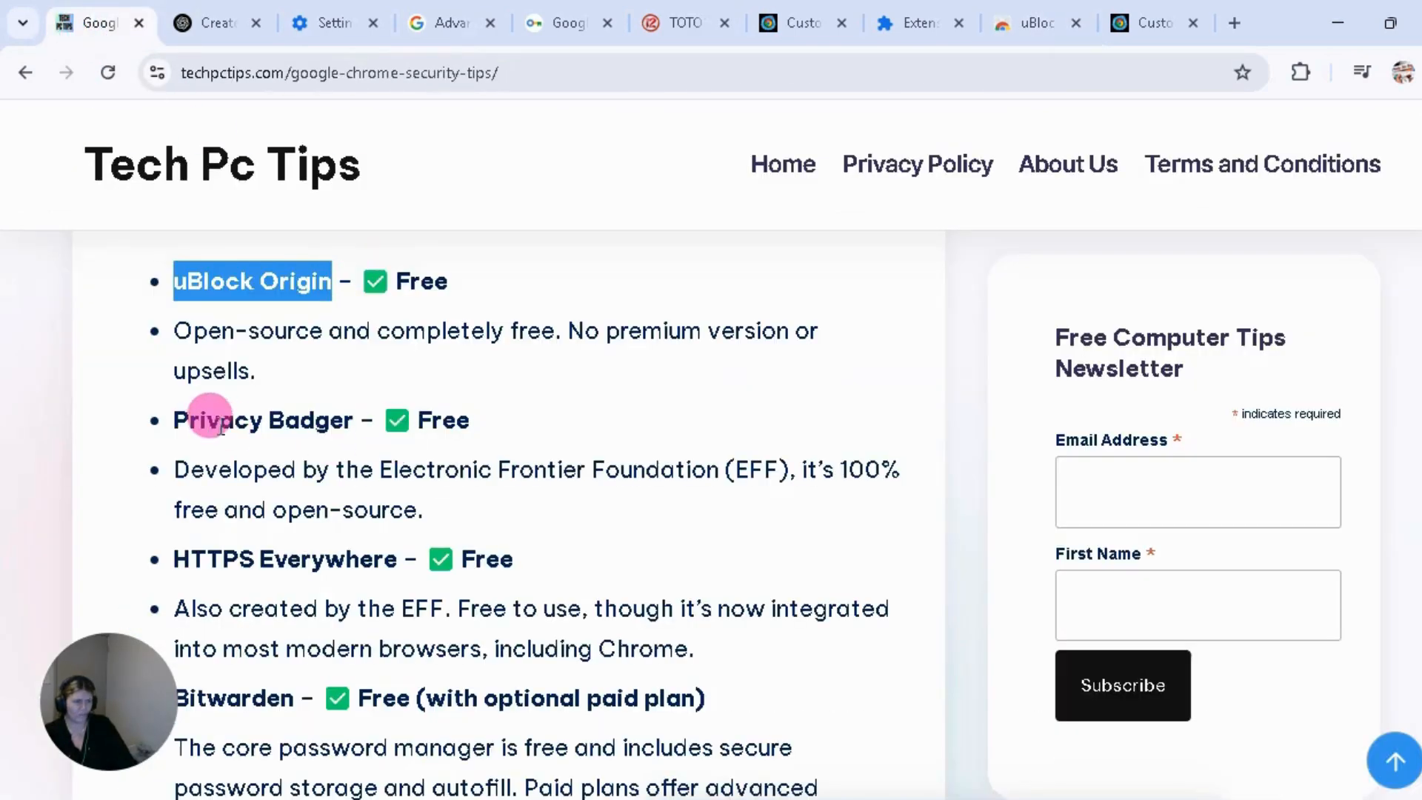
pyautogui.scroll(-3, 297, 482)
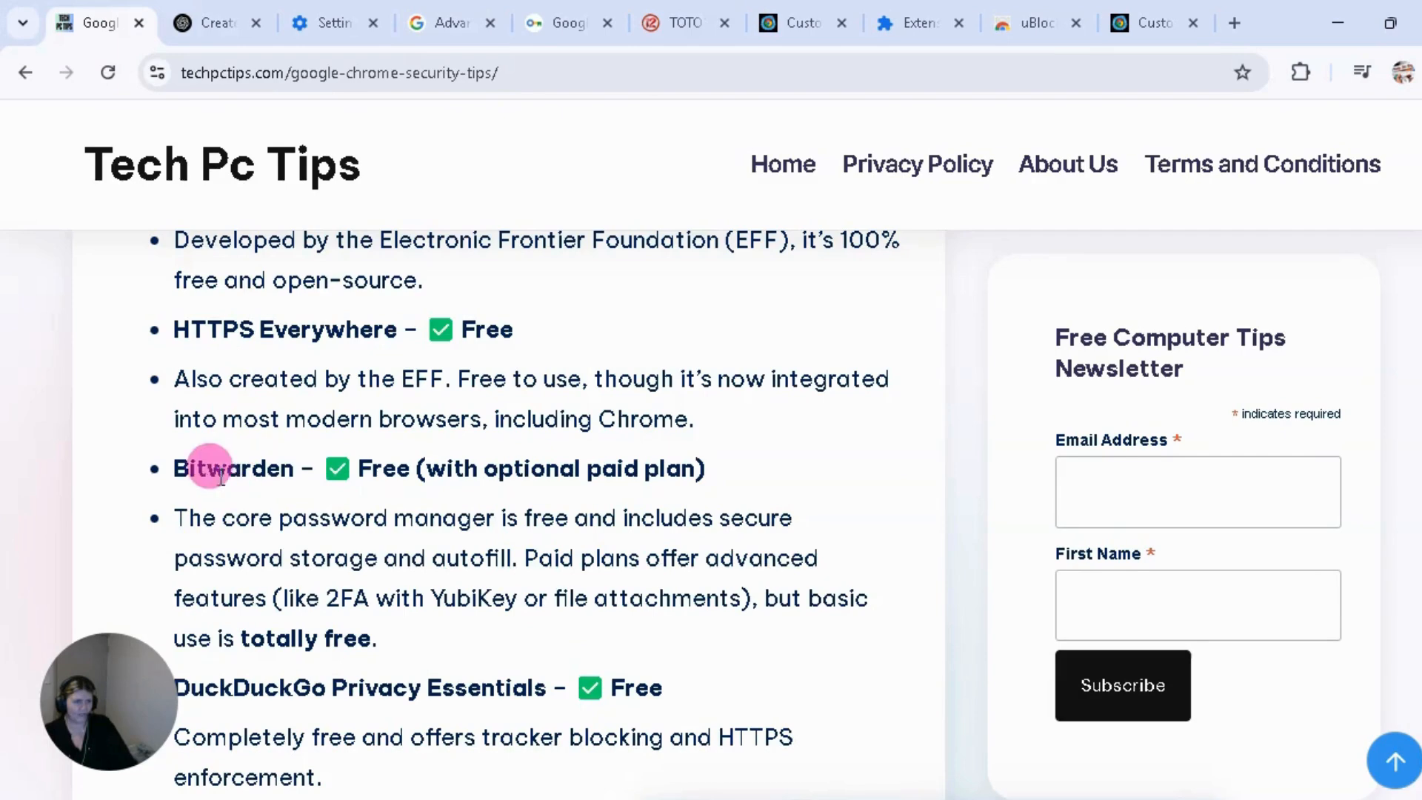
pyautogui.scroll(-2, 330, 595)
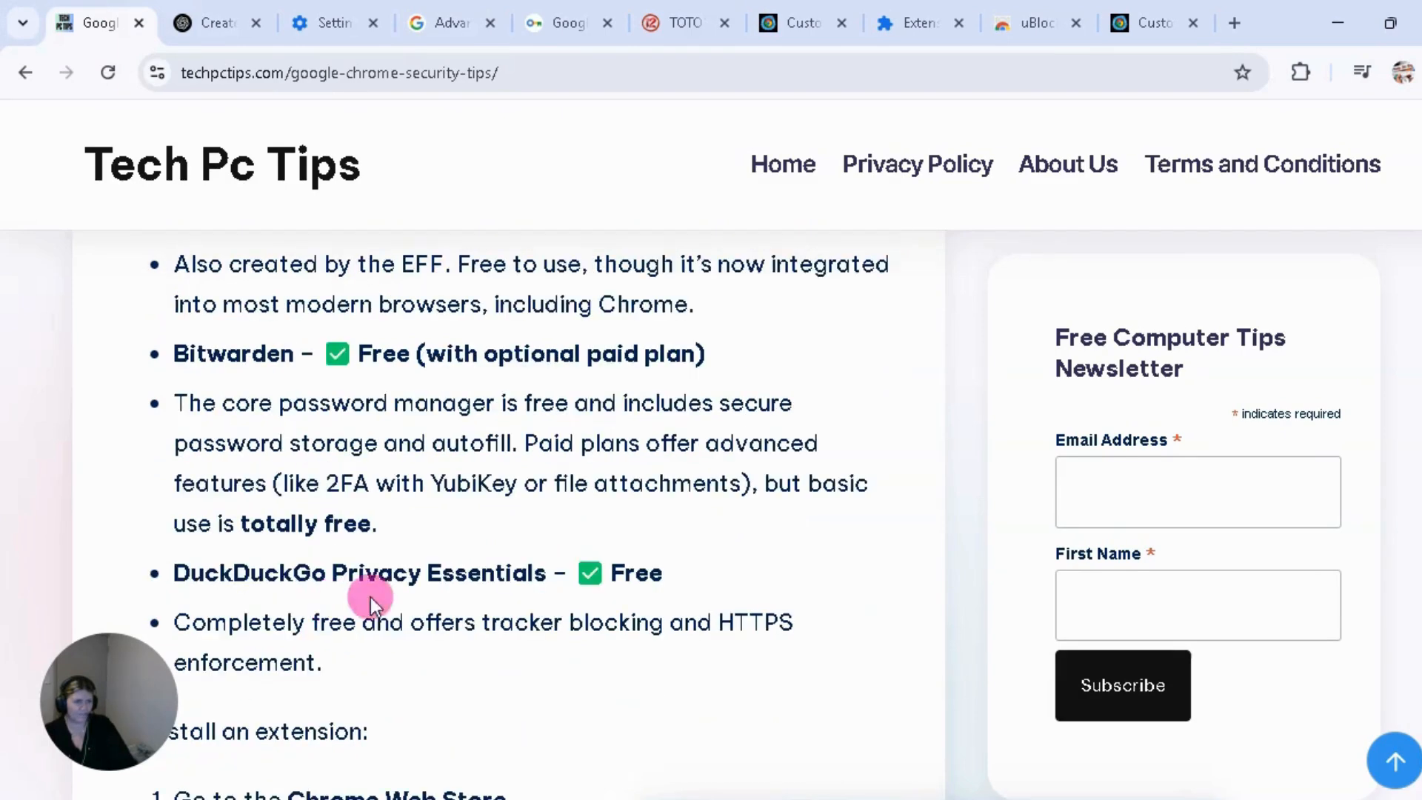
pyautogui.moveTo(547, 574); pyautogui.dragTo(477, 580)
pyautogui.rightClick(339, 577)
pyautogui.click(222, 580)
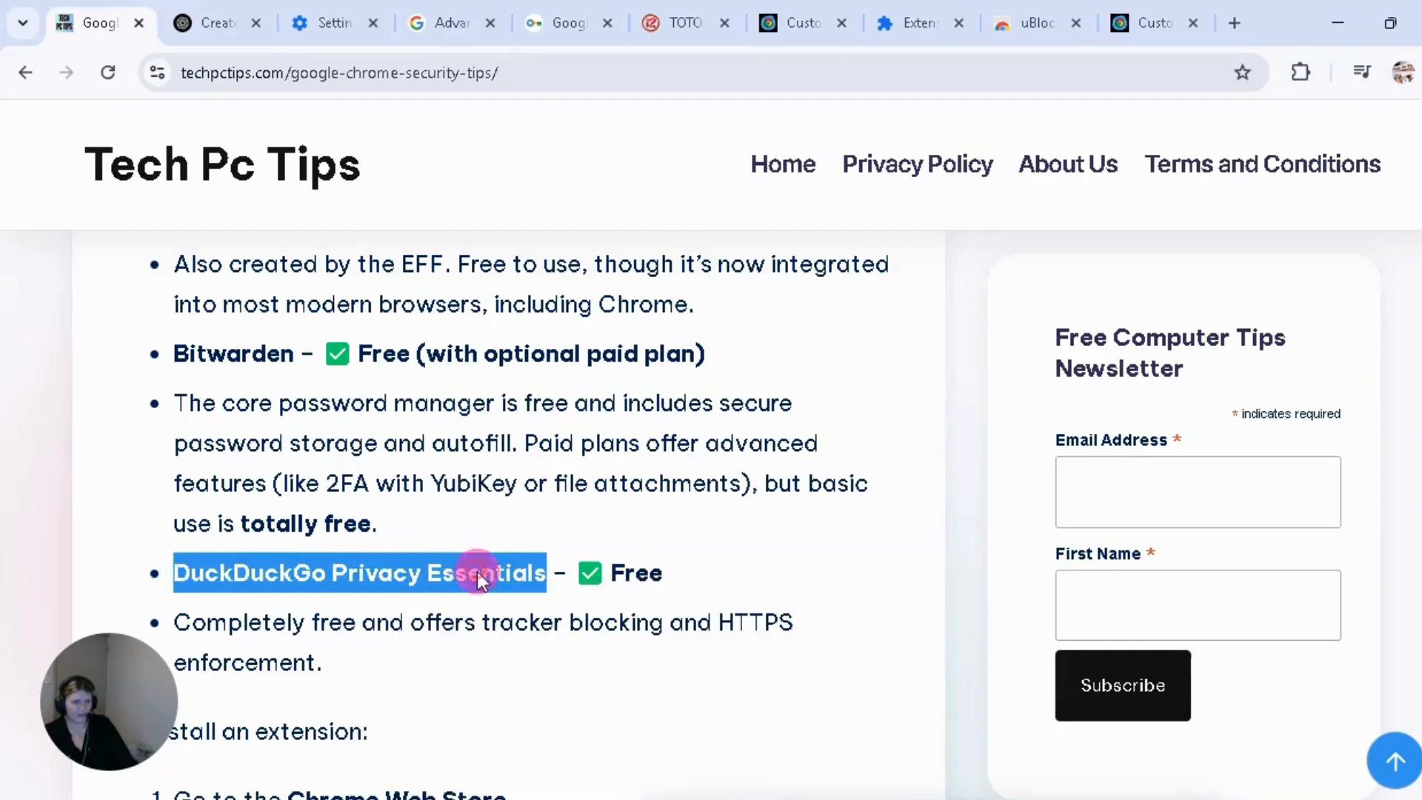
pyautogui.rightClick(480, 581)
pyautogui.click(517, 603)
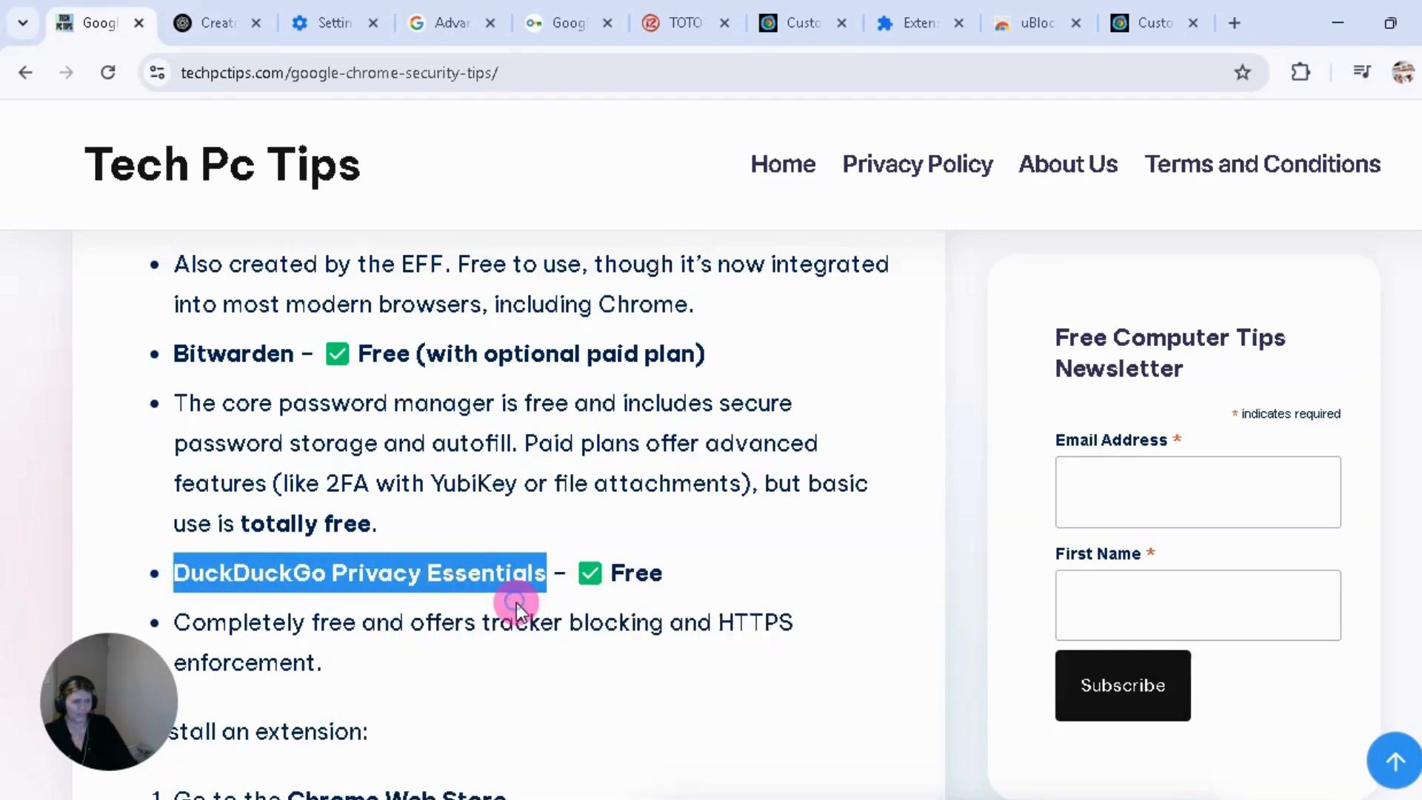
# Search the Chrome Web Store for the copied name "DuckDuckGo Privacy Essentials" and open that extension's page.
pyautogui.click(1148, 24)
pyautogui.click(1036, 30)
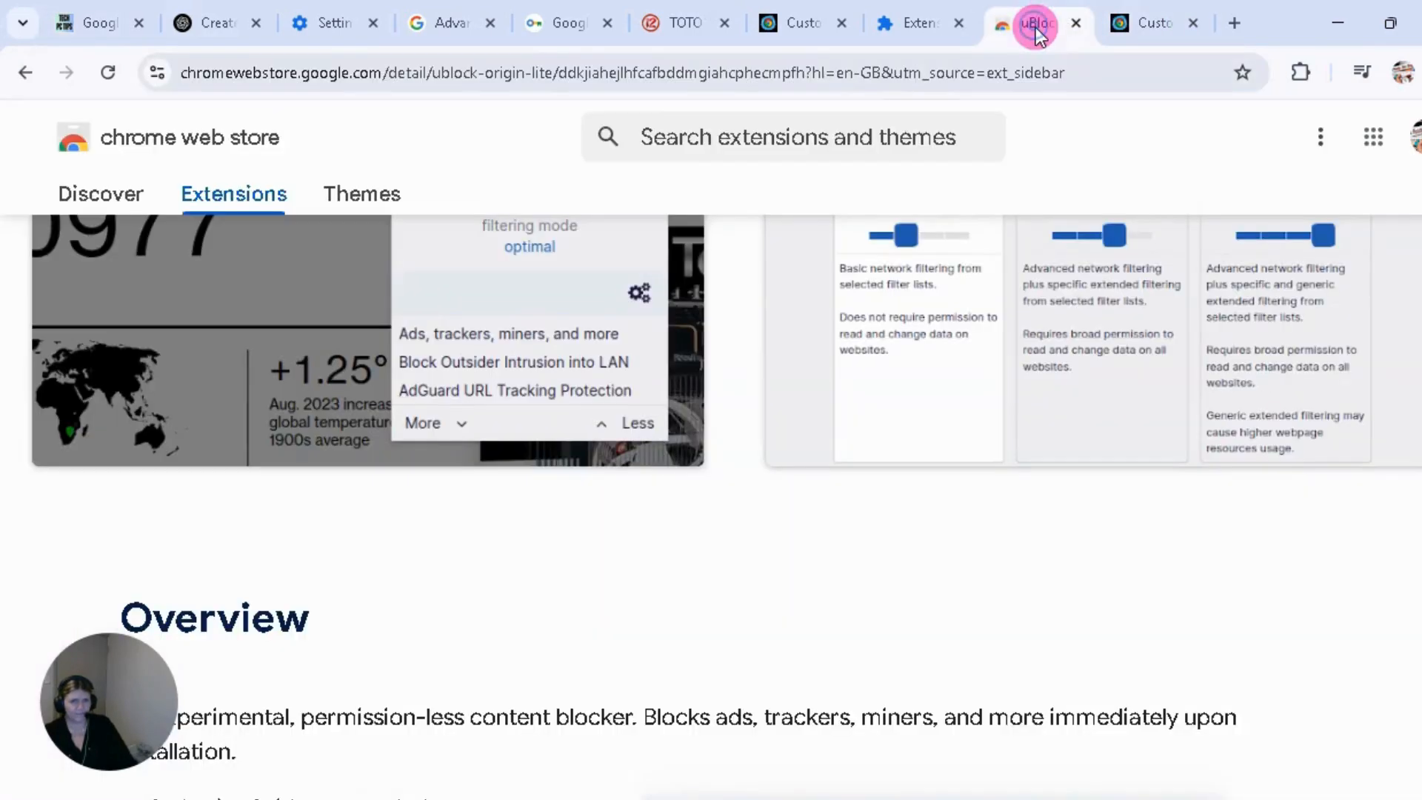
pyautogui.click(714, 140)
pyautogui.rightClick(702, 141)
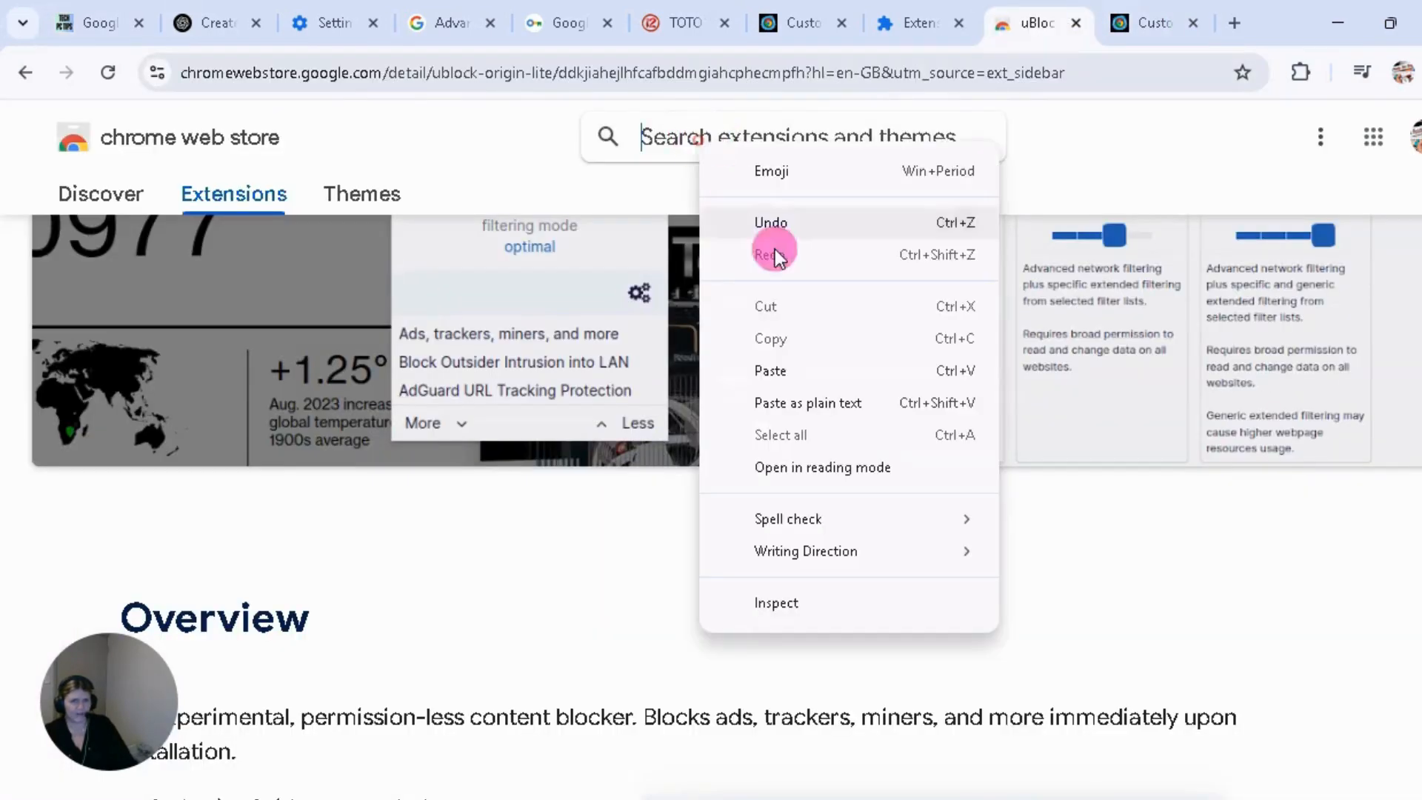
pyautogui.click(798, 370)
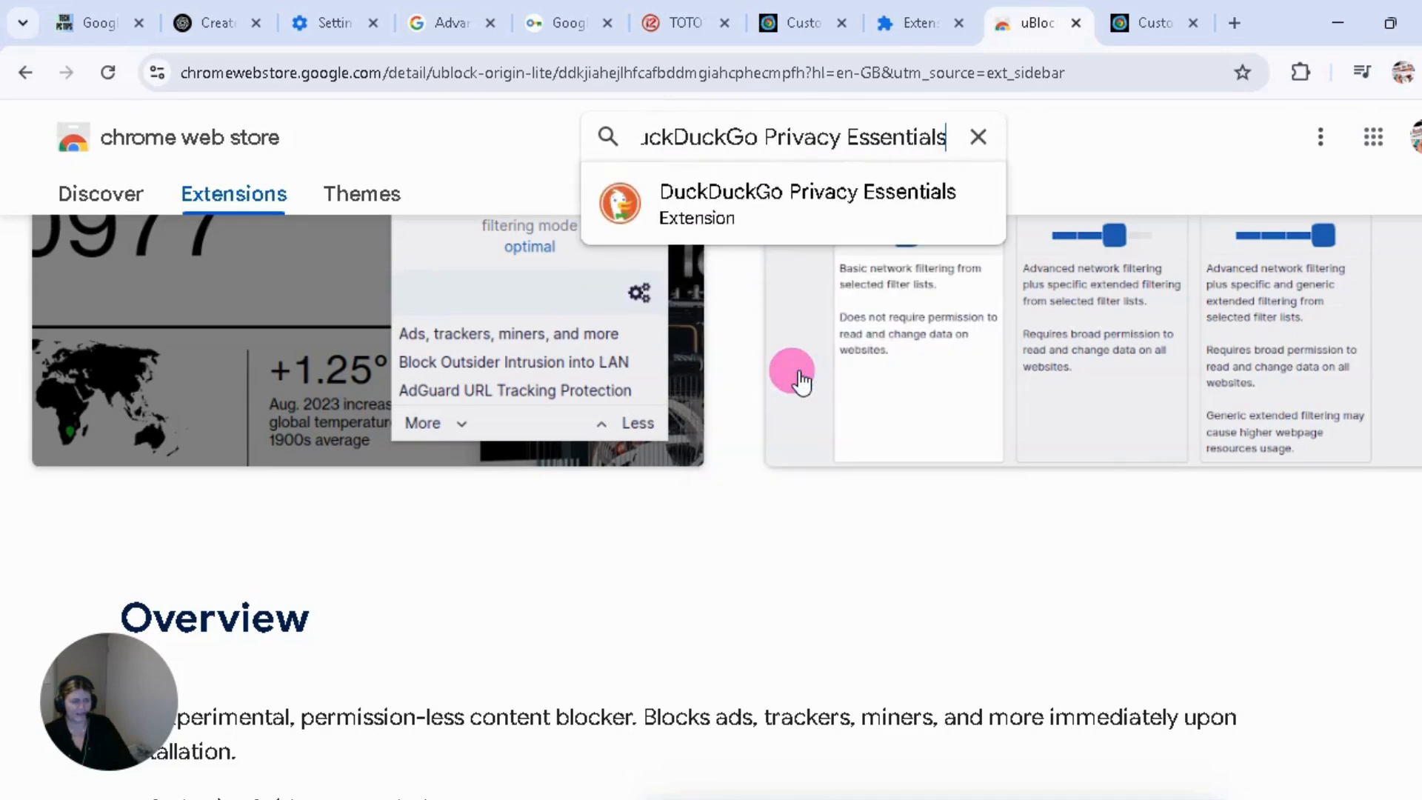
pyautogui.press('Return')
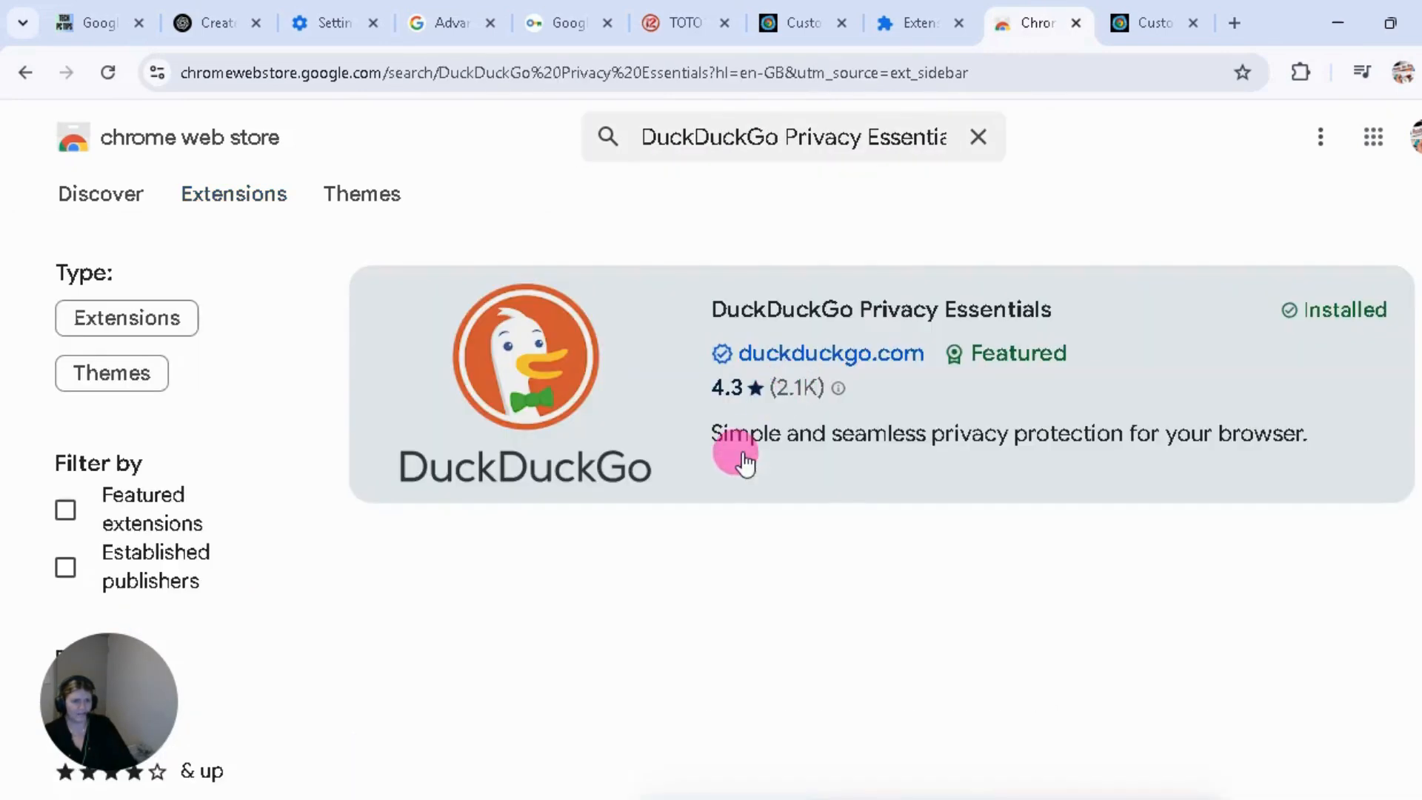
pyautogui.click(1127, 354)
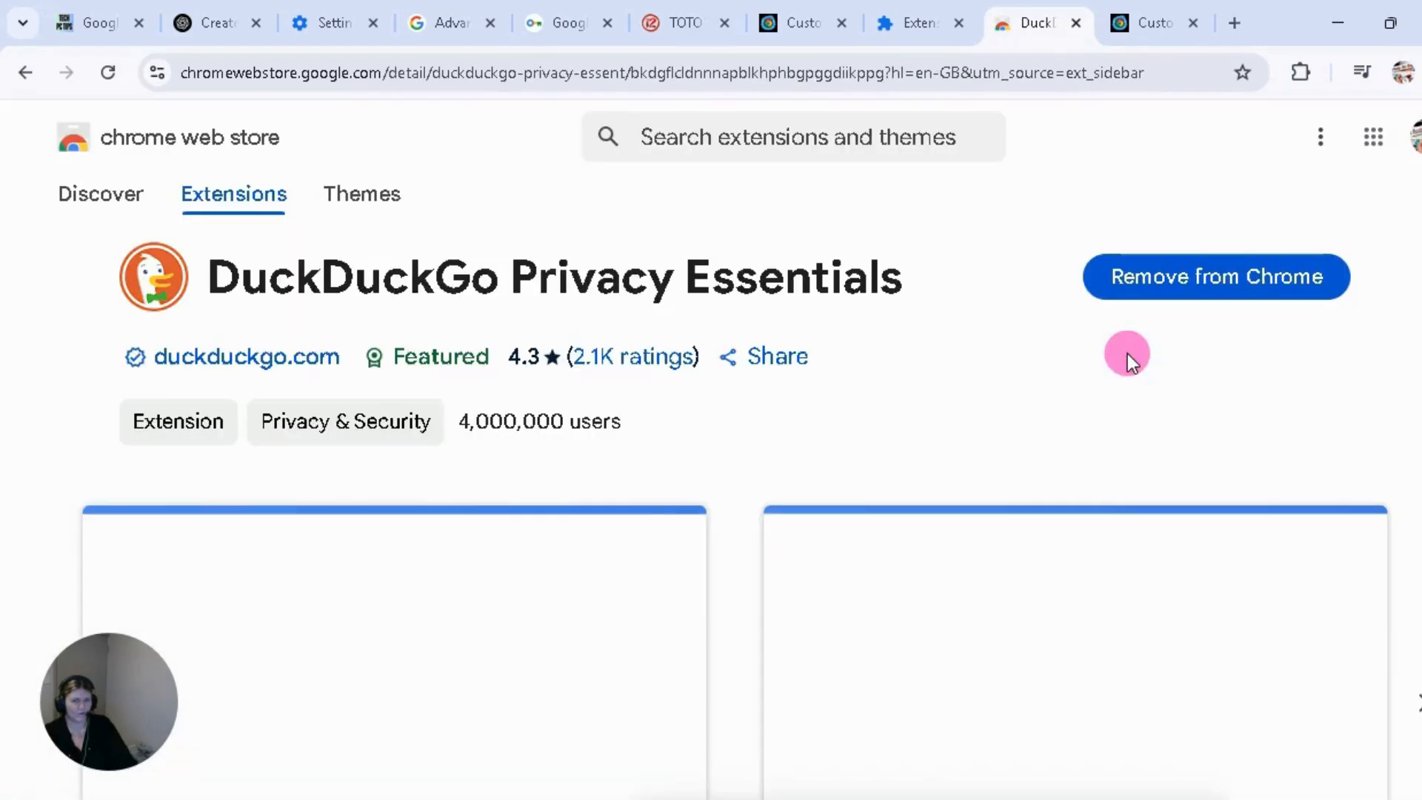
# Examine the overview, user ratings and developer details on the DuckDuckGo Privacy Essentials page.
pyautogui.scroll(-10, 1044, 368)
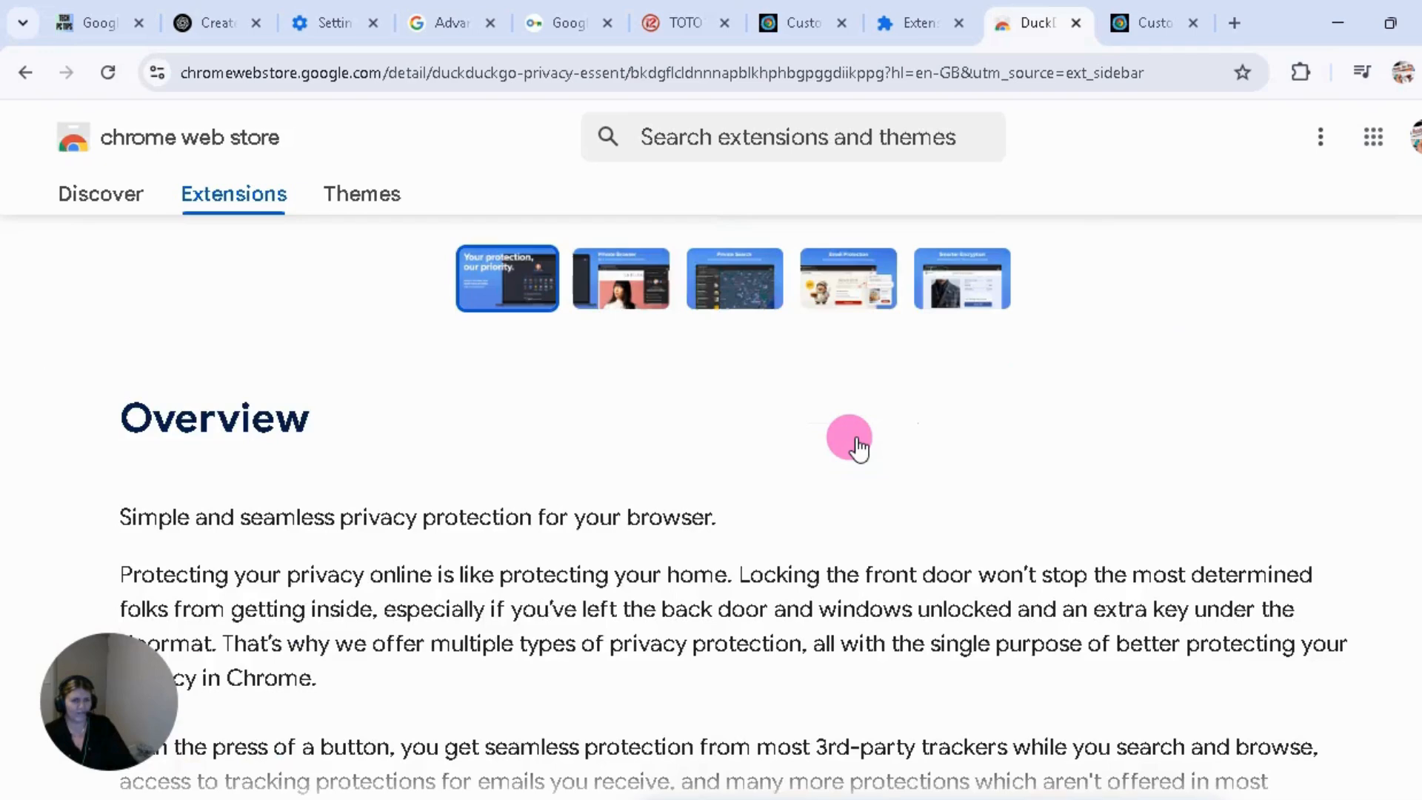
pyautogui.scroll(-3, 856, 437)
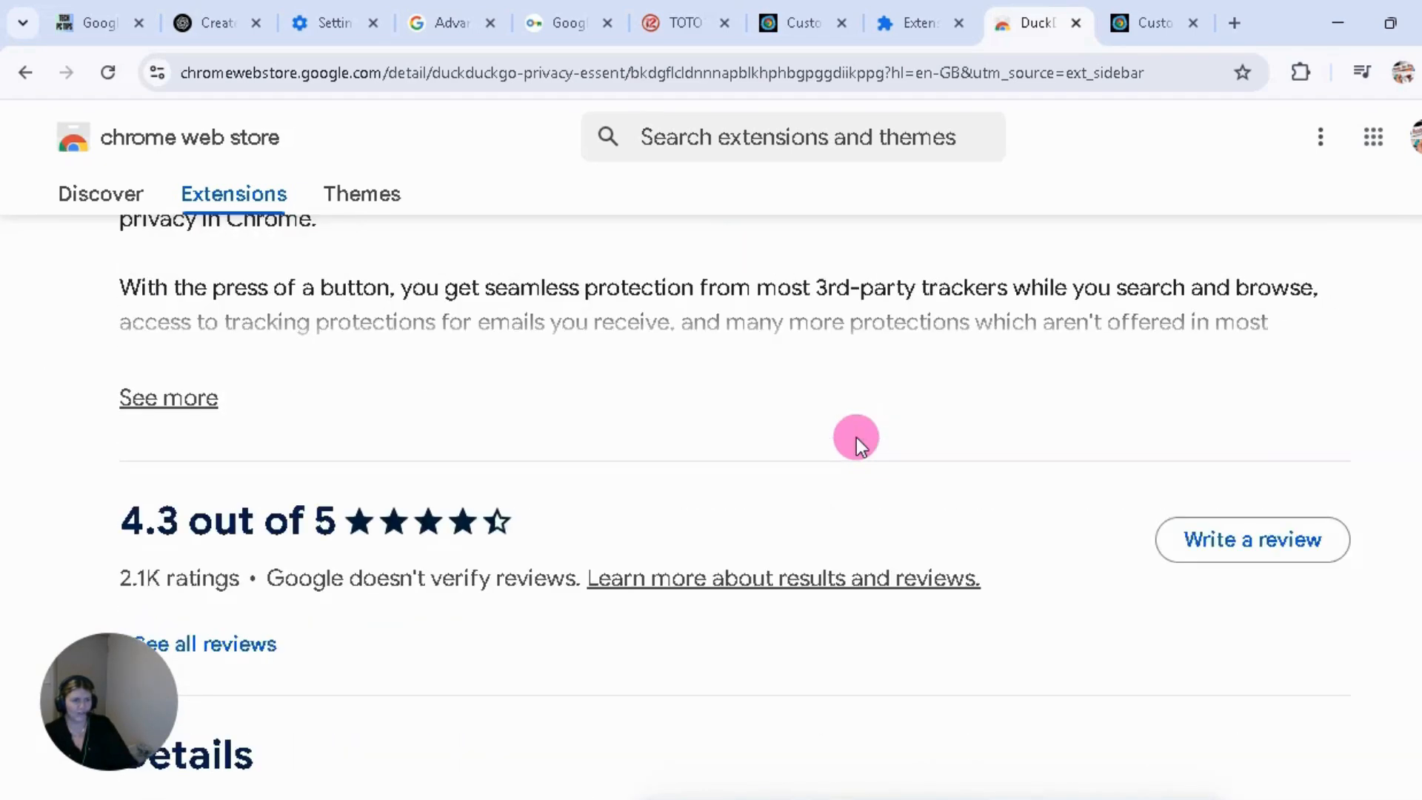
pyautogui.scroll(-2, 856, 437)
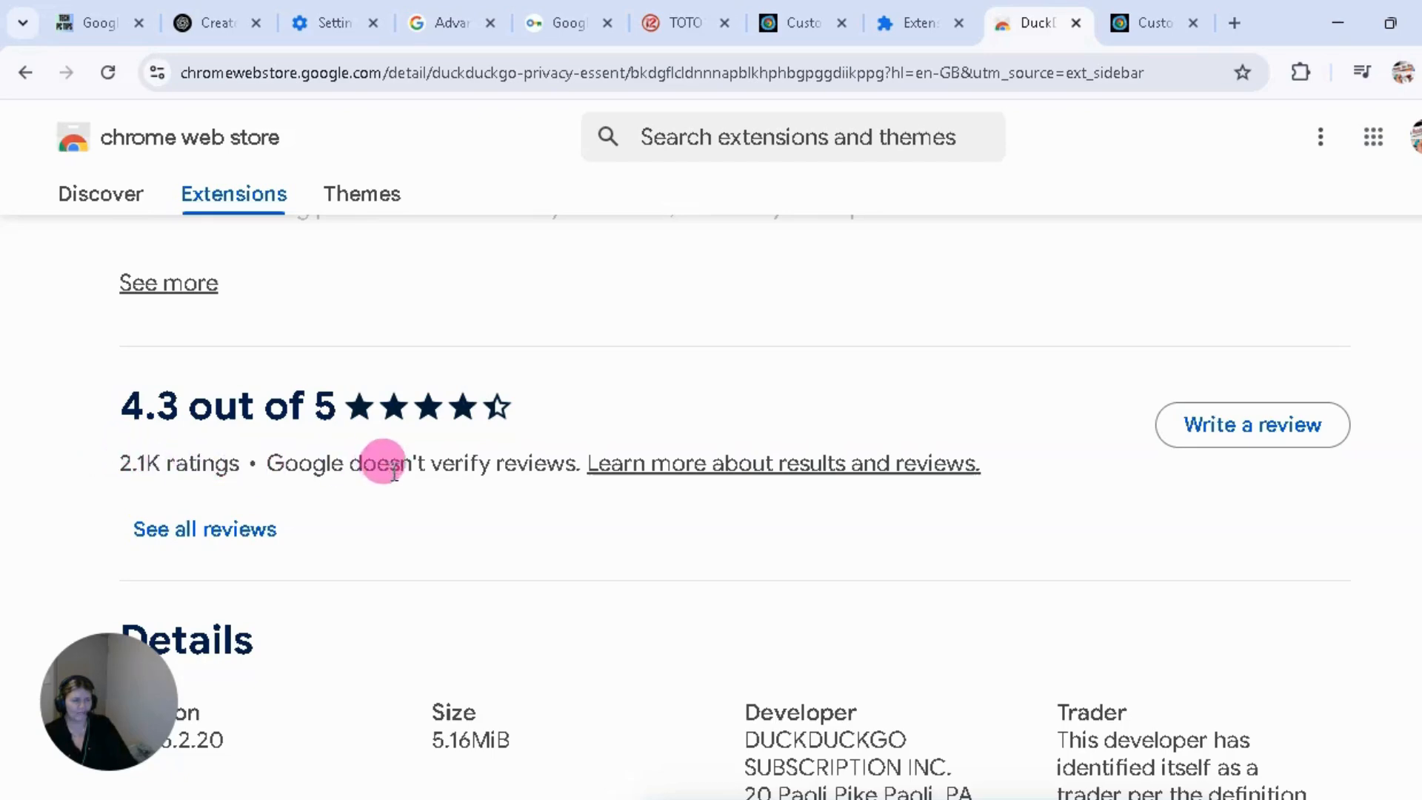
pyautogui.scroll(-3, 567, 500)
pyautogui.scroll(3, 557, 451)
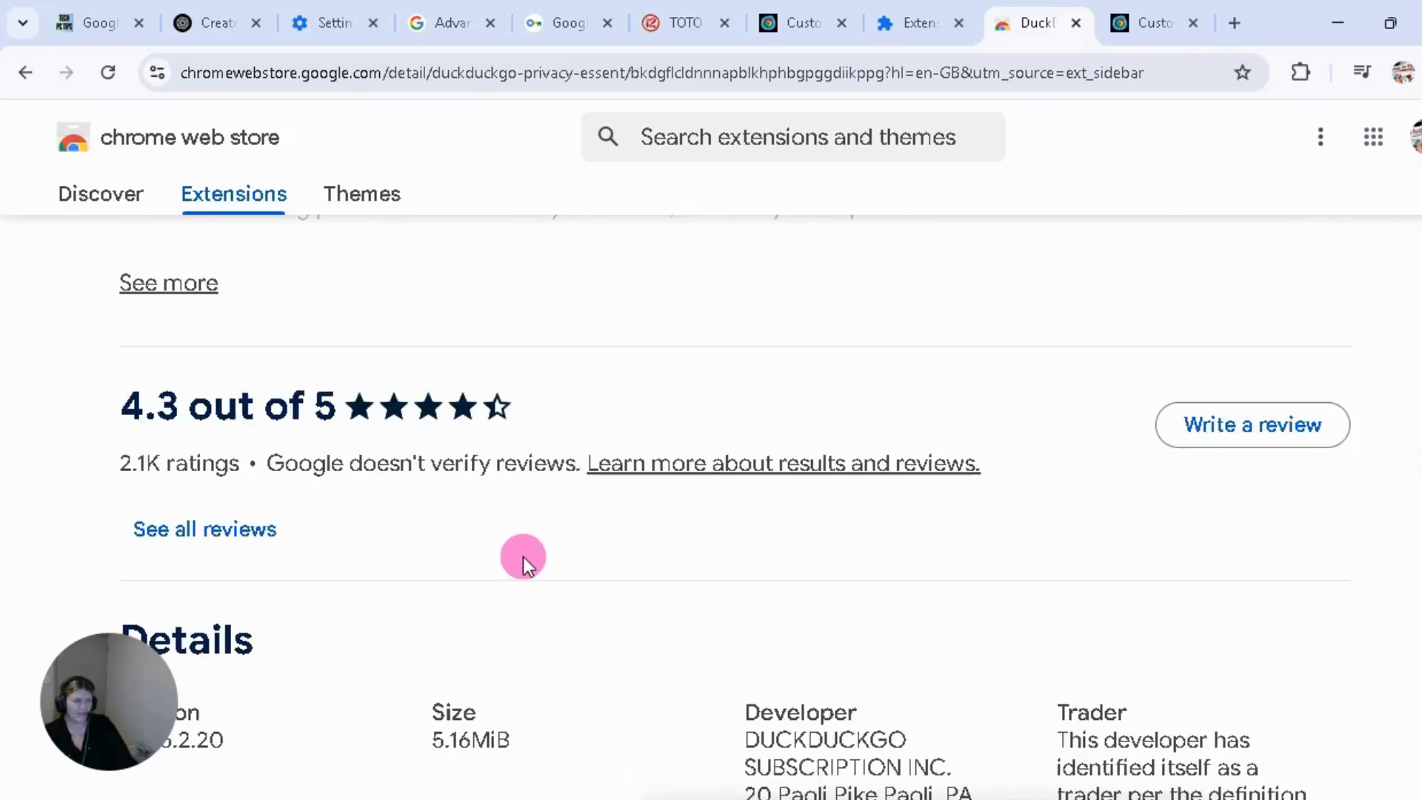
pyautogui.scroll(-2, 523, 556)
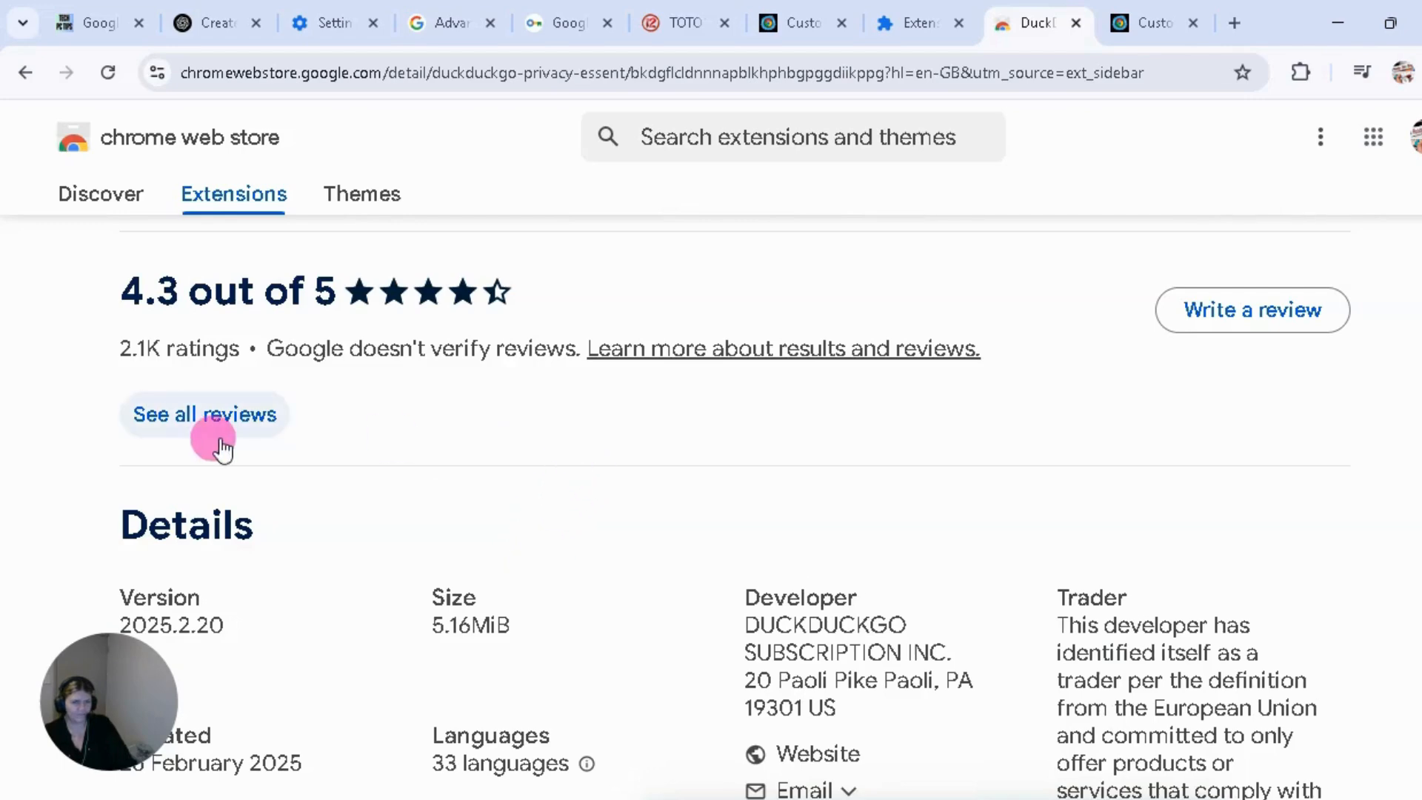
pyautogui.scroll(-3, 576, 464)
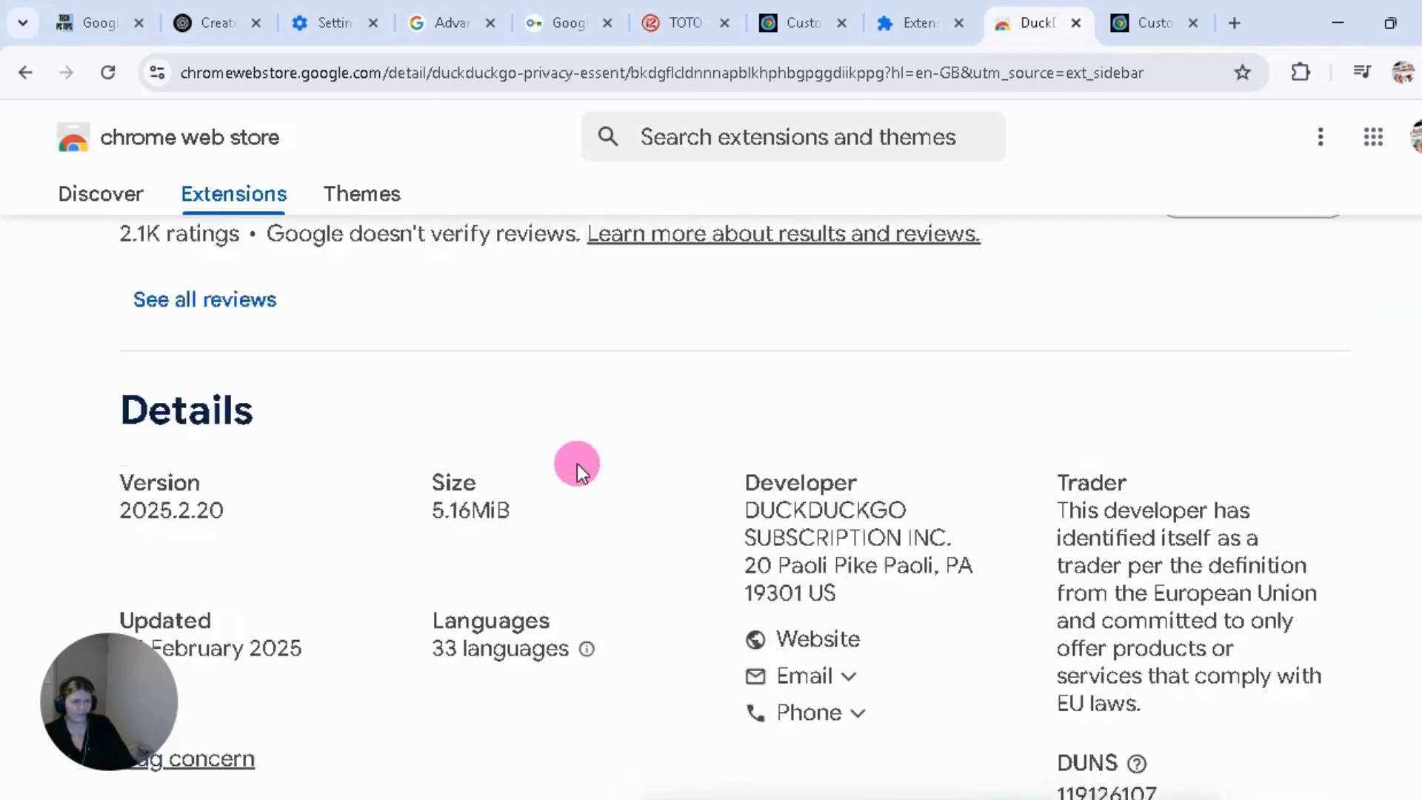
pyautogui.scroll(3, 576, 464)
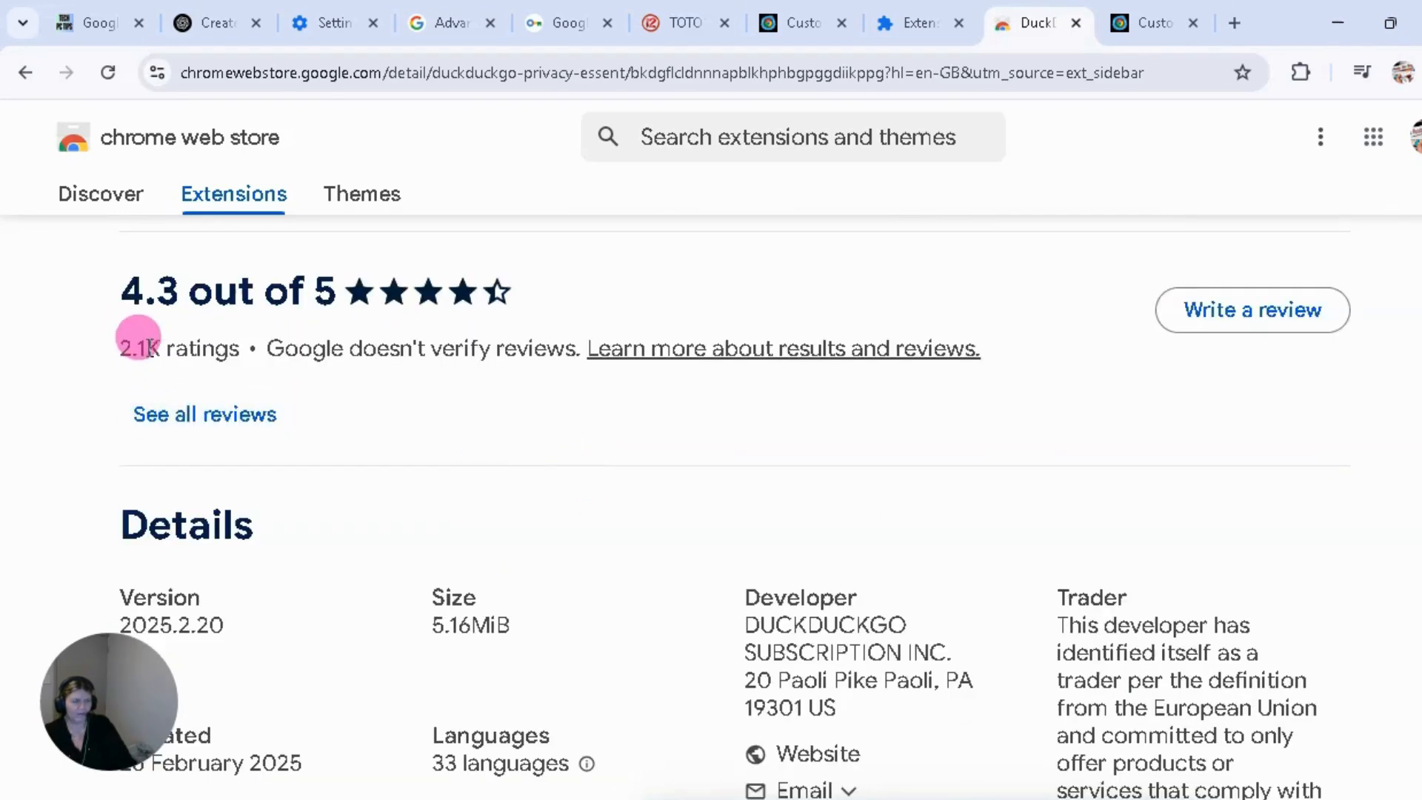
# Check the DuckDuckGo extension's privacy disclosures and the related extensions, including Privacy Badger, and return to the beginning of the page.
pyautogui.scroll(-9, 530, 572)
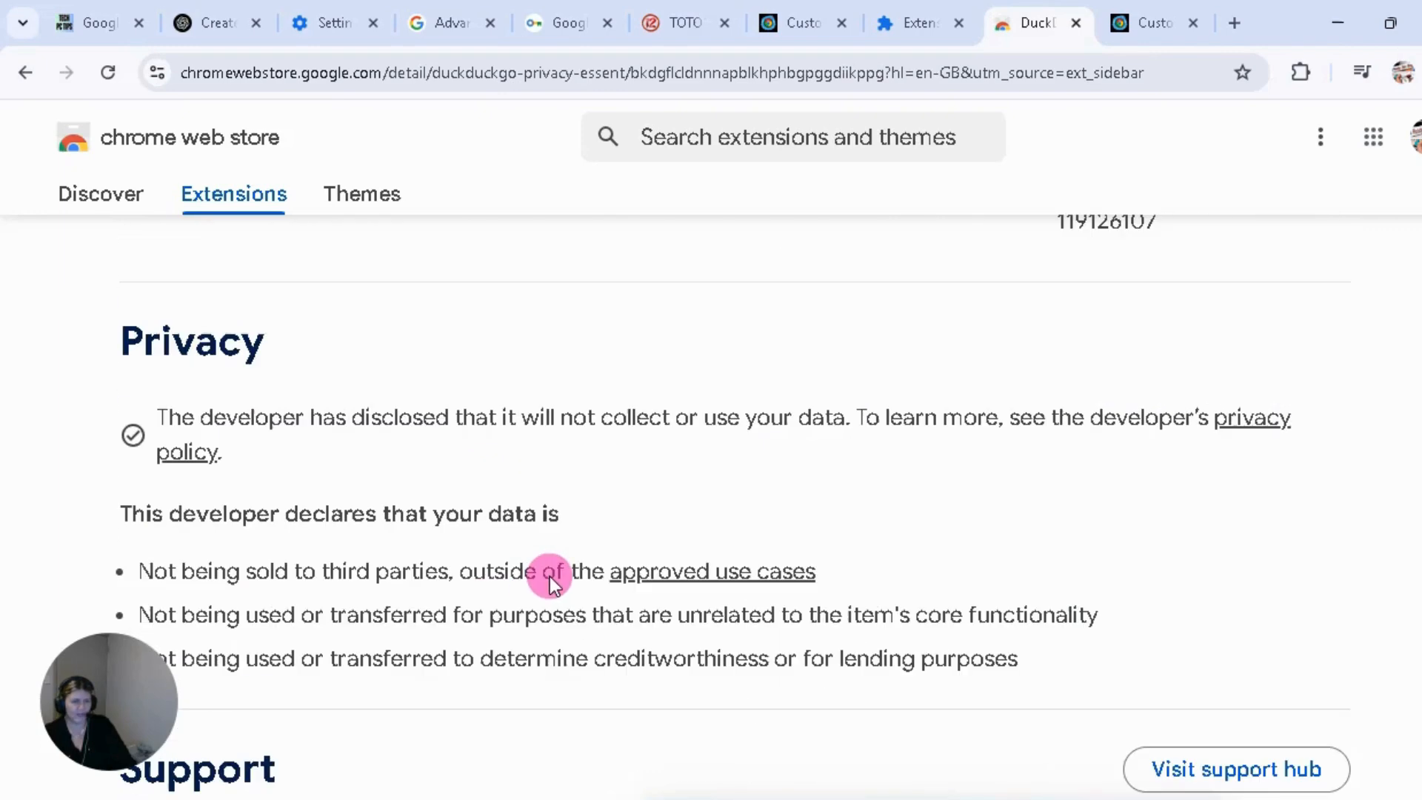
pyautogui.scroll(5, 576, 530)
pyautogui.scroll(3, 536, 597)
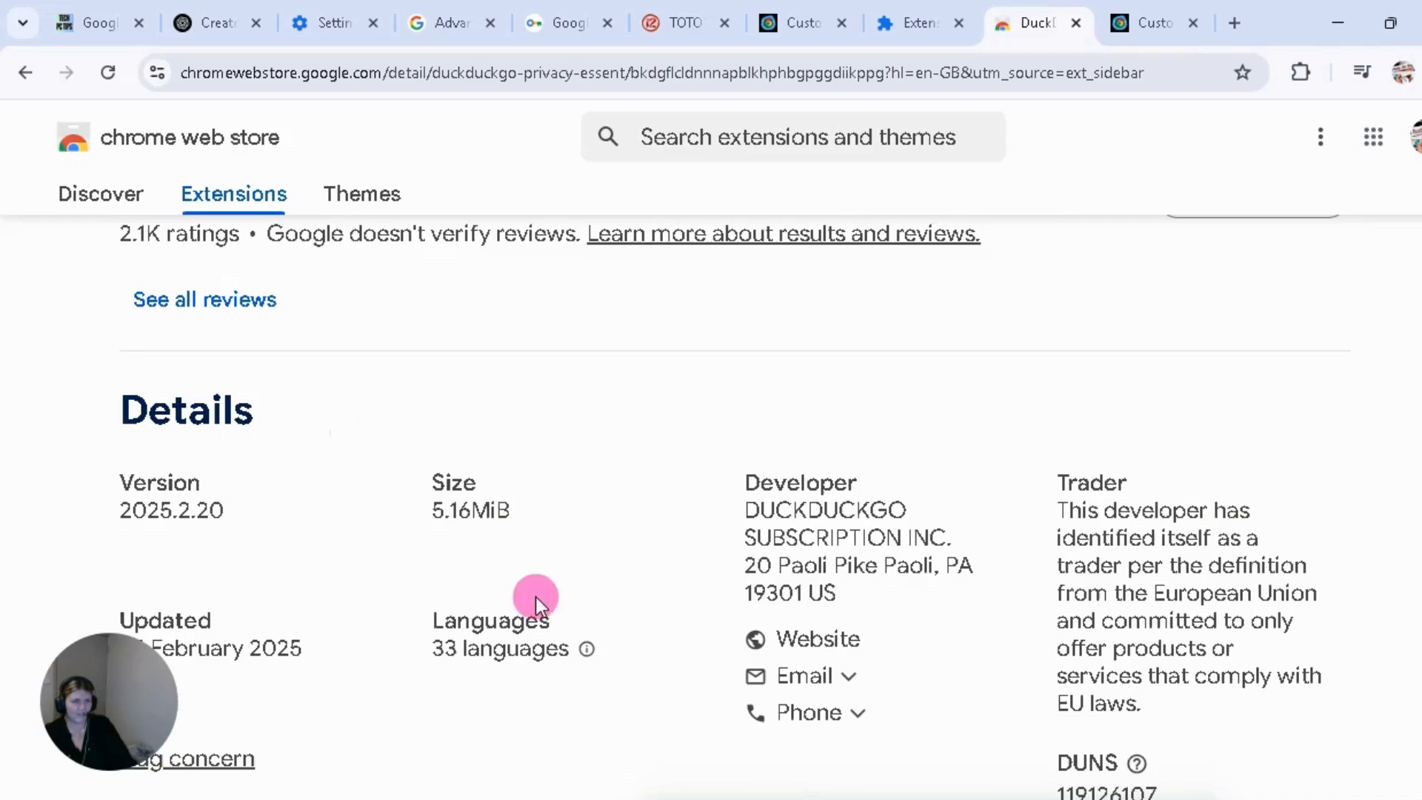
pyautogui.scroll(-2, 646, 545)
pyautogui.scroll(-14, 646, 545)
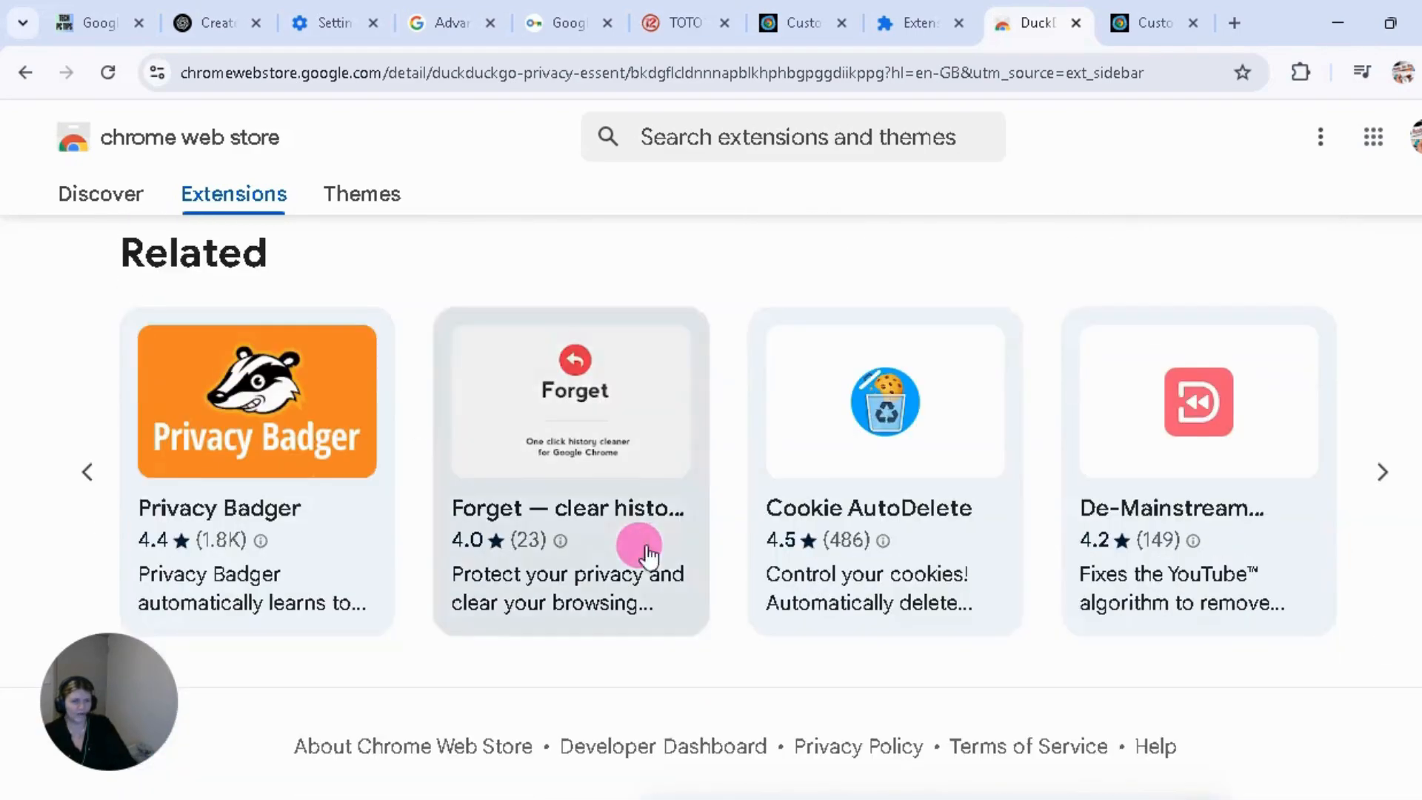
pyautogui.scroll(5, 646, 548)
pyautogui.scroll(-5, 646, 548)
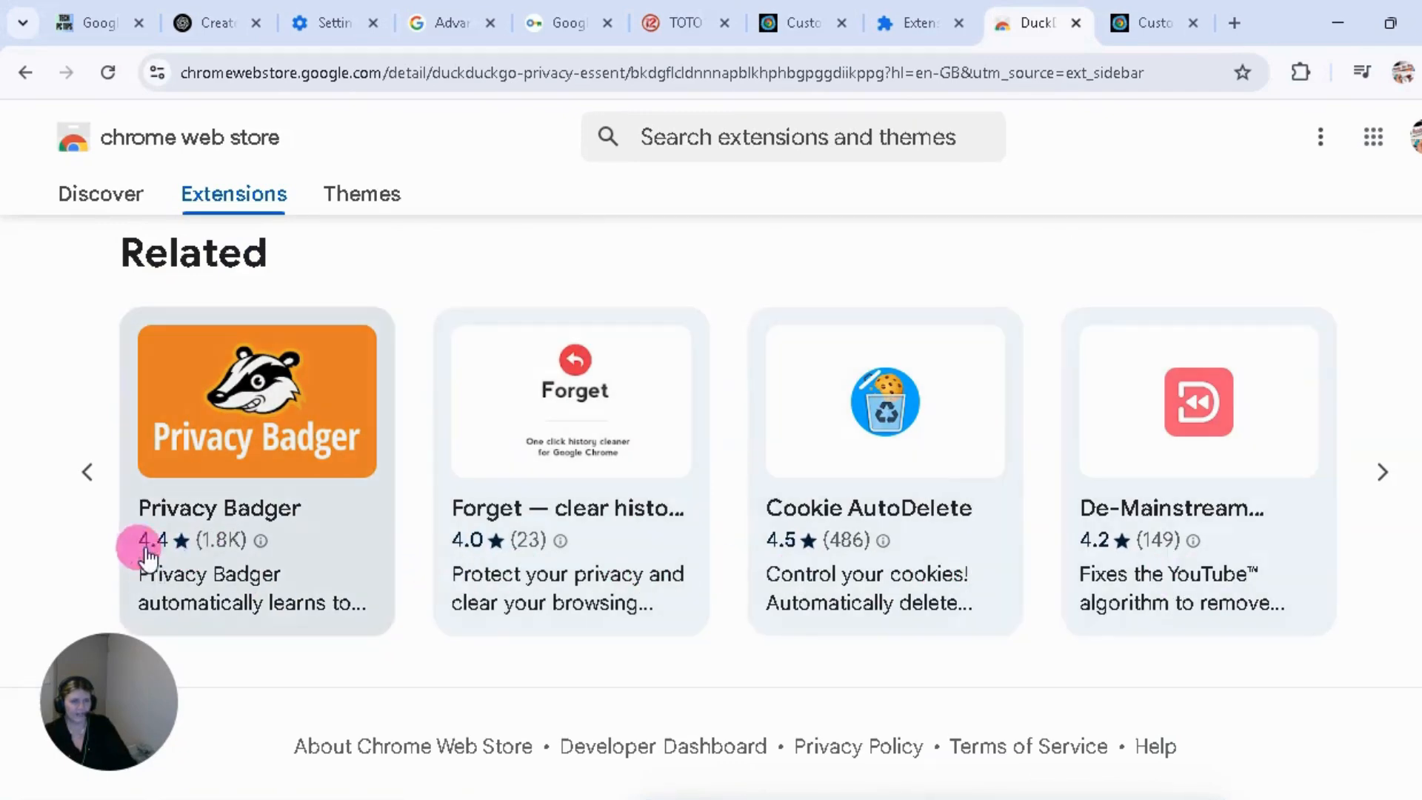
pyautogui.scroll(12, 629, 603)
pyautogui.scroll(10, 637, 609)
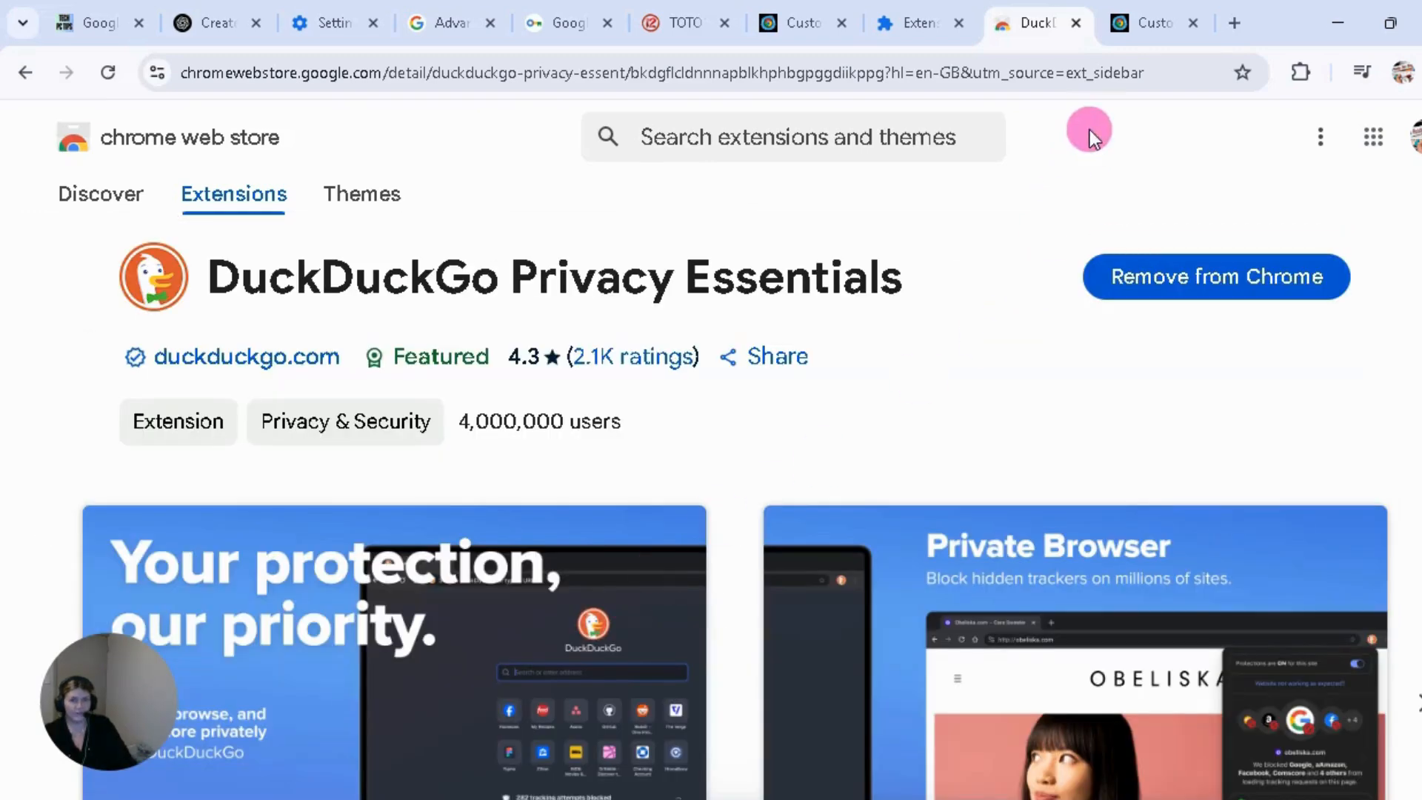
# Close the Chrome Web Store page and open the Privacy and security overview in Chrome's settings.
pyautogui.click(1077, 24)
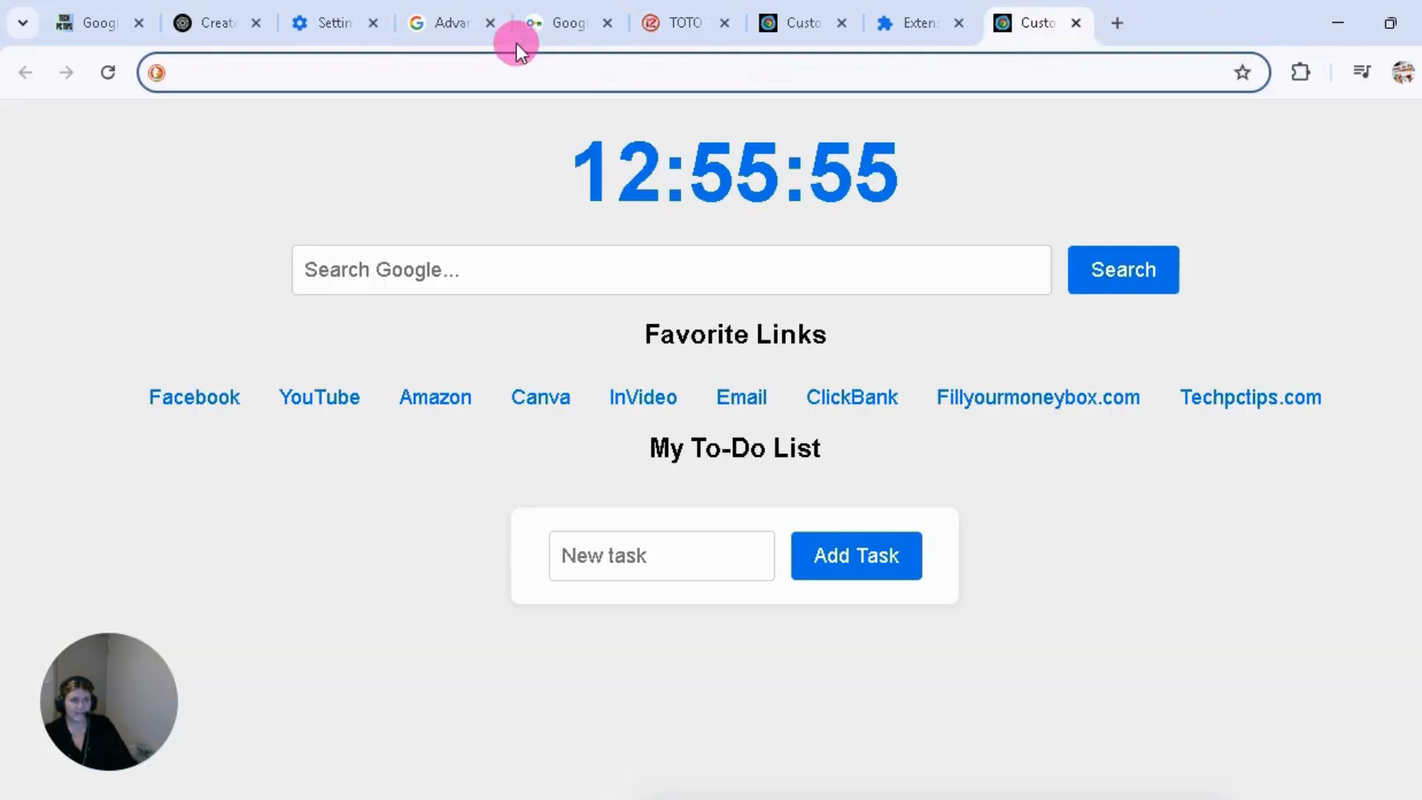
pyautogui.click(305, 21)
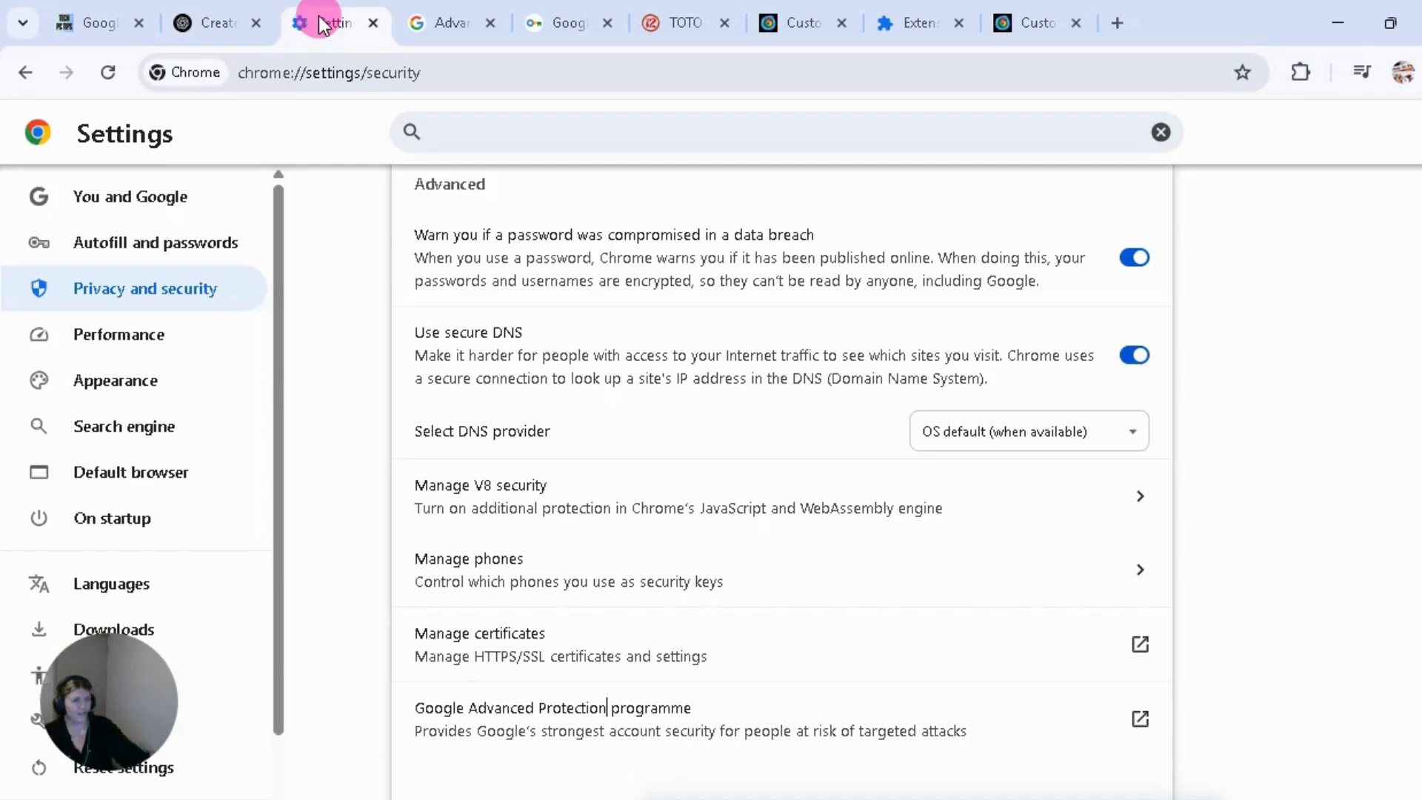
pyautogui.click(147, 290)
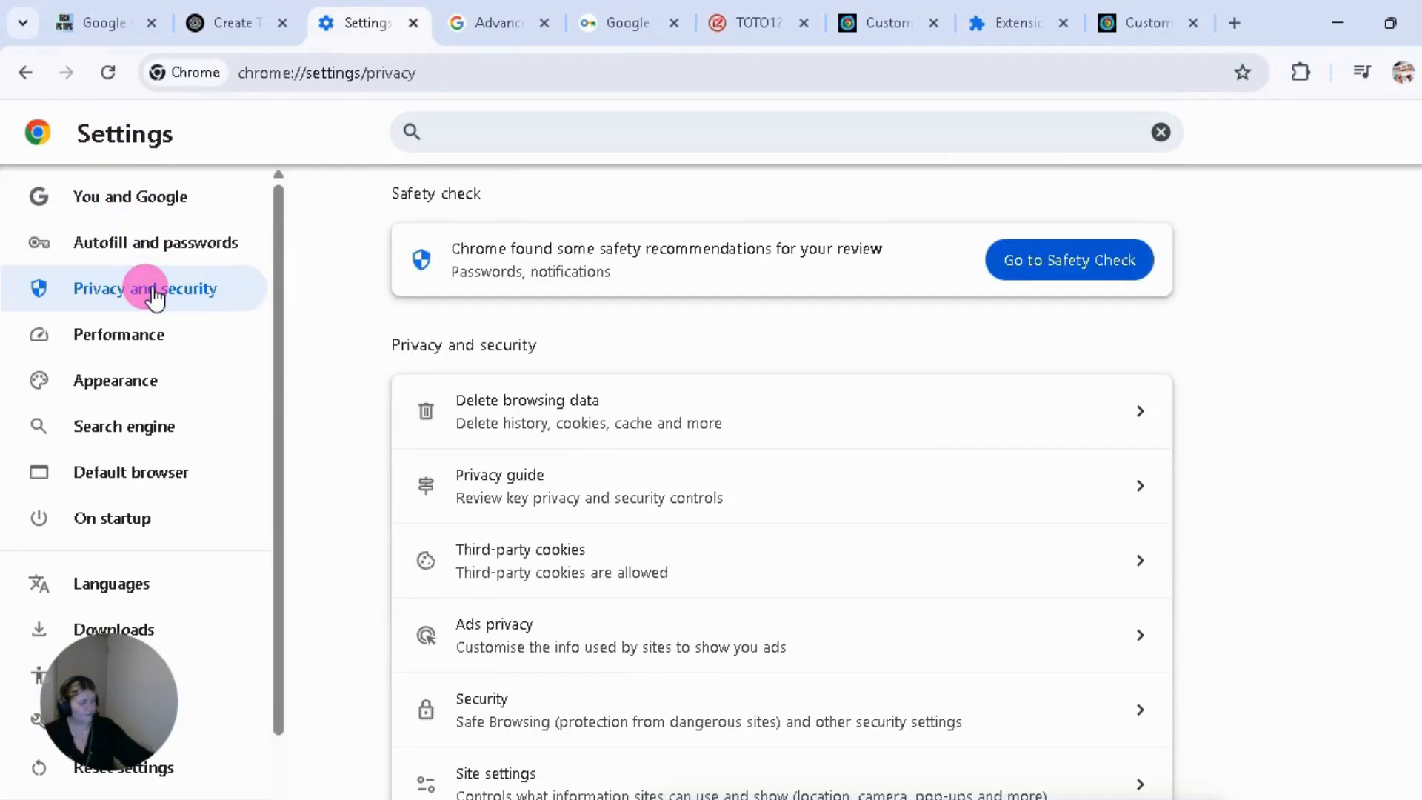
pyautogui.hotkey('alt', 'Left')
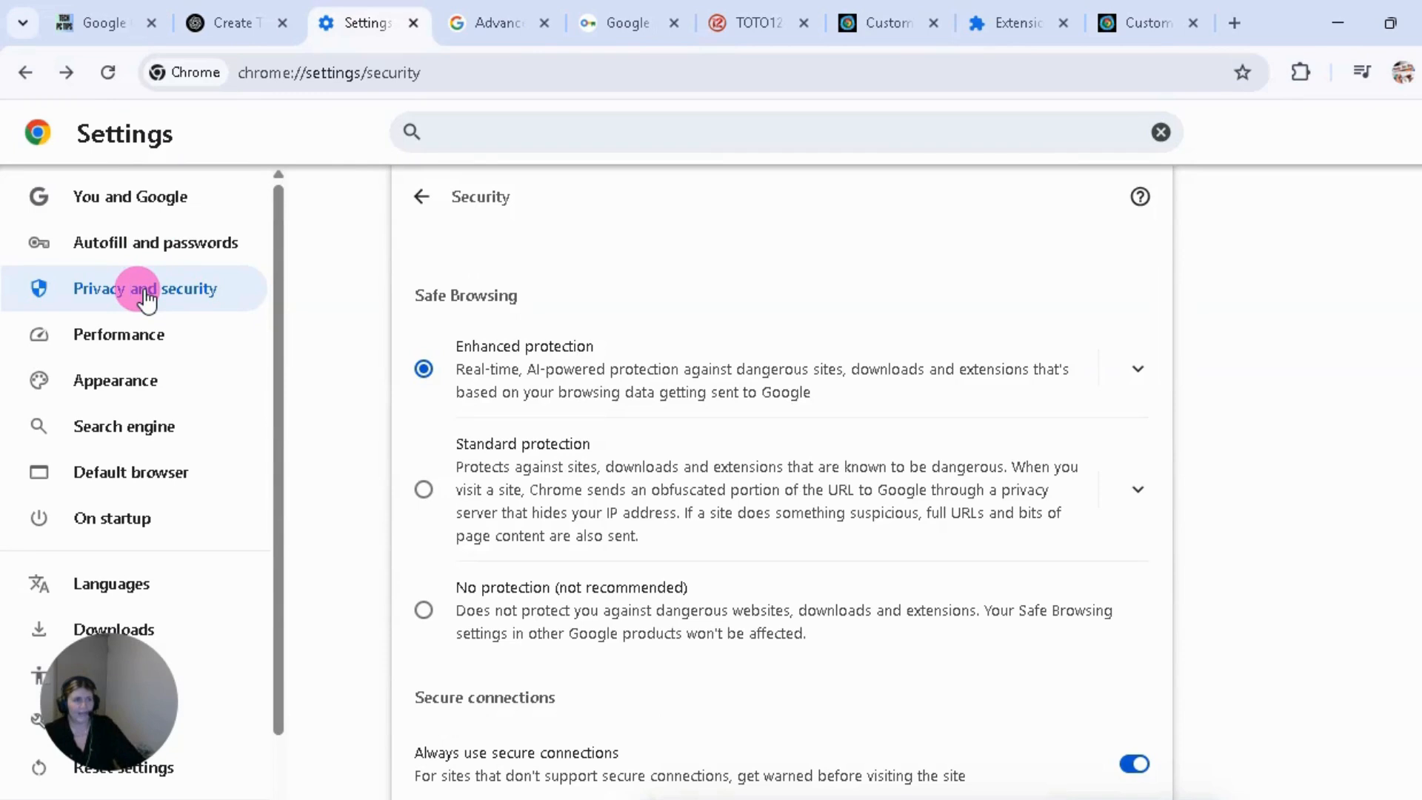
pyautogui.click(148, 296)
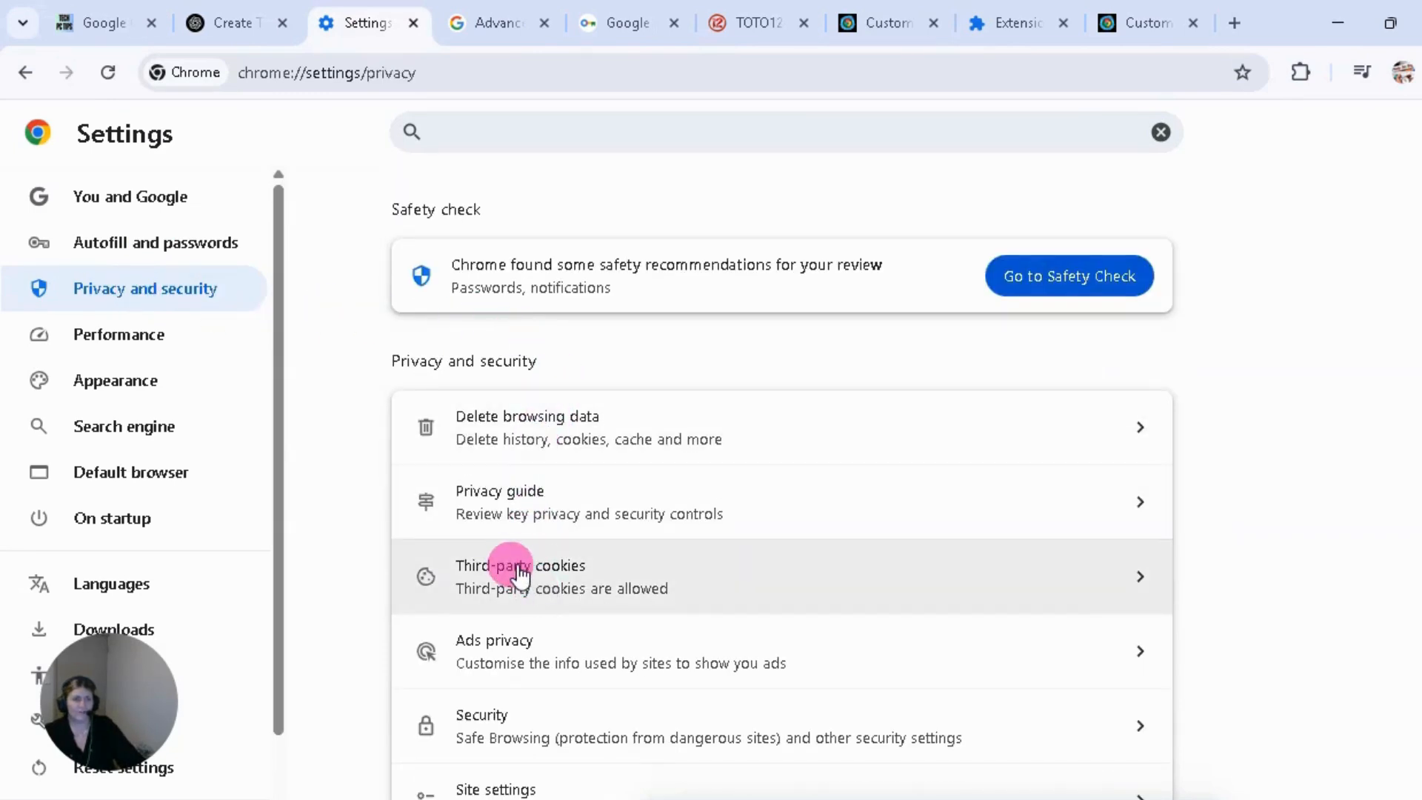
# Open the third-party cookies settings and examine the explanations for blocking them in Incognito mode and blocking them entirely.
pyautogui.click(518, 570)
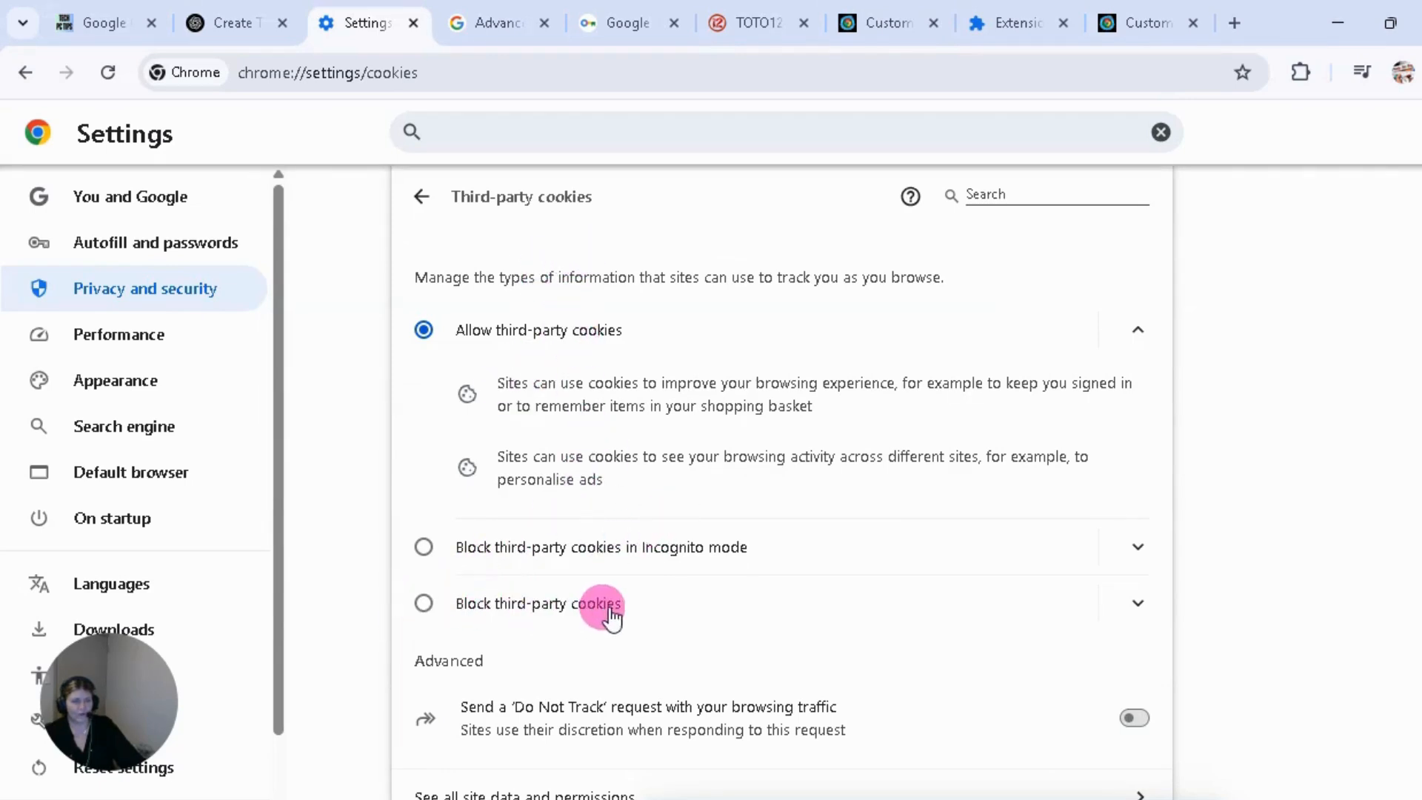
pyautogui.click(1138, 603)
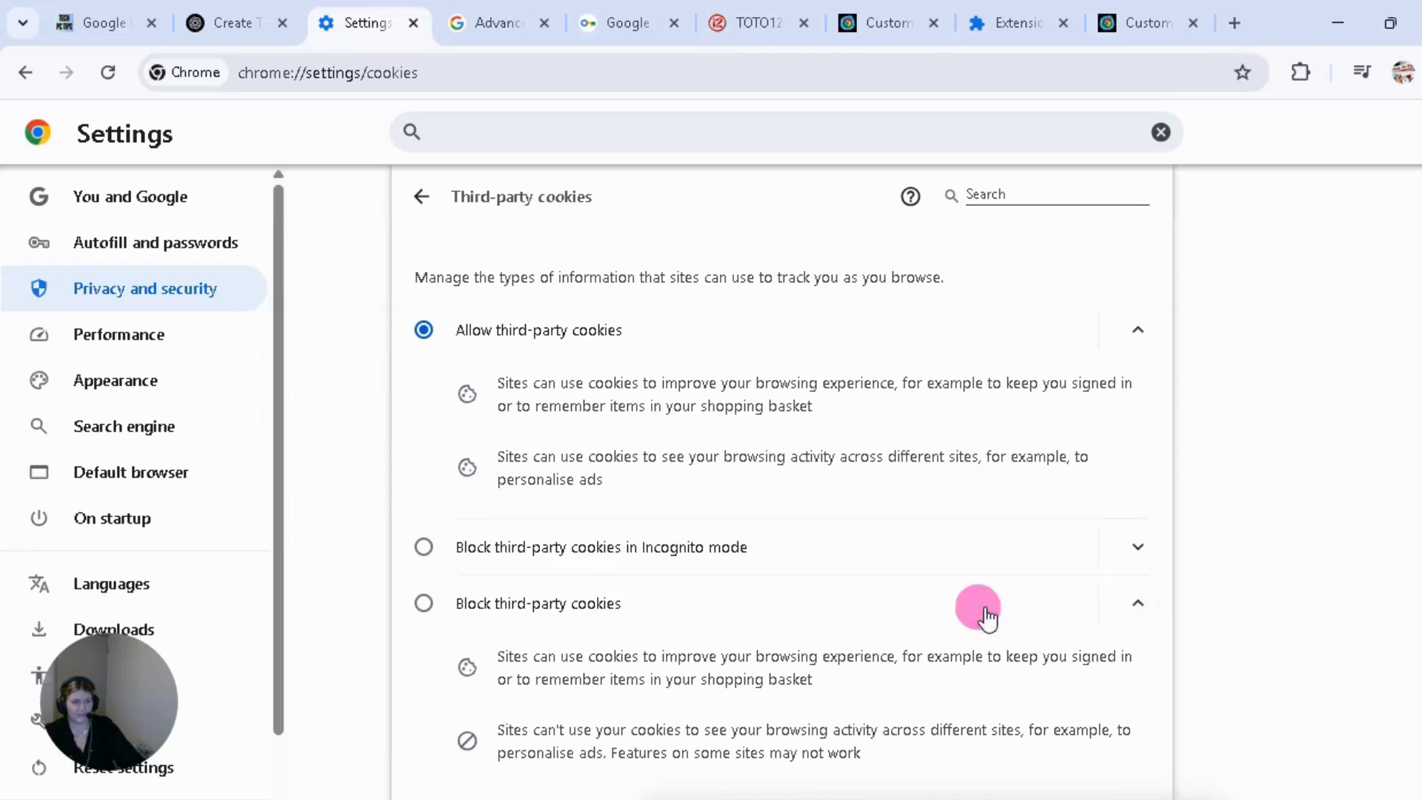
pyautogui.click(1140, 604)
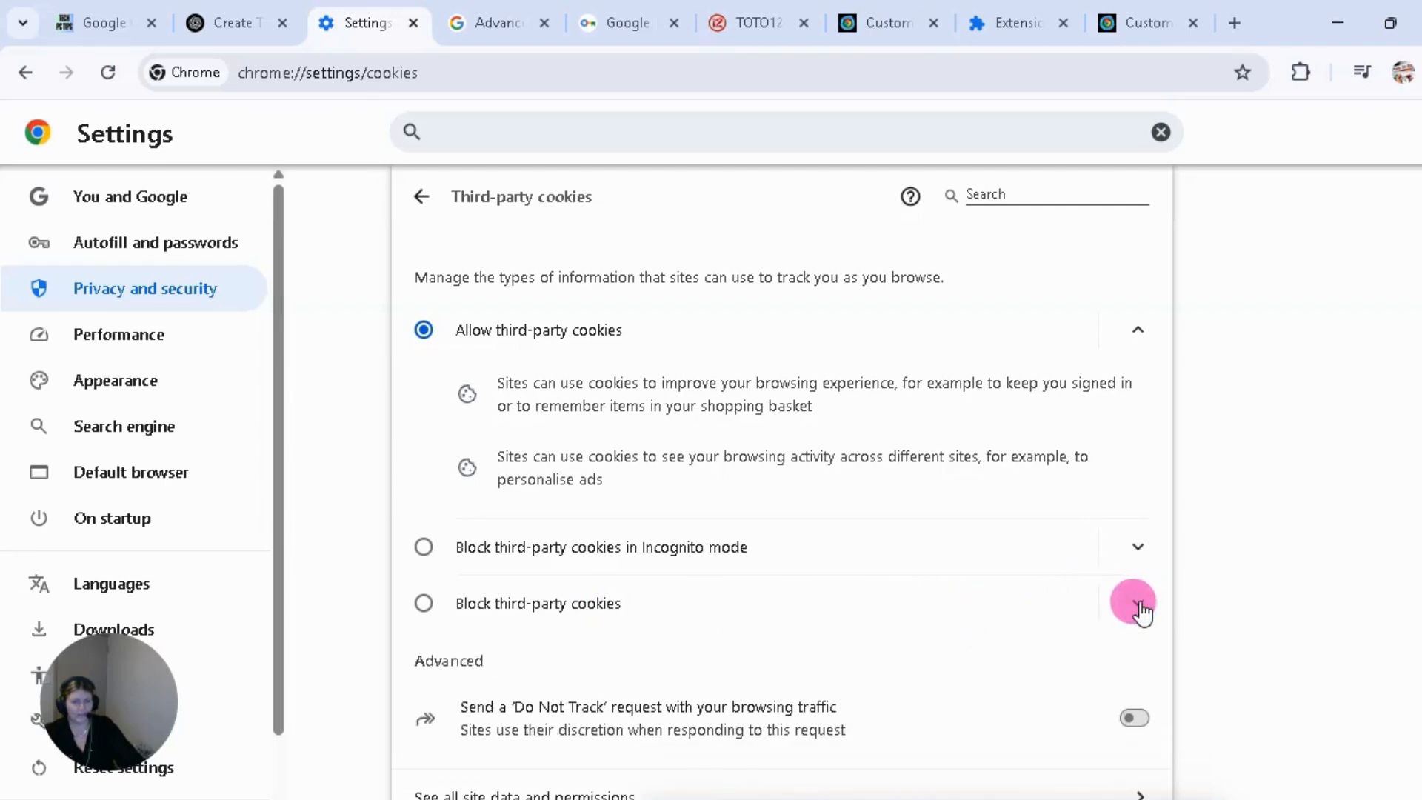
pyautogui.click(1139, 604)
pyautogui.scroll(-2, 753, 603)
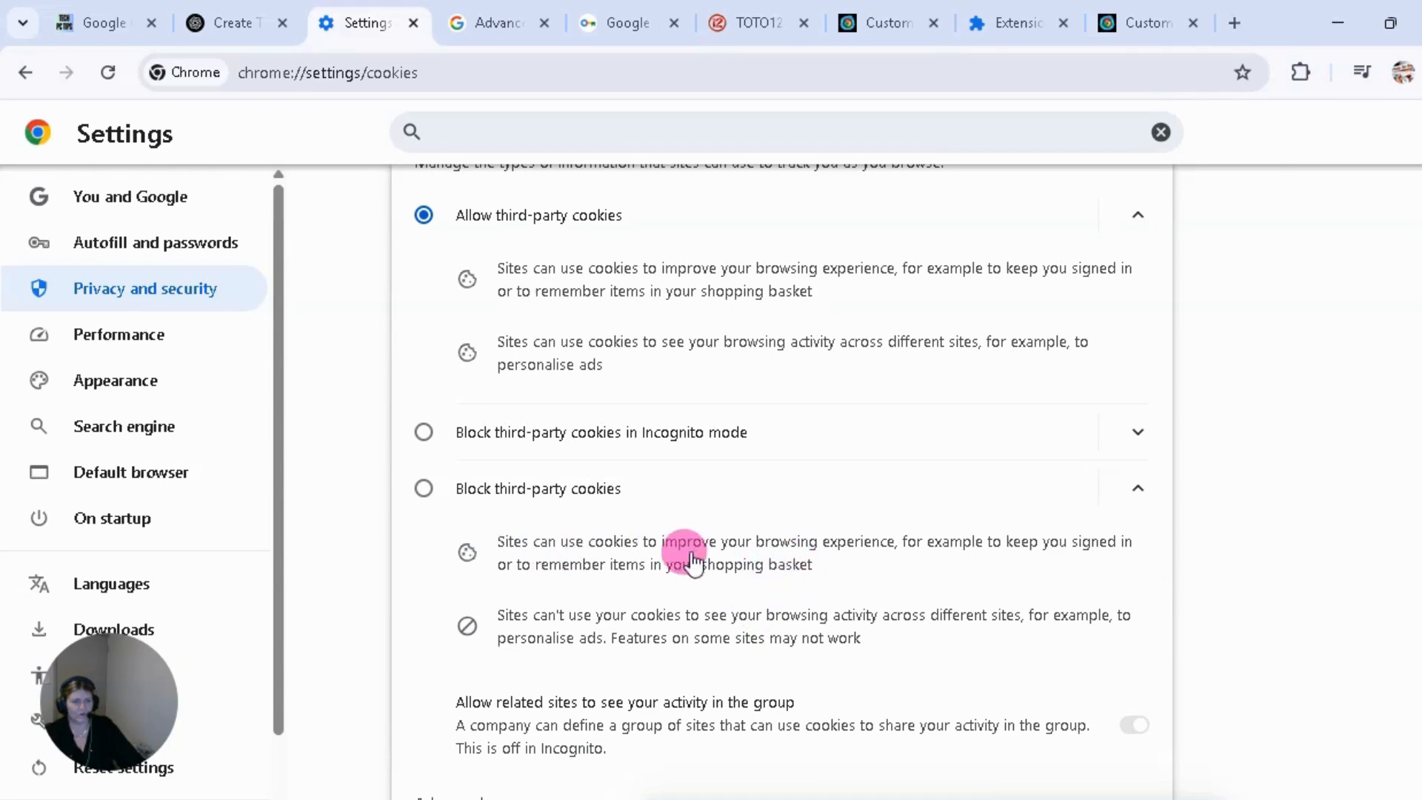
pyautogui.click(1136, 432)
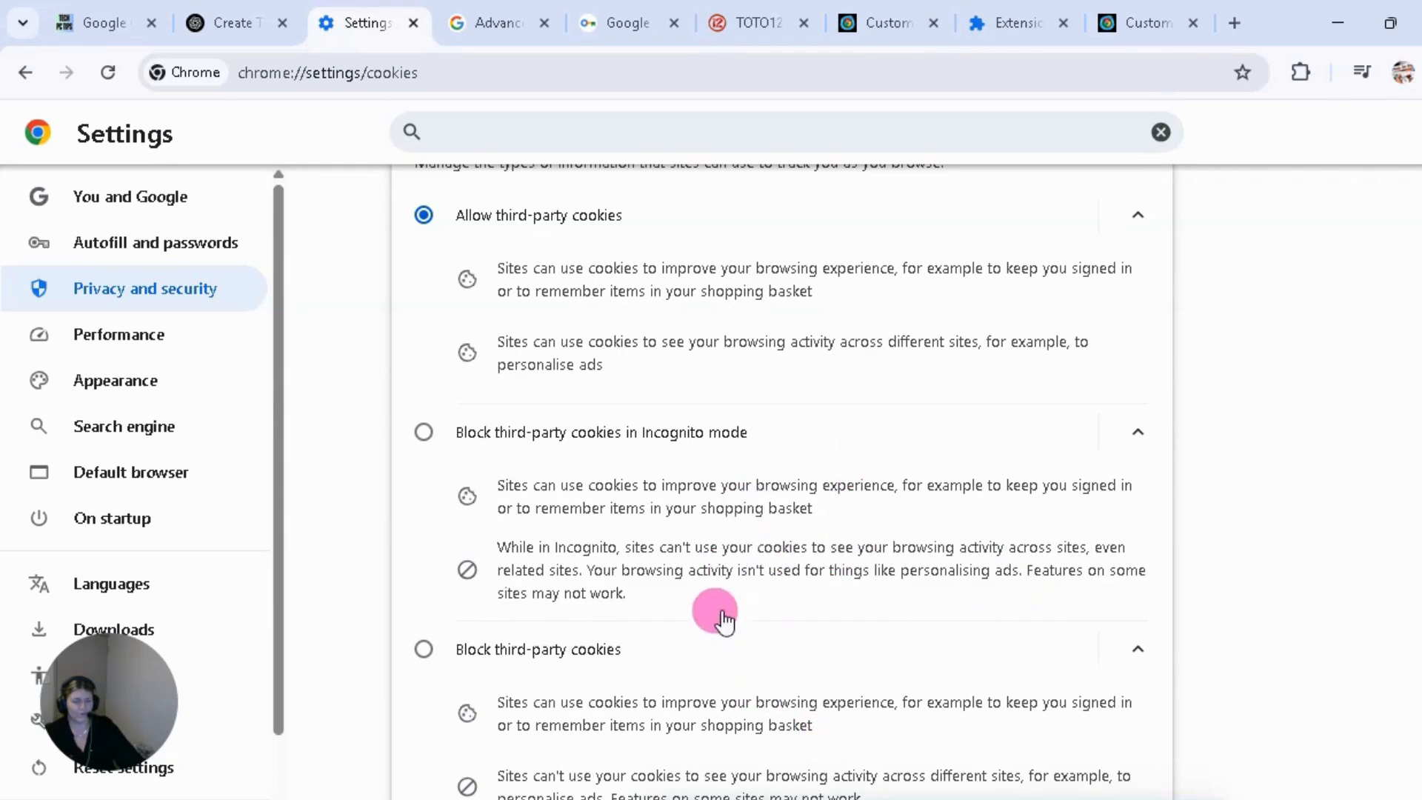
pyautogui.scroll(-3, 696, 522)
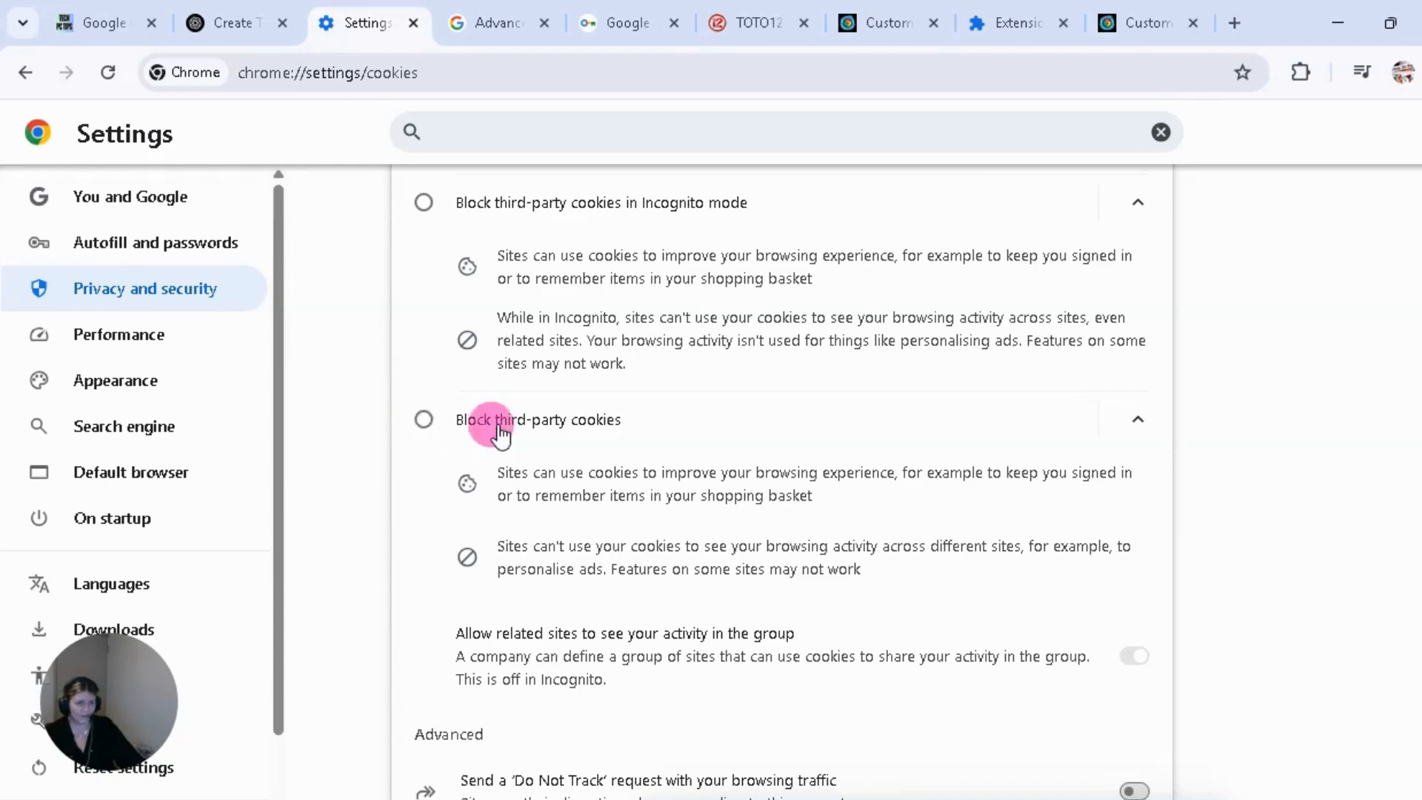
pyautogui.scroll(-2, 750, 488)
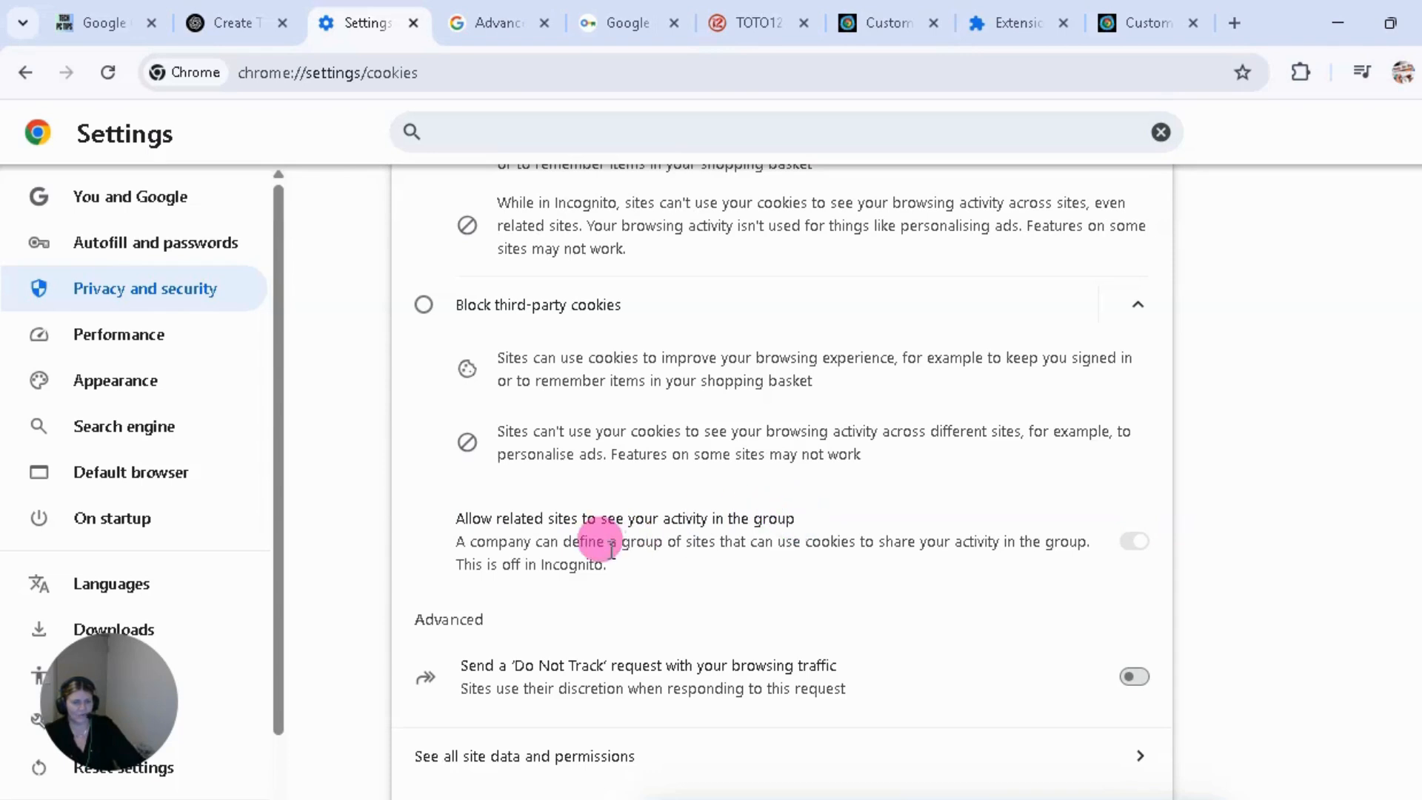
# Turn on sending a 'Do Not Track' request with browsing traffic and confirm the choice.
pyautogui.scroll(-2, 570, 556)
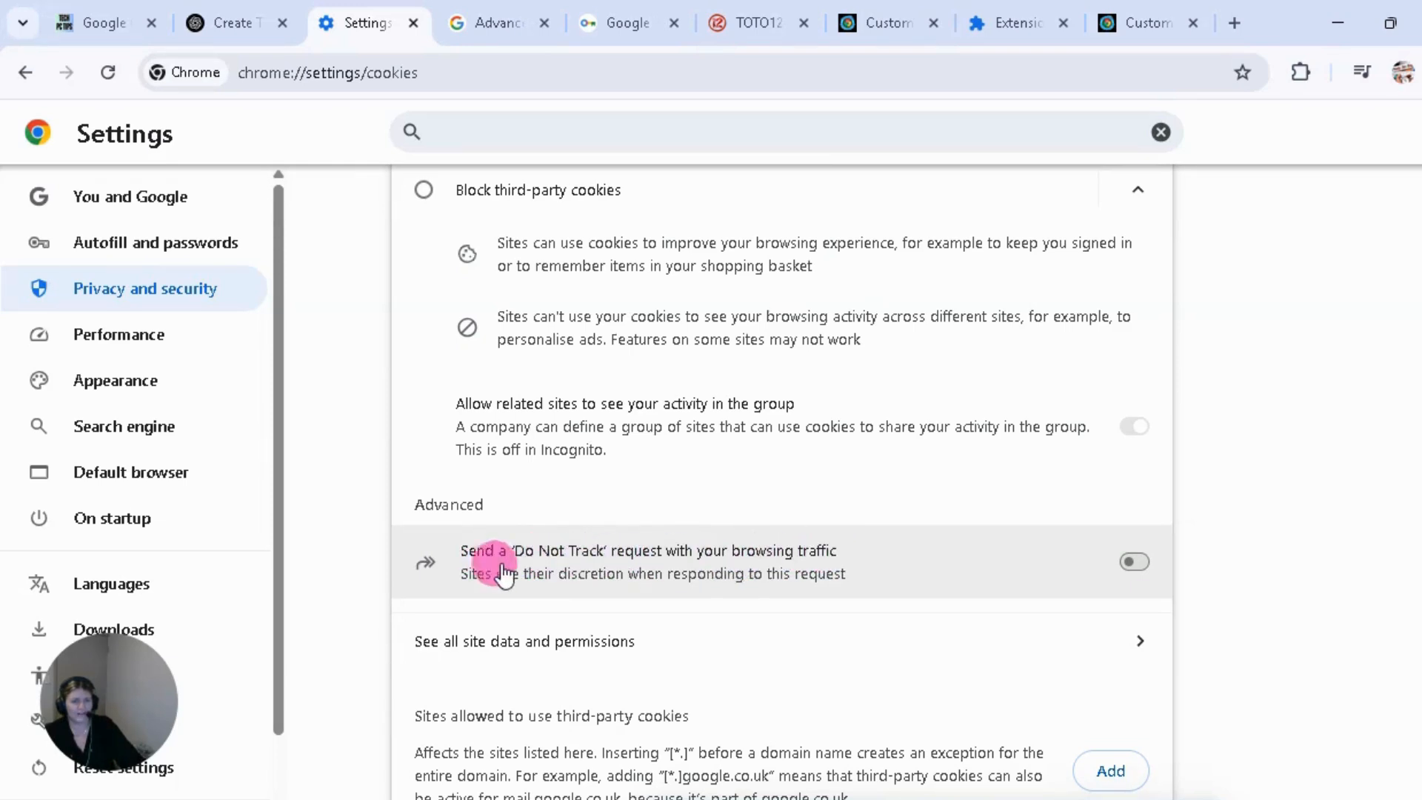
pyautogui.click(1137, 562)
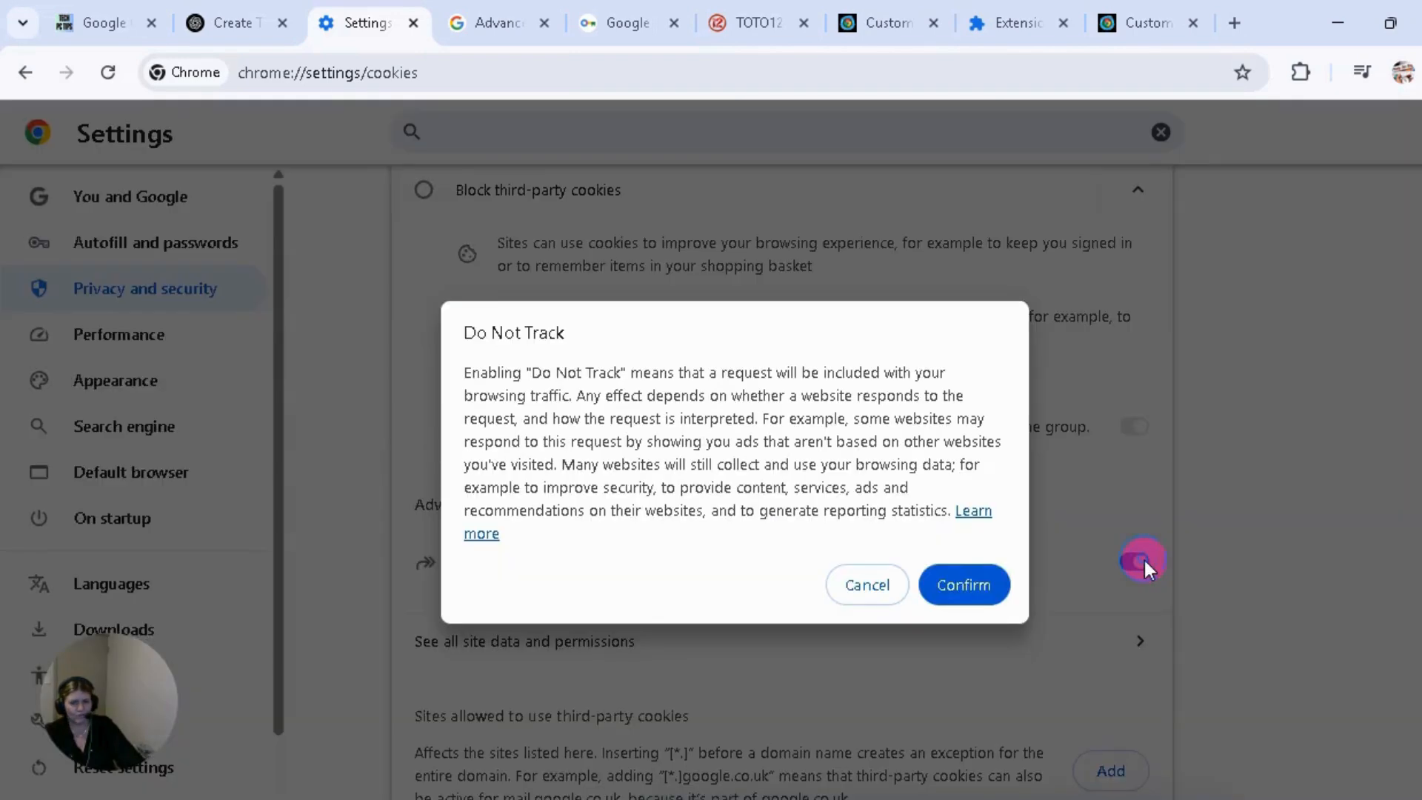
pyautogui.click(955, 586)
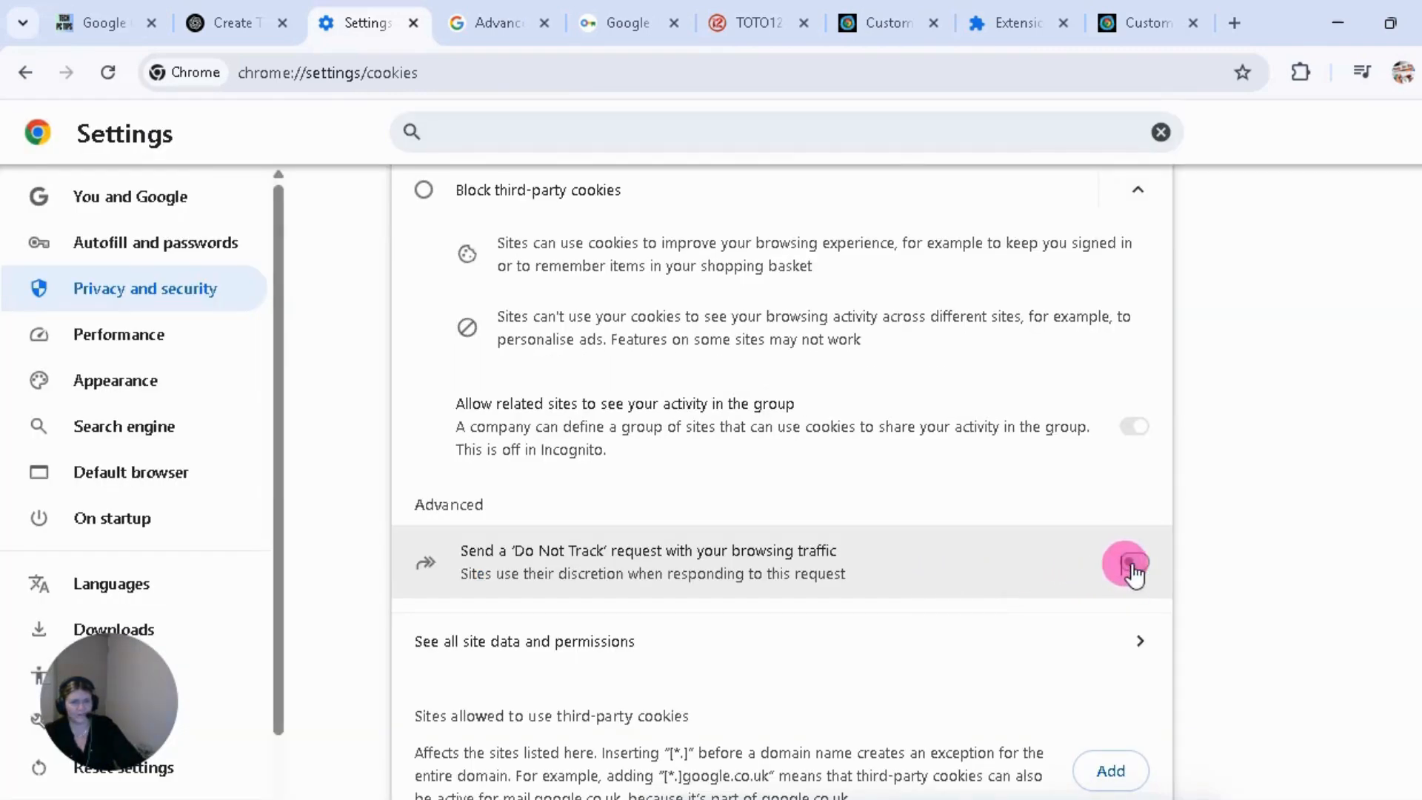
pyautogui.click(1132, 568)
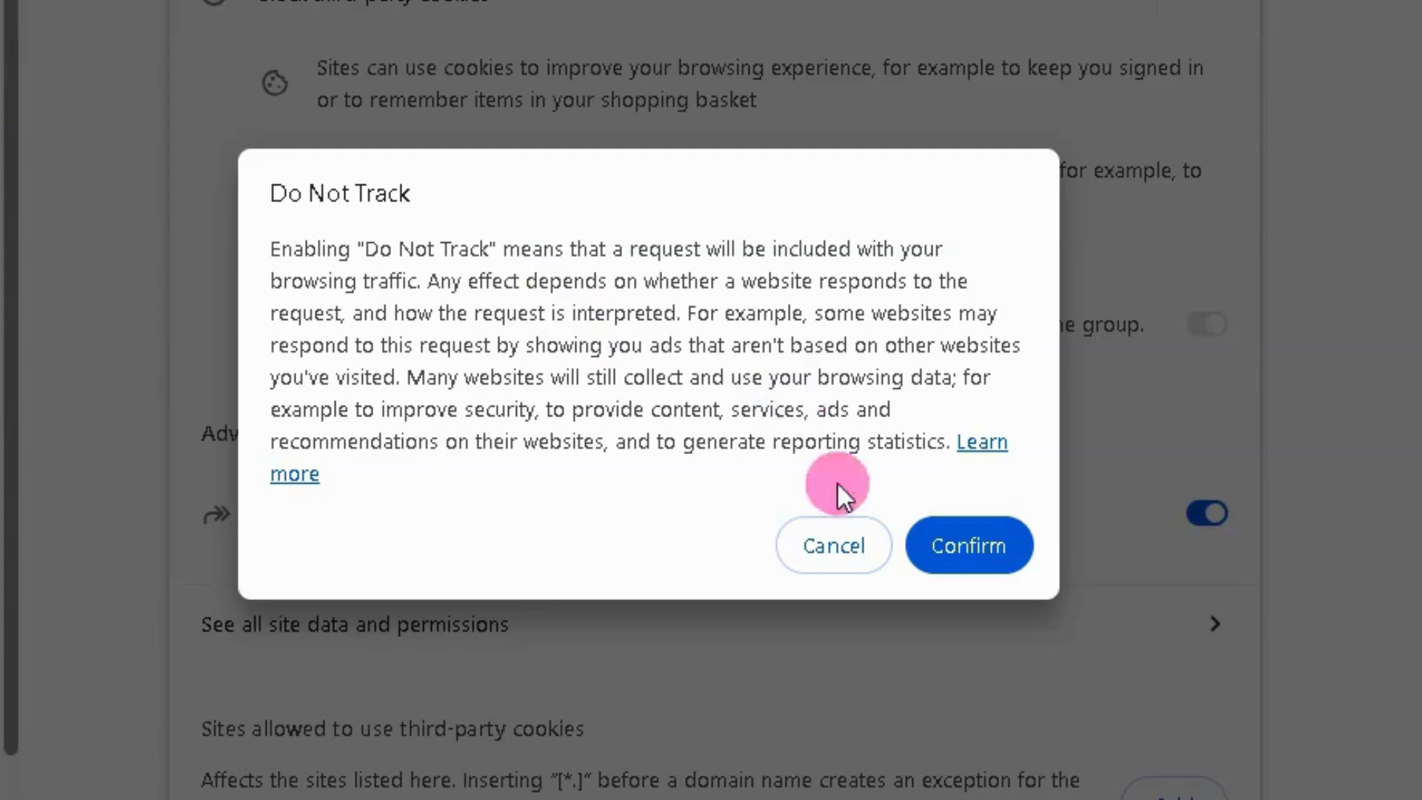
pyautogui.click(963, 547)
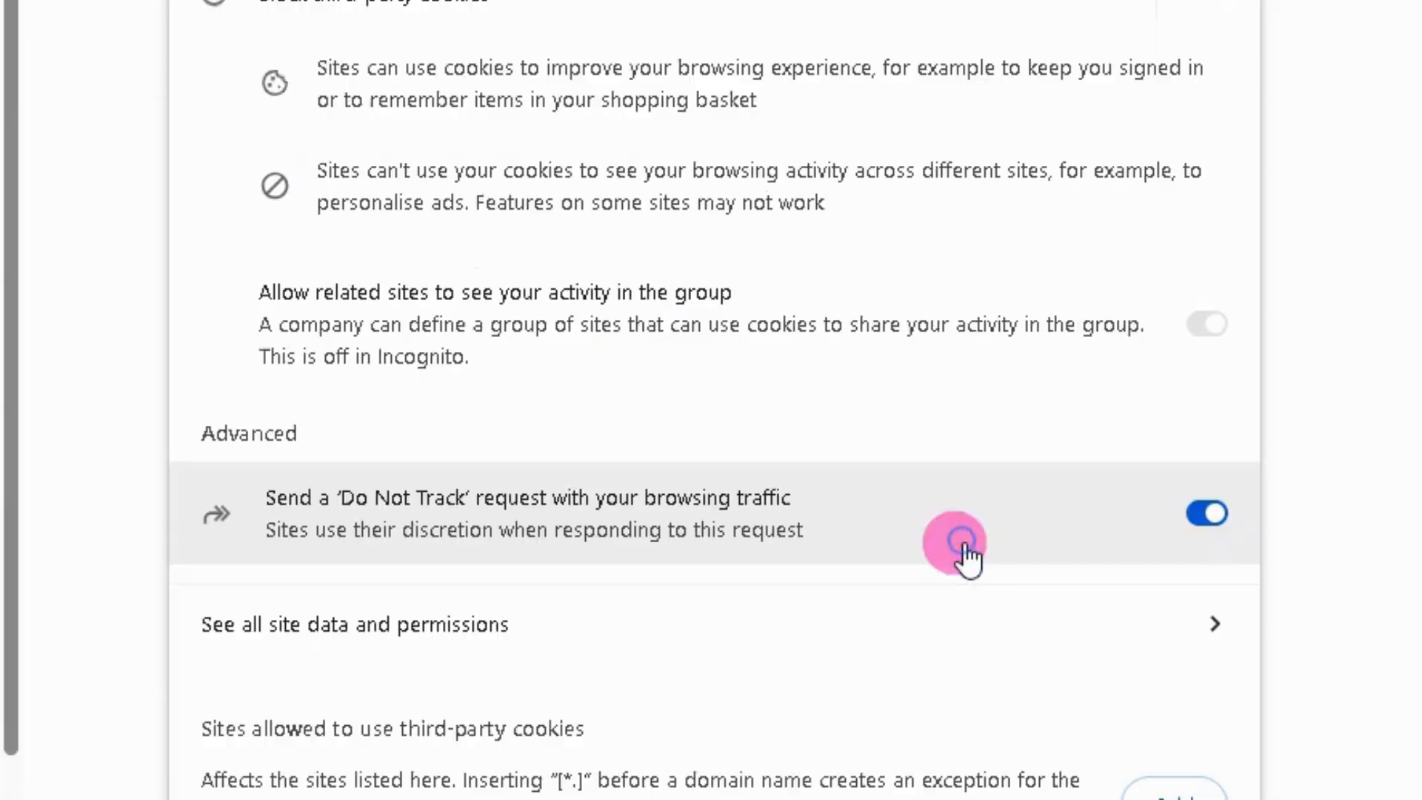
# Change the third-party cookies setting to "Block third-party cookies" and collapse the details of all the cookie options.
pyautogui.scroll(6, 964, 547)
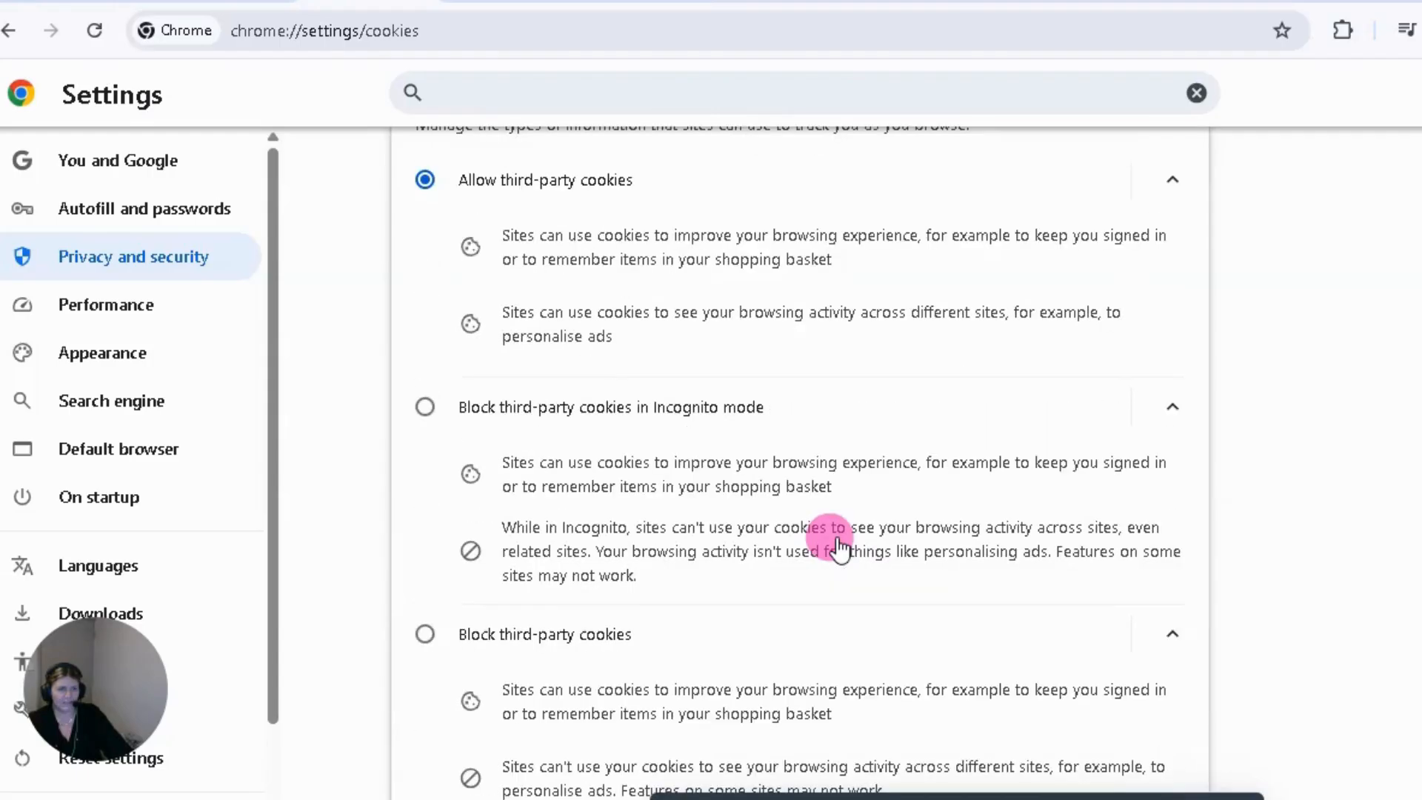
pyautogui.click(426, 300)
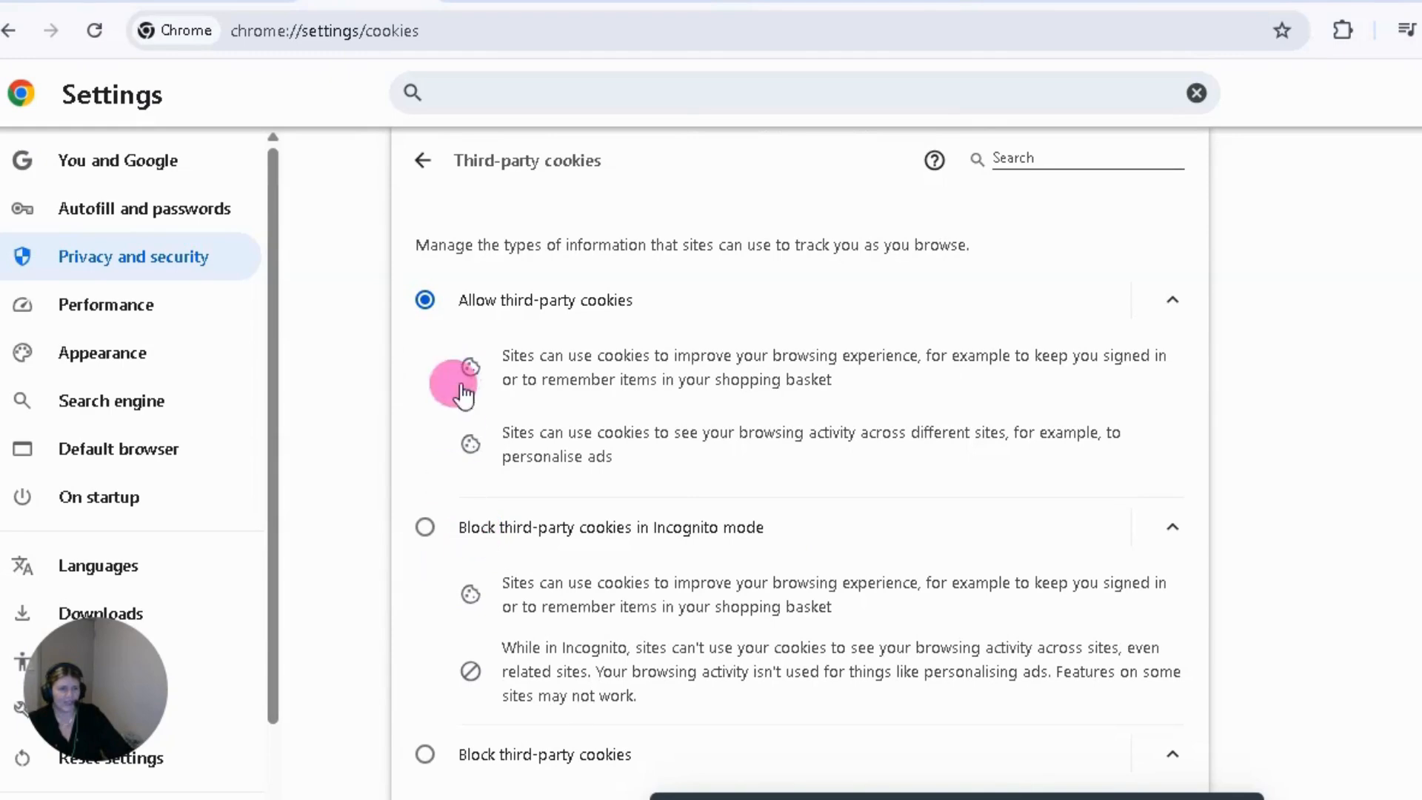
pyautogui.click(1172, 301)
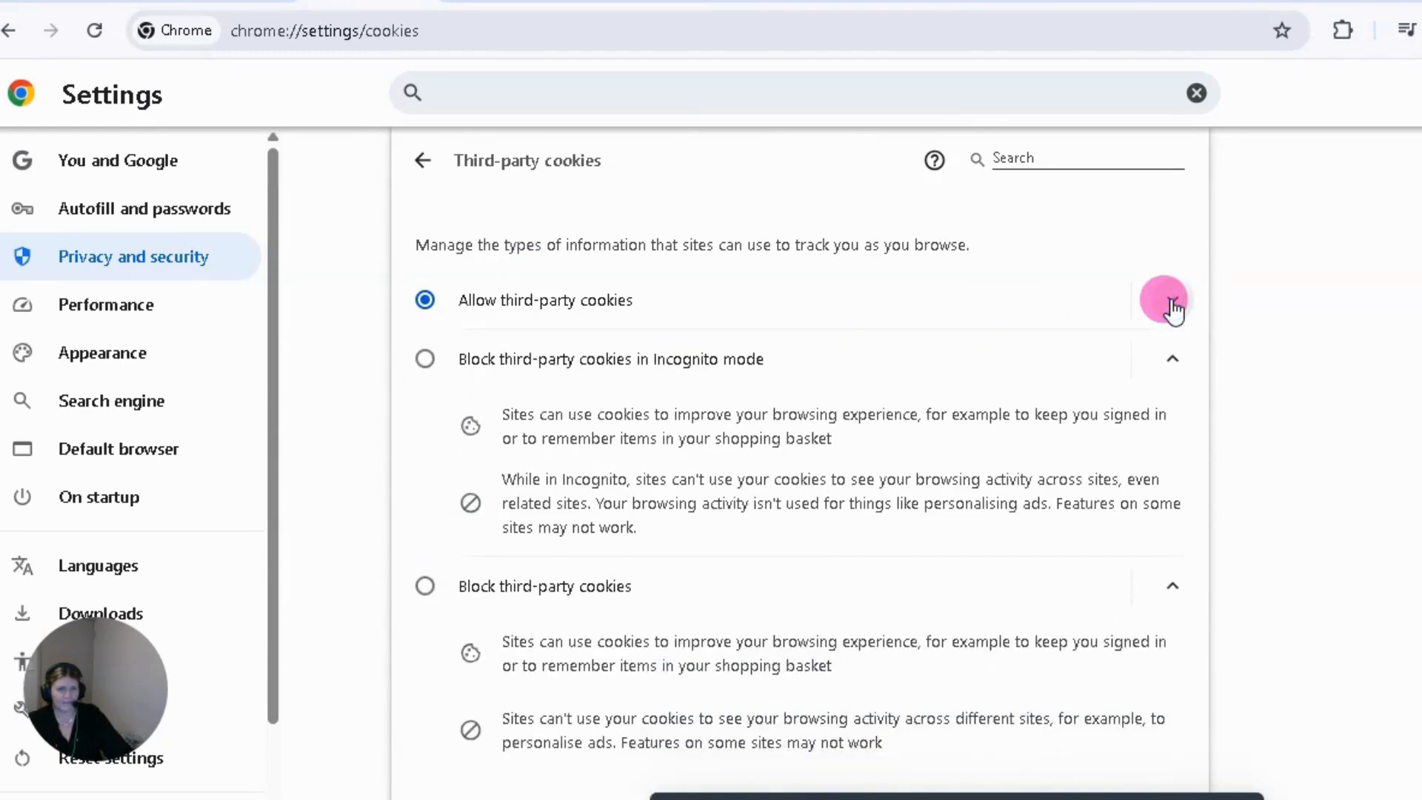
pyautogui.click(1172, 302)
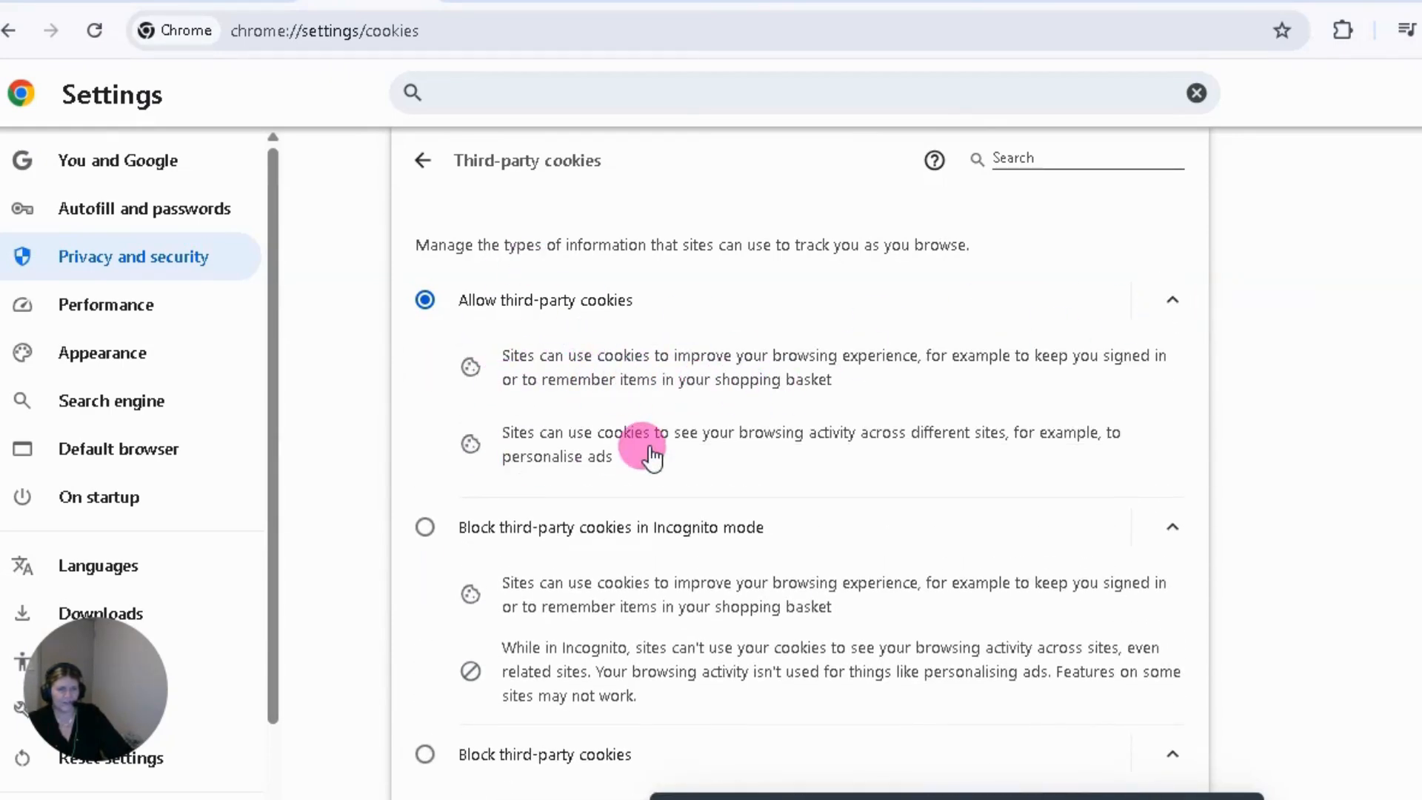
pyautogui.scroll(-3, 651, 455)
pyautogui.click(426, 514)
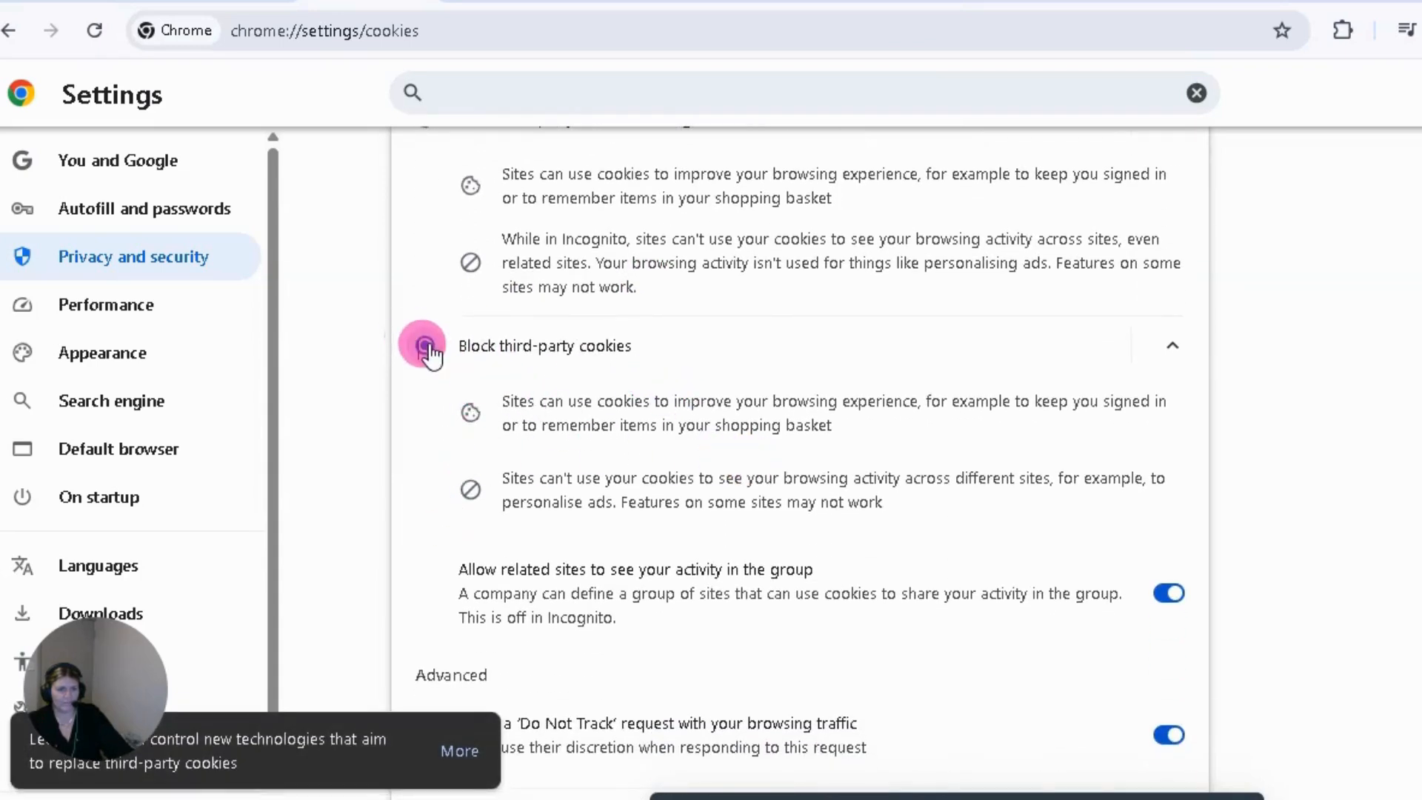
pyautogui.click(1175, 345)
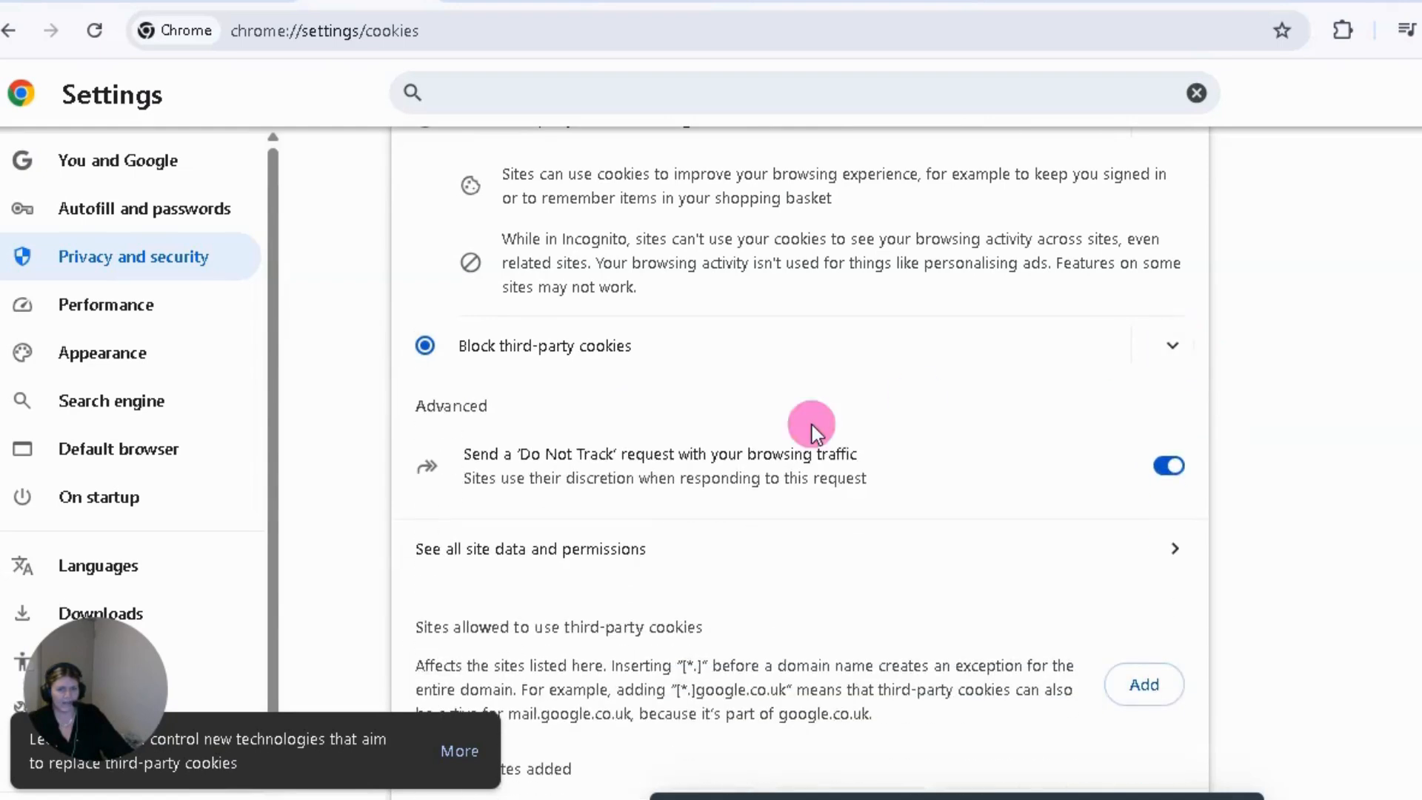
pyautogui.scroll(3, 732, 428)
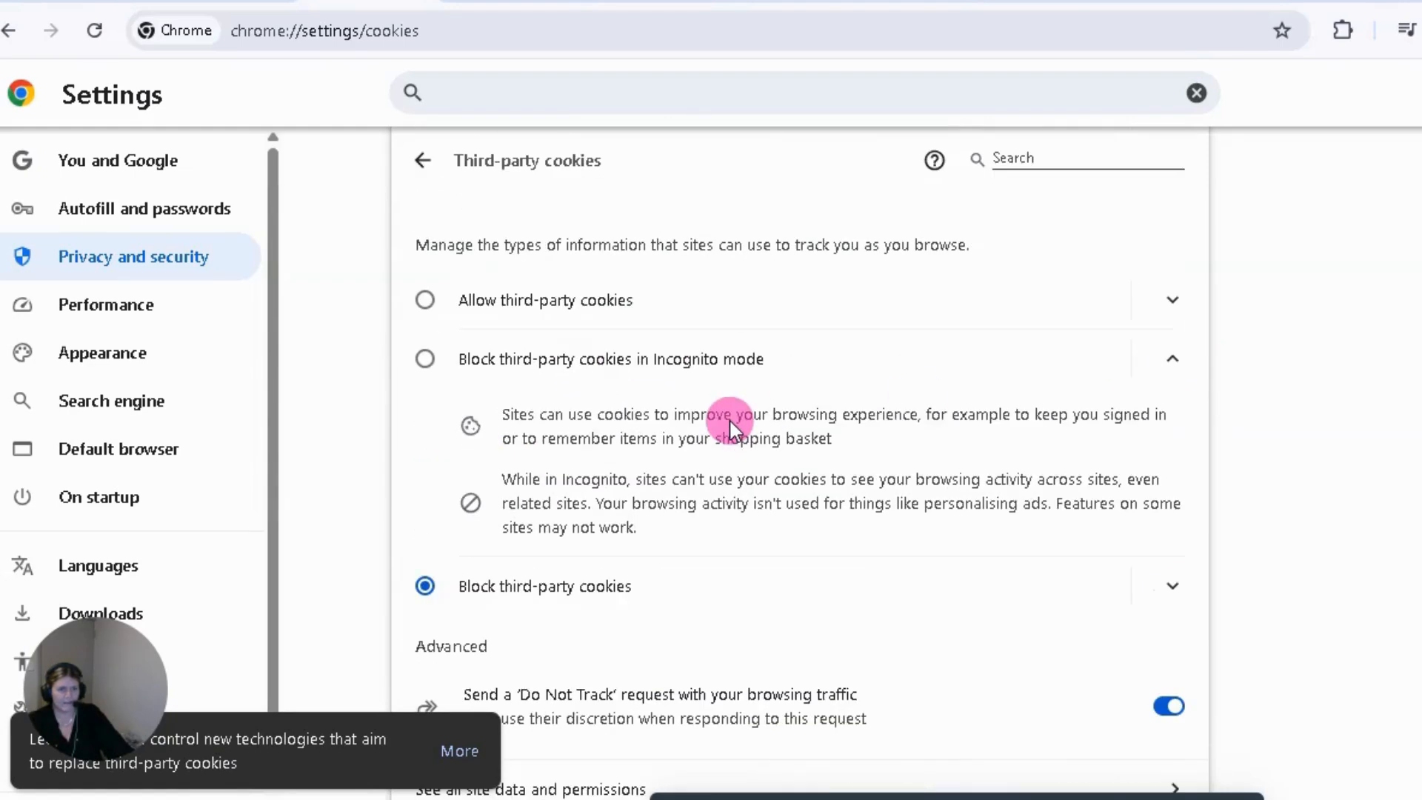
pyautogui.click(1170, 362)
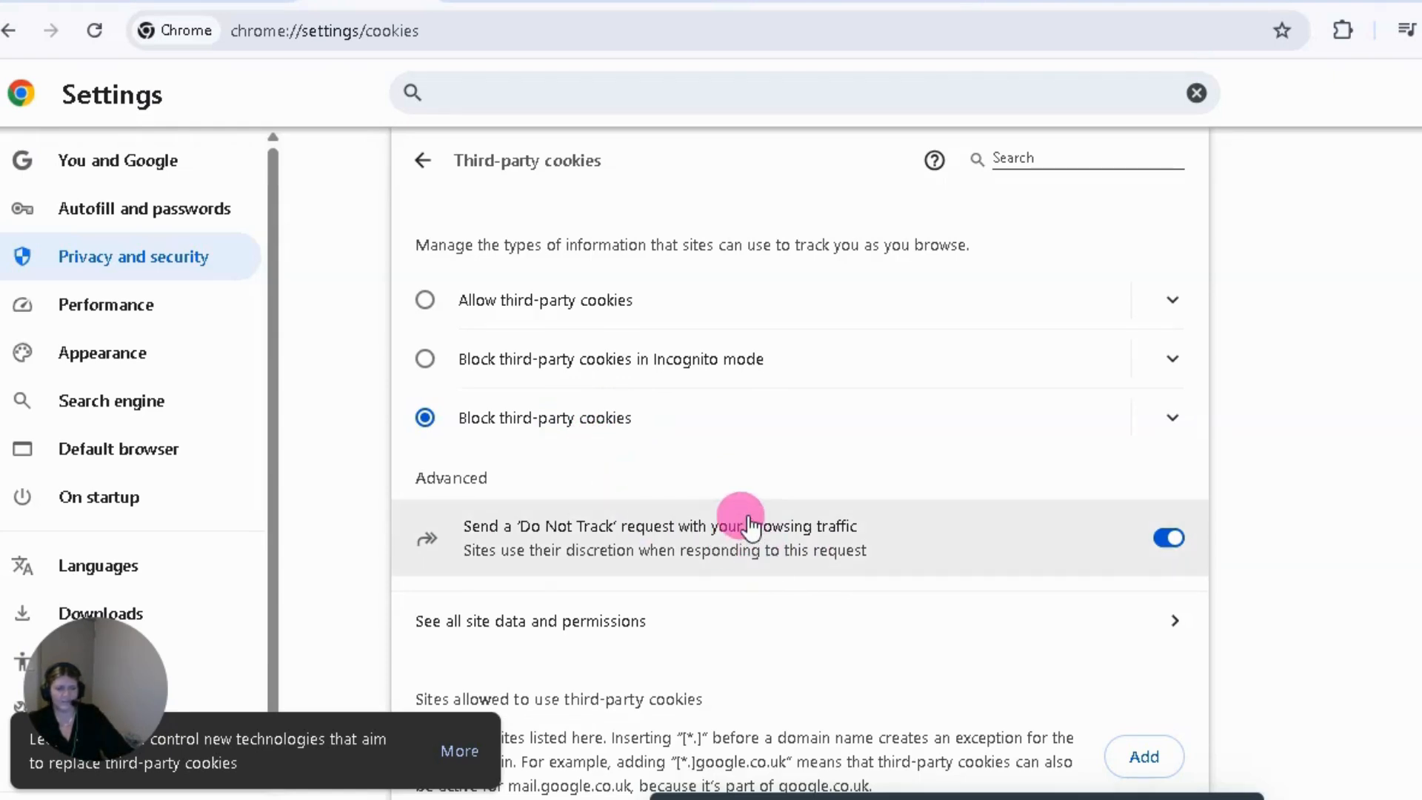
# In the autofill payment methods, require manual verification for every autofill payment, authorising the change with the Windows account password.
pyautogui.click(153, 210)
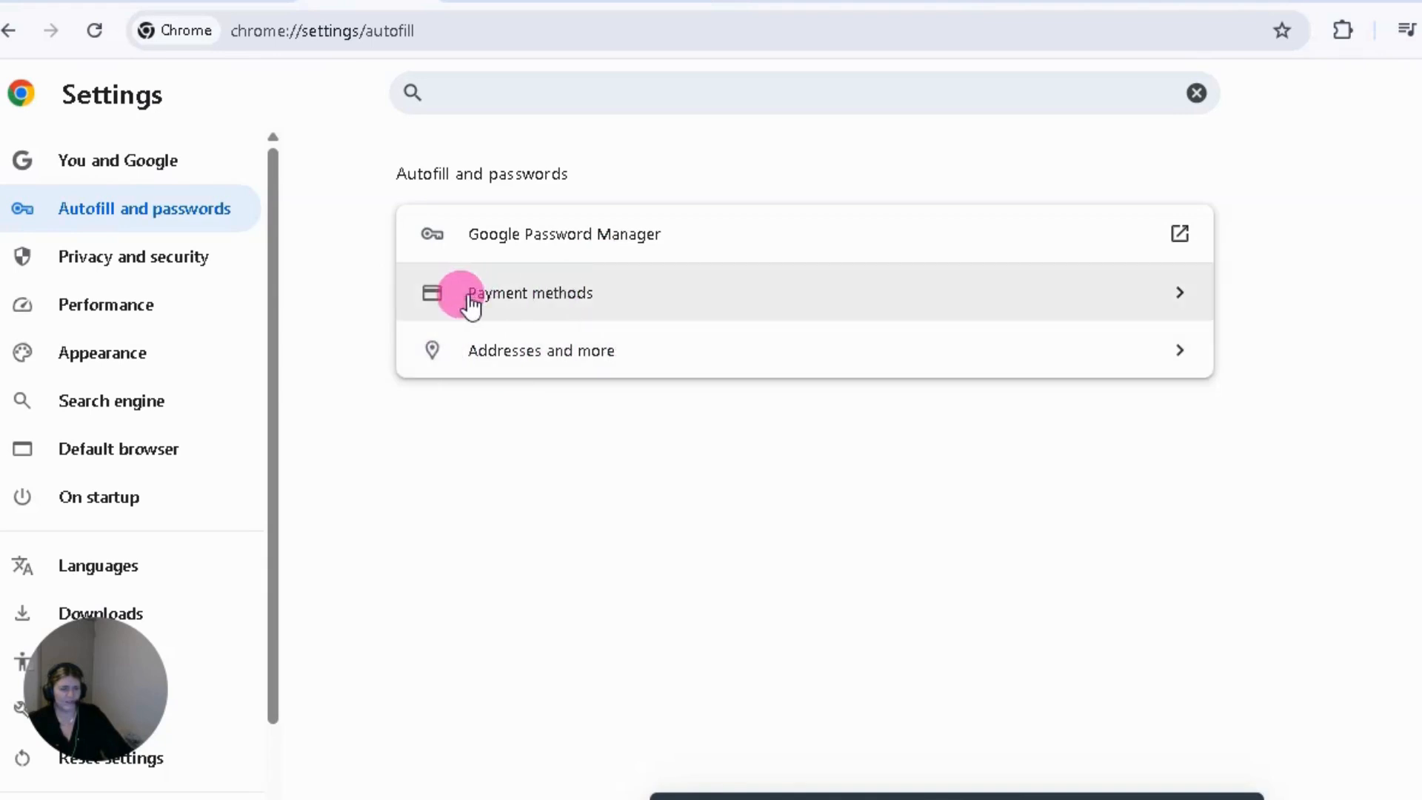
pyautogui.click(561, 296)
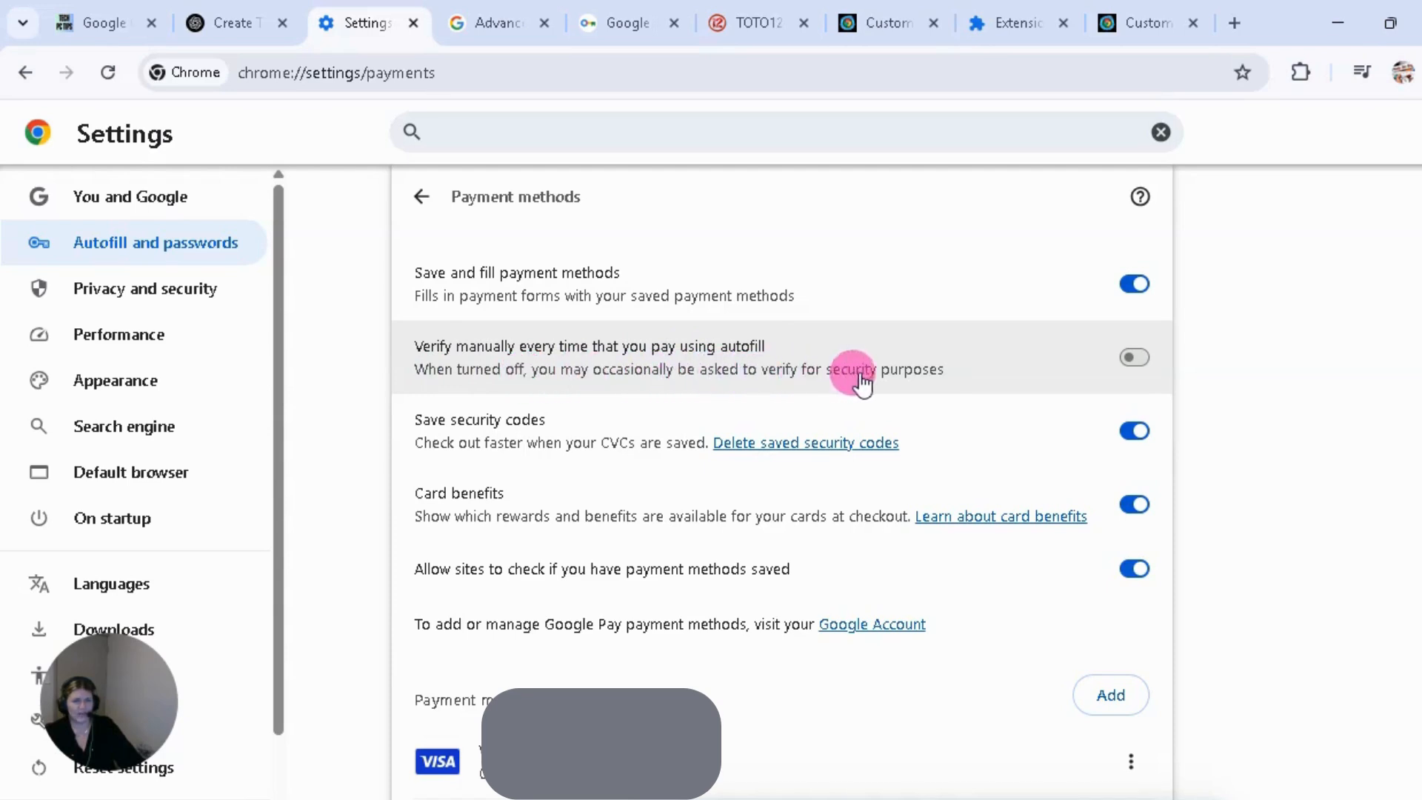
pyautogui.click(1135, 357)
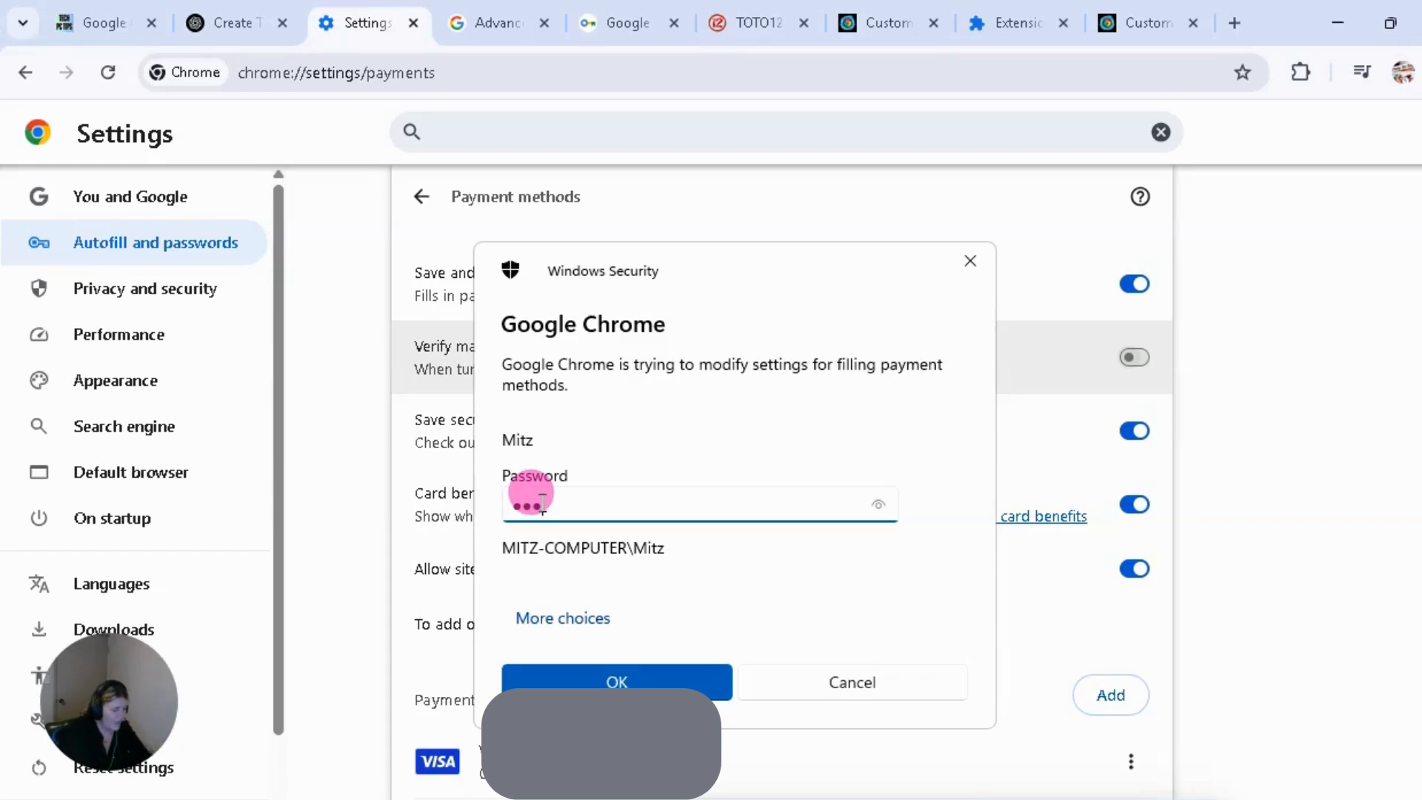
pyautogui.press('Return')
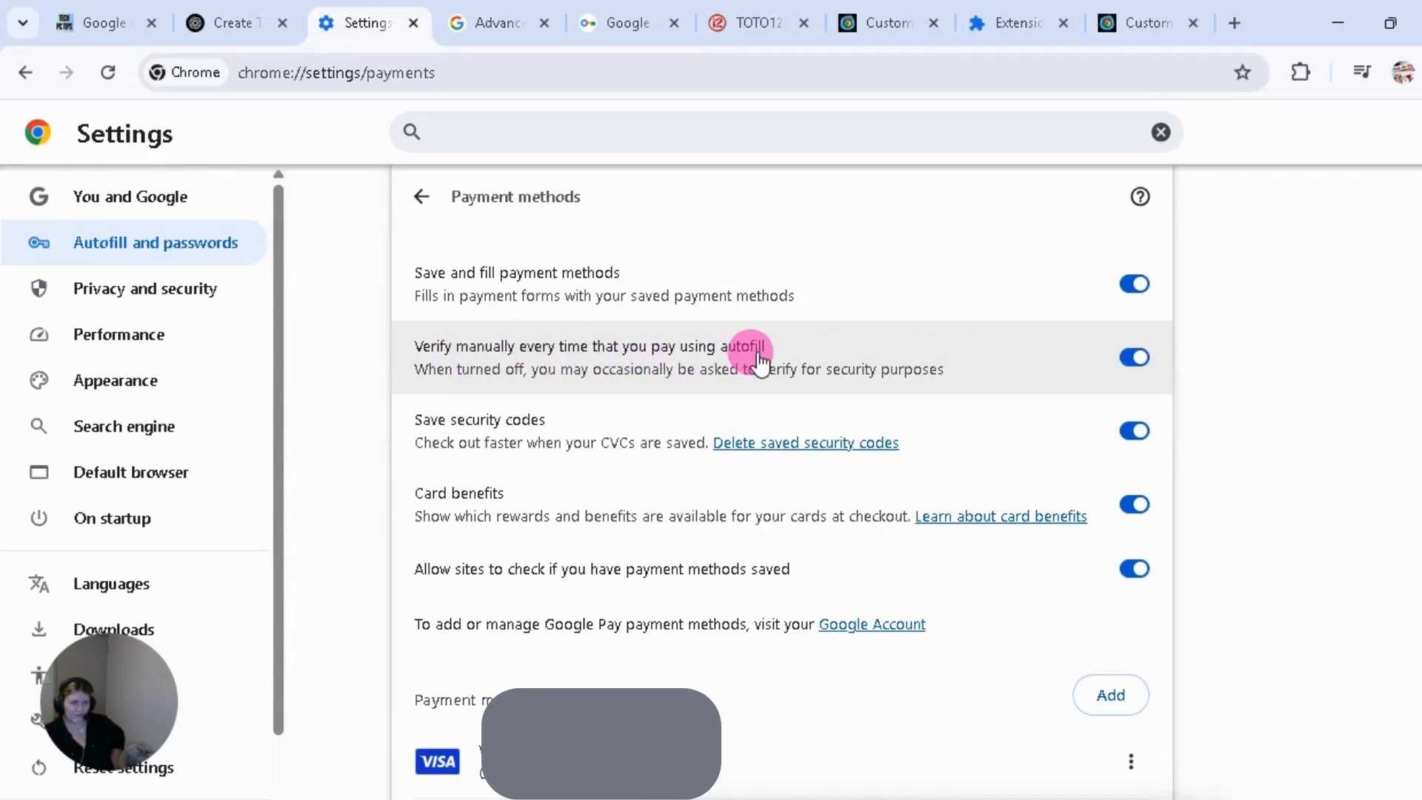
# Delete the second saved Visa card from the list of payment methods and confirm its removal.
pyautogui.scroll(-3, 759, 360)
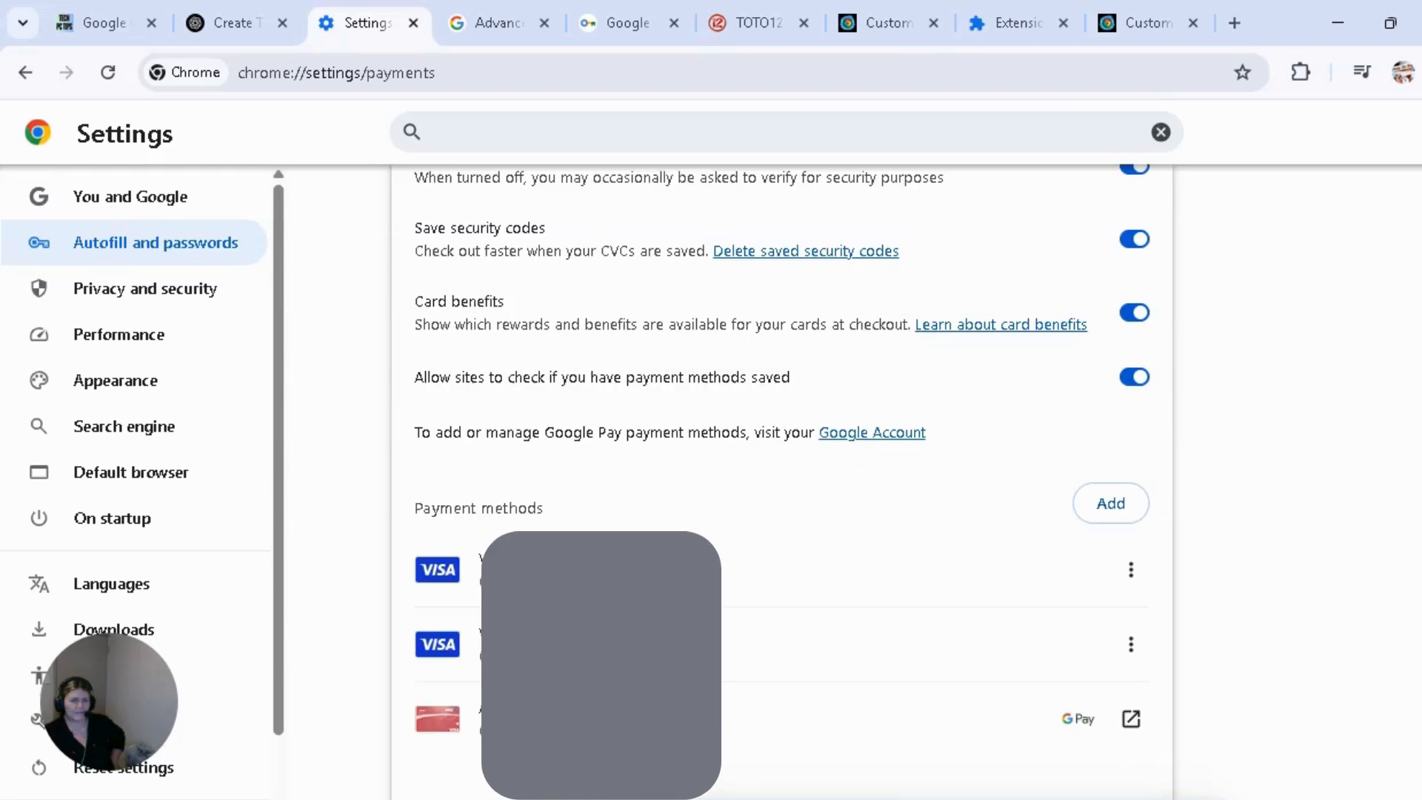
pyautogui.click(1130, 641)
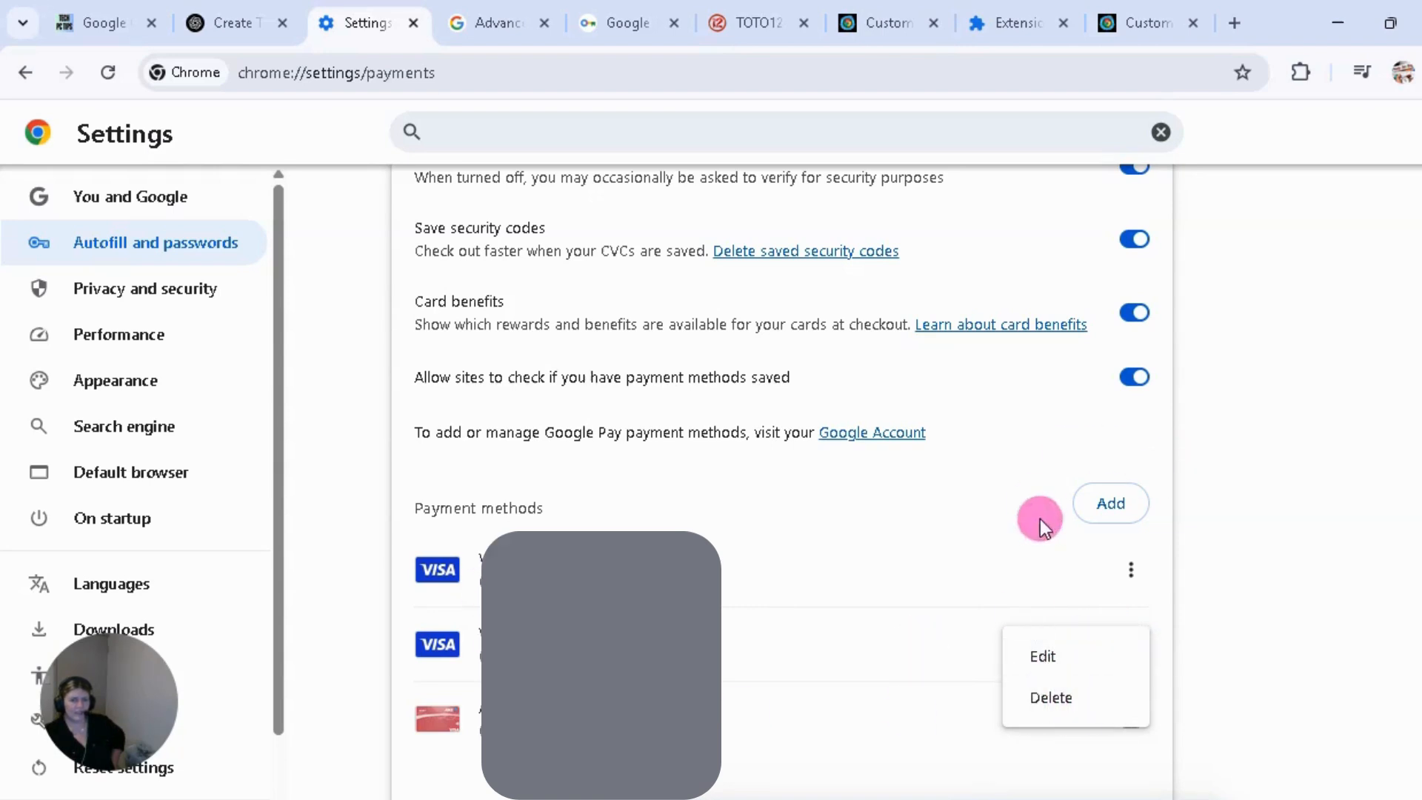
pyautogui.click(1052, 698)
pyautogui.click(964, 502)
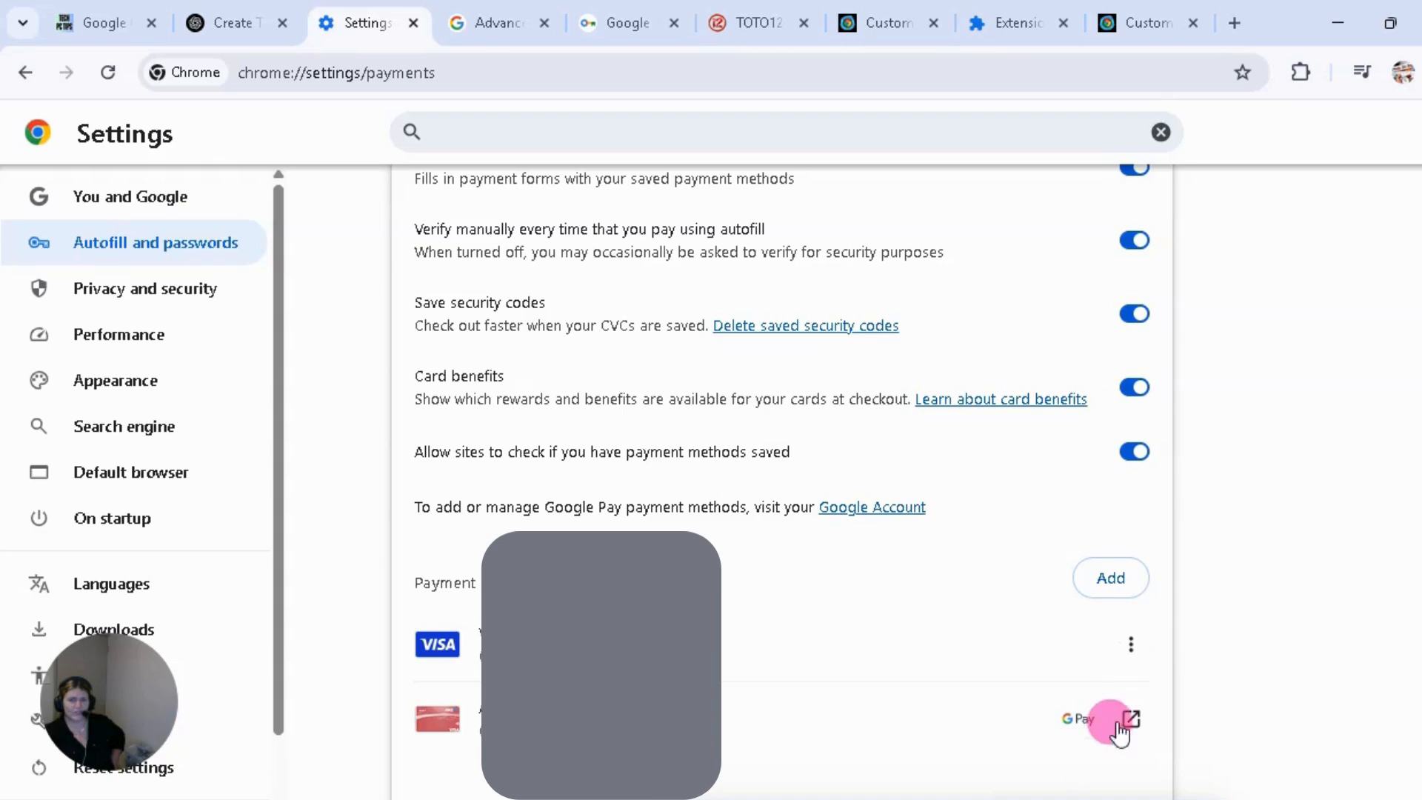
# Turn off card benefits and the saving of security codes, and return to the autofill and passwords overview.
pyautogui.scroll(2, 622, 474)
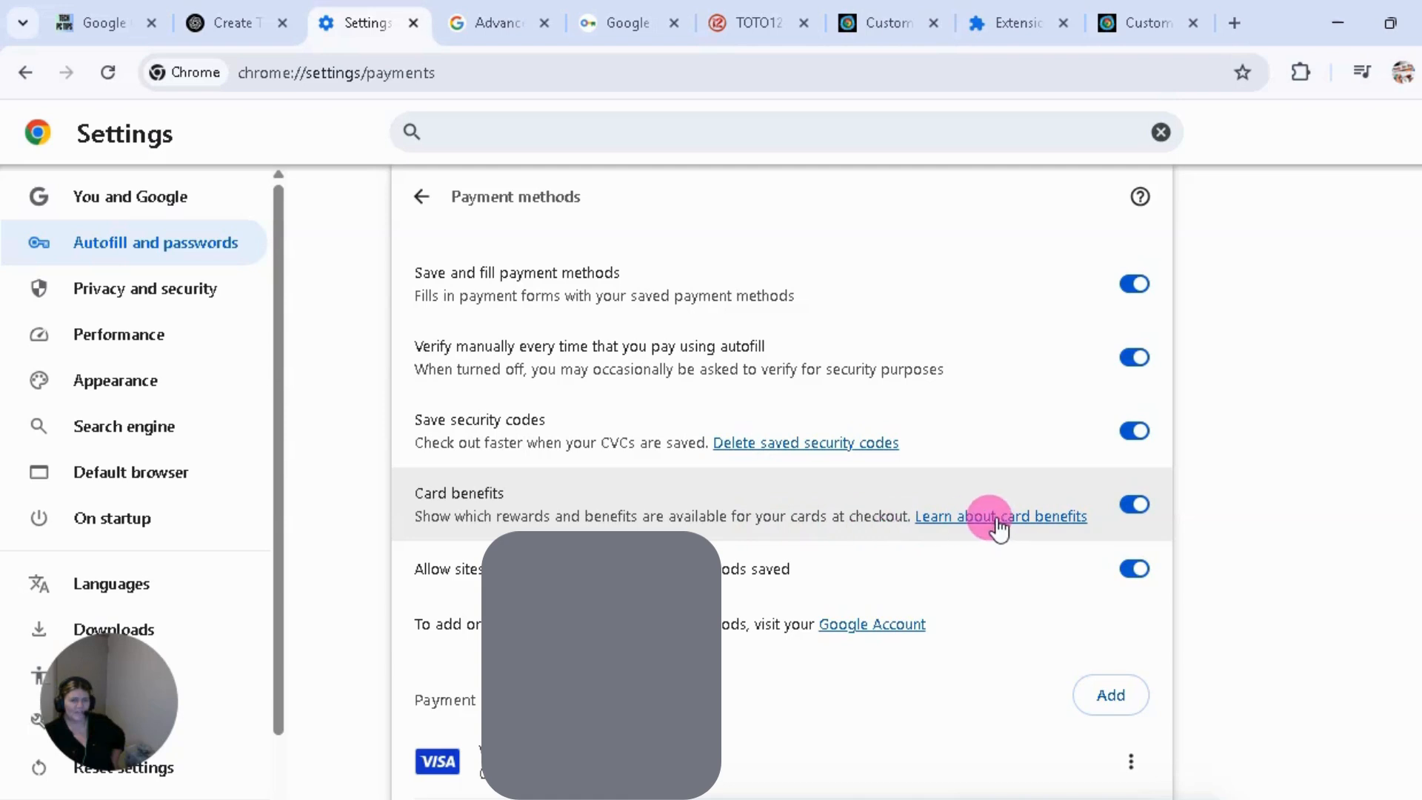
pyautogui.click(1130, 507)
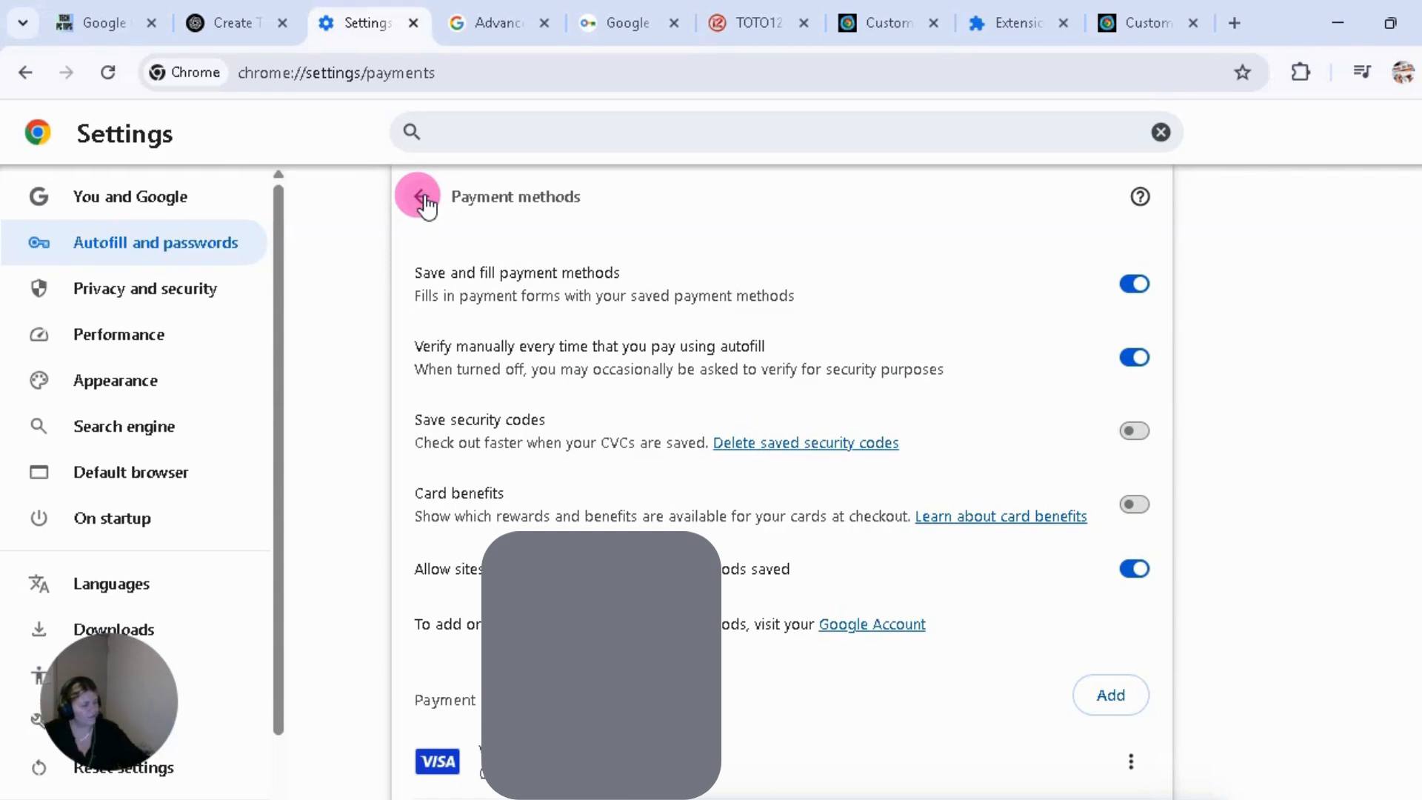
pyautogui.click(426, 206)
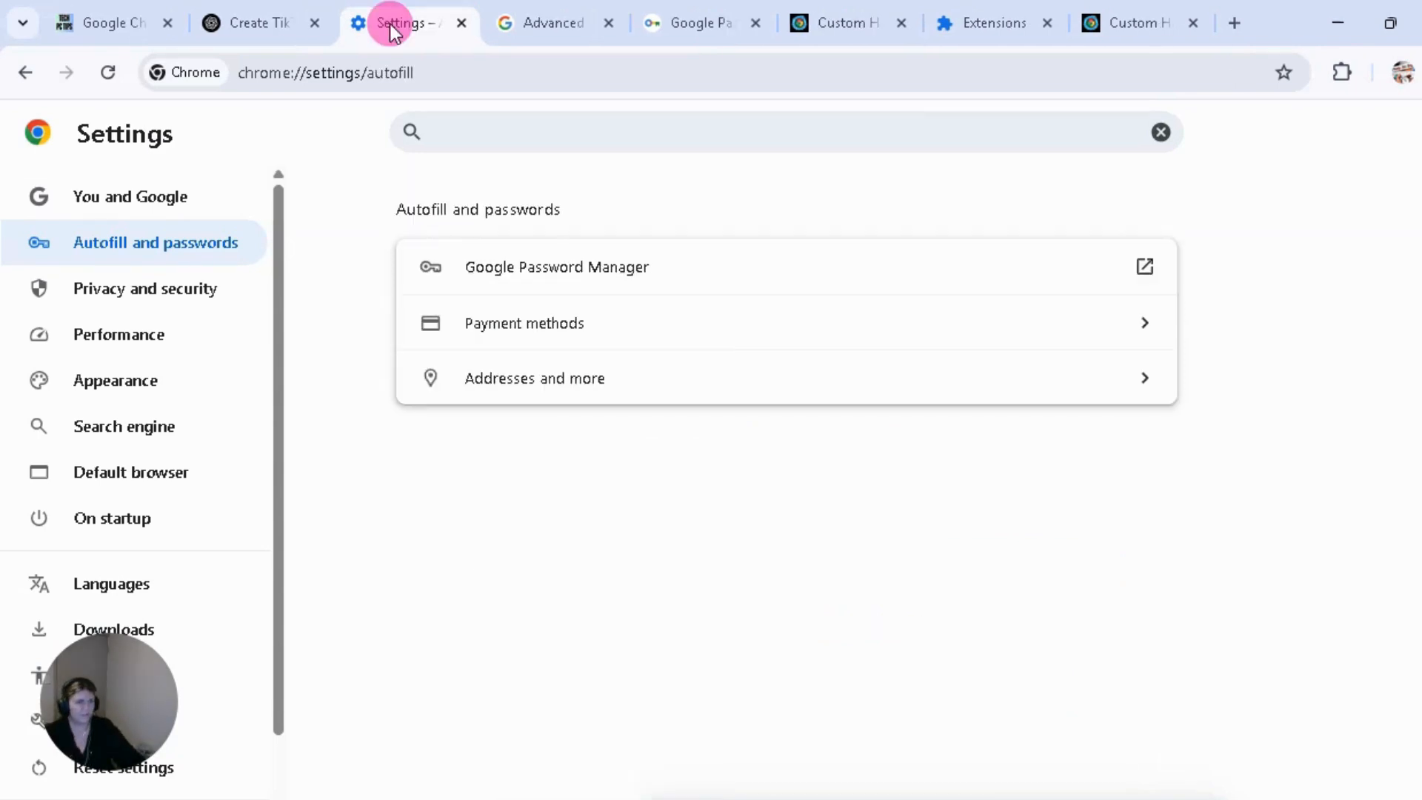
# Open the site settings under Privacy and security and review the recent activity, site permissions and content settings.
pyautogui.click(121, 300)
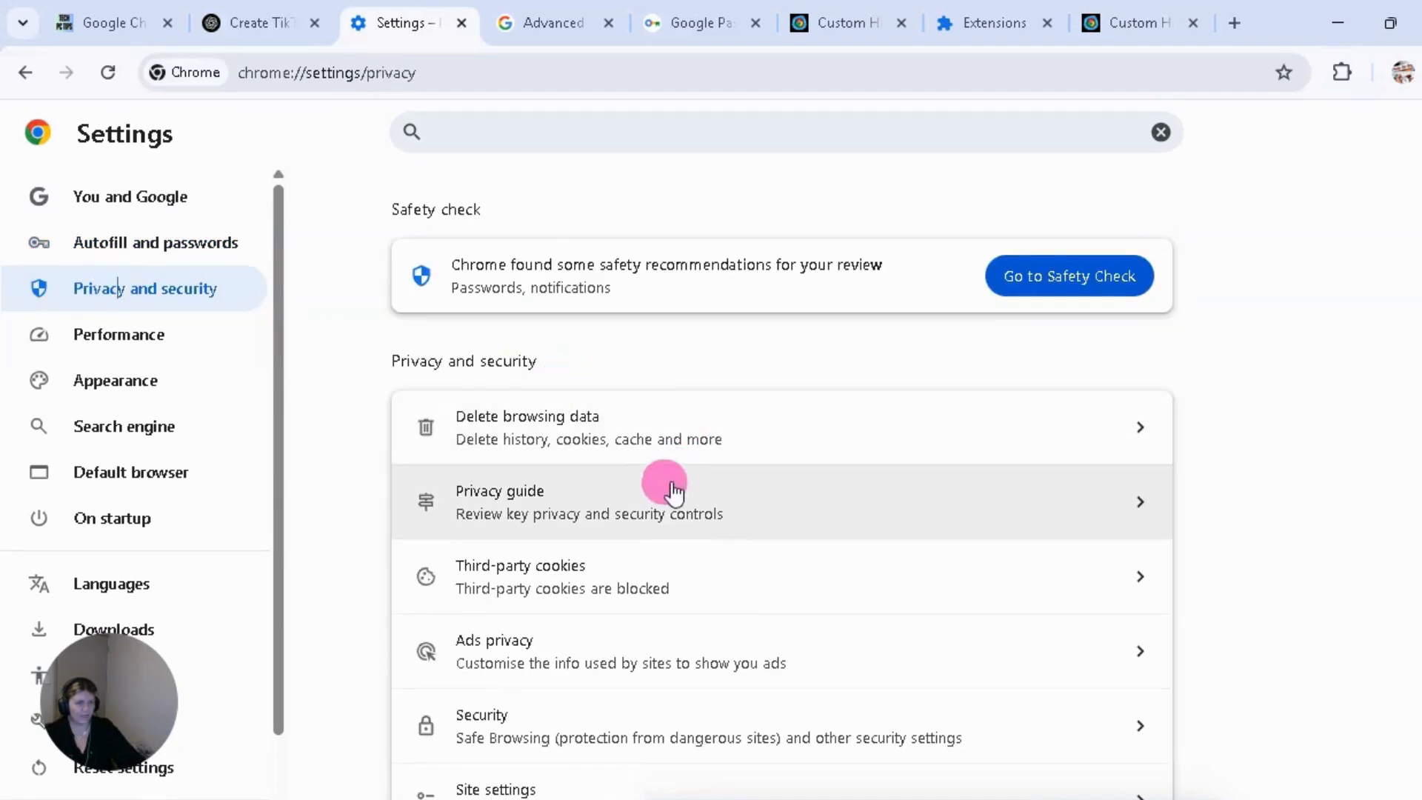
pyautogui.scroll(-1, 672, 582)
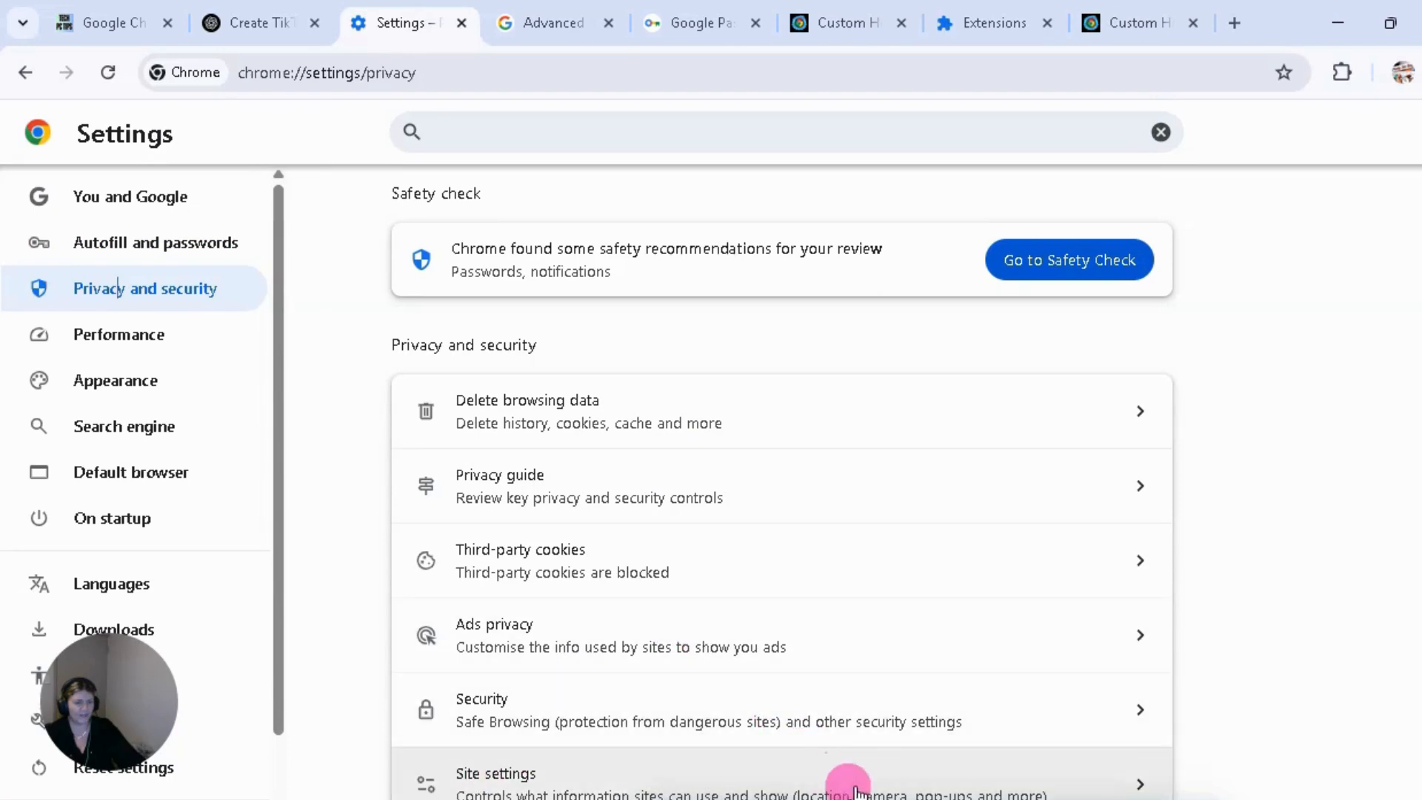
pyautogui.click(485, 778)
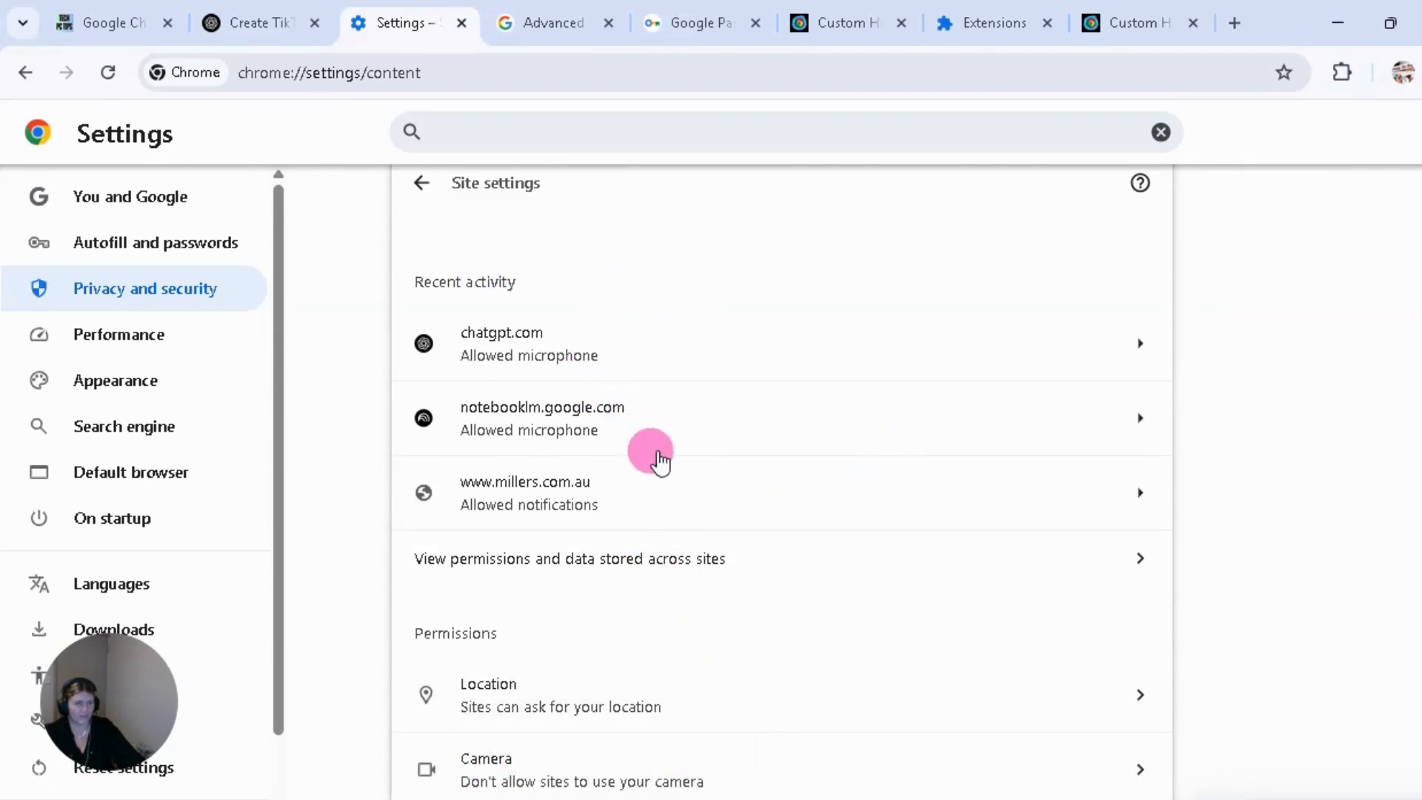
pyautogui.scroll(-3, 659, 459)
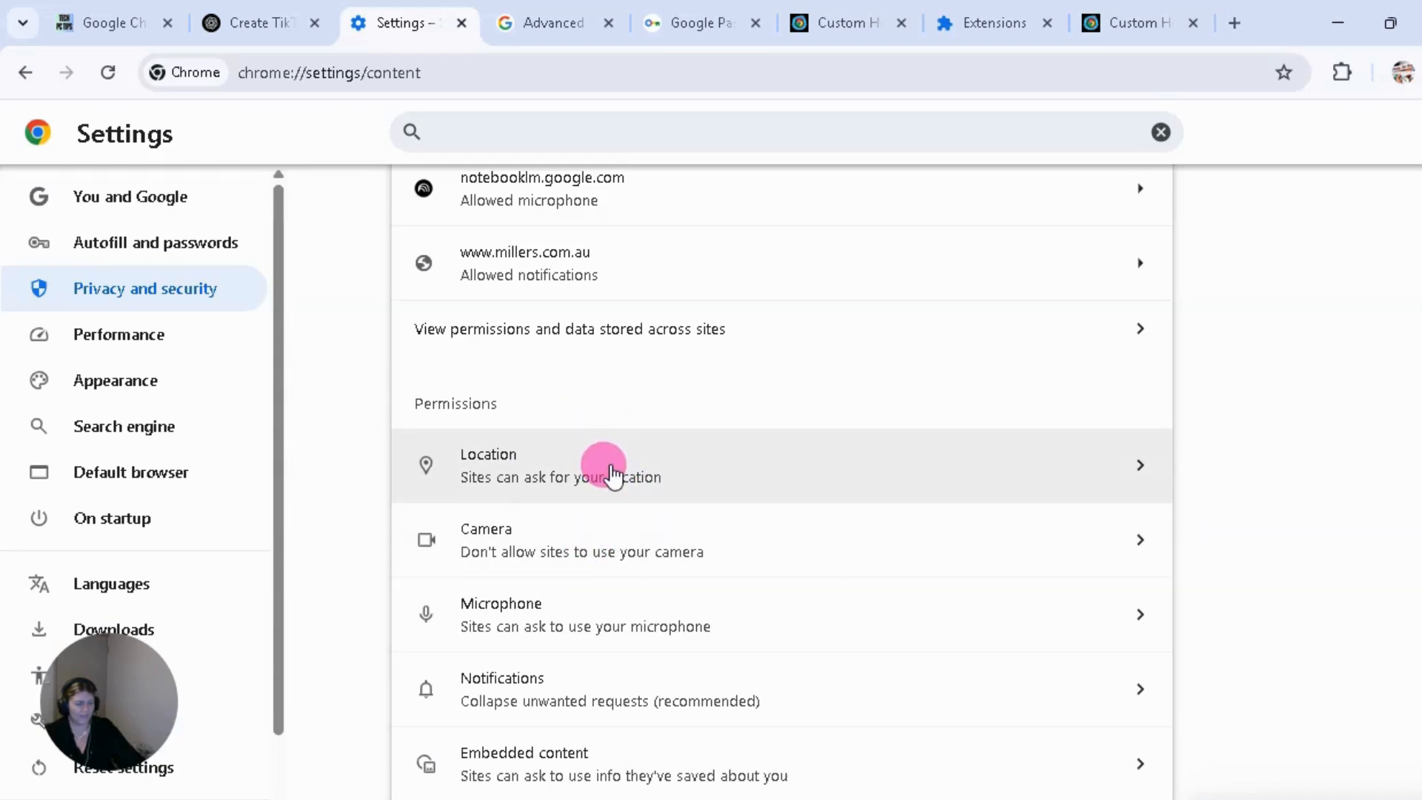
pyautogui.scroll(-3, 637, 485)
pyautogui.scroll(-3, 673, 498)
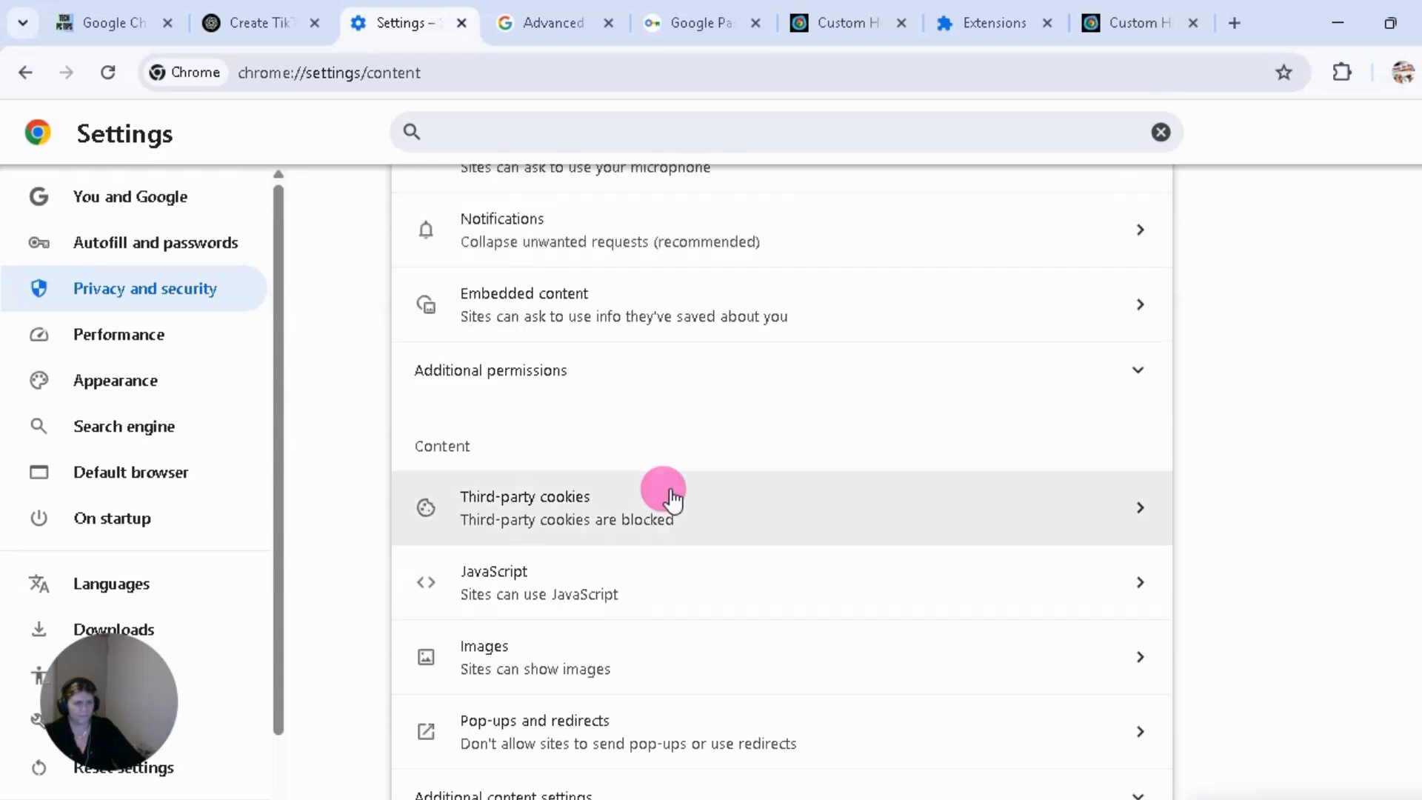
# Open the pop-ups and redirects options among the content settings of the site settings.
pyautogui.scroll(-2, 673, 497)
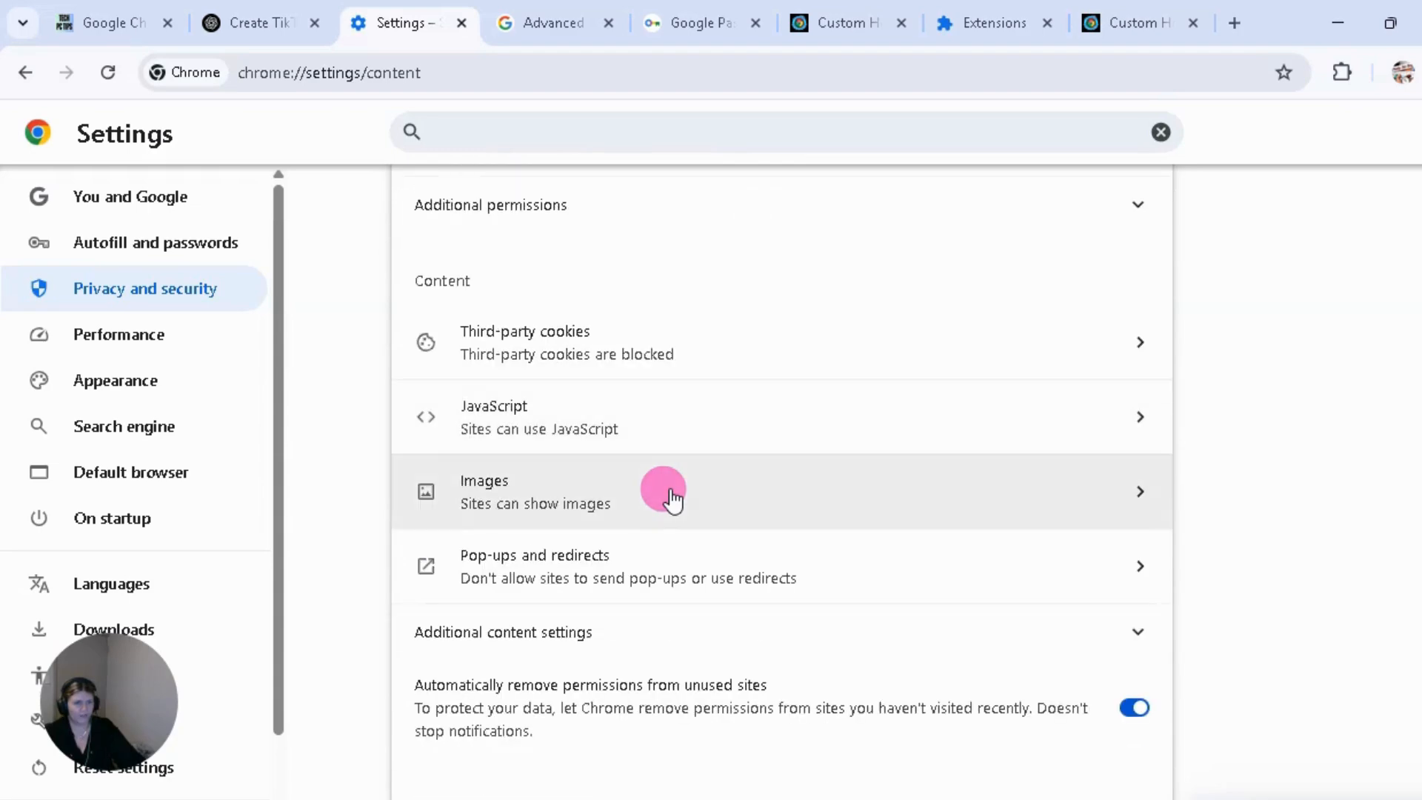
pyautogui.click(561, 567)
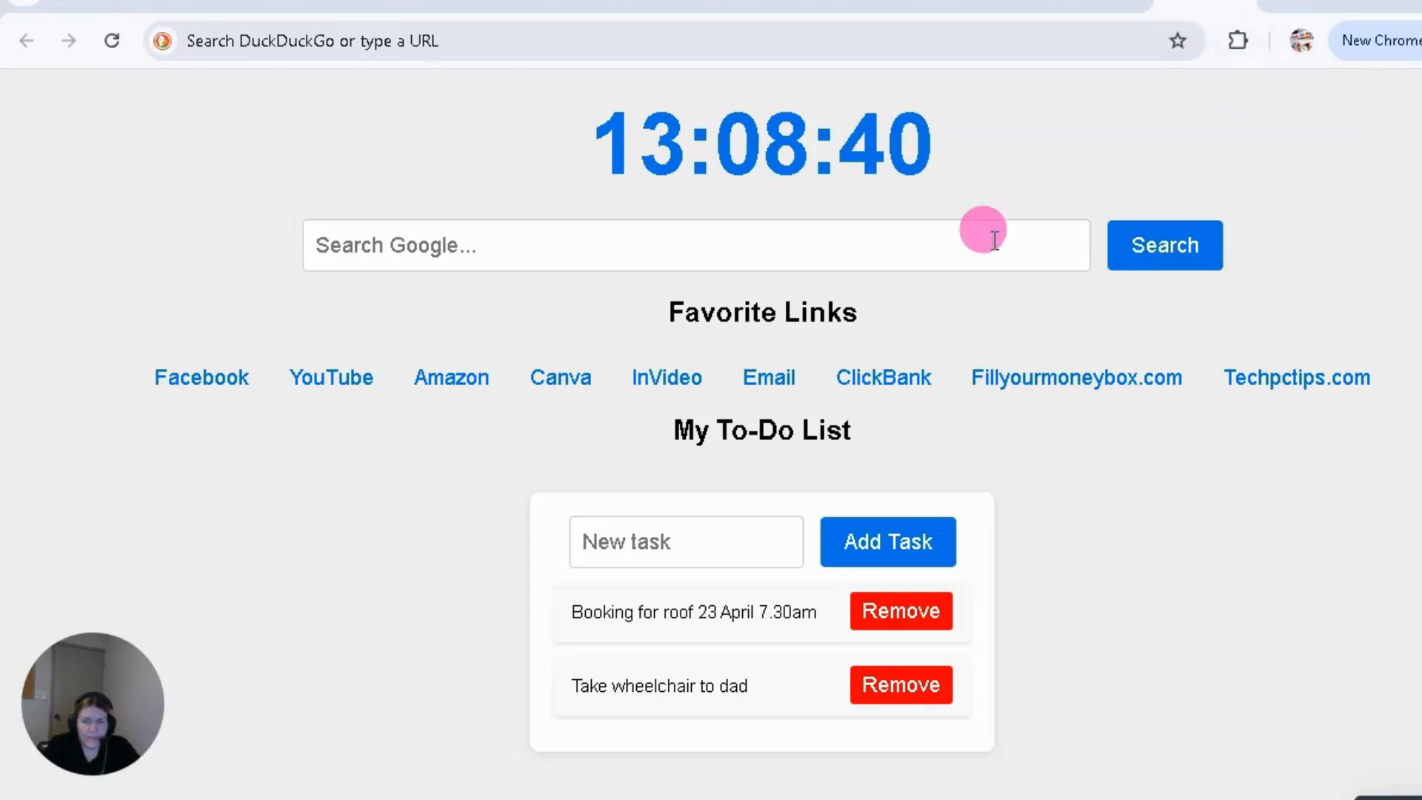
# Open the extension management page and review which installed extensions are enabled.
pyautogui.click(1233, 39)
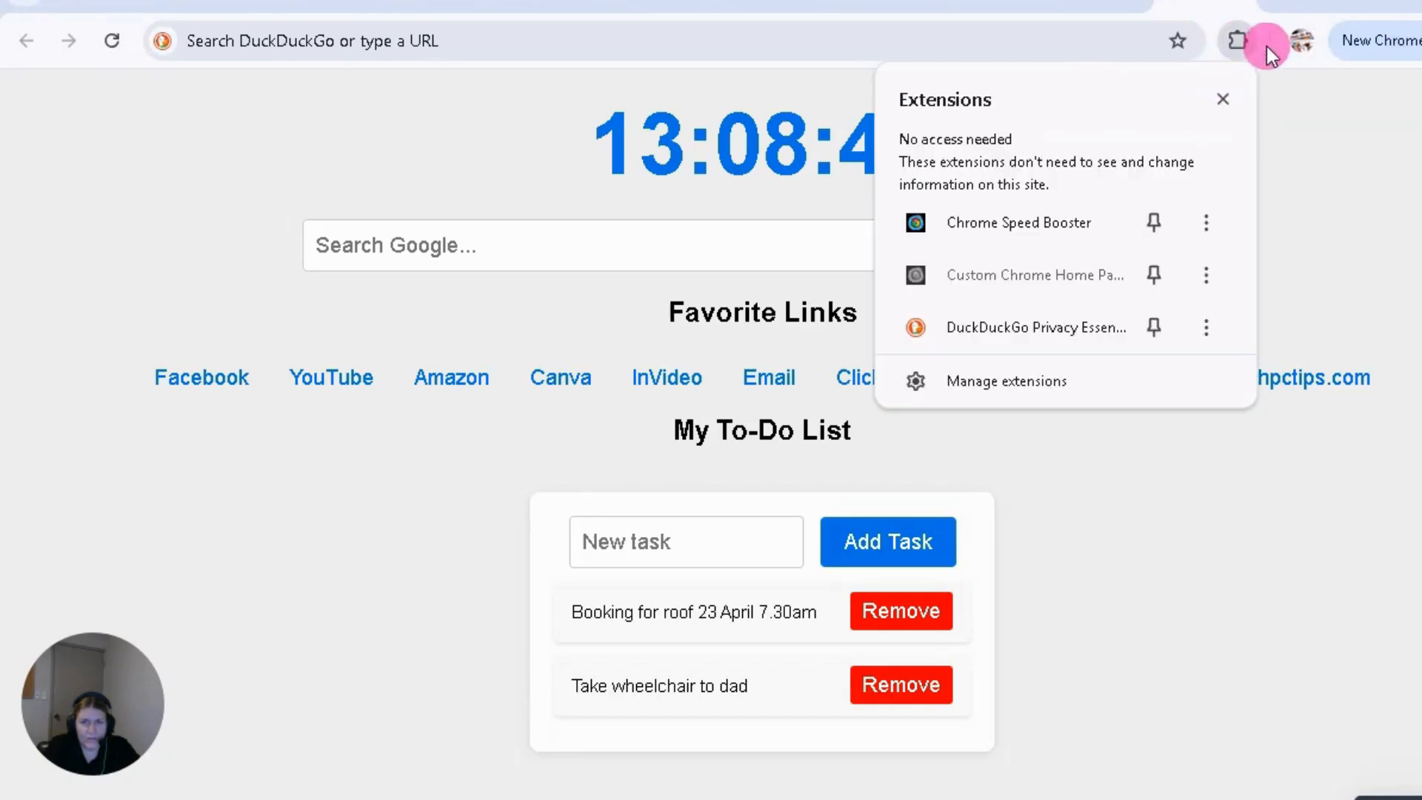
pyautogui.click(996, 390)
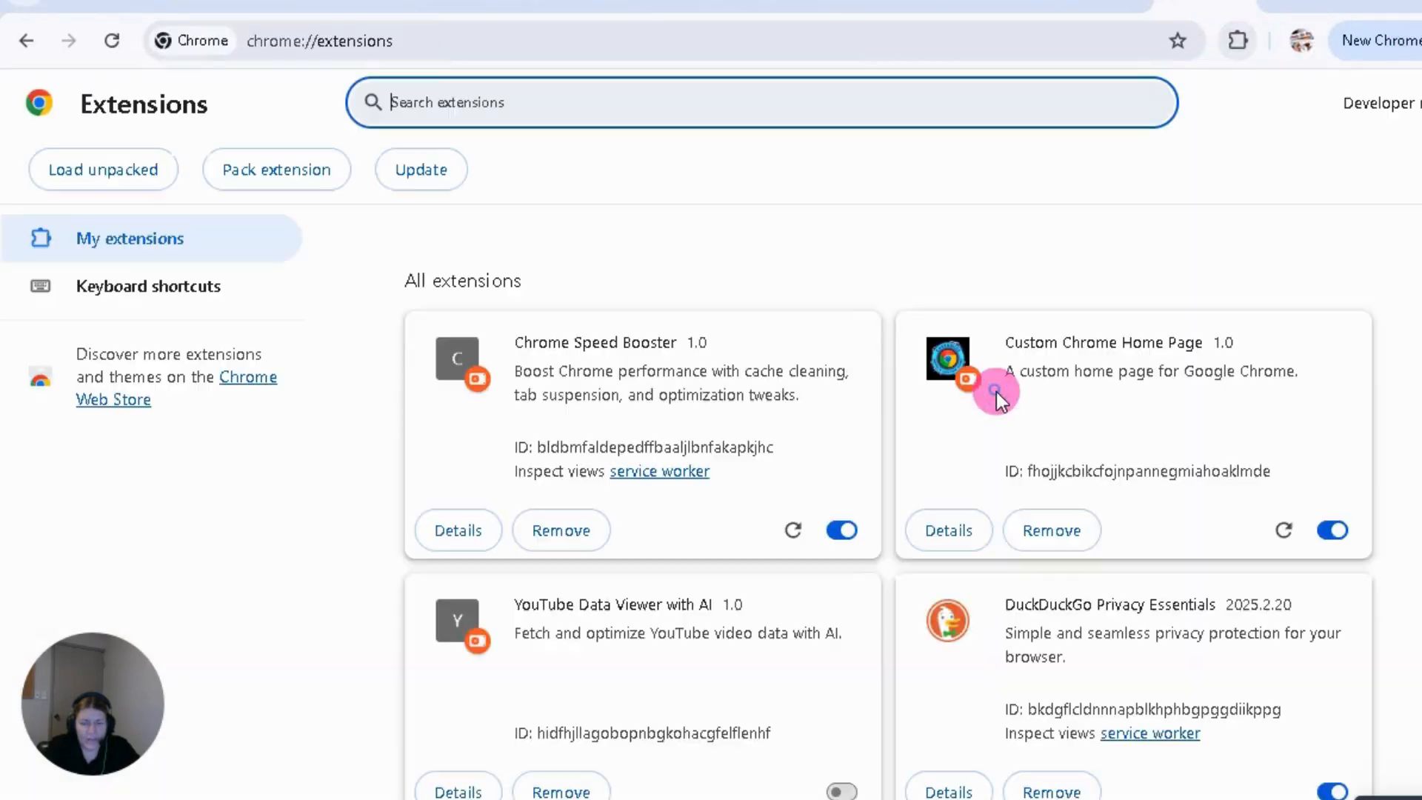
pyautogui.scroll(-5, 1341, 312)
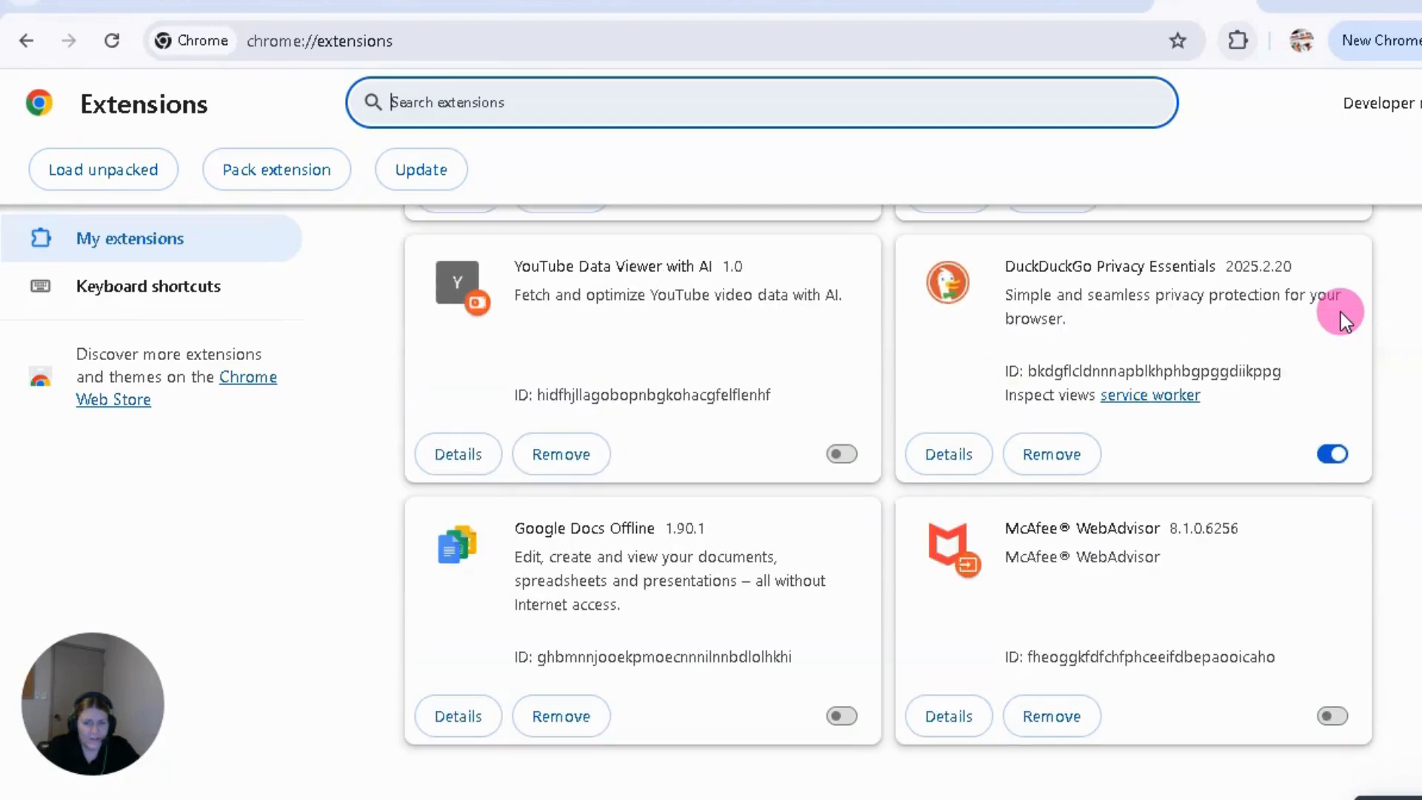
pyautogui.click(844, 455)
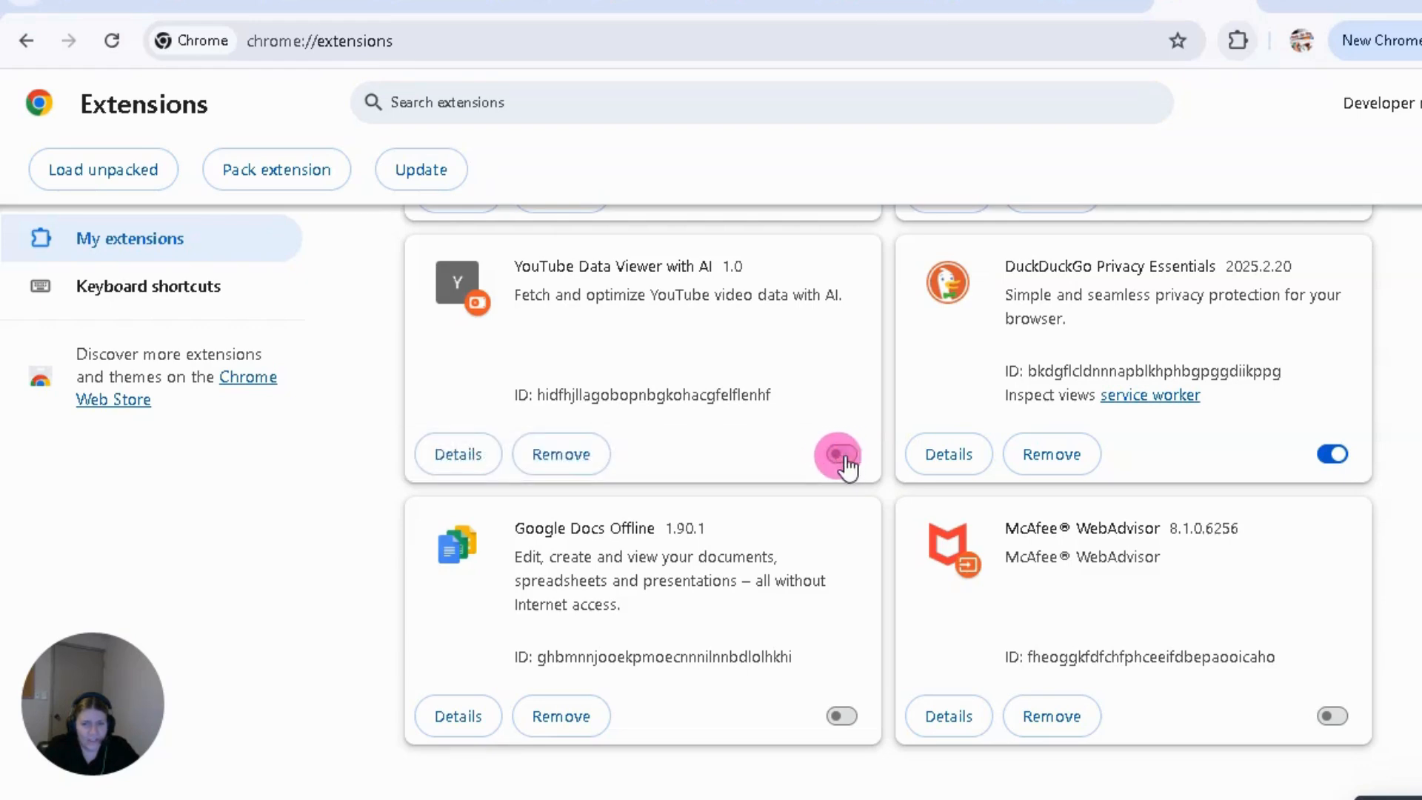
pyautogui.scroll(2, 1372, 596)
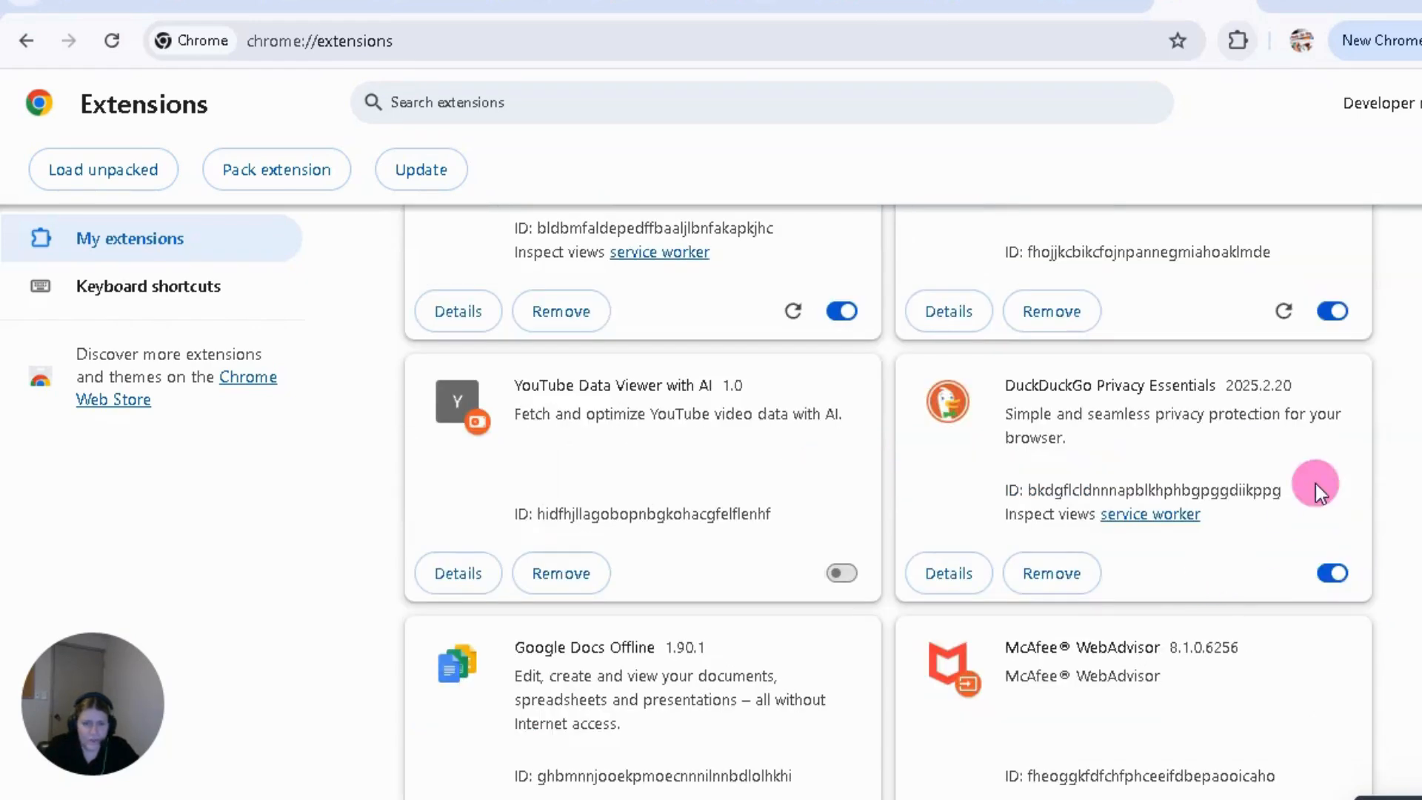
# Turn off the Chrome Speed Booster, Custom Chrome Home Page and DuckDuckGo Privacy Essentials extensions.
pyautogui.scroll(3, 1316, 482)
pyautogui.click(841, 529)
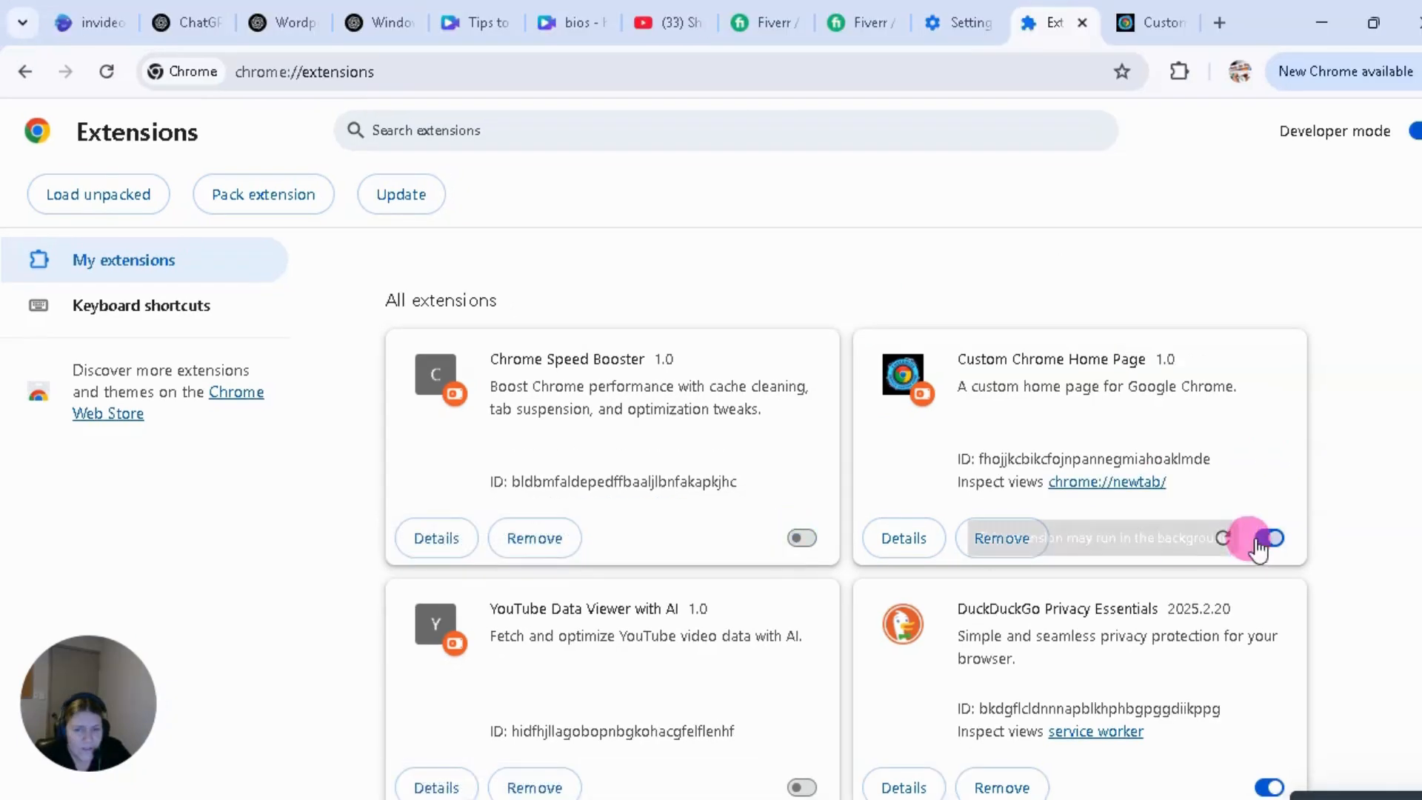
pyautogui.click(1259, 547)
pyautogui.scroll(-3, 1181, 596)
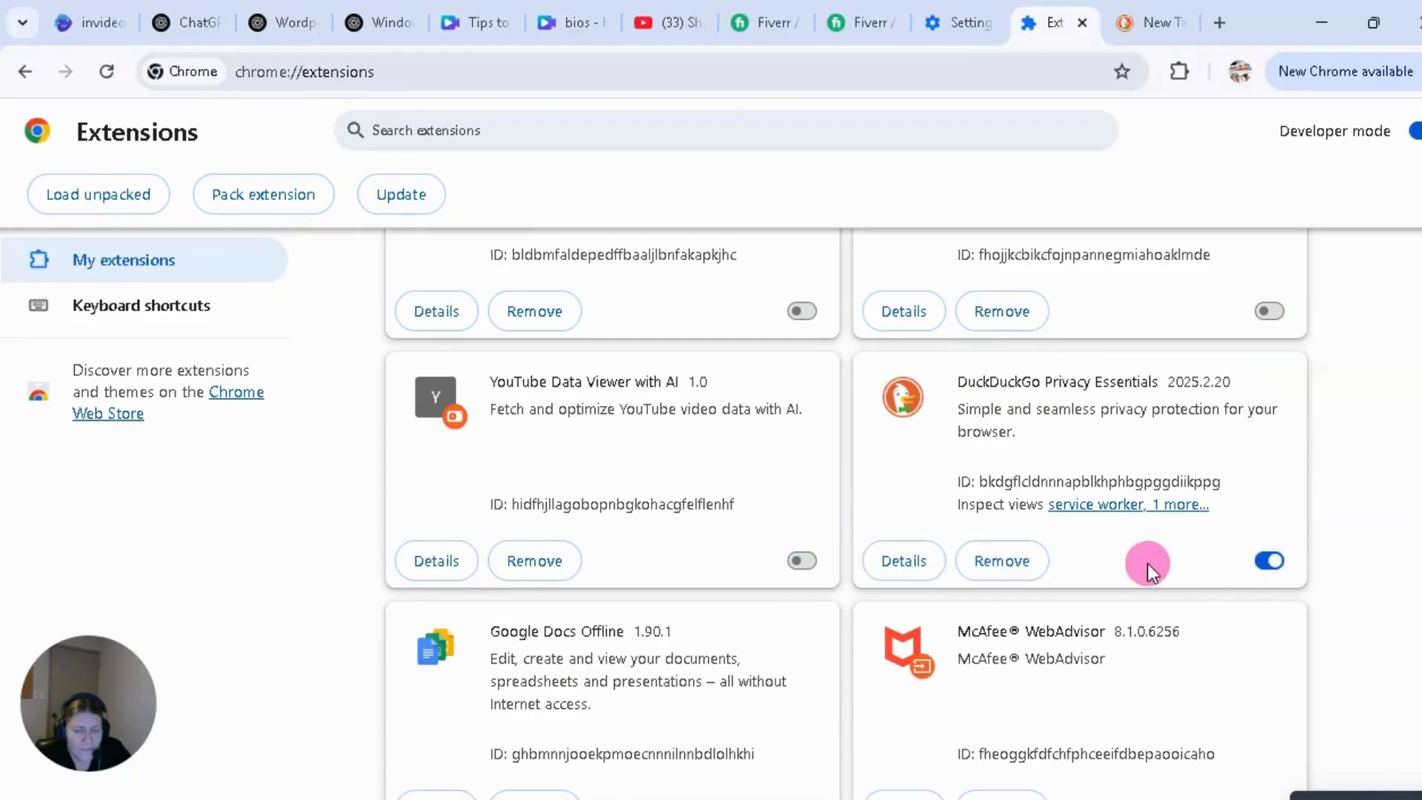
pyautogui.click(1267, 560)
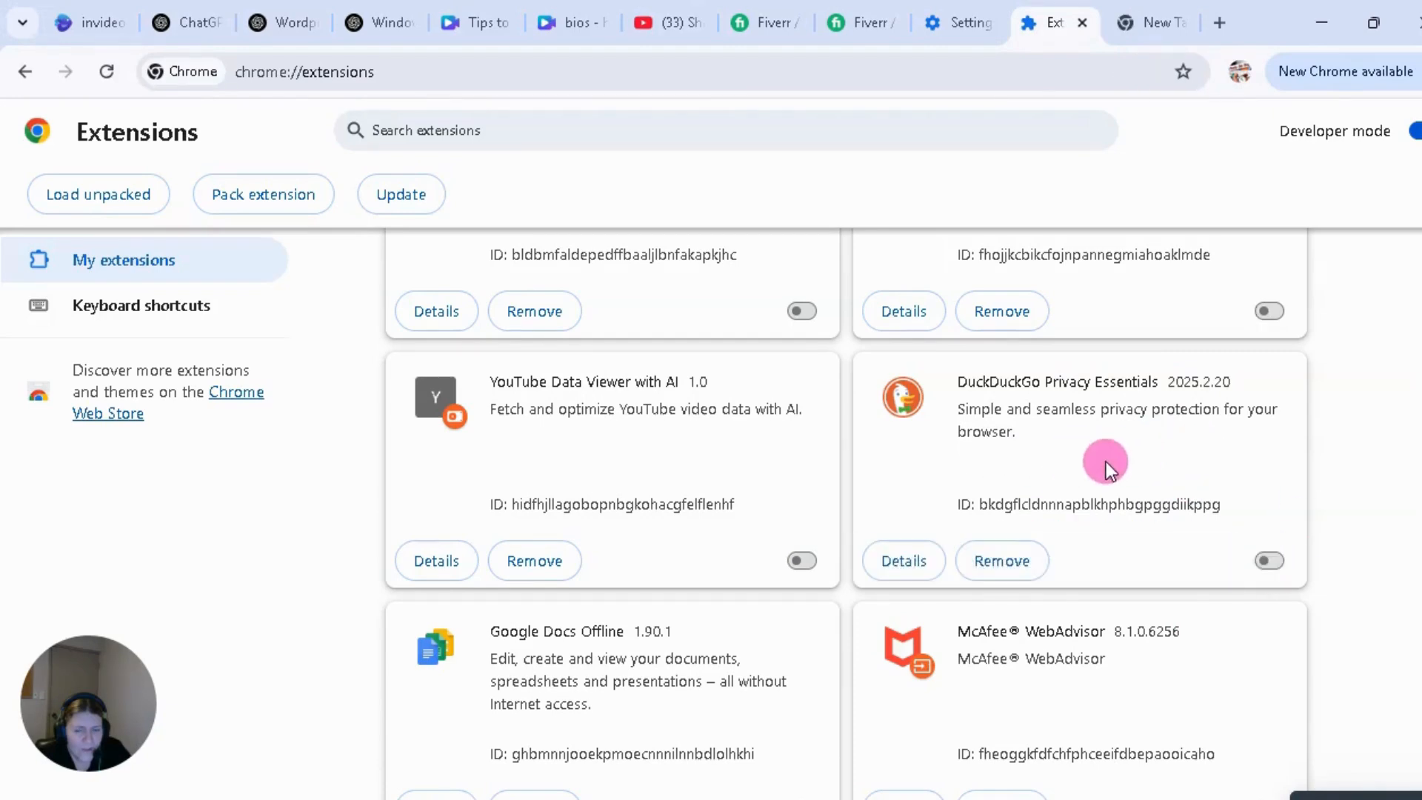
pyautogui.scroll(1, 1083, 467)
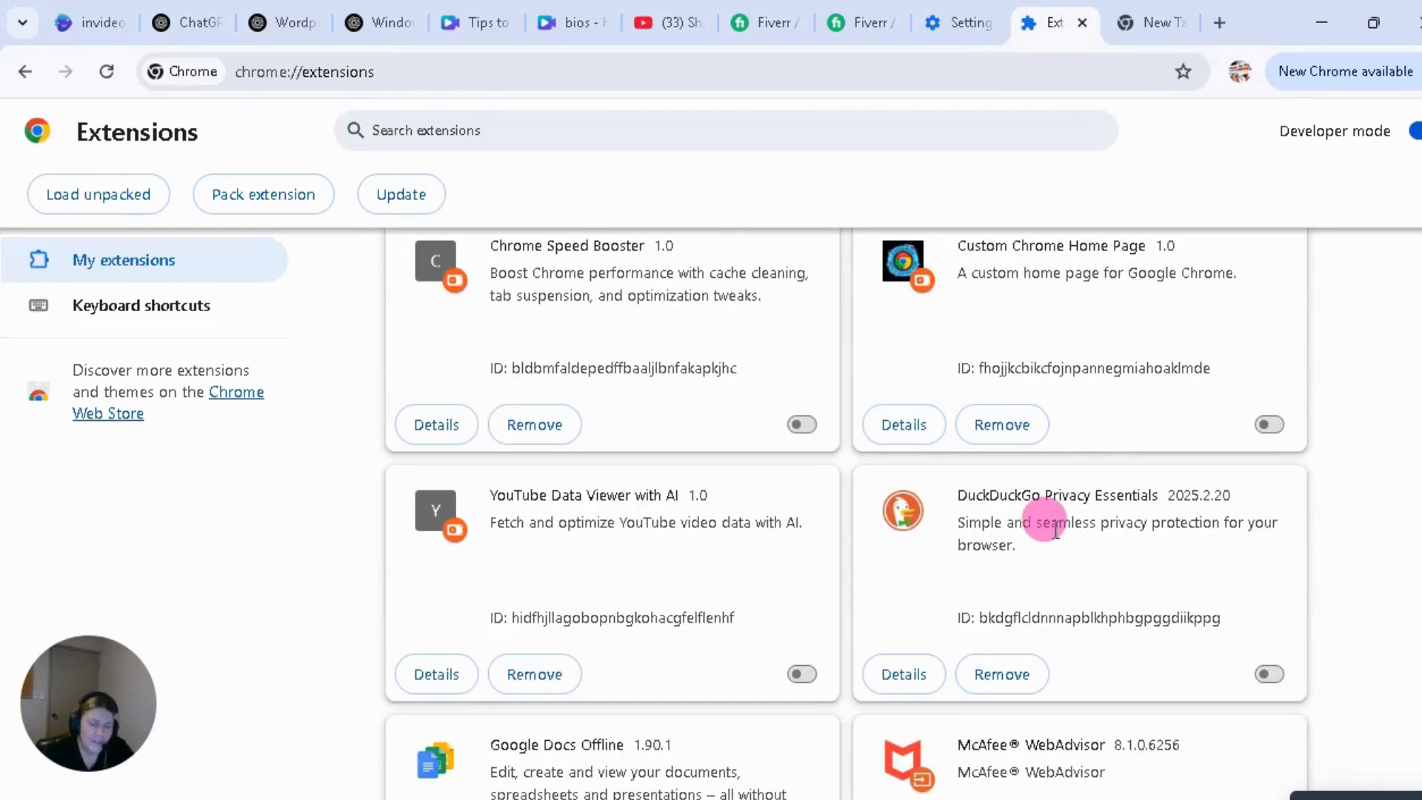
pyautogui.scroll(1, 1059, 548)
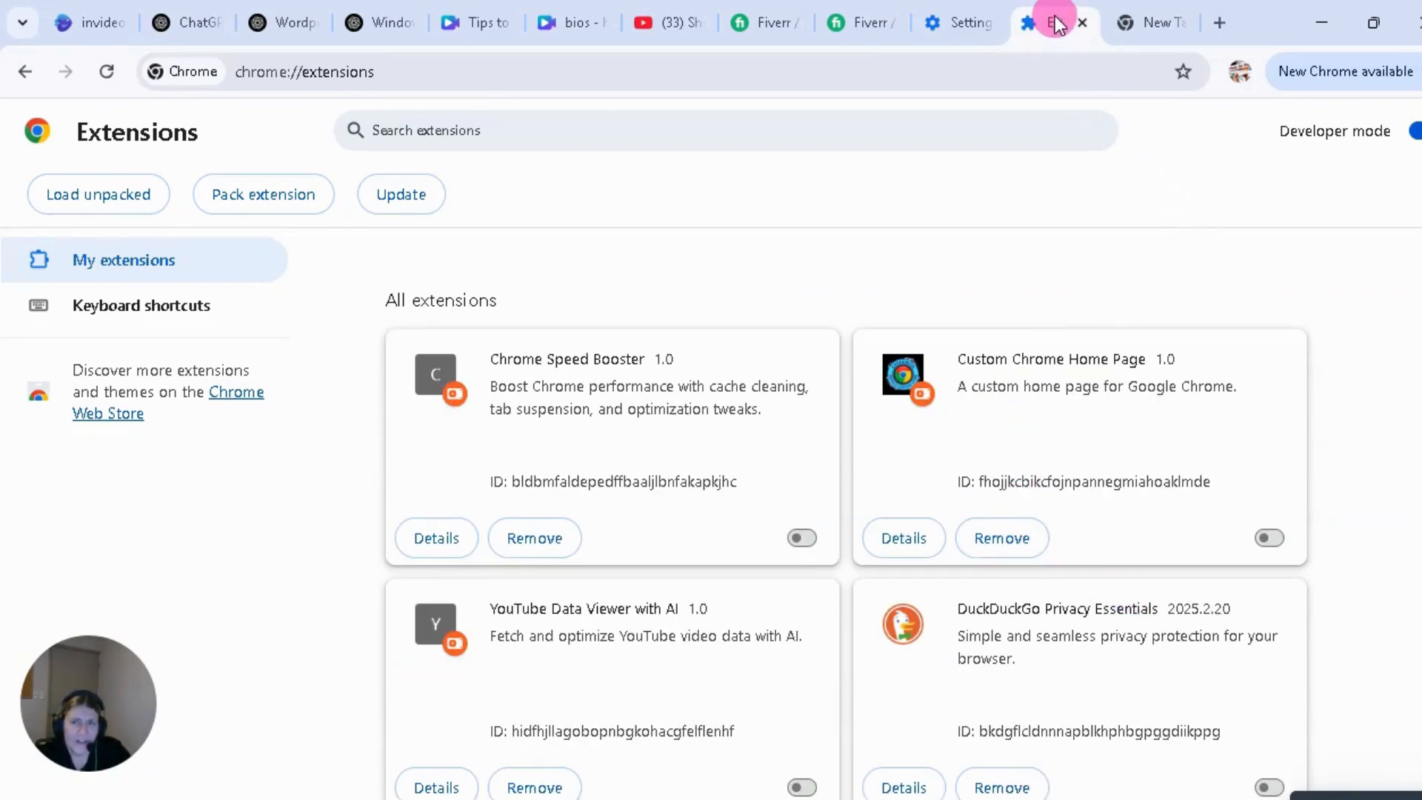
# From the new tab page, reopen the browser settings and go to Pop-ups and redirects in the privacy site settings.
pyautogui.click(1132, 24)
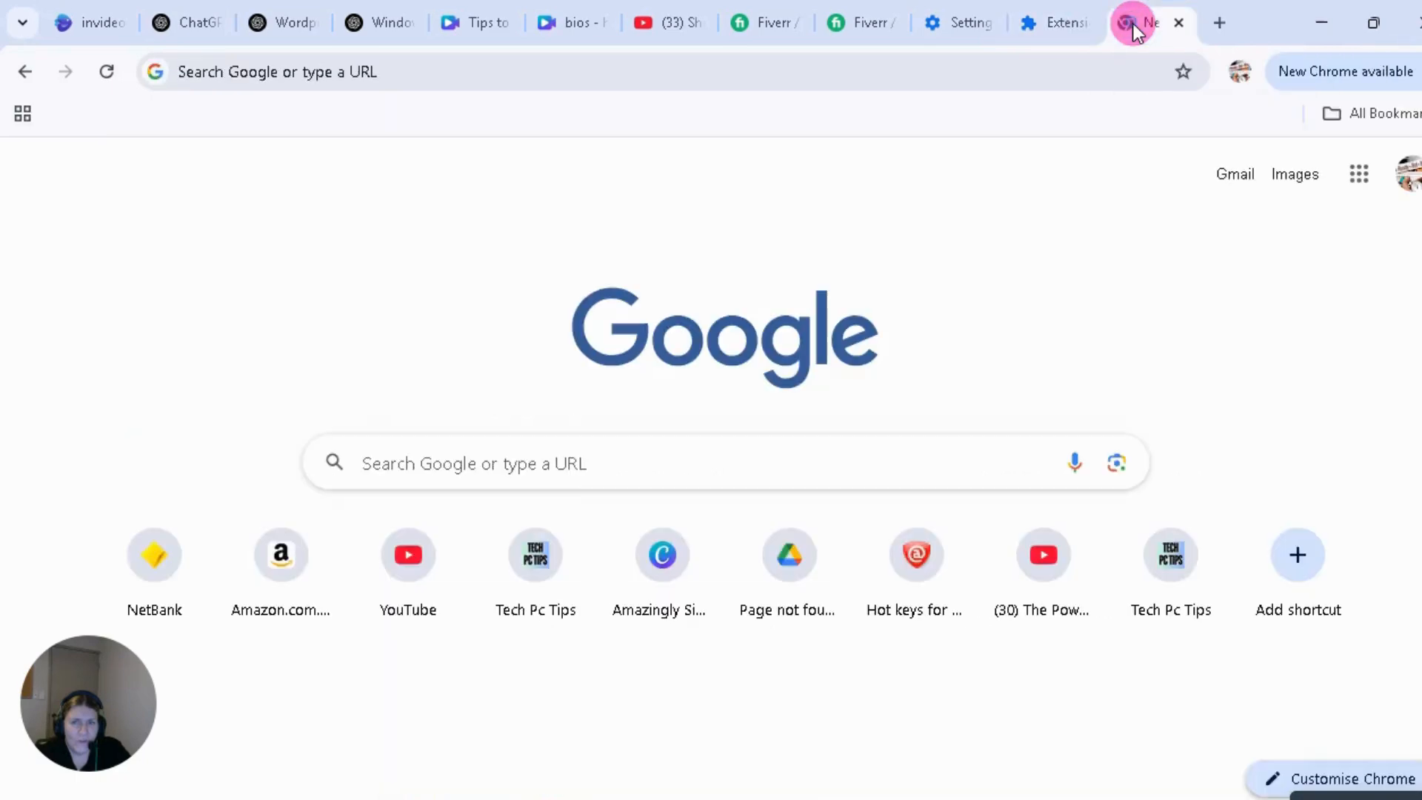
pyautogui.click(1417, 72)
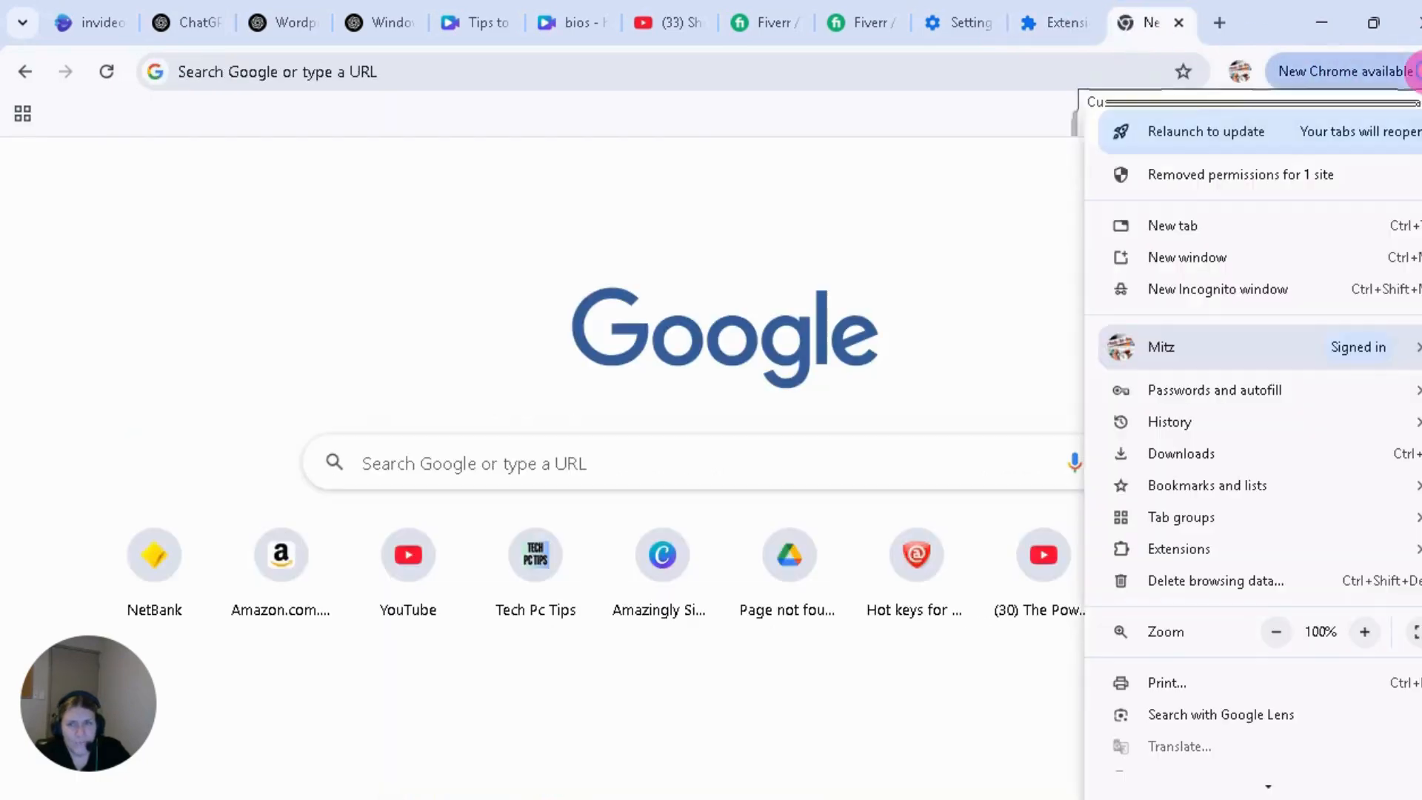
pyautogui.scroll(-2, 1244, 696)
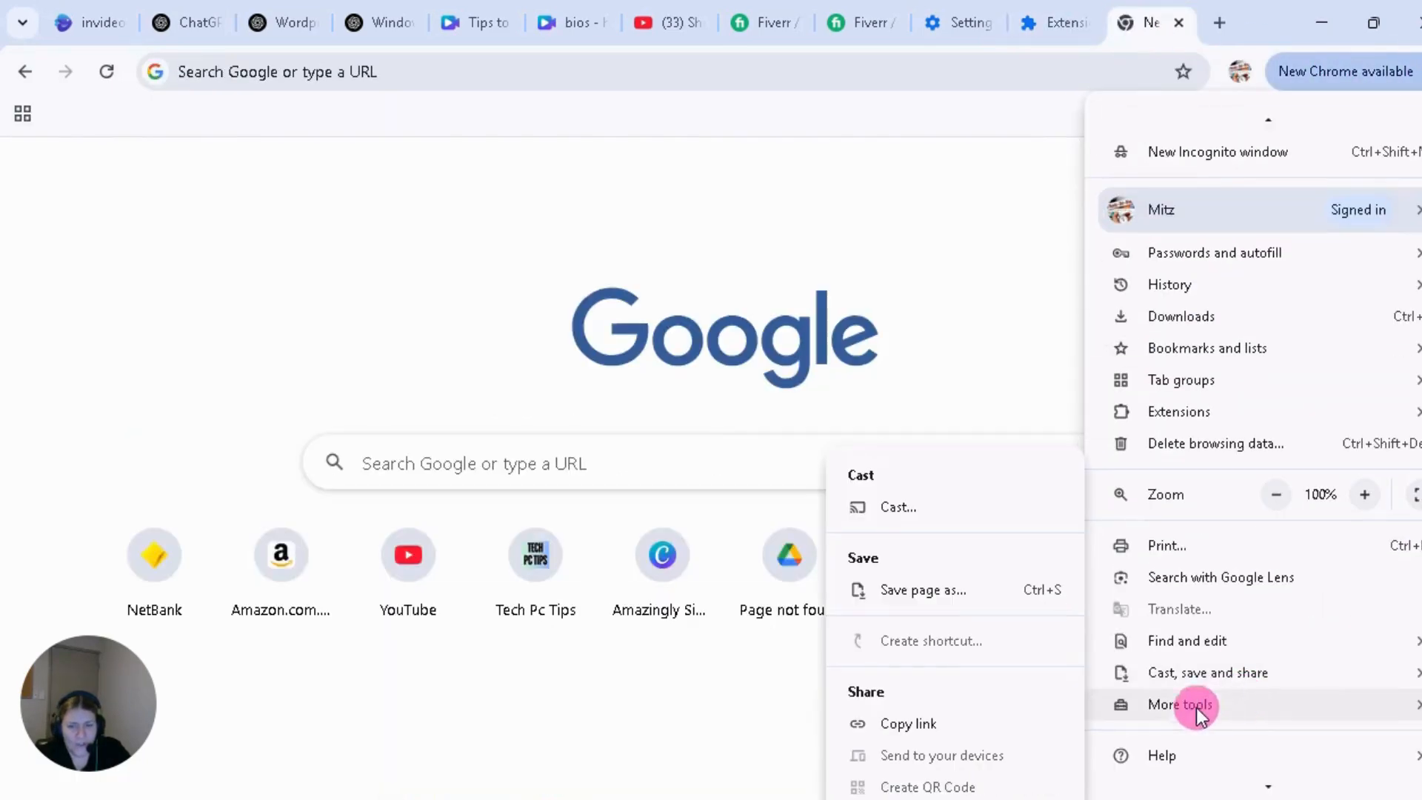
pyautogui.scroll(-1, 1216, 670)
pyautogui.click(1188, 753)
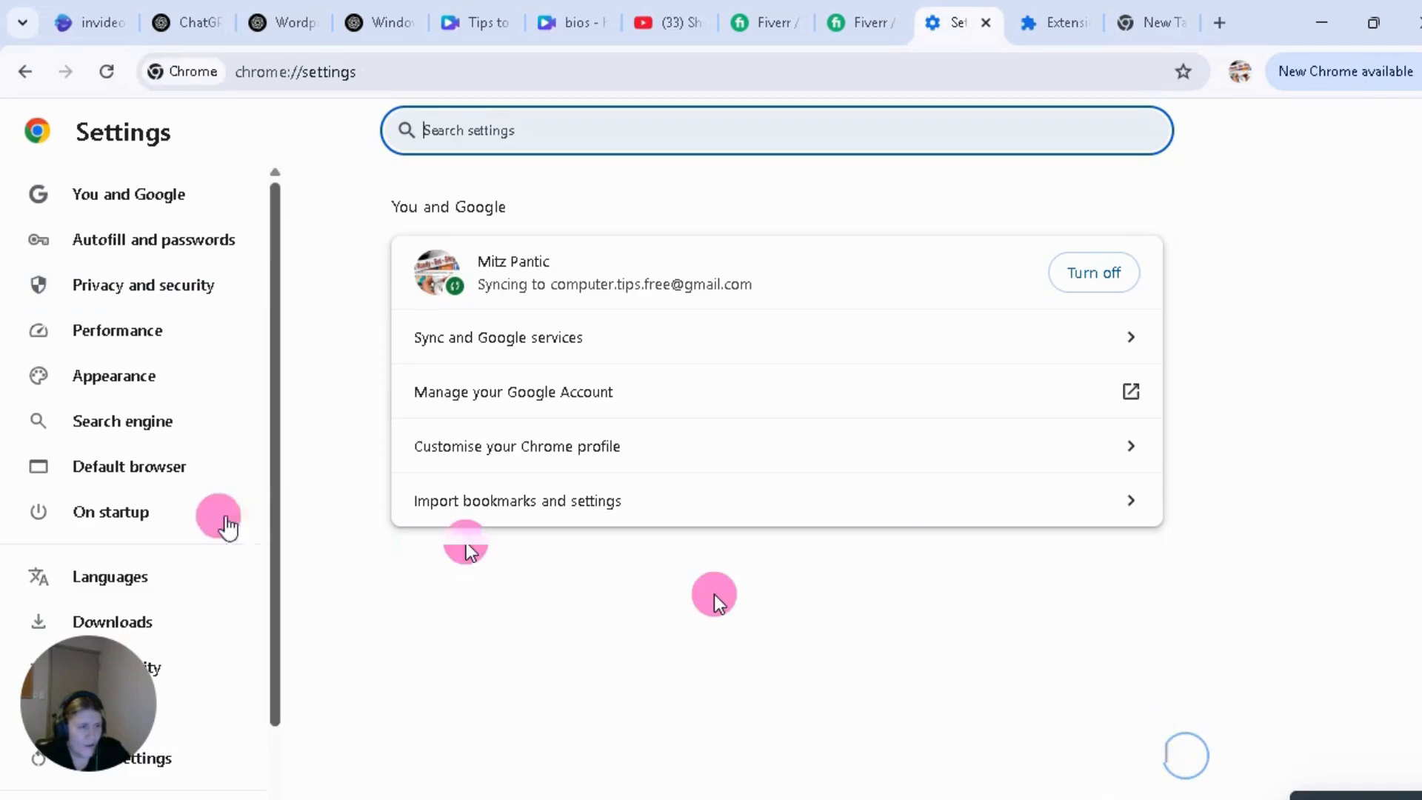
pyautogui.click(143, 281)
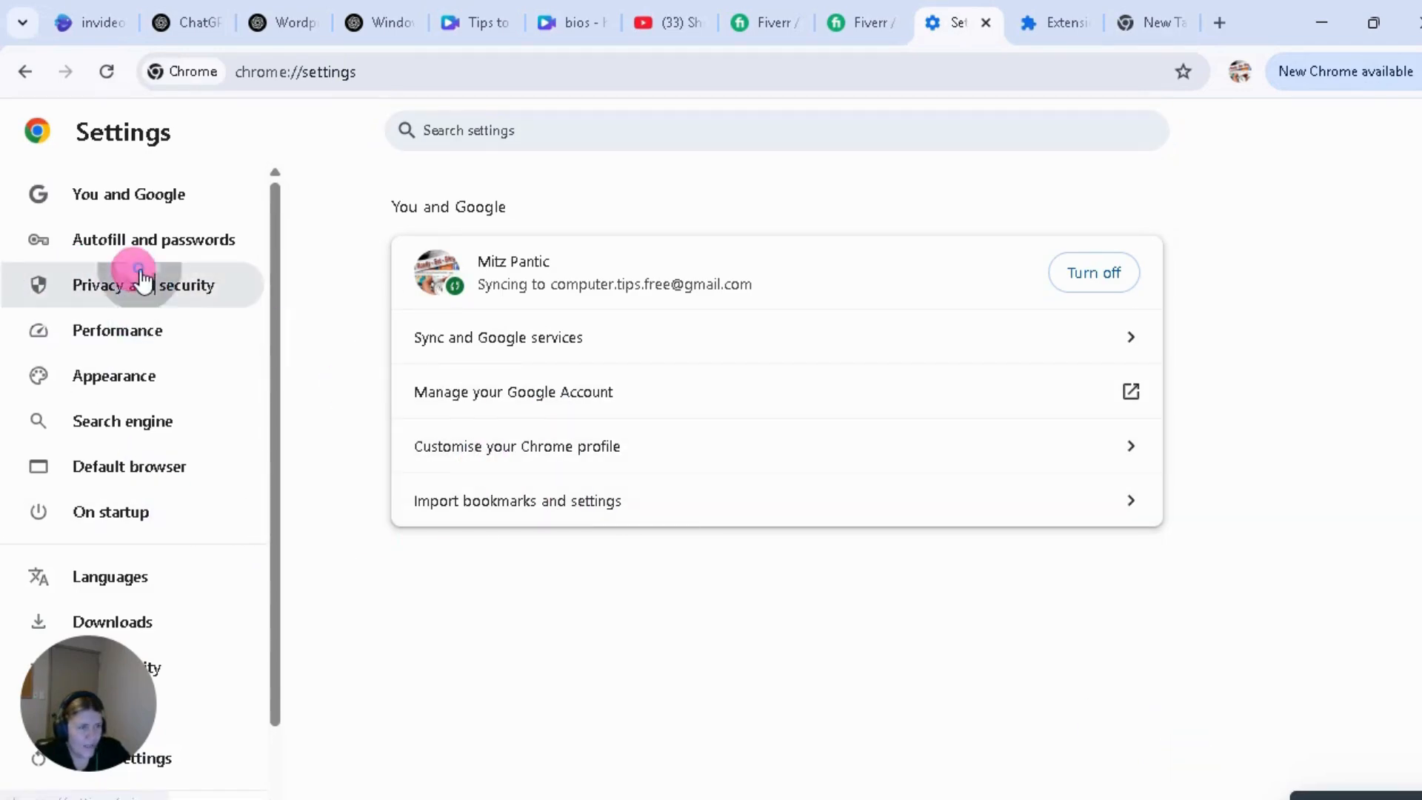
pyautogui.click(557, 761)
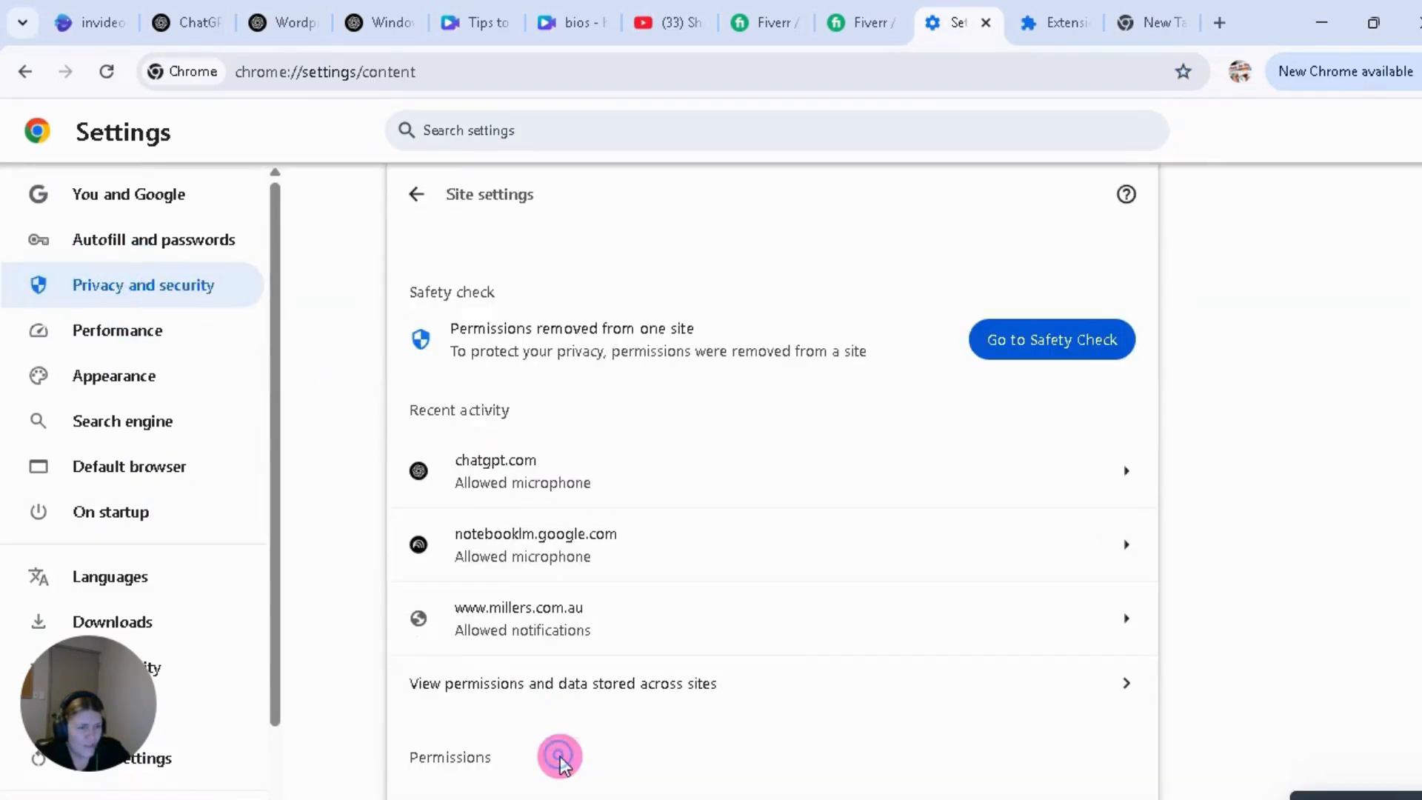
pyautogui.scroll(-12, 559, 759)
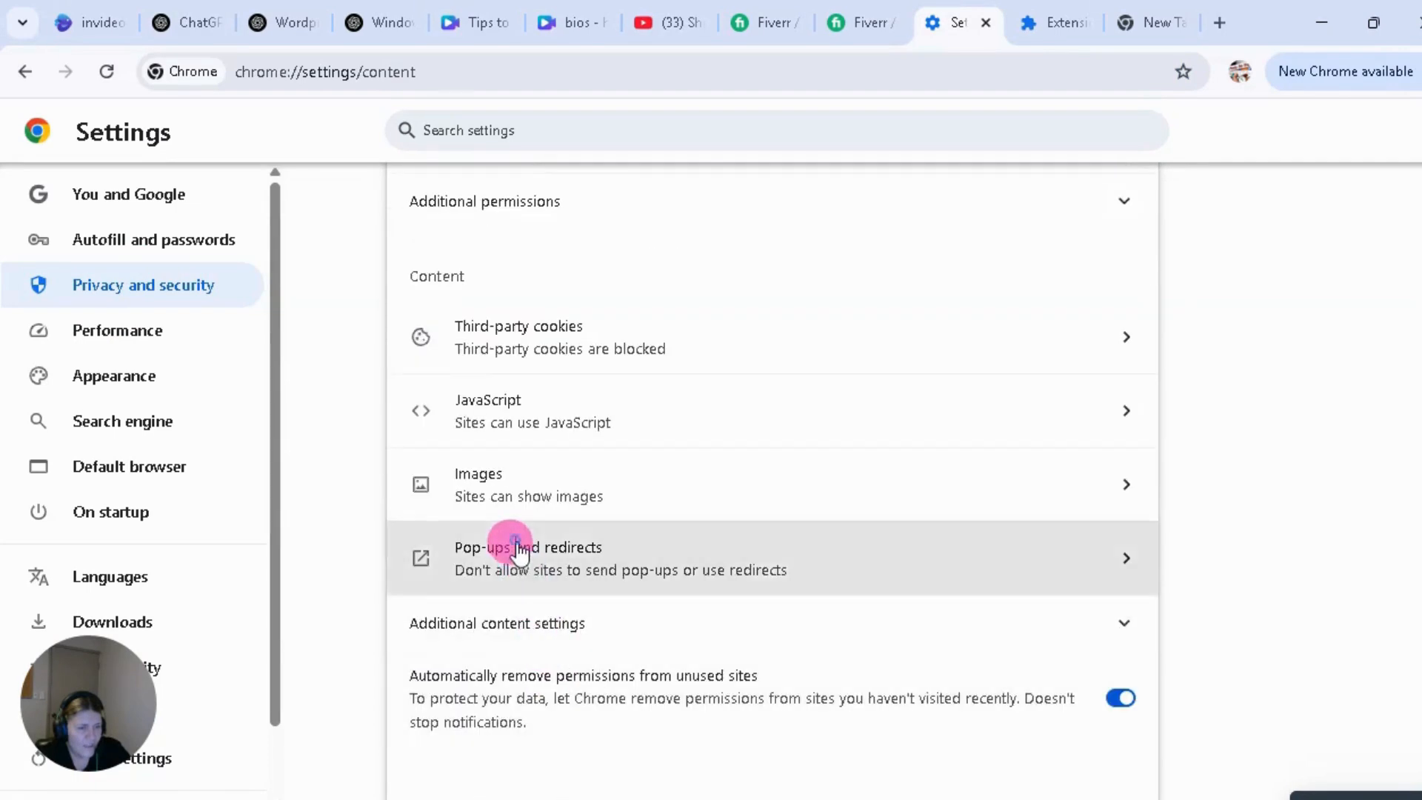
pyautogui.click(519, 552)
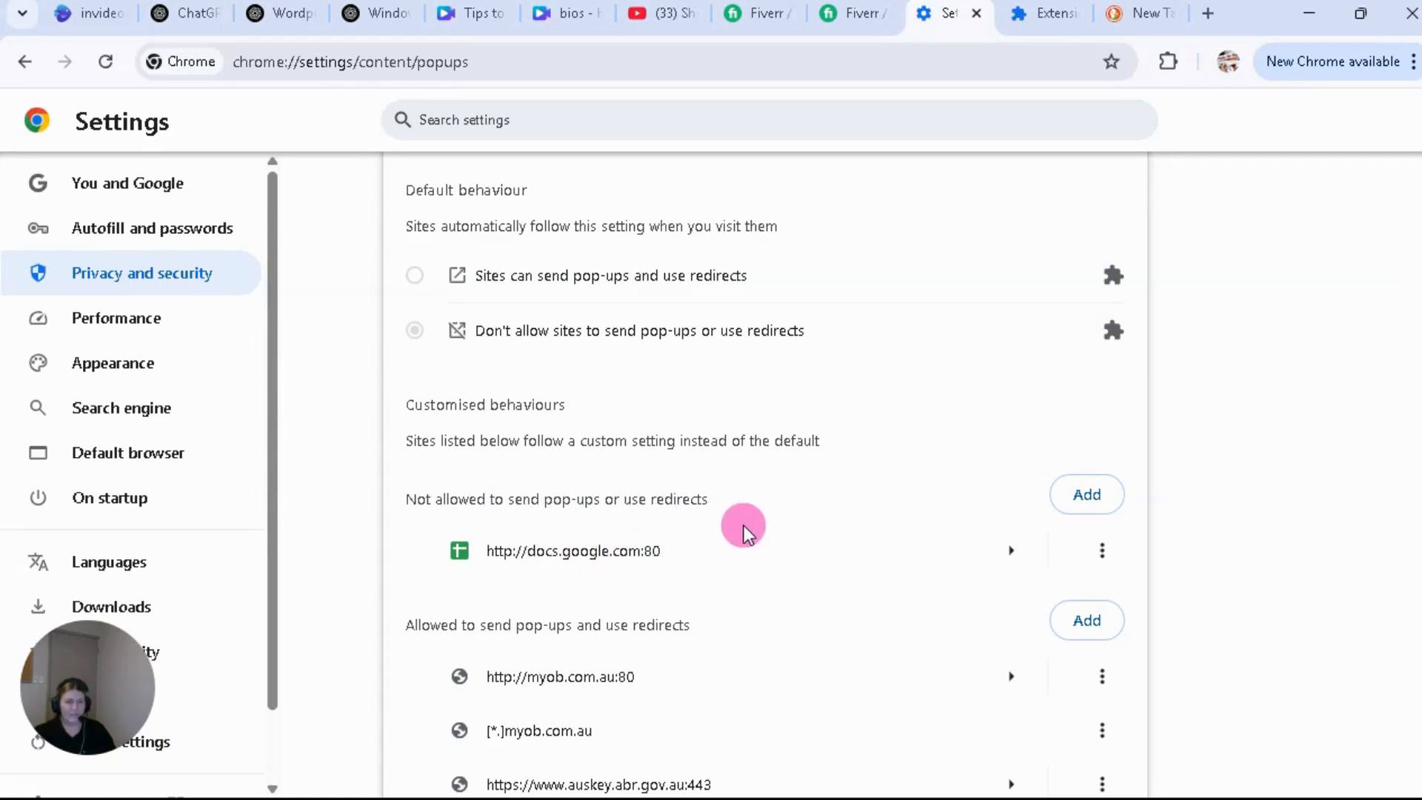
# Look at the form for adding a blocked pop-up site without adding one, and review the blocked and allowed site lists.
pyautogui.click(1085, 496)
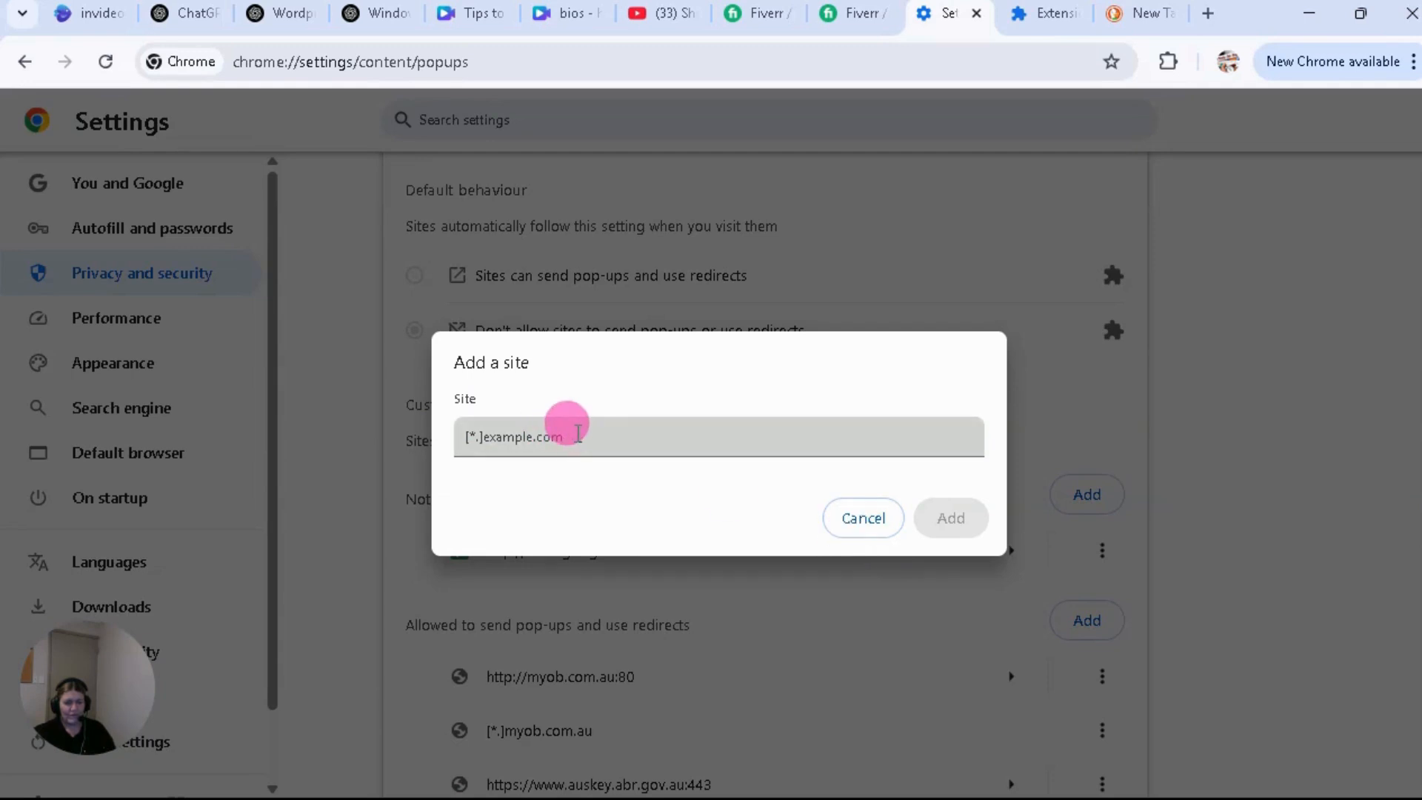
pyautogui.click(862, 518)
pyautogui.scroll(-3, 413, 269)
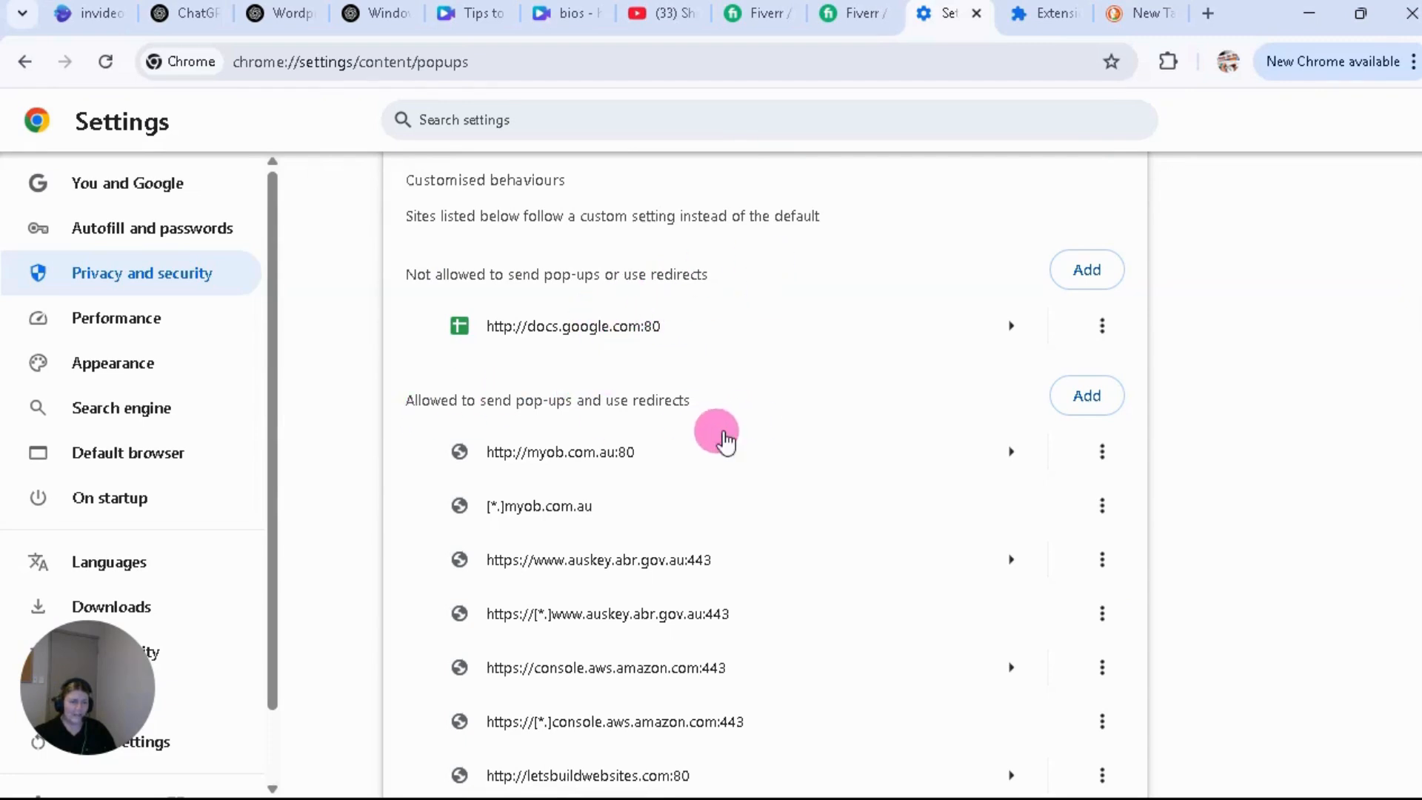
pyautogui.scroll(-2, 726, 439)
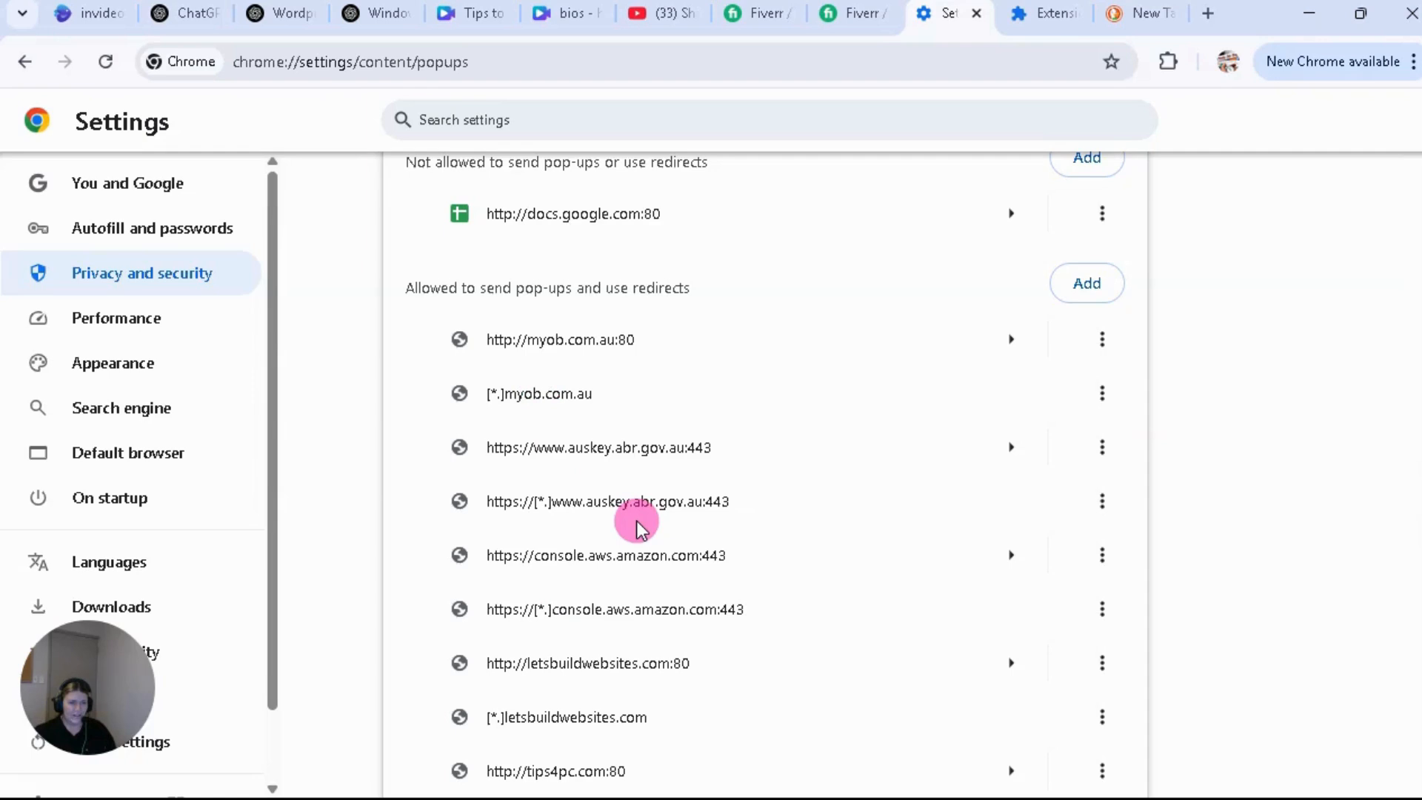
pyautogui.scroll(1, 789, 561)
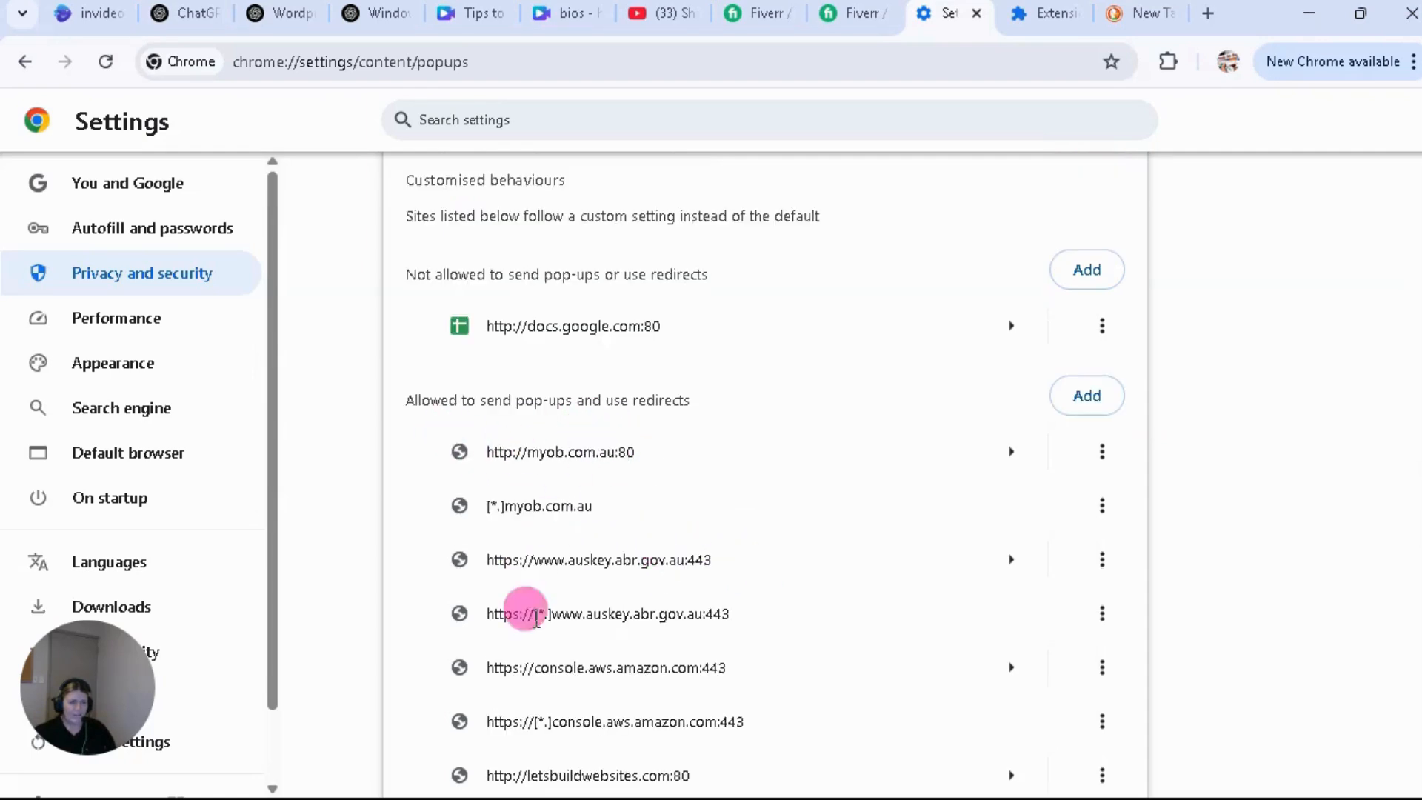
pyautogui.scroll(2, 787, 517)
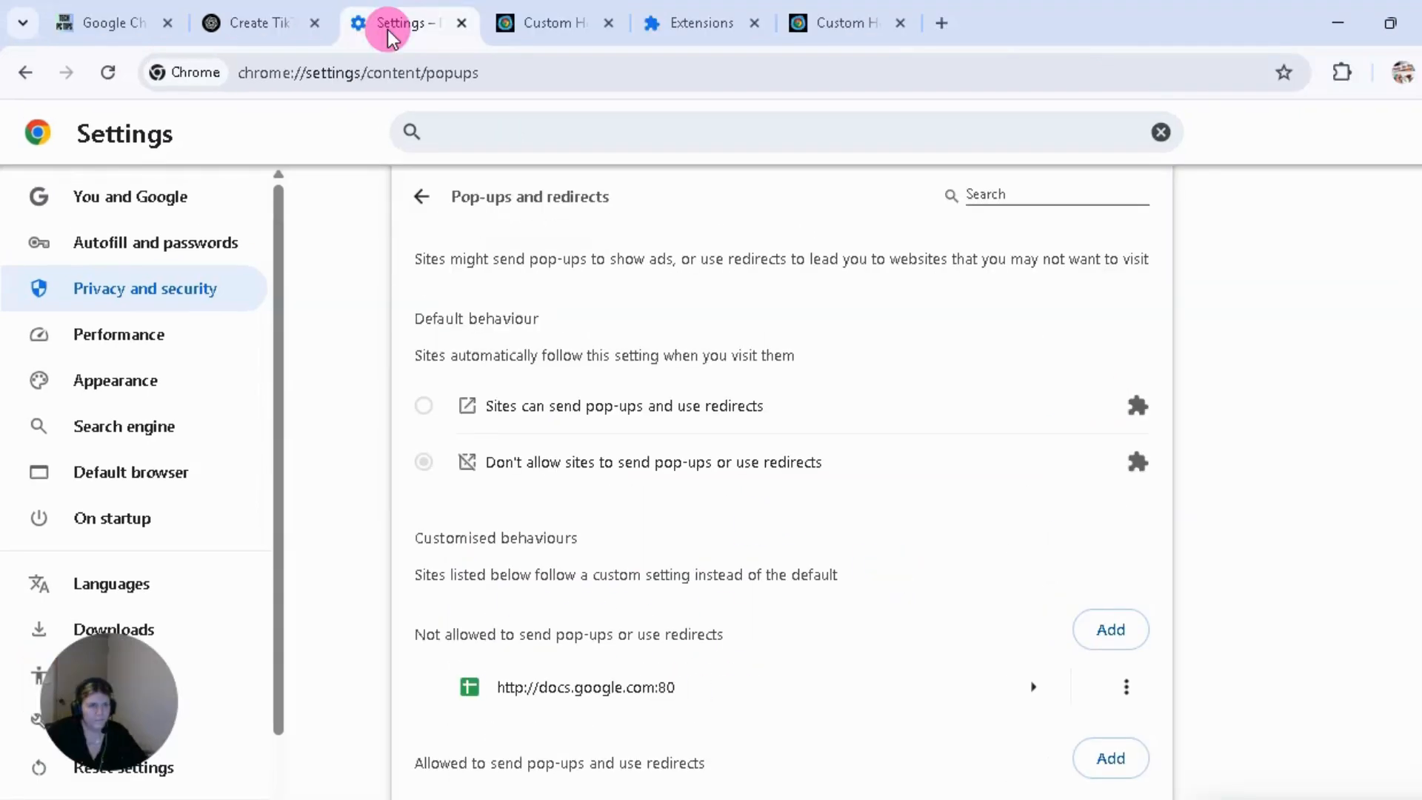
# Load chrome://flags/#enable-site-per-process in the custom home page tab and search the flags for Strict-Origin-Isolation.
pyautogui.click(545, 25)
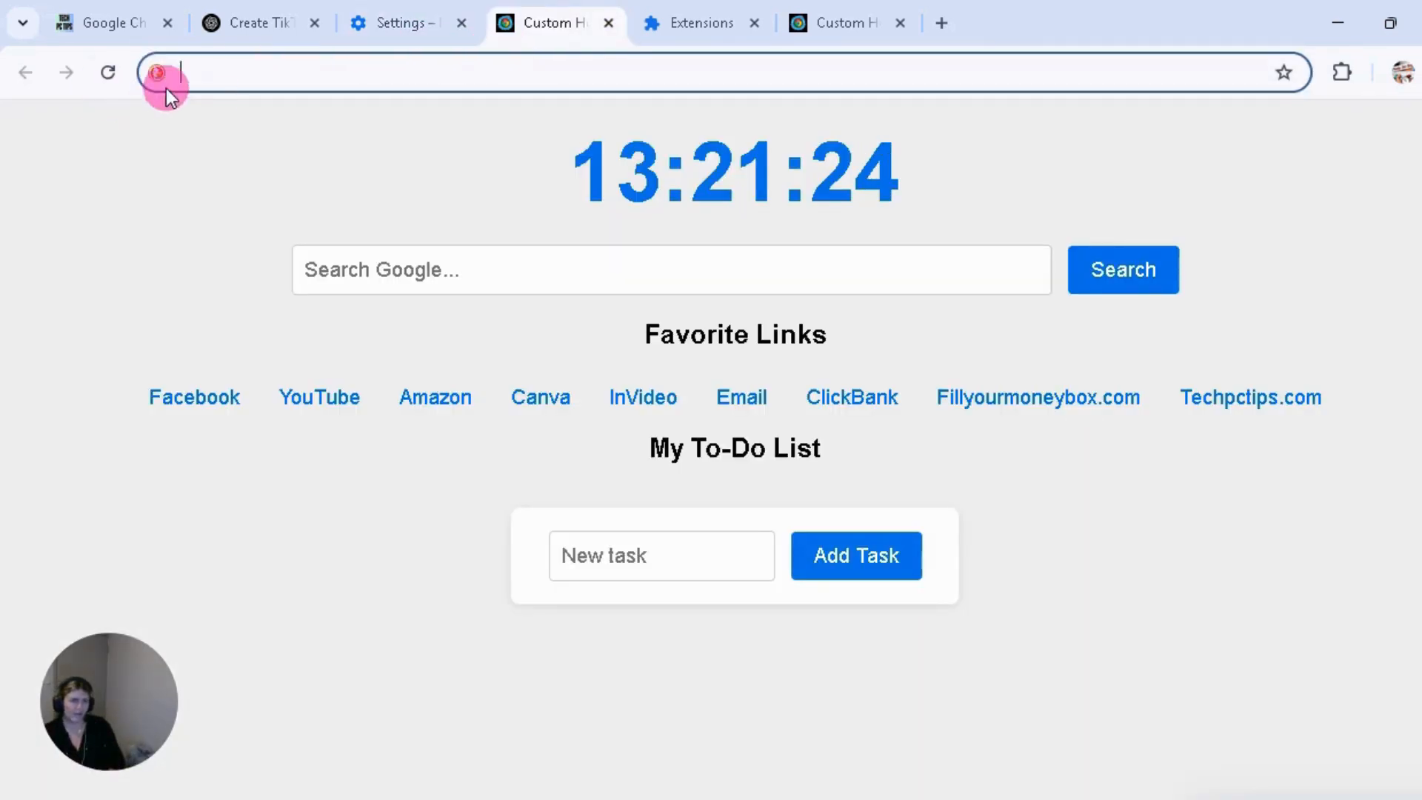
pyautogui.rightClick(195, 74)
pyautogui.click(295, 266)
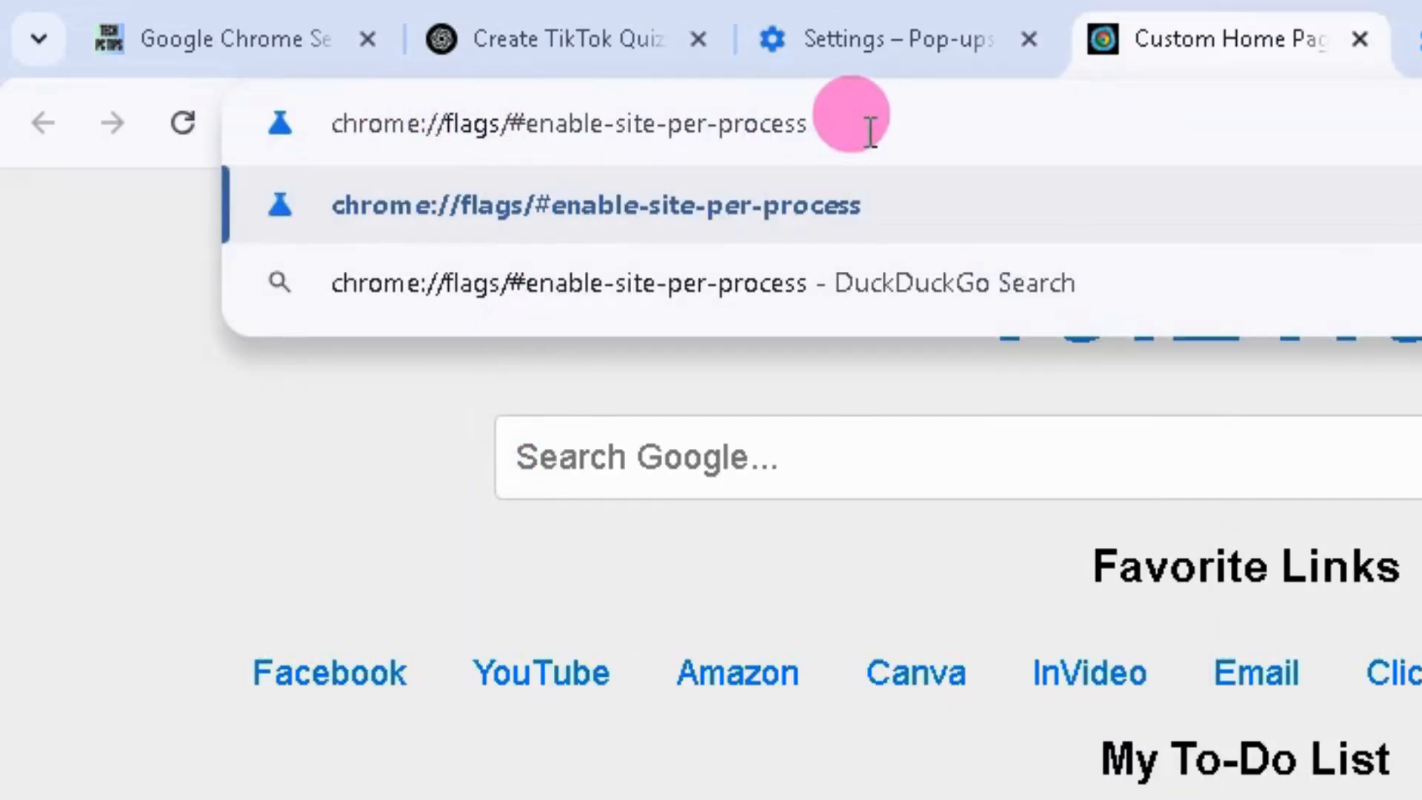
pyautogui.press('Return')
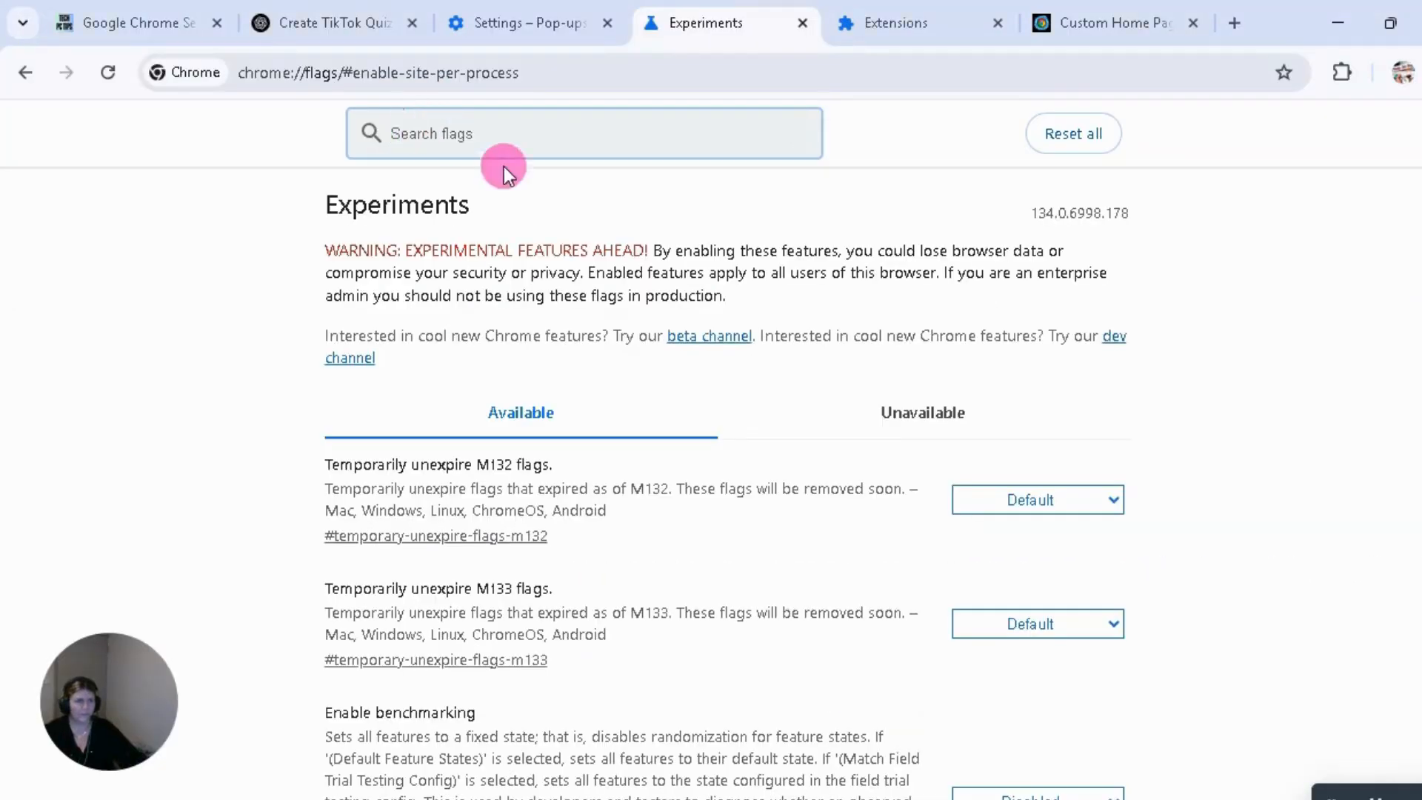
pyautogui.rightClick(406, 138)
pyautogui.click(446, 357)
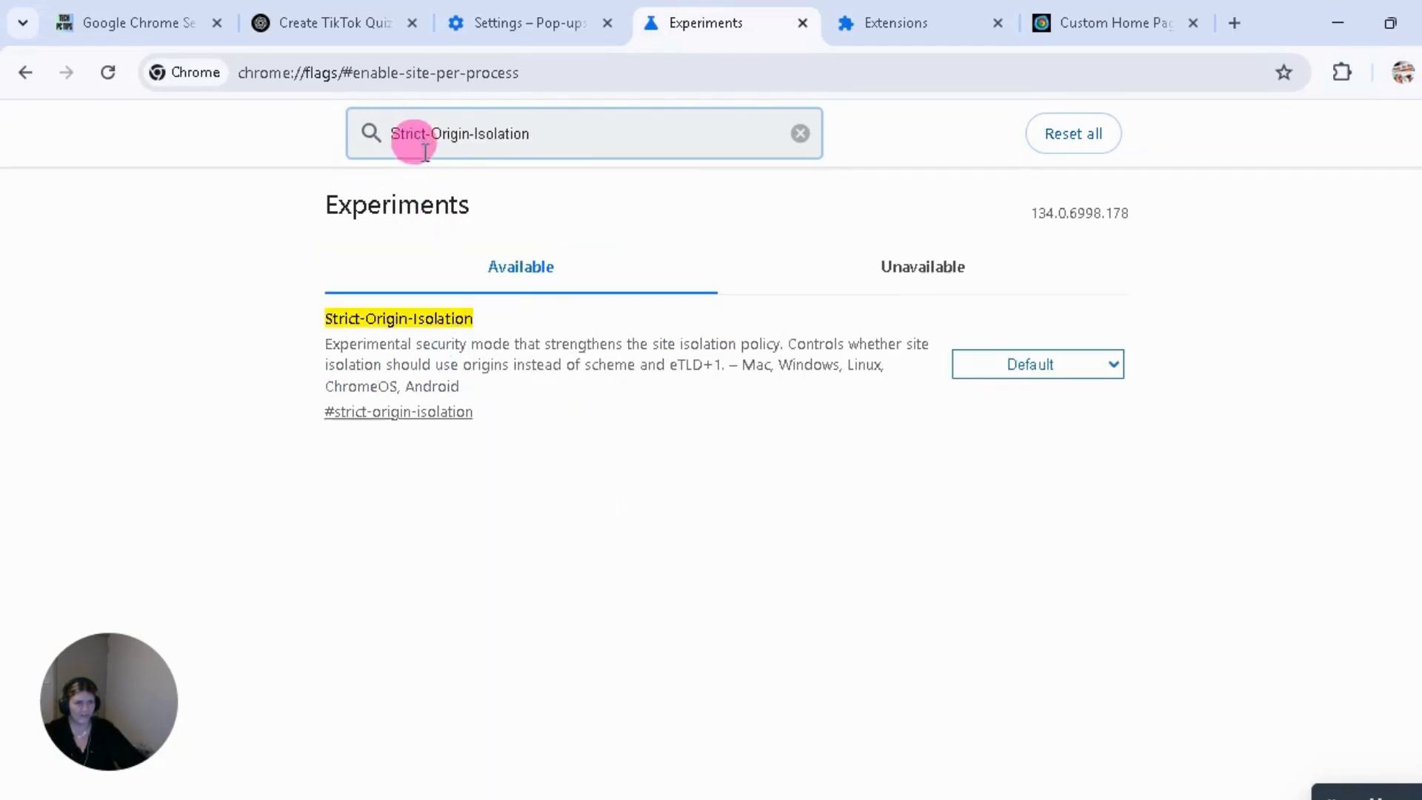
# Try searching the flags for Strict Isolation instead of Strict-Origin-Isolation.
pyautogui.moveTo(474, 131); pyautogui.dragTo(428, 127)
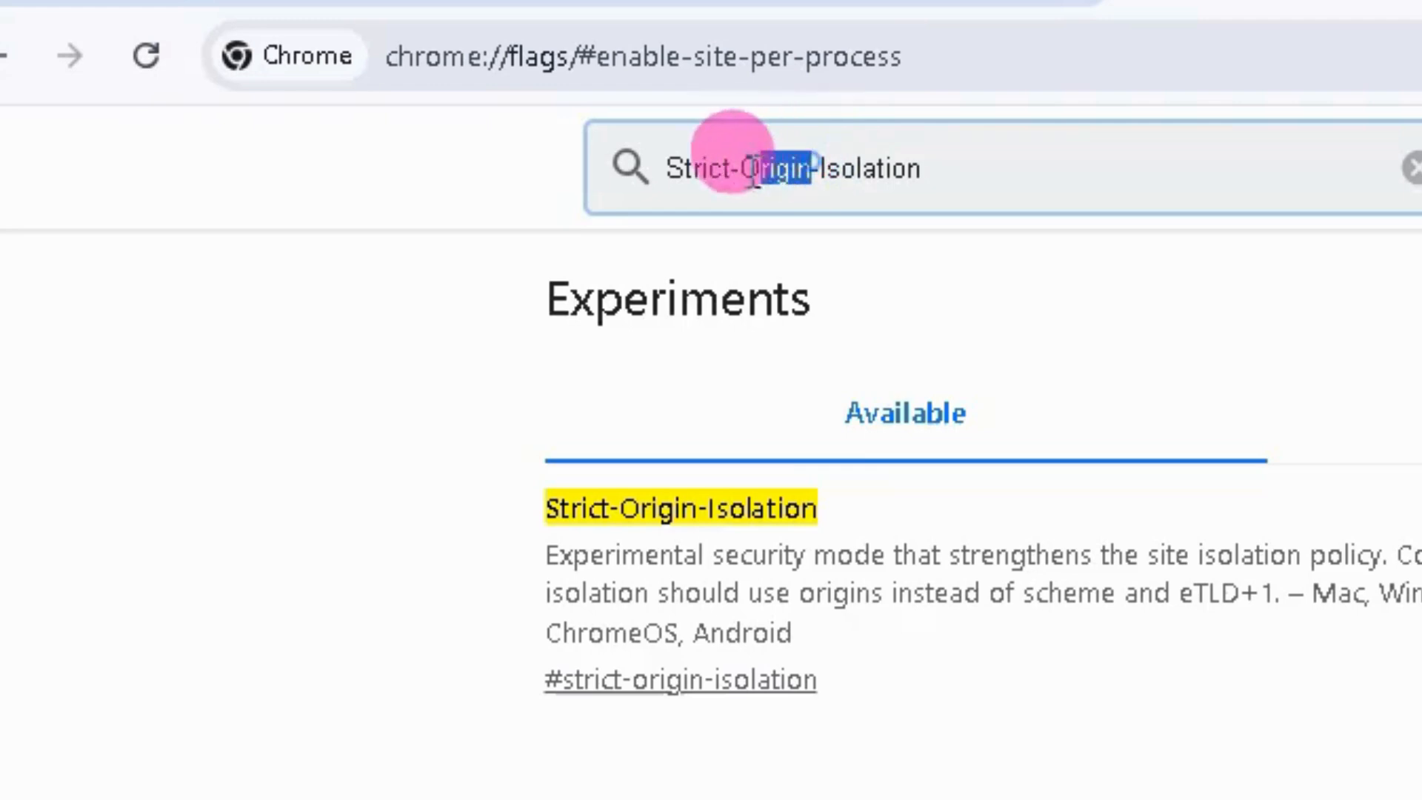
pyautogui.press('BackSpace')
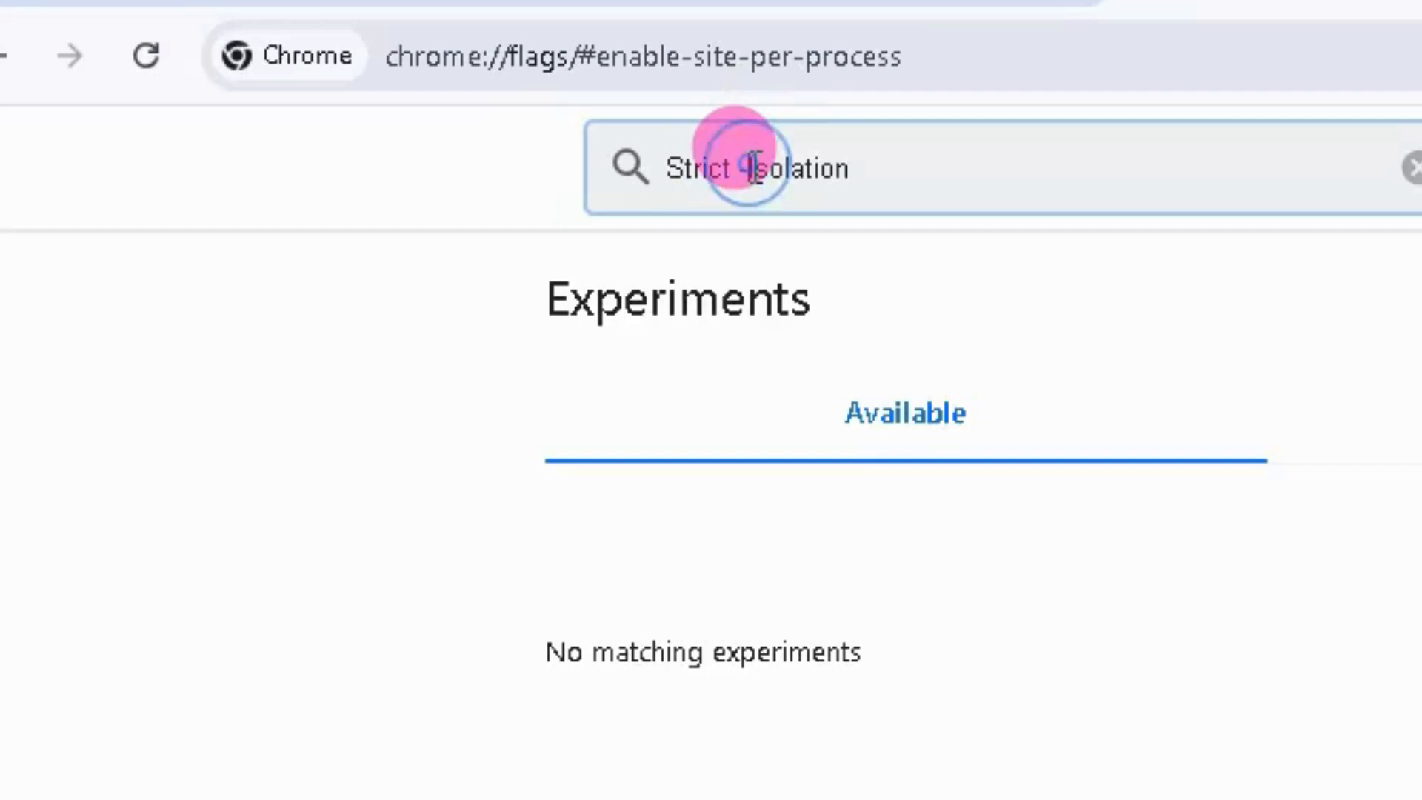
pyautogui.press('Delete')
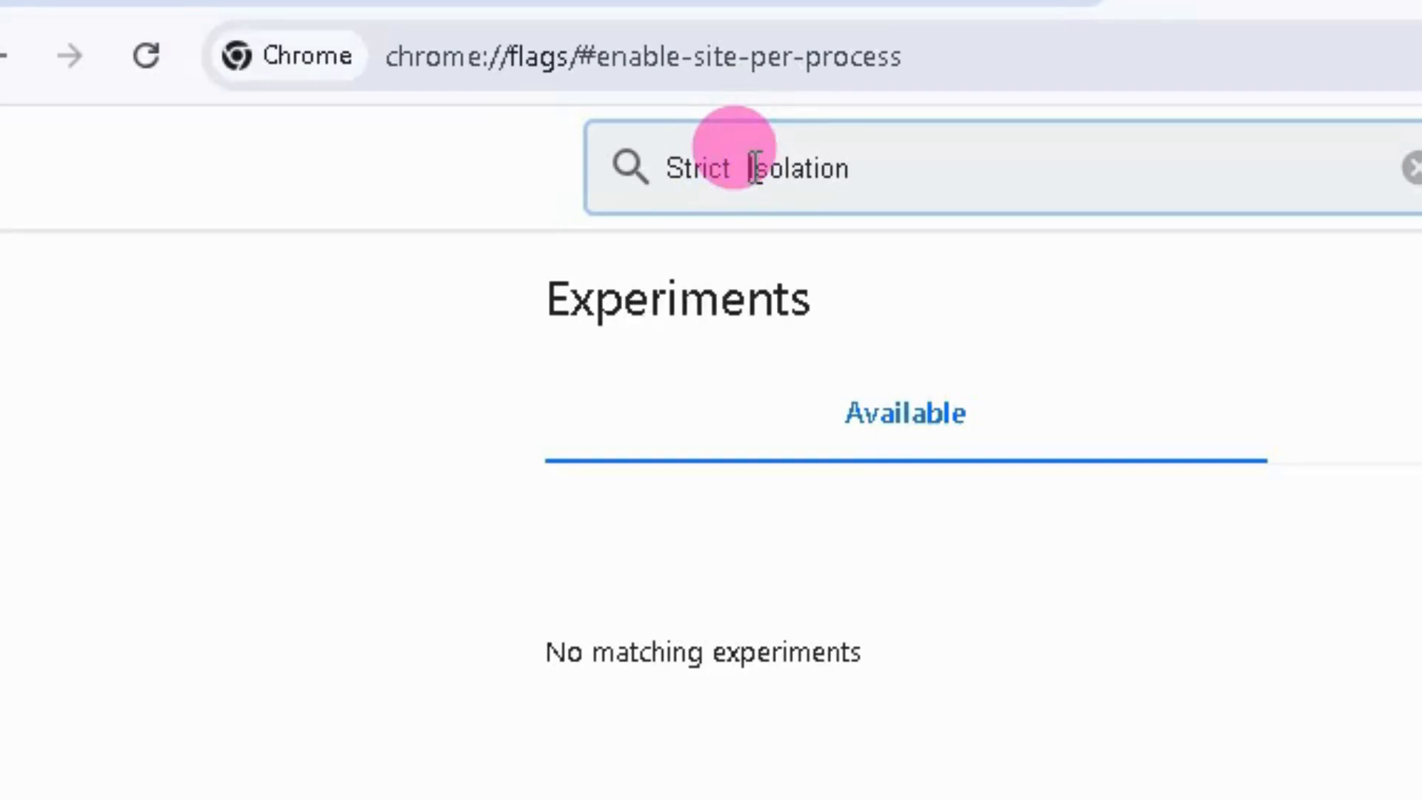
pyautogui.press('BackSpace')
pyautogui.press('BackSpace')
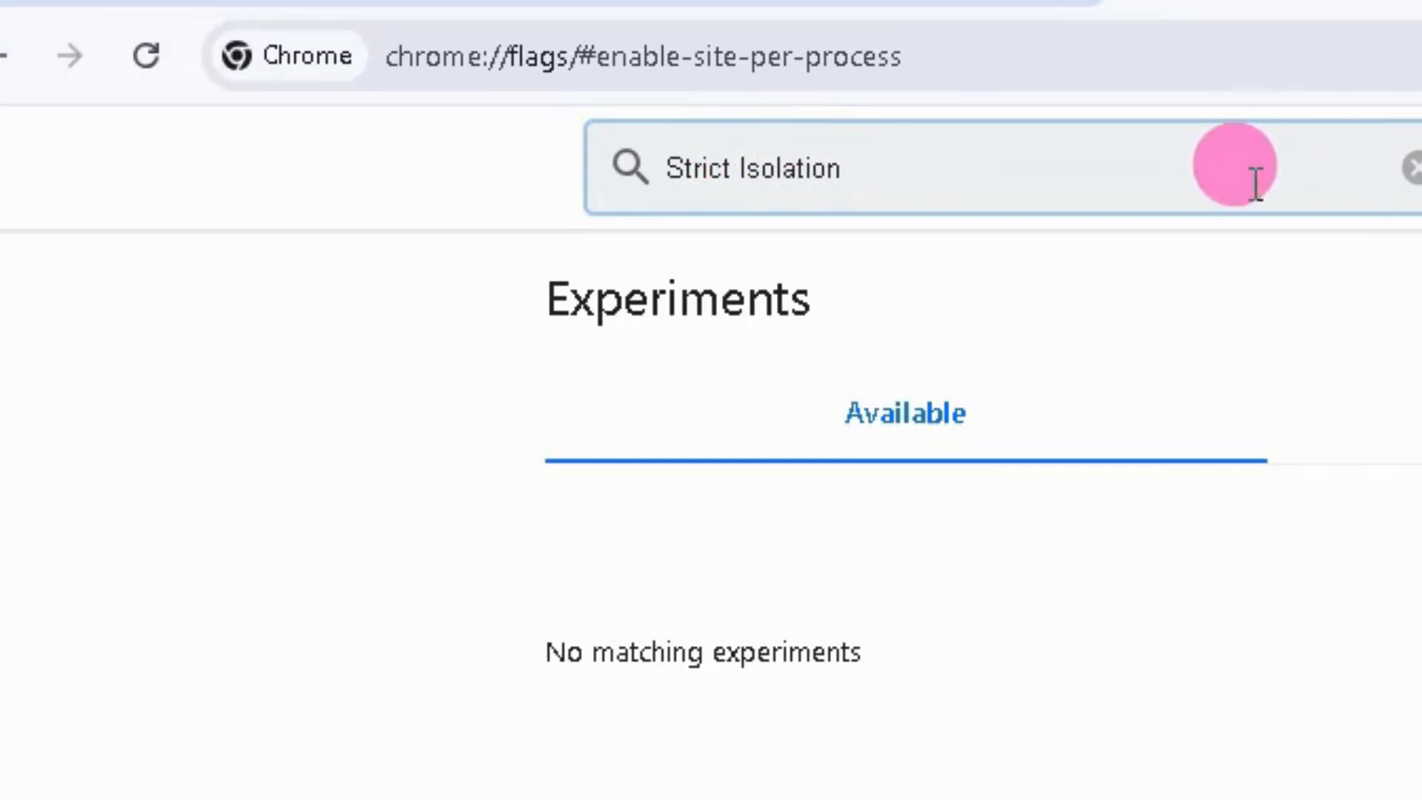
pyautogui.click(1174, 181)
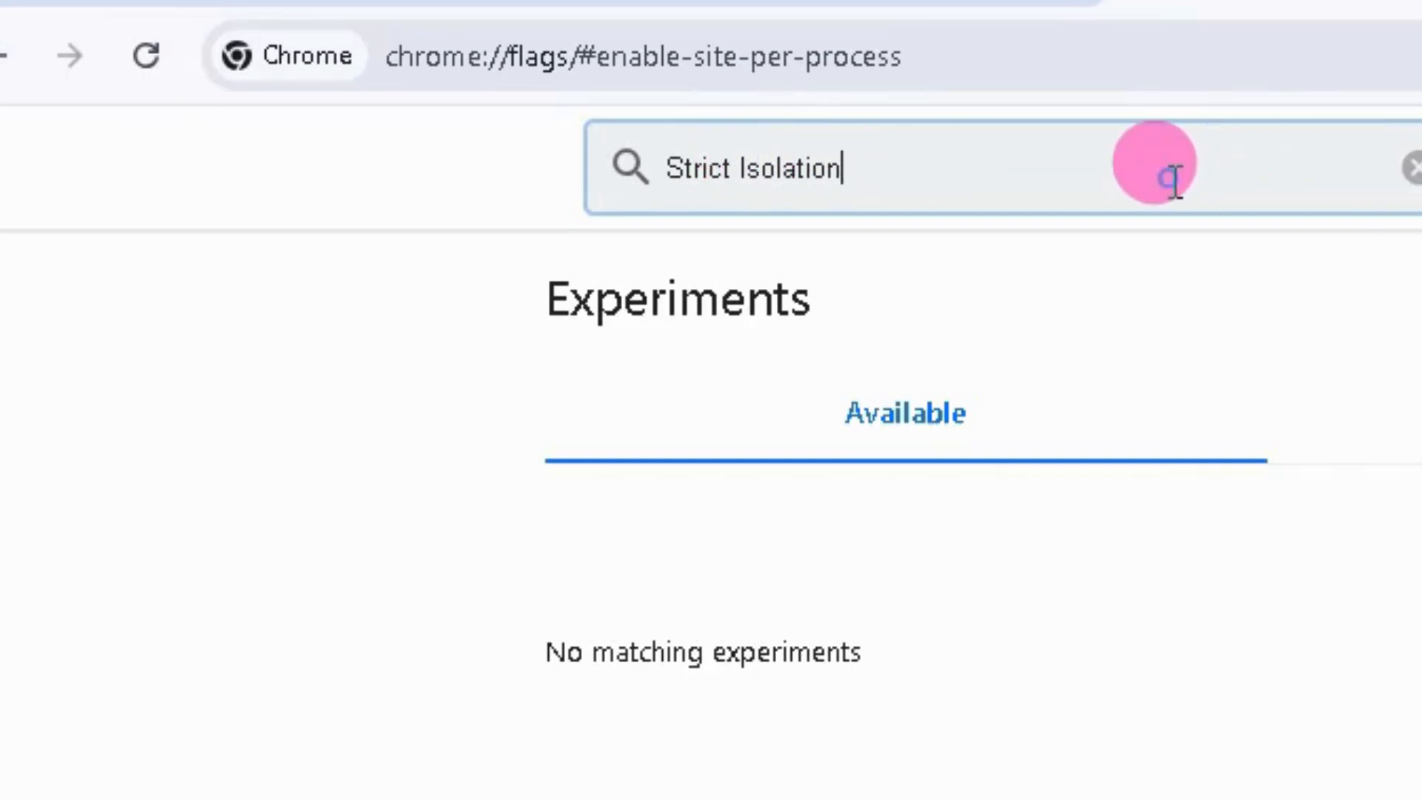
# Change the flags search to Site Isolation.
pyautogui.click(722, 167)
pyautogui.moveTo(729, 167); pyautogui.dragTo(683, 164)
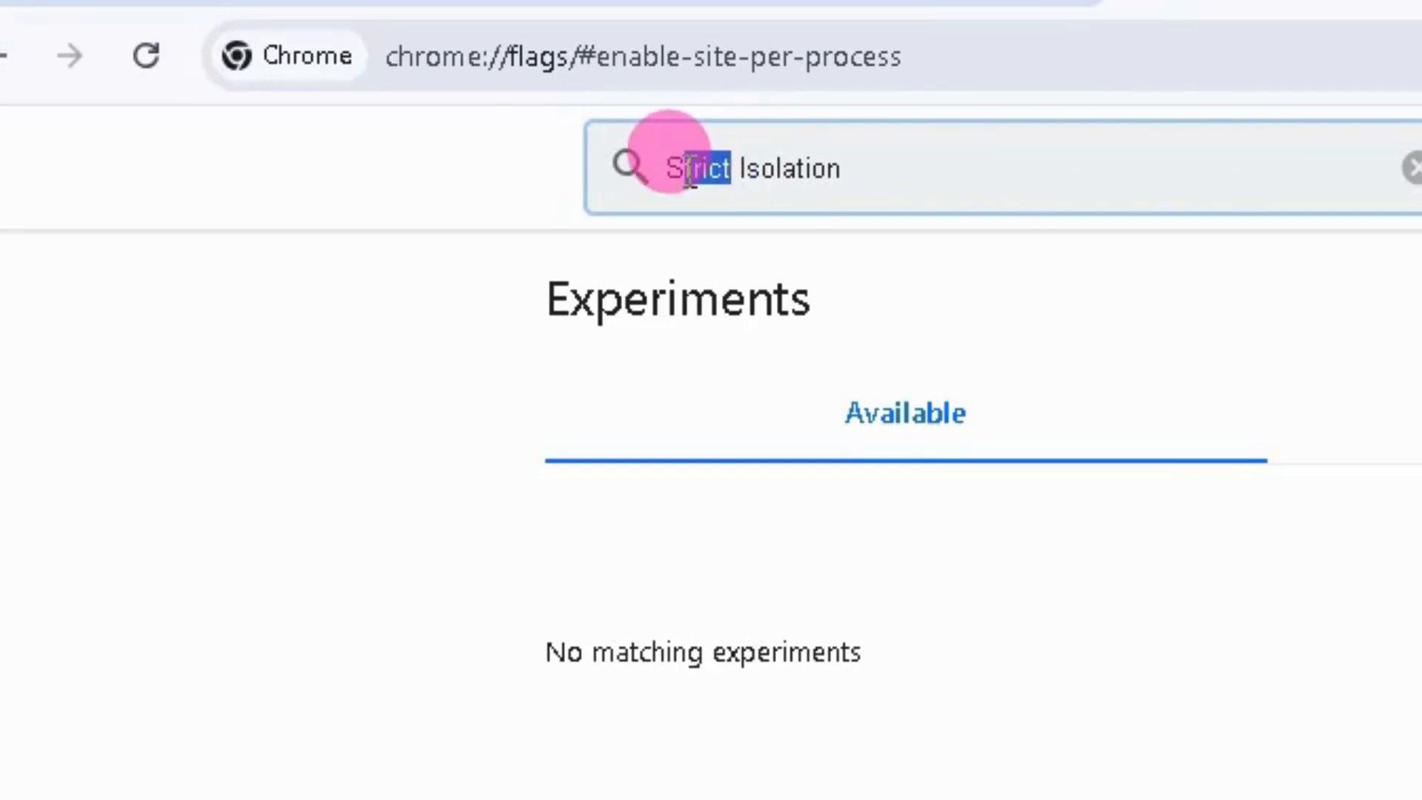
pyautogui.write('it')
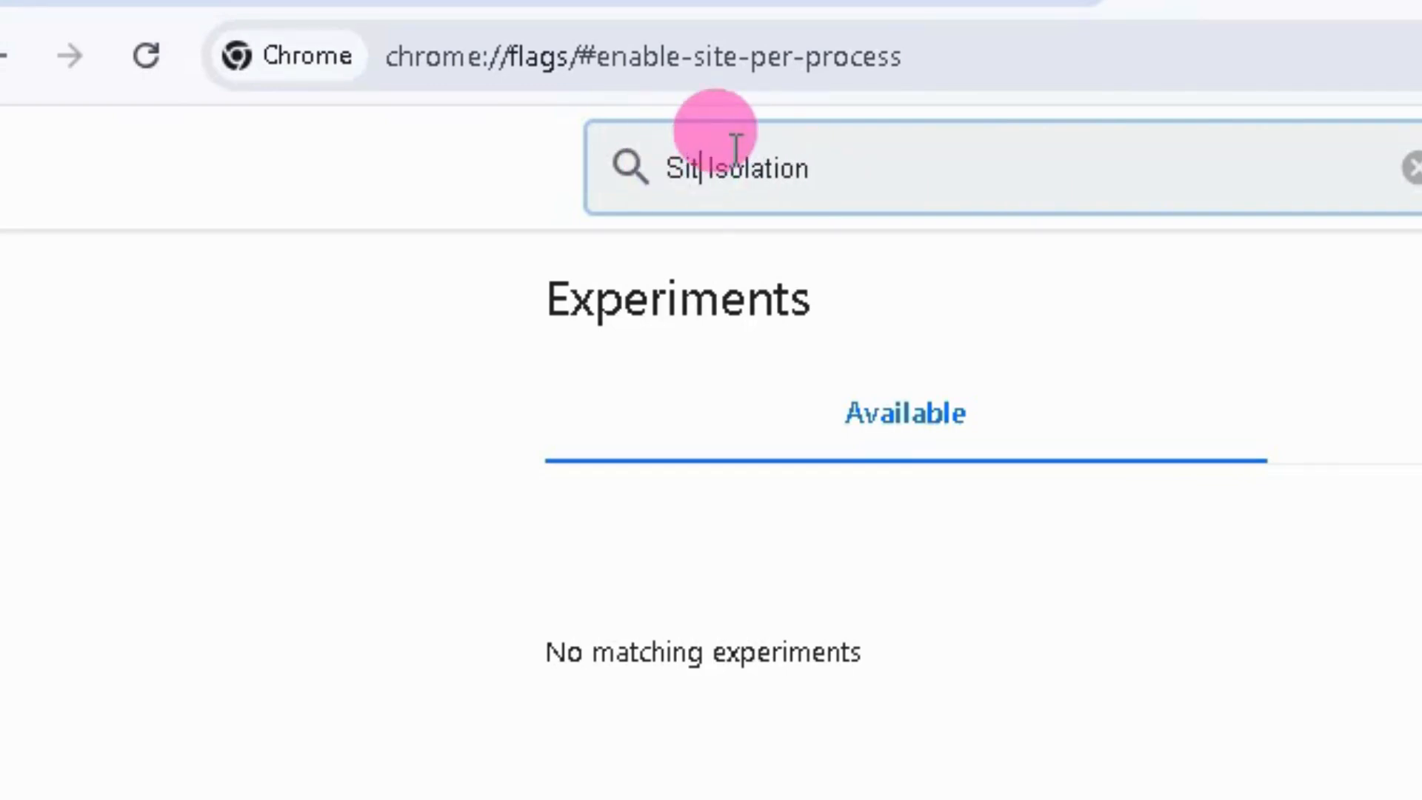
pyautogui.write('e')
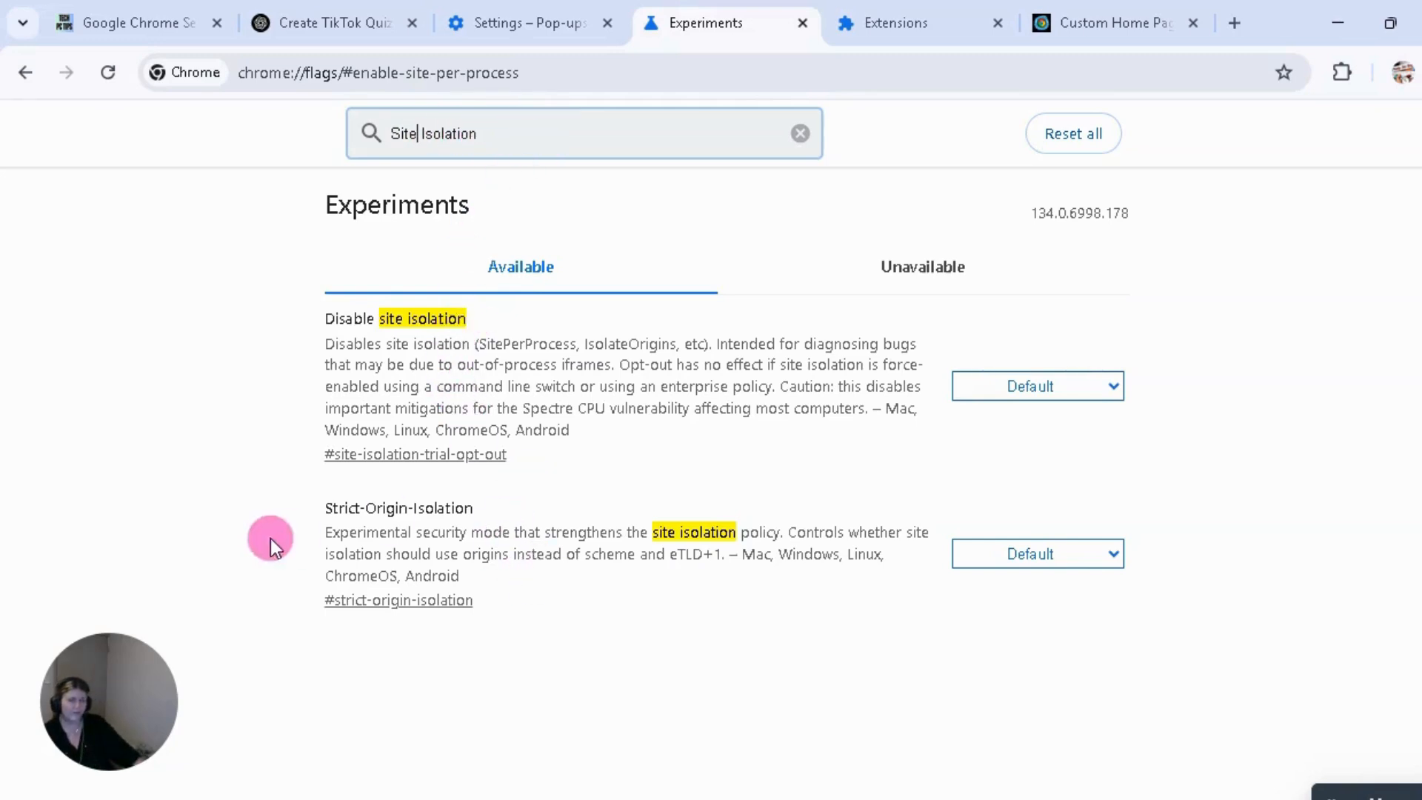
# Copy the Strict-Origin-Isolation flag name from the results, reload the flags page and search for the copied name.
pyautogui.moveTo(328, 511); pyautogui.dragTo(474, 509)
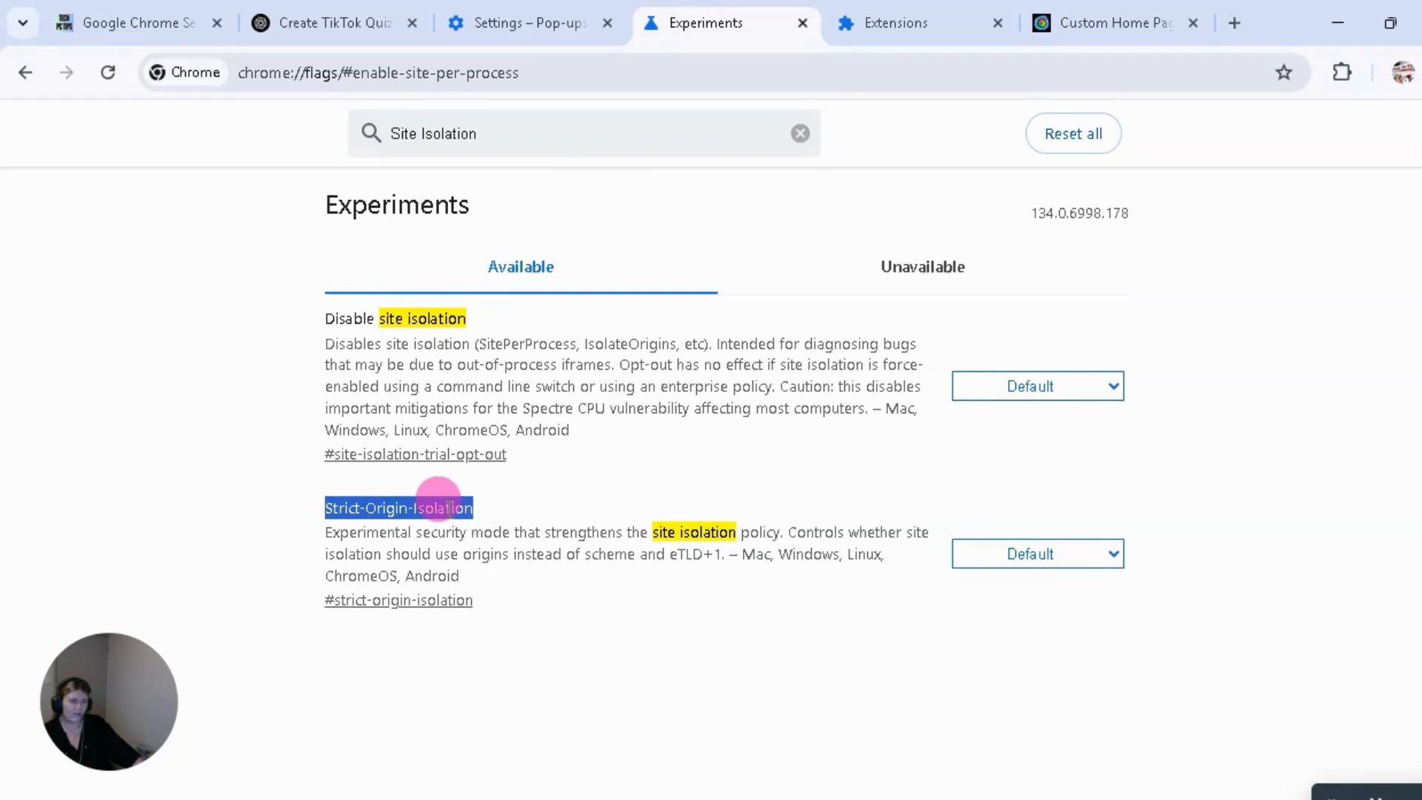
pyautogui.rightClick(453, 511)
pyautogui.click(483, 539)
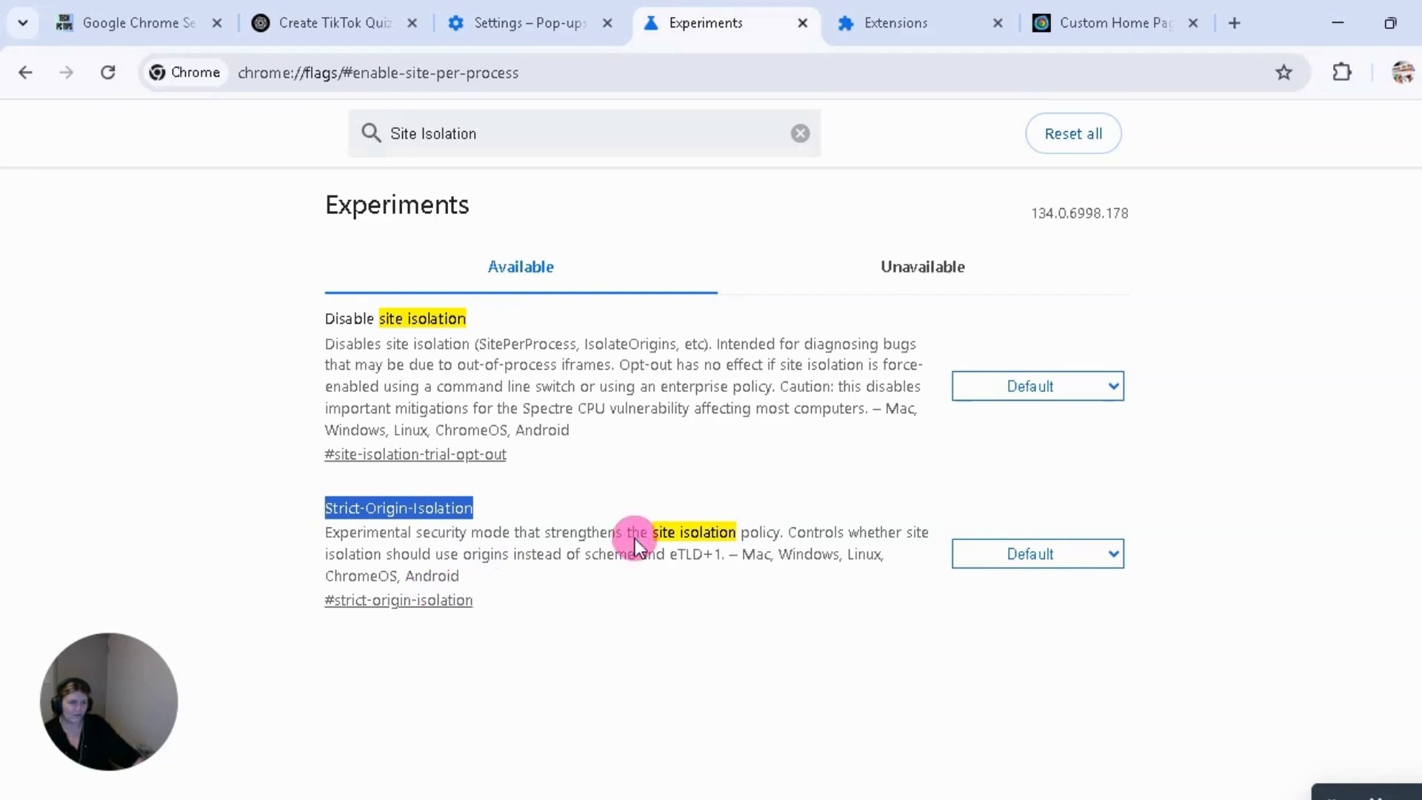
pyautogui.press('F5')
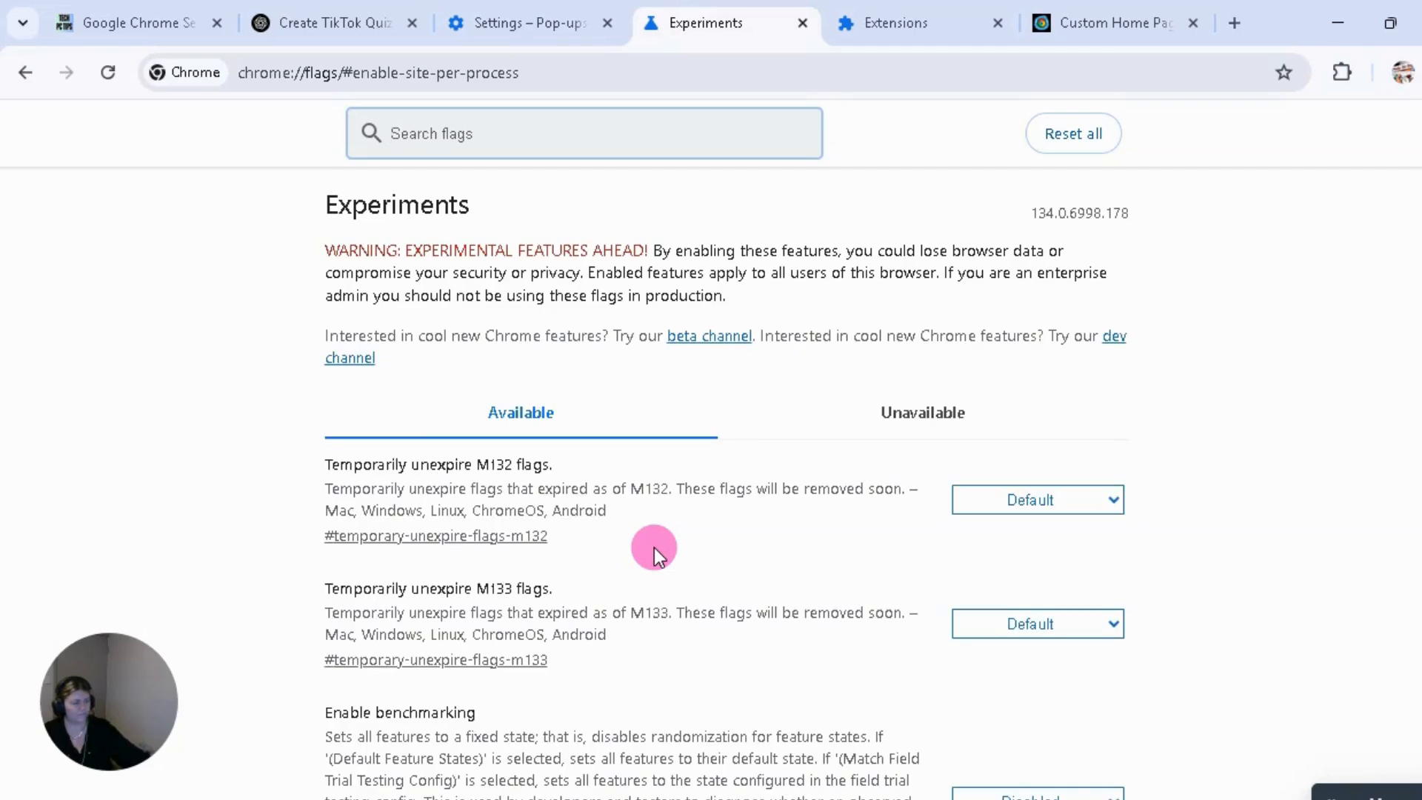
pyautogui.hotkey('ctrl', 'v')
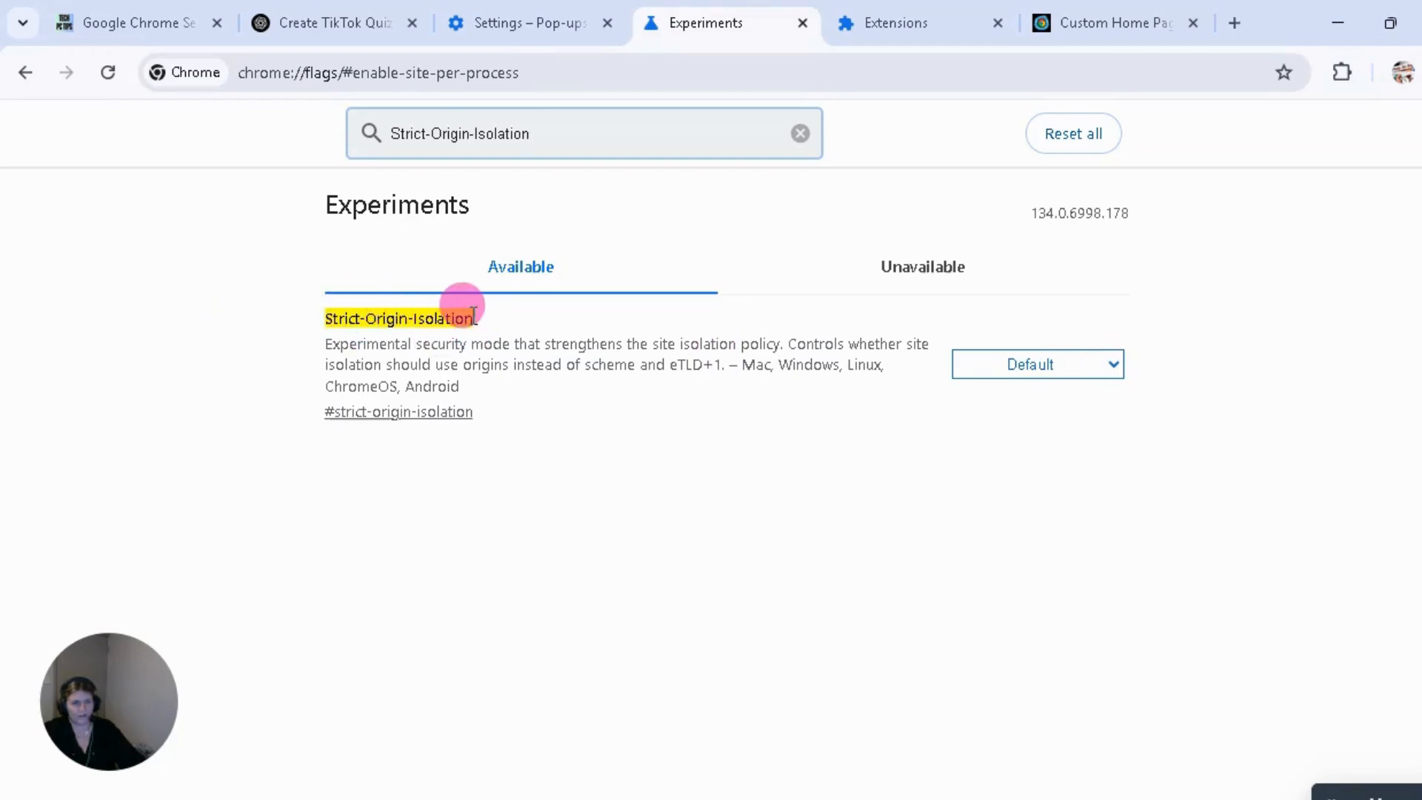
# Set the Strict-Origin-Isolation flag to Enabled and relaunch the browser.
pyautogui.click(1113, 369)
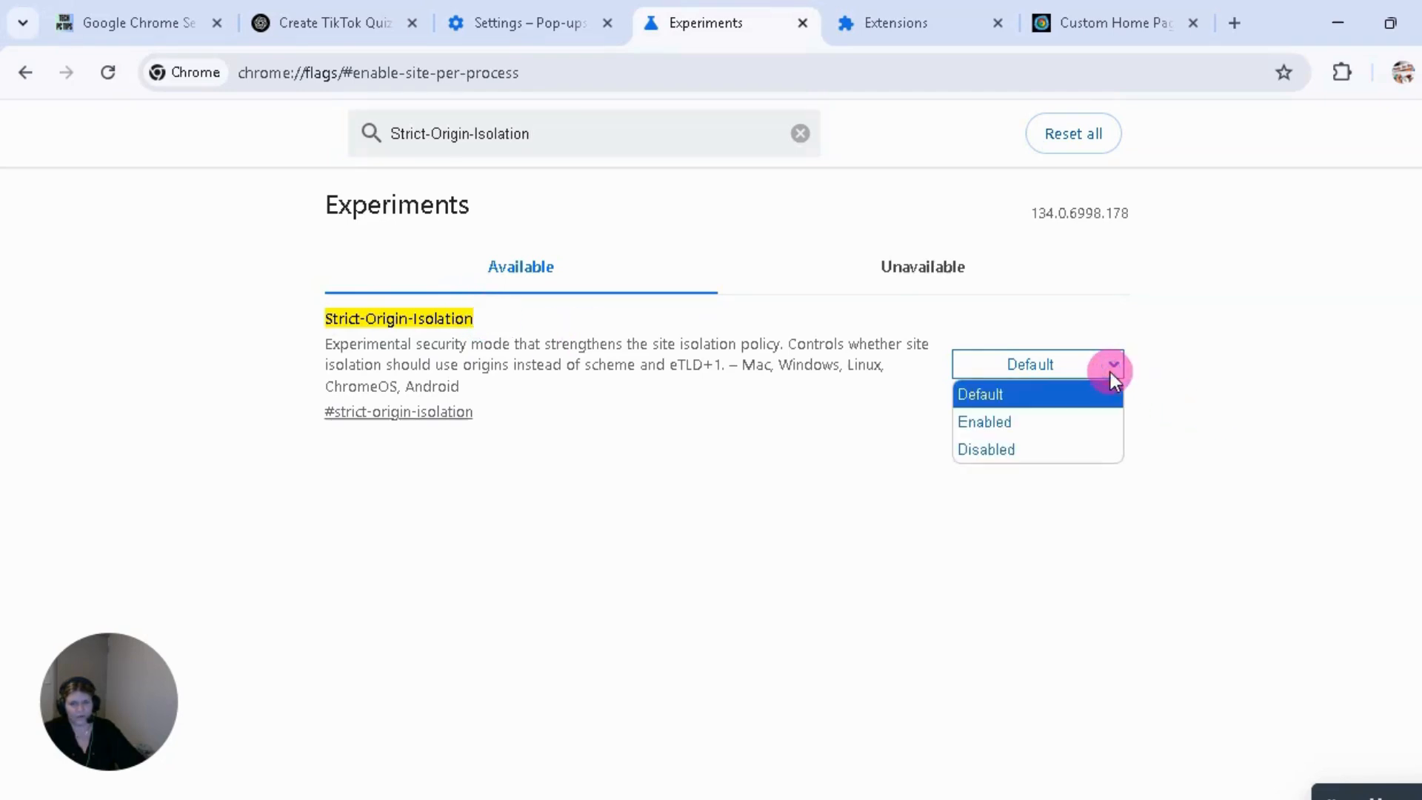
pyautogui.click(1010, 420)
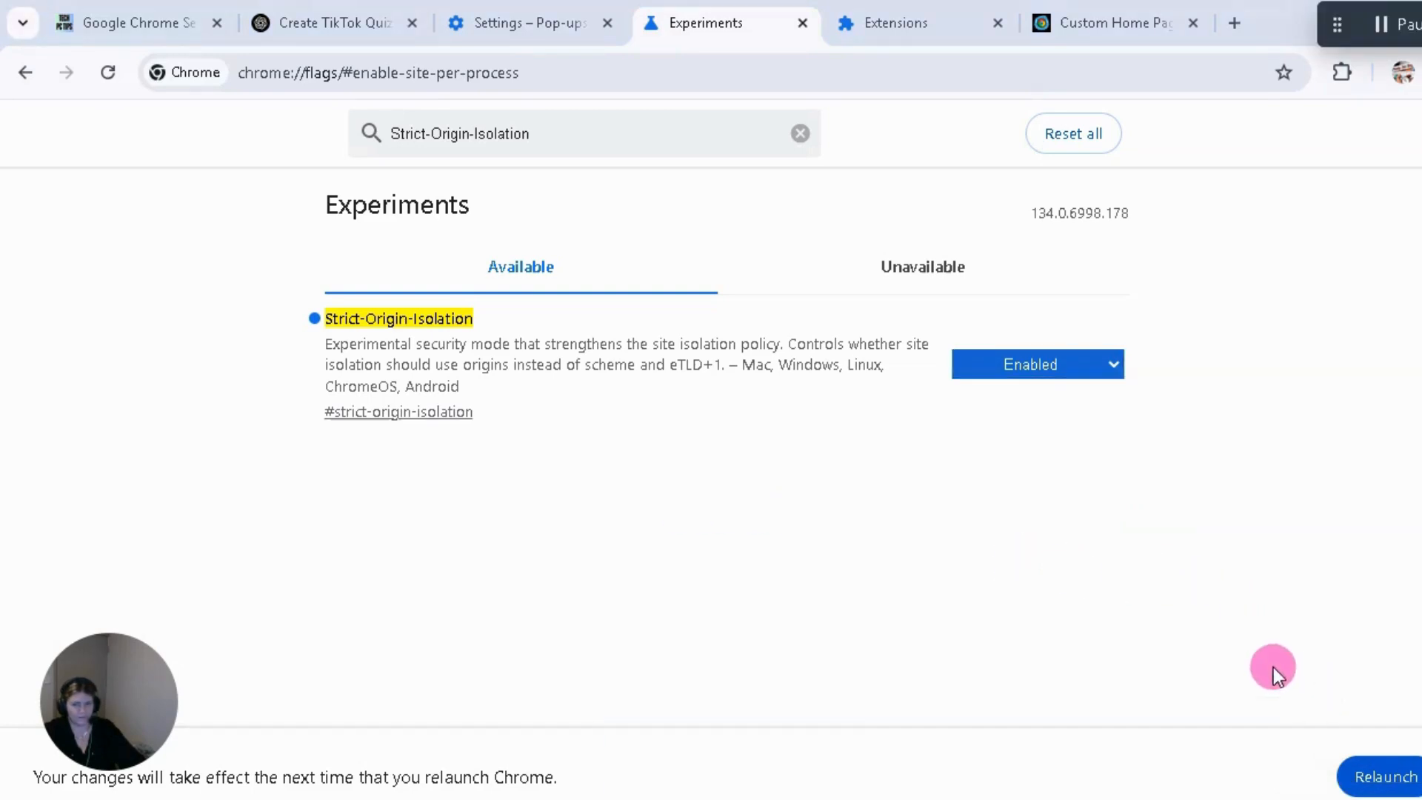
pyautogui.click(1385, 778)
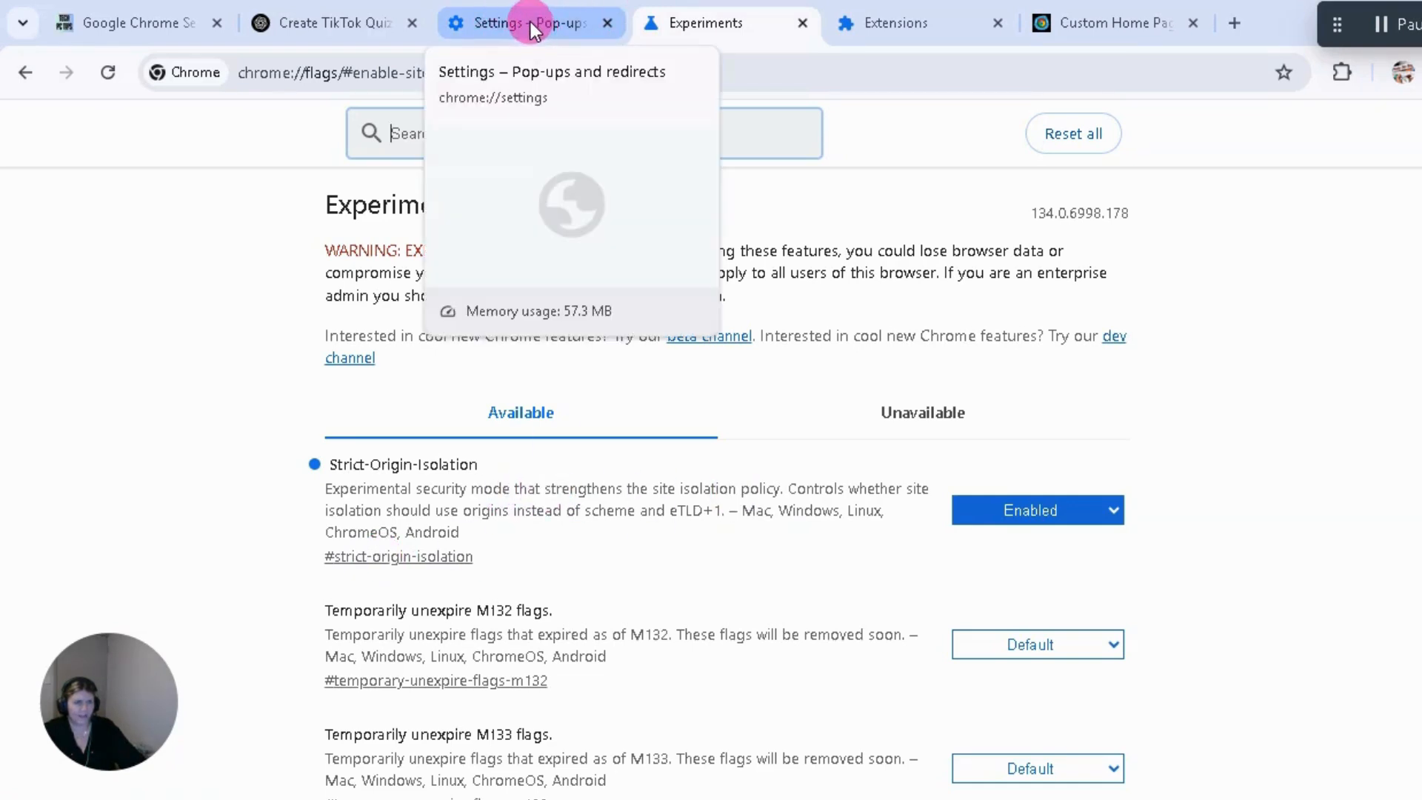
# Return from the flags page to the open settings and go back from Pop-ups and redirects to the main Privacy and security page.
pyautogui.moveTo(517, 26)
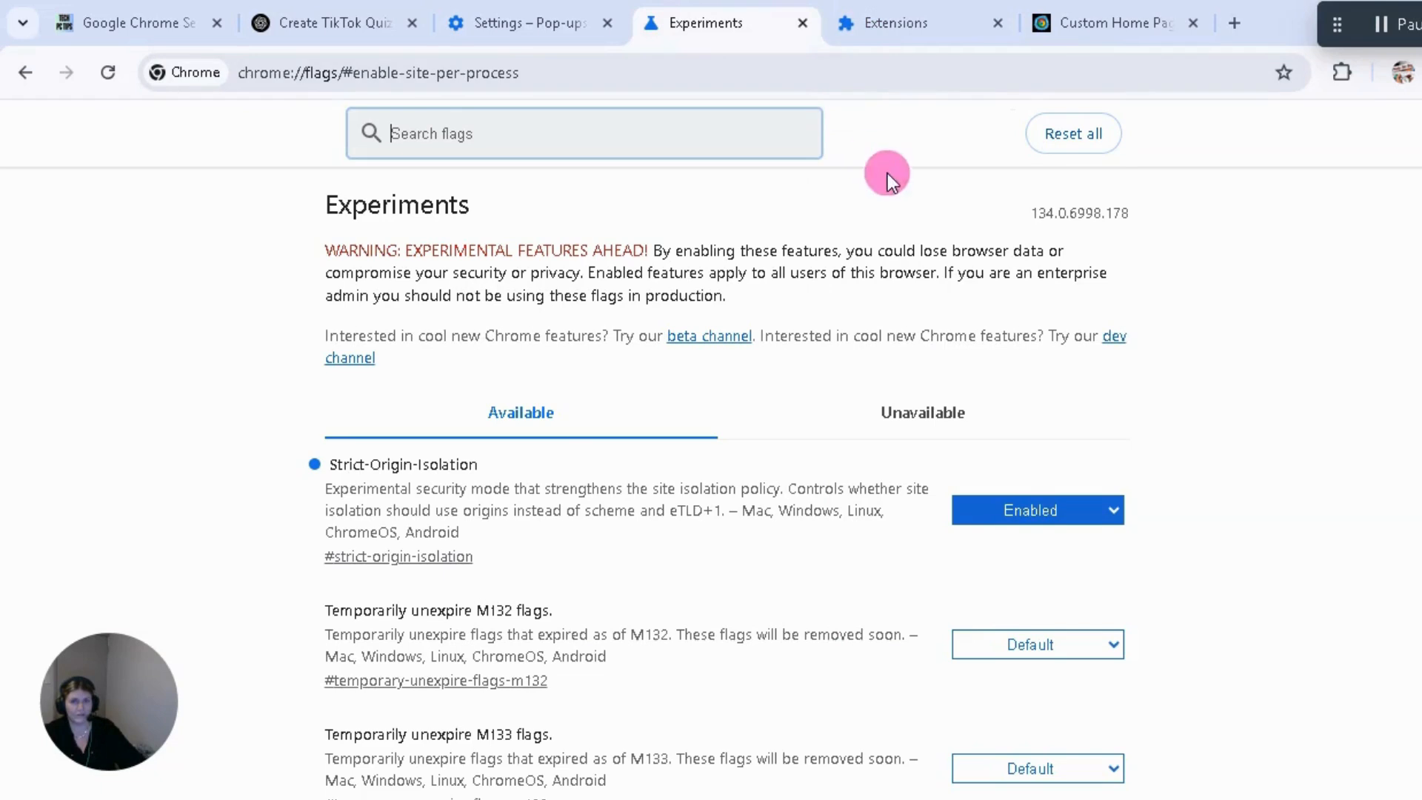
pyautogui.moveTo(908, 25)
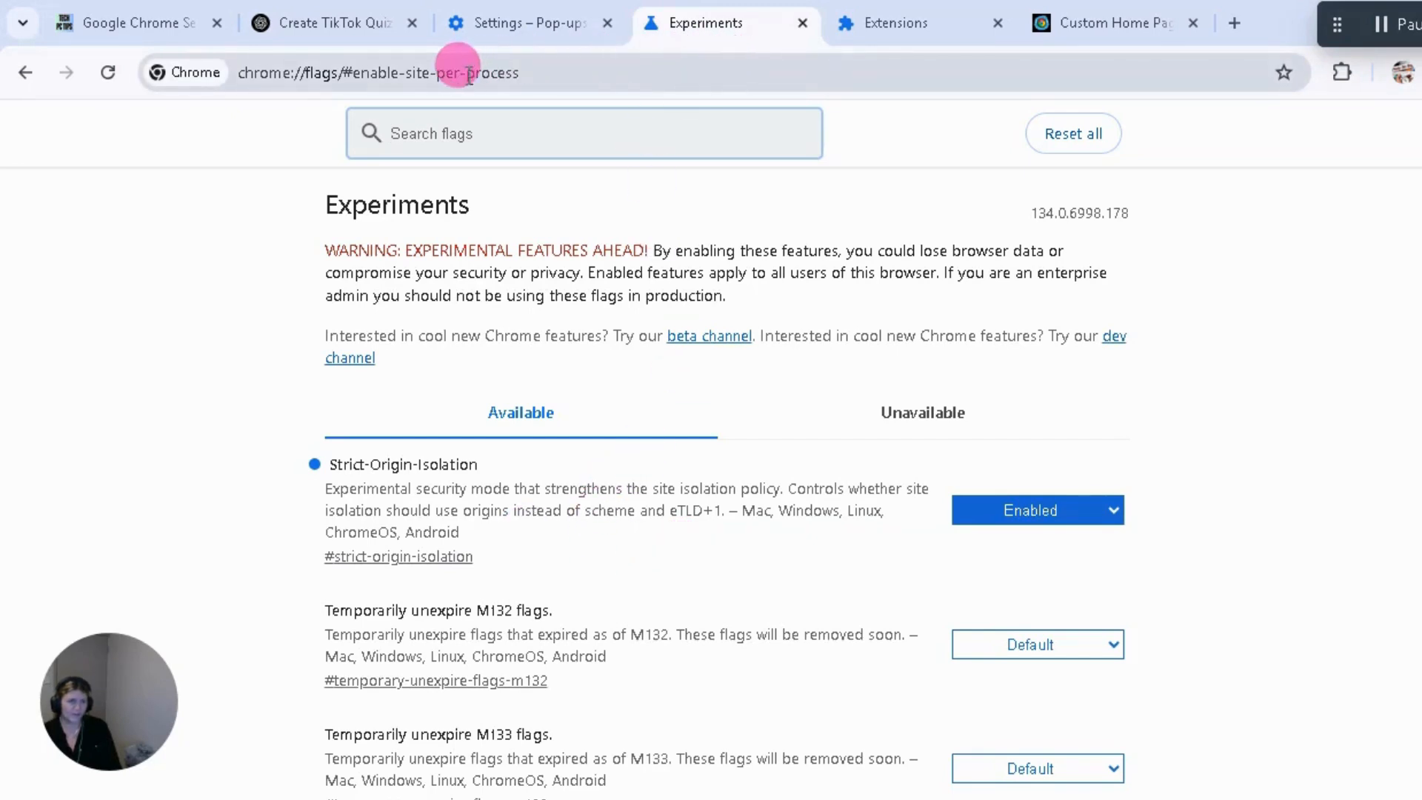
pyautogui.moveTo(520, 73); pyautogui.dragTo(240, 78)
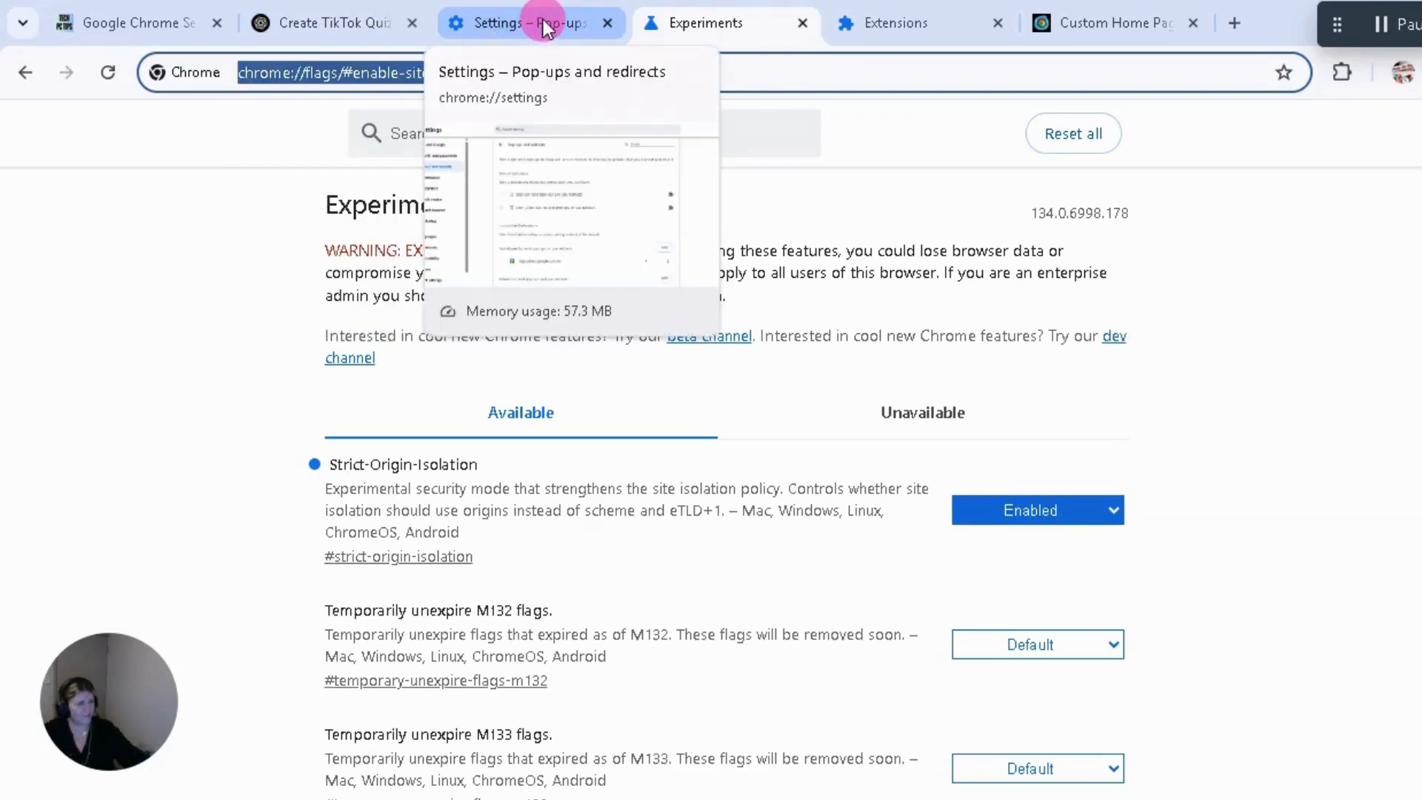
pyautogui.click(519, 30)
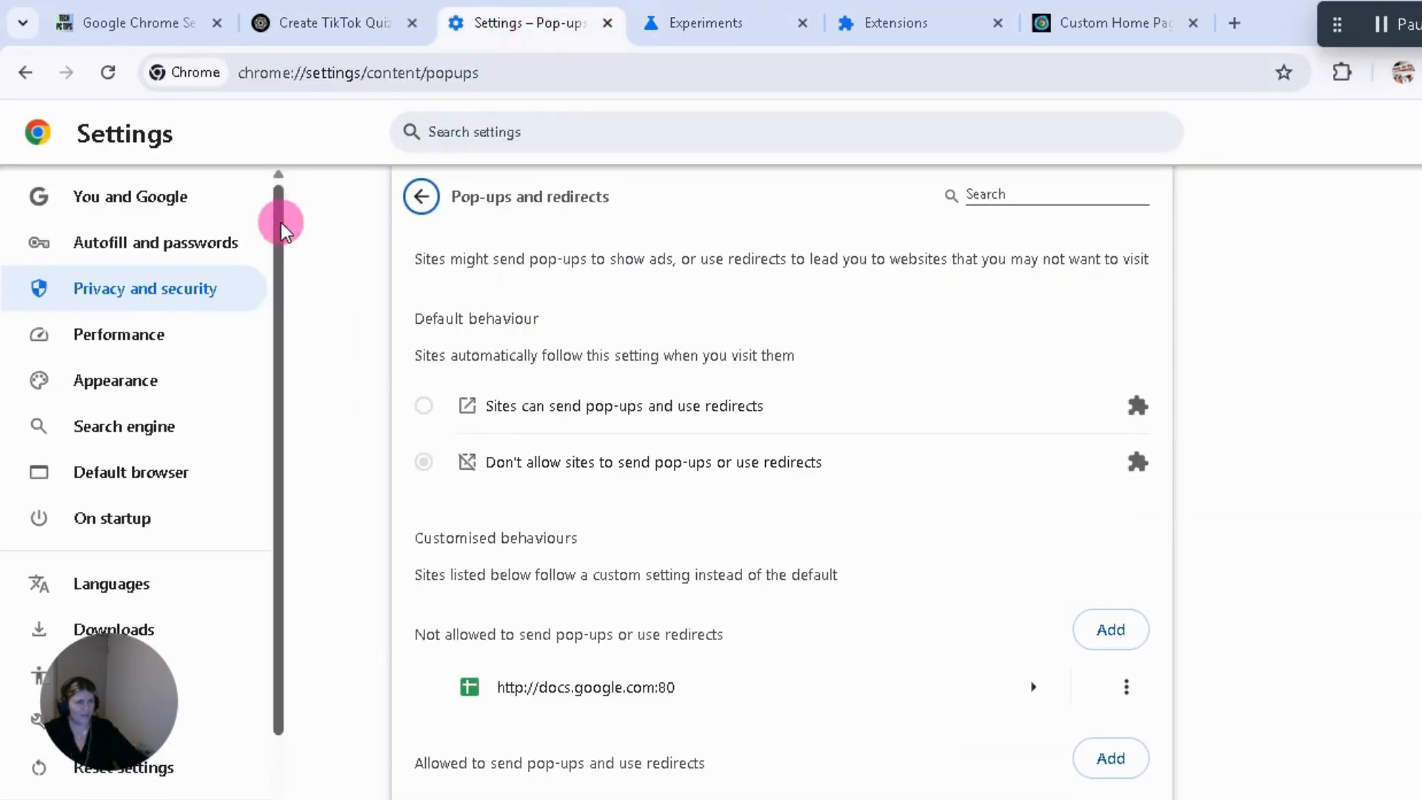
pyautogui.click(420, 197)
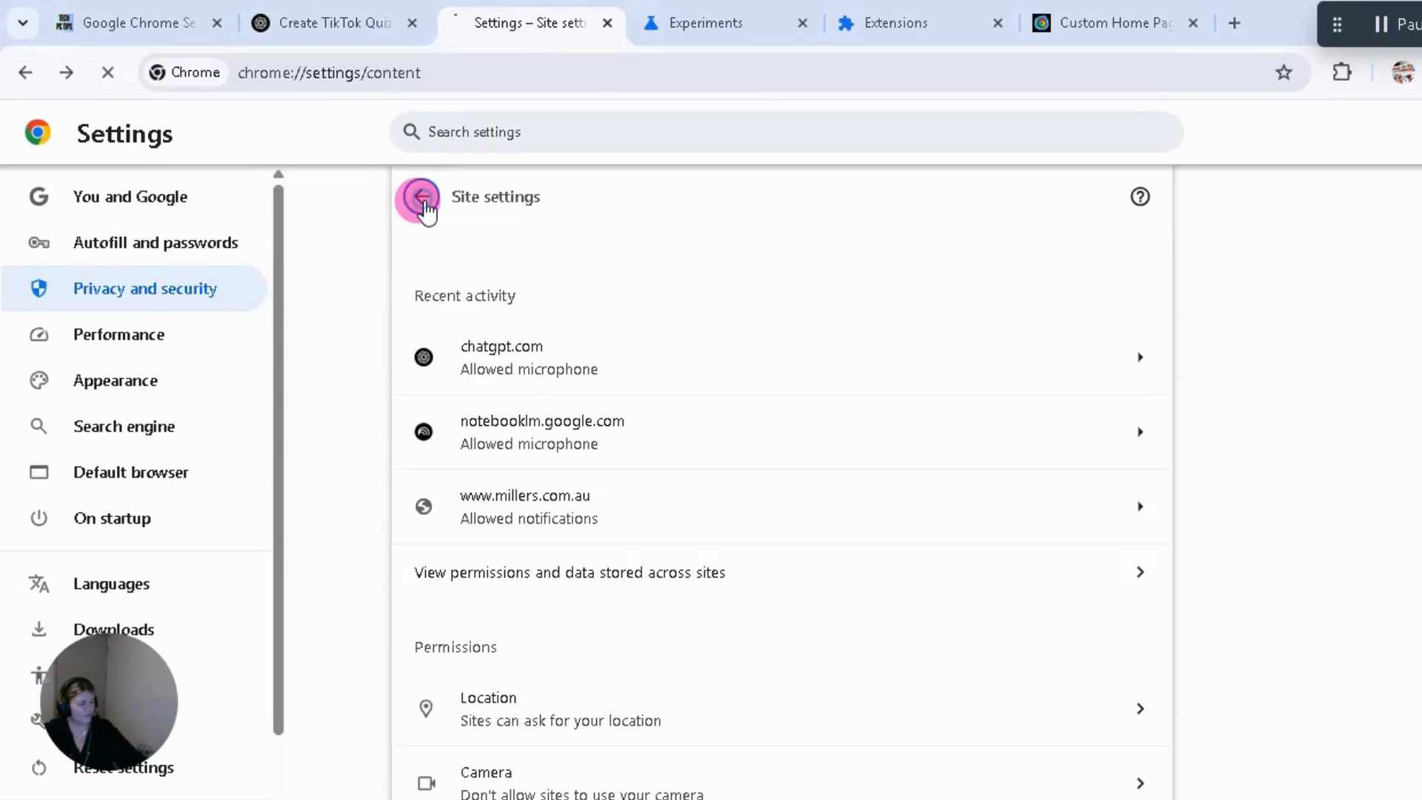
pyautogui.click(422, 198)
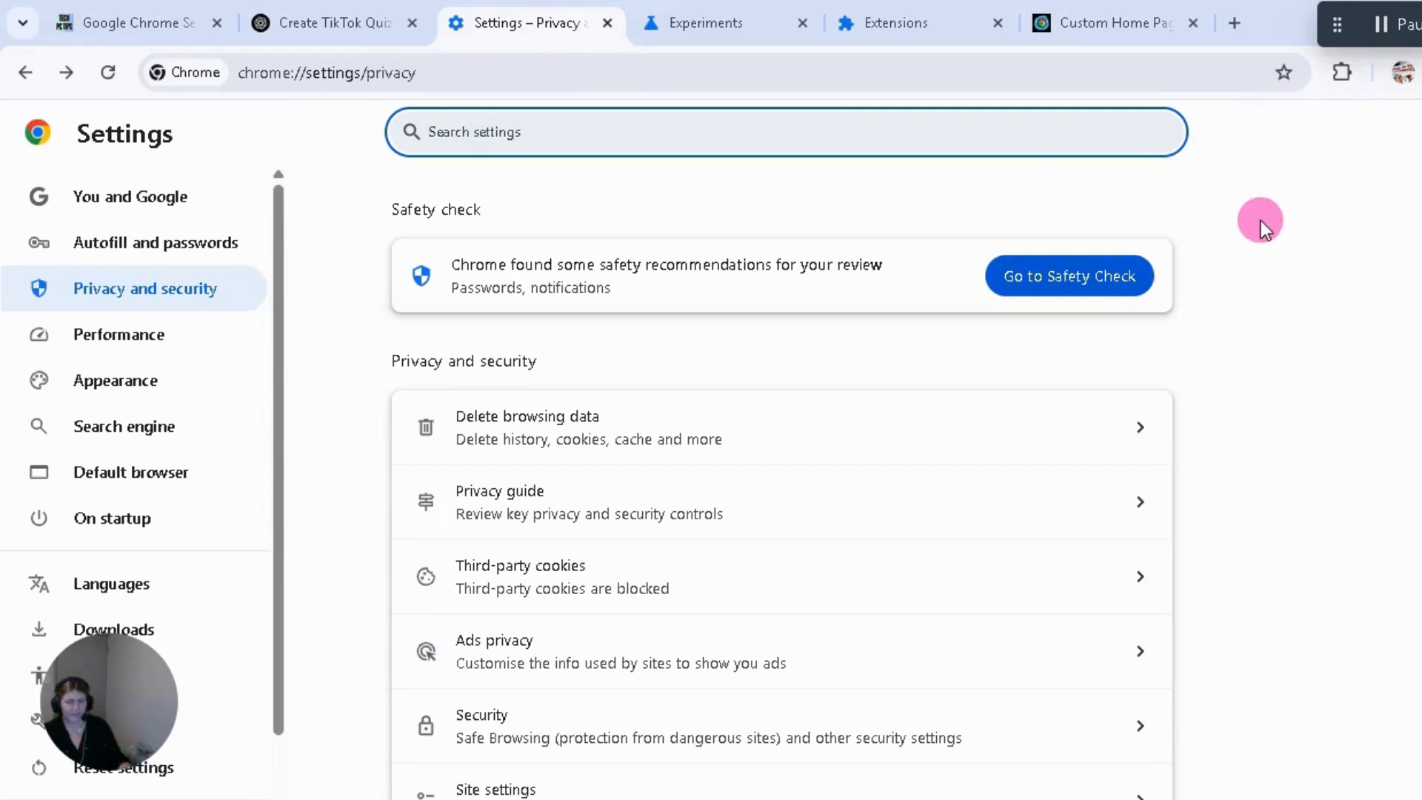
# Open the extension management page and review the installed extensions, including DuckDuckGo Privacy Essentials and Custom Chrome Home Page.
pyautogui.click(1342, 74)
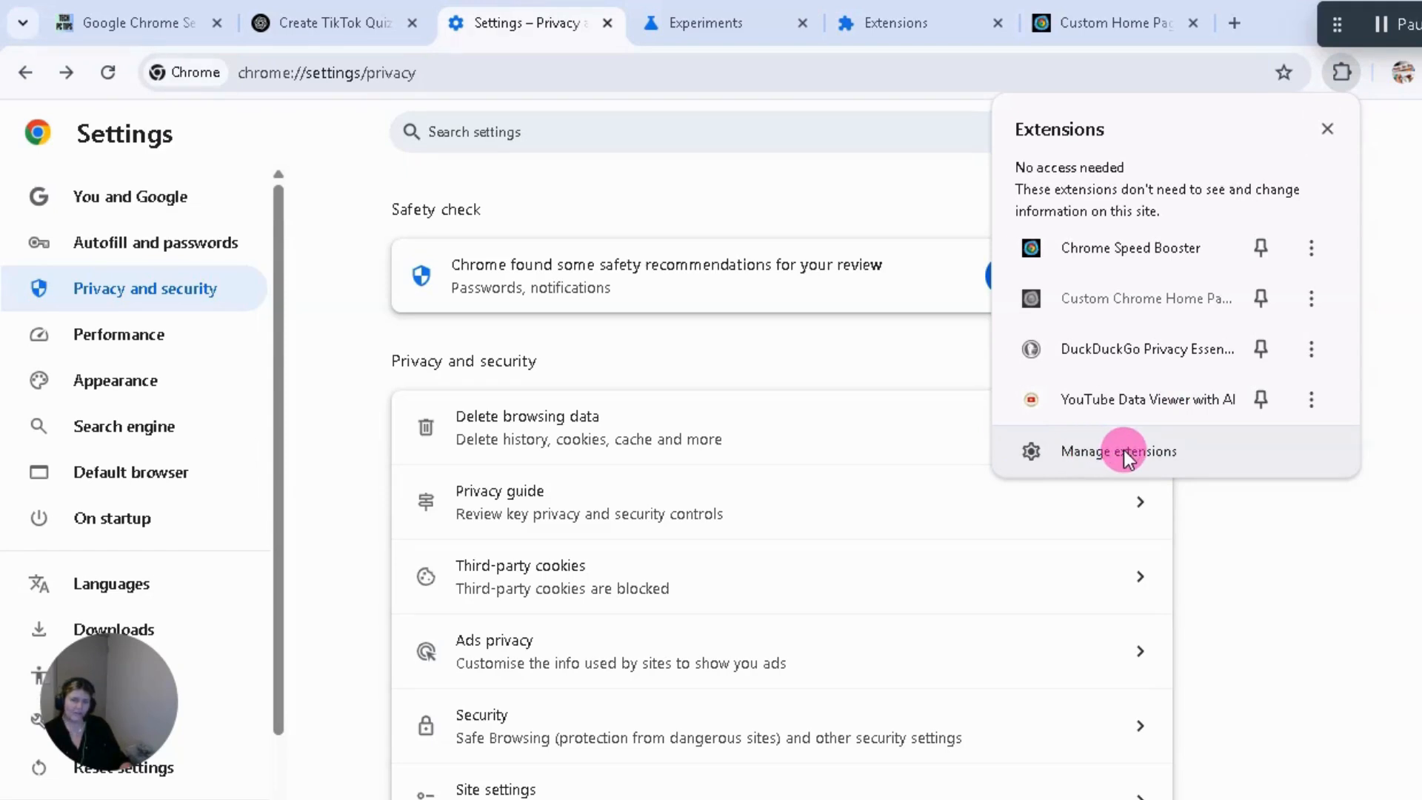
pyautogui.click(1308, 249)
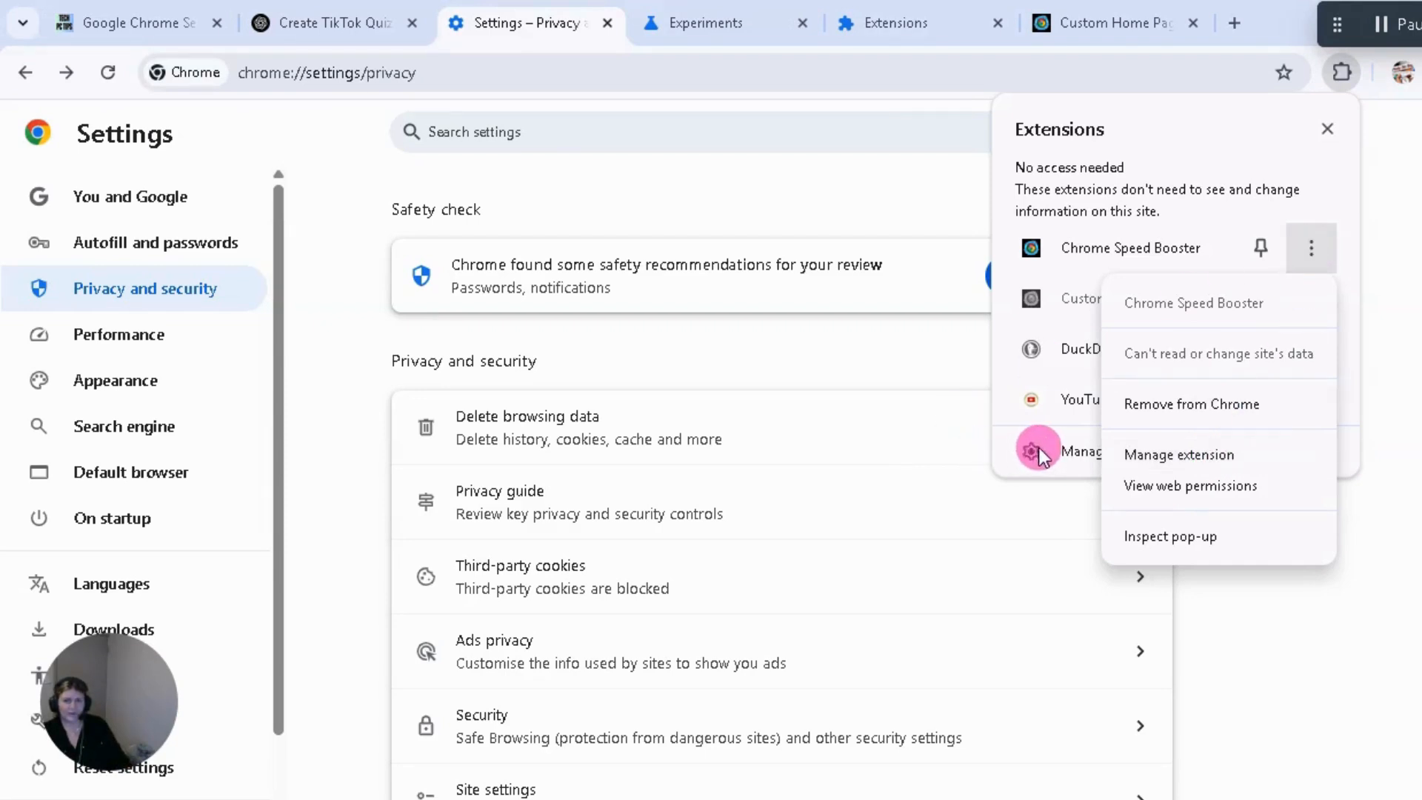
pyautogui.click(1076, 450)
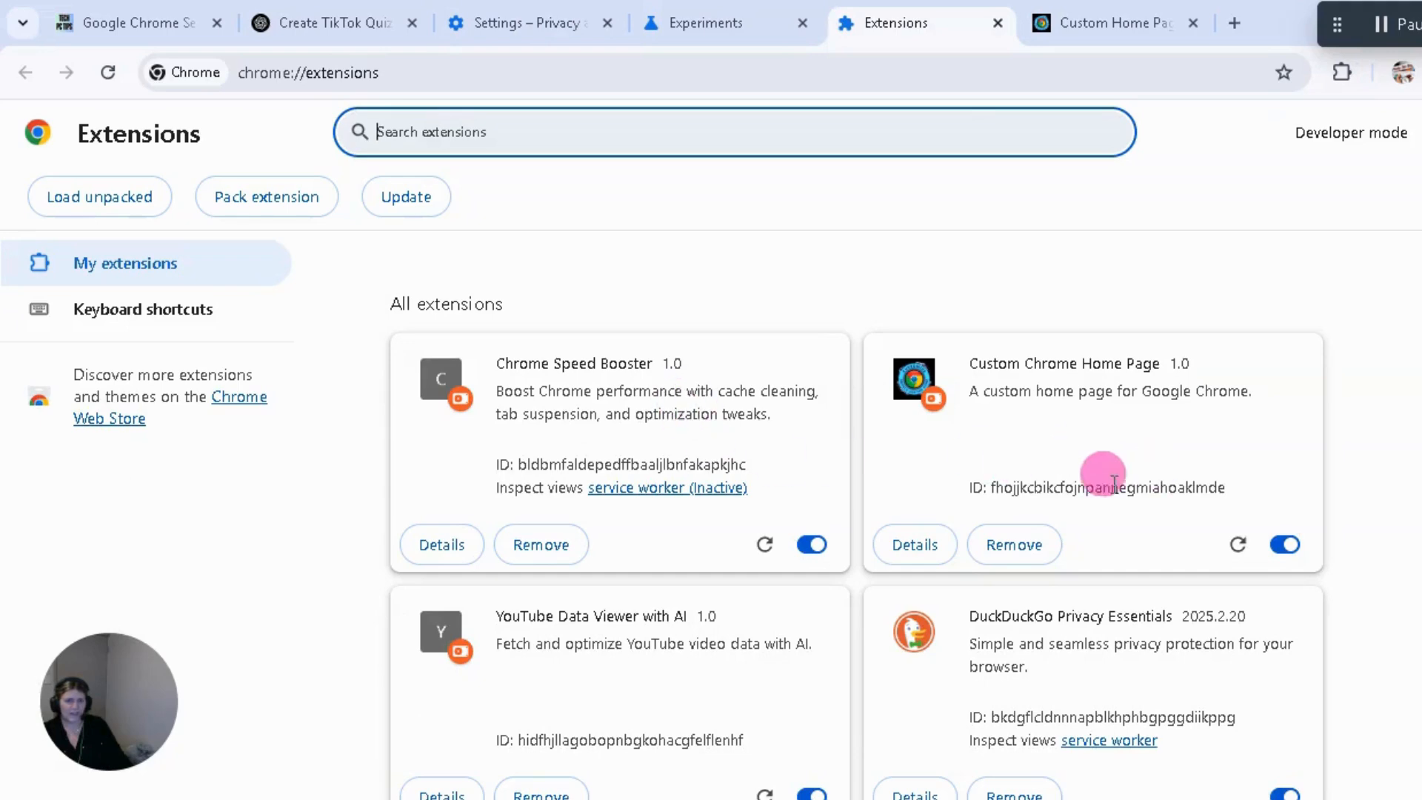
pyautogui.scroll(-4, 1144, 607)
pyautogui.scroll(4, 1105, 581)
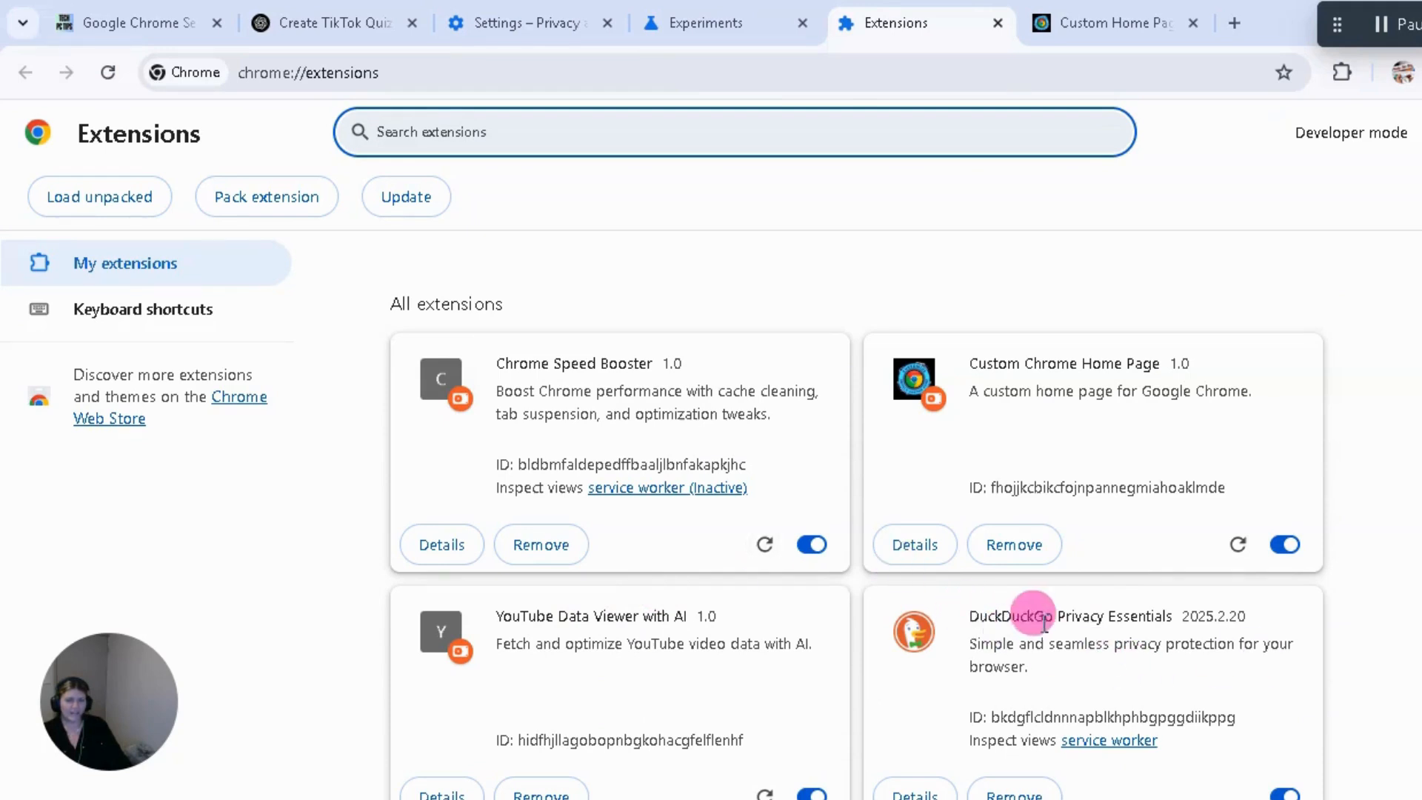
pyautogui.moveTo(972, 617); pyautogui.dragTo(1185, 617)
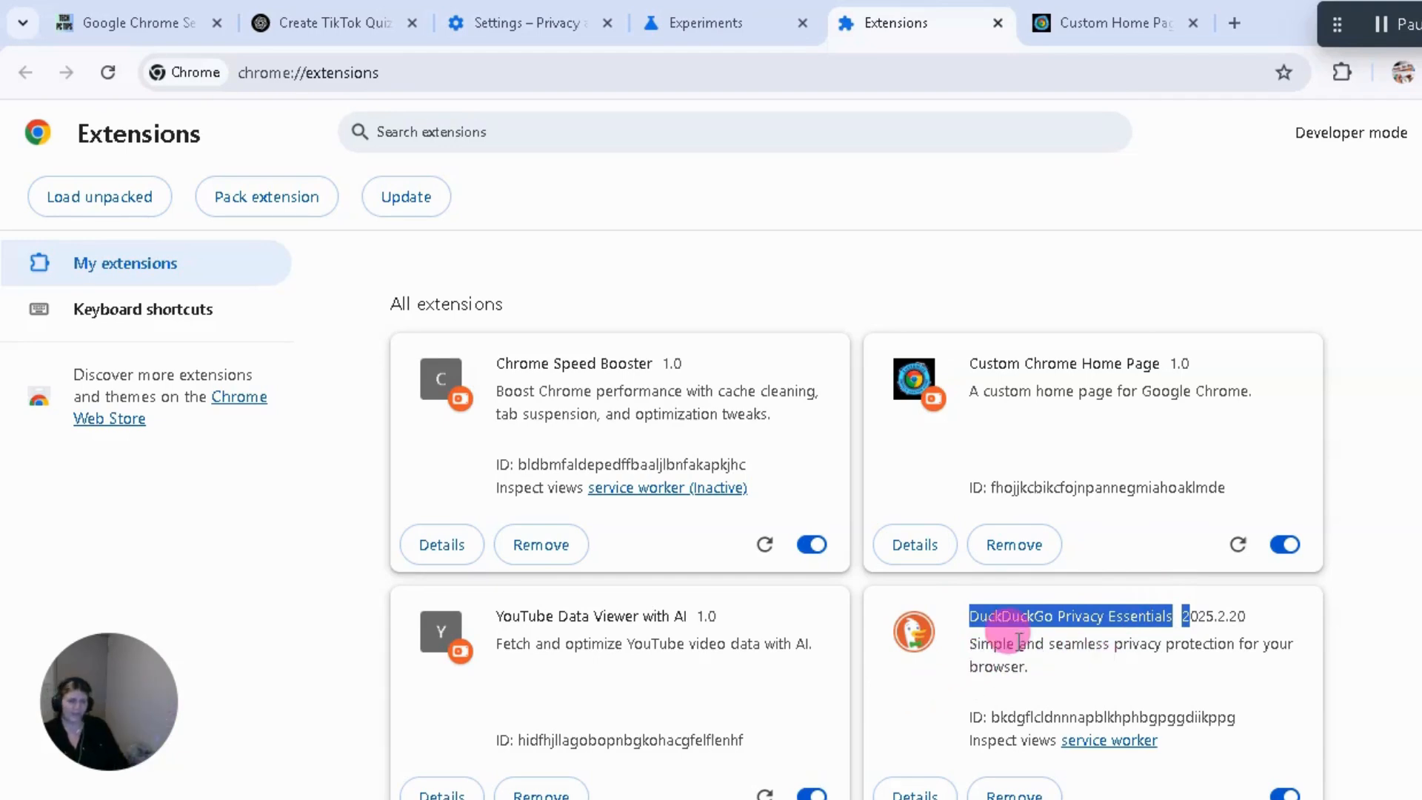
pyautogui.scroll(-3, 1011, 642)
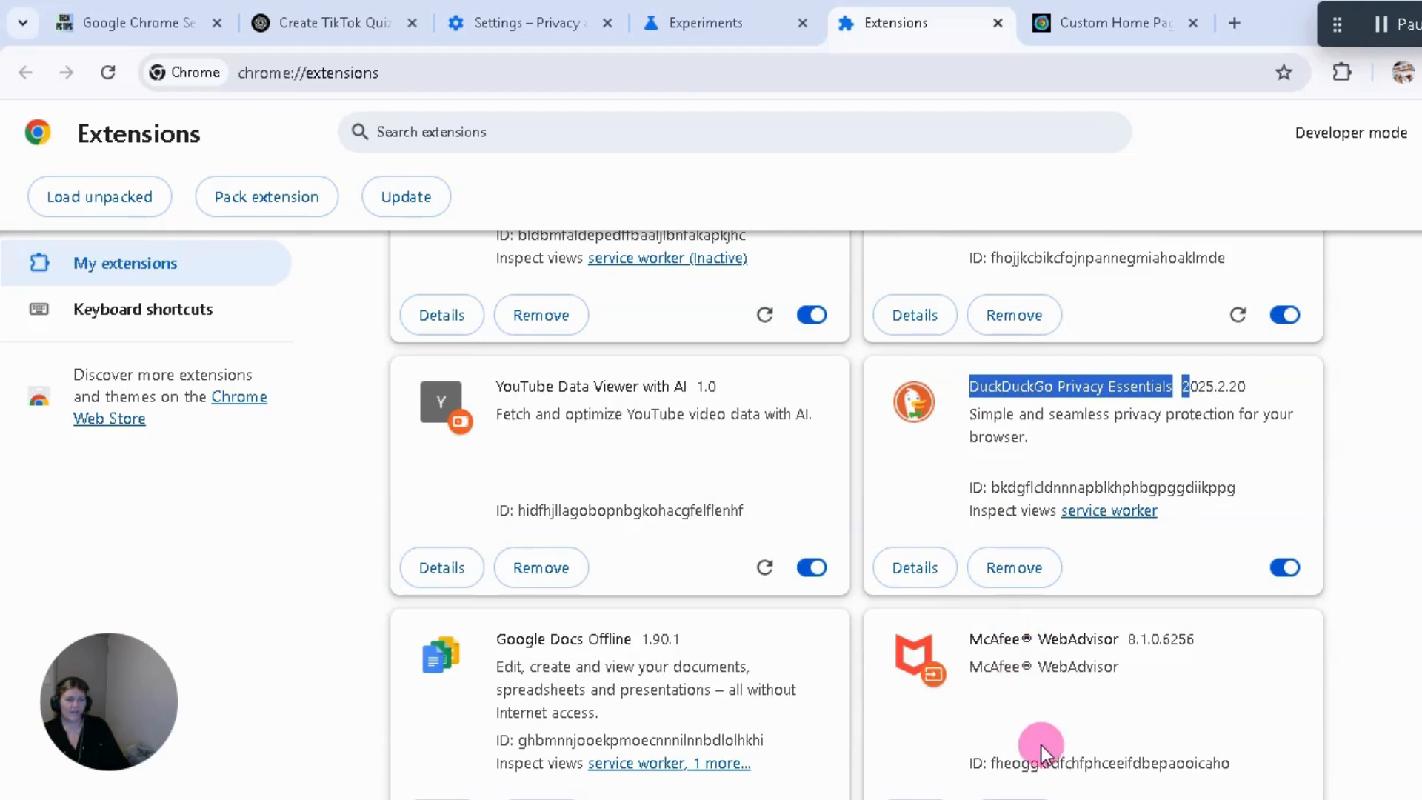
pyautogui.scroll(3, 1050, 709)
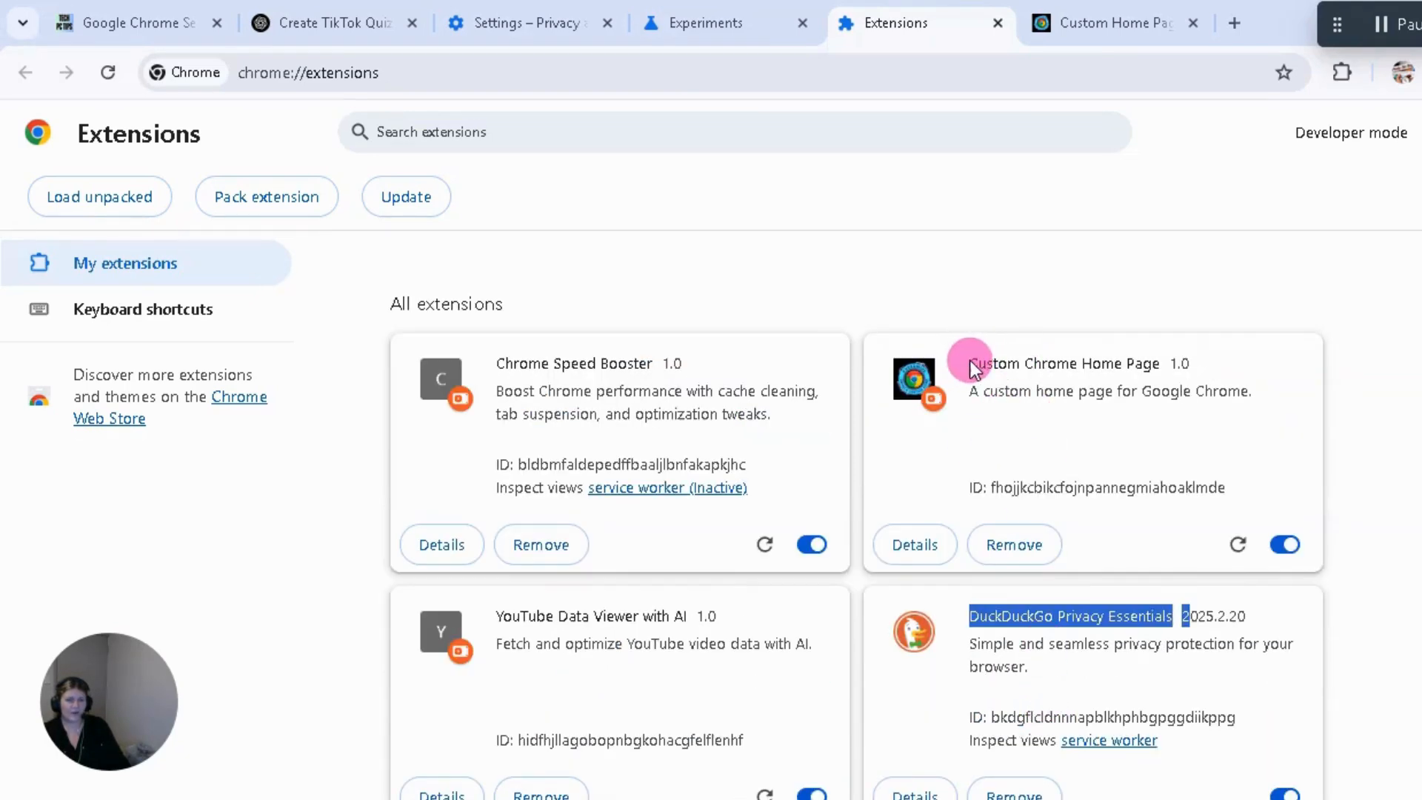
pyautogui.moveTo(971, 368); pyautogui.dragTo(1191, 362)
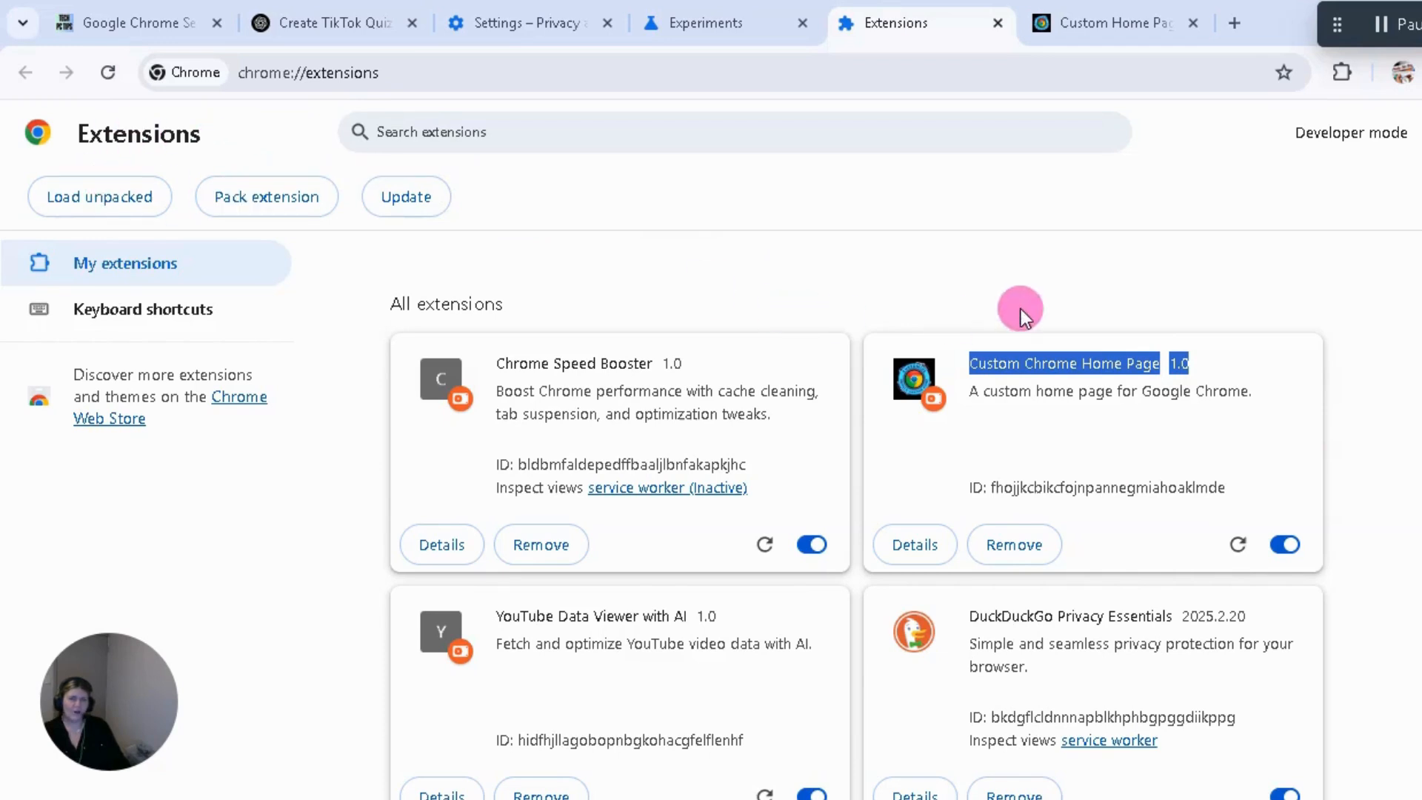
# Open the Camera permission in the privacy site settings and review its default behaviour and the blocked and allowed site lists.
pyautogui.click(522, 20)
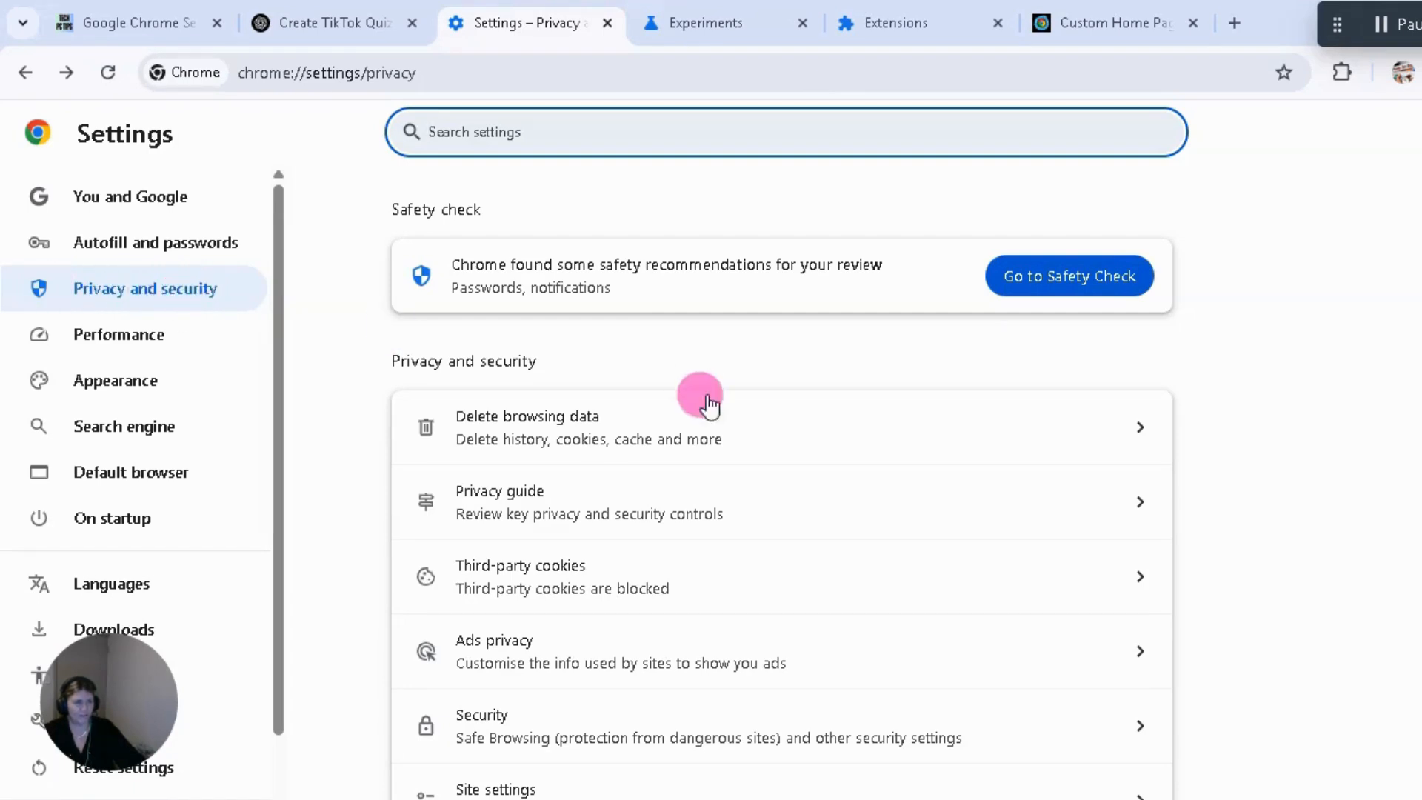
pyautogui.scroll(-1, 673, 501)
pyautogui.click(536, 779)
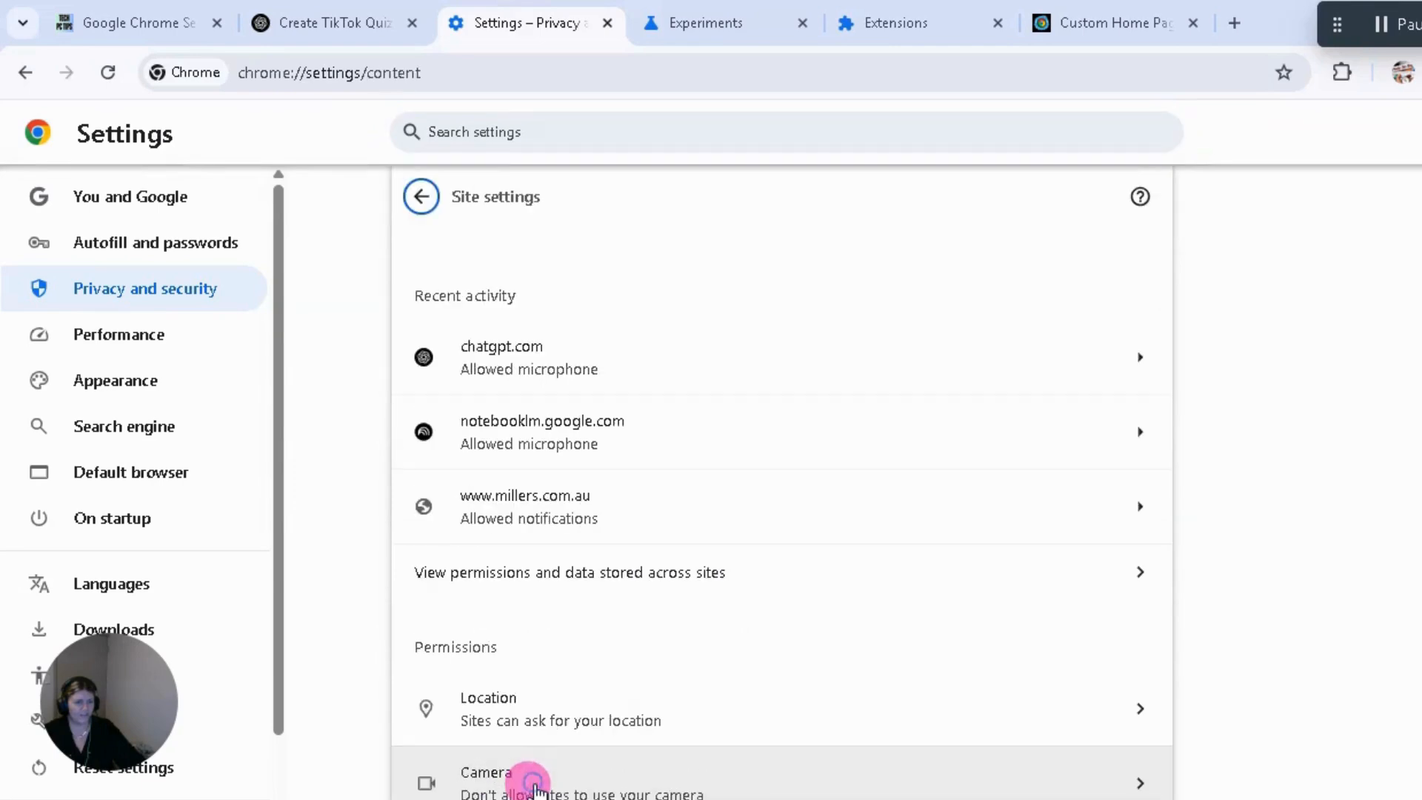
pyautogui.scroll(-3, 700, 649)
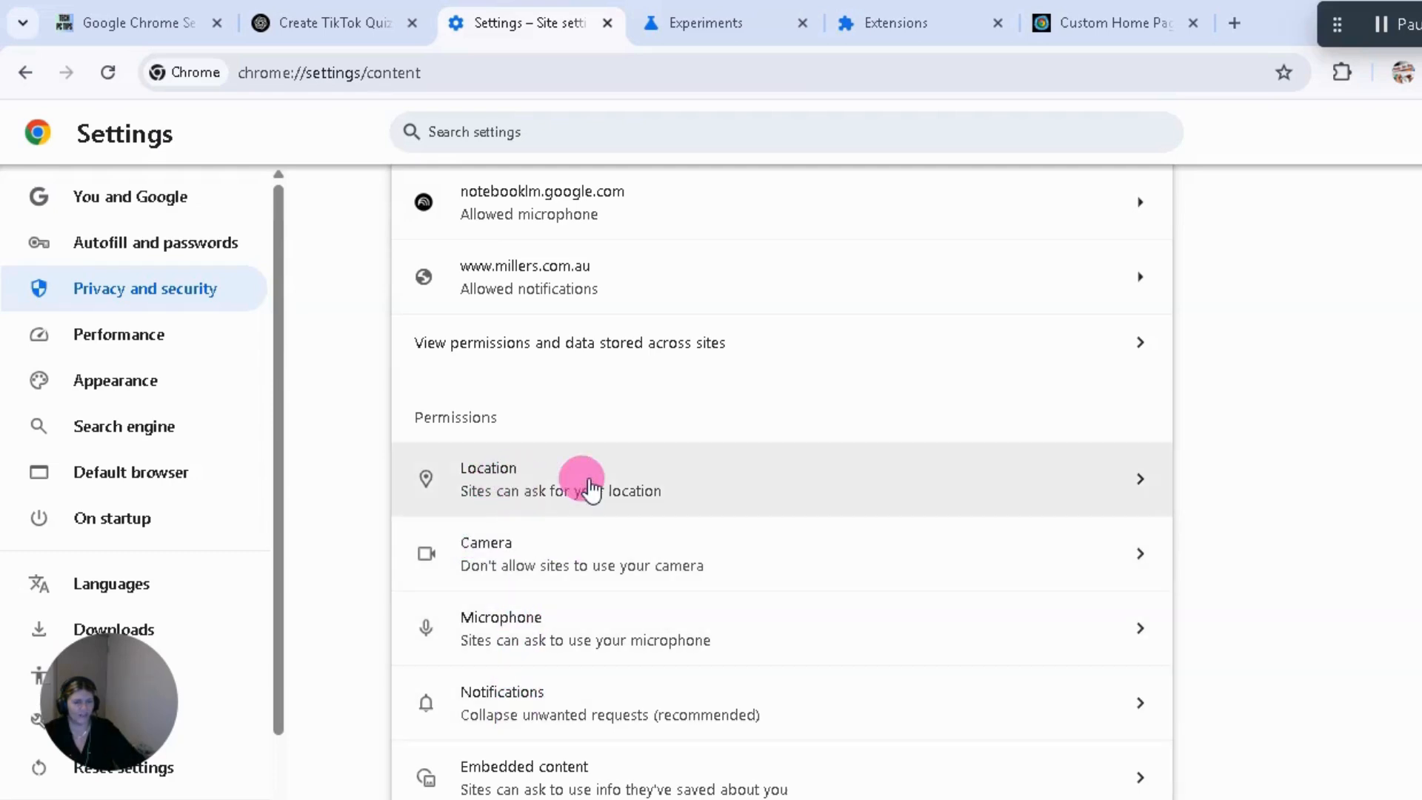
pyautogui.click(515, 559)
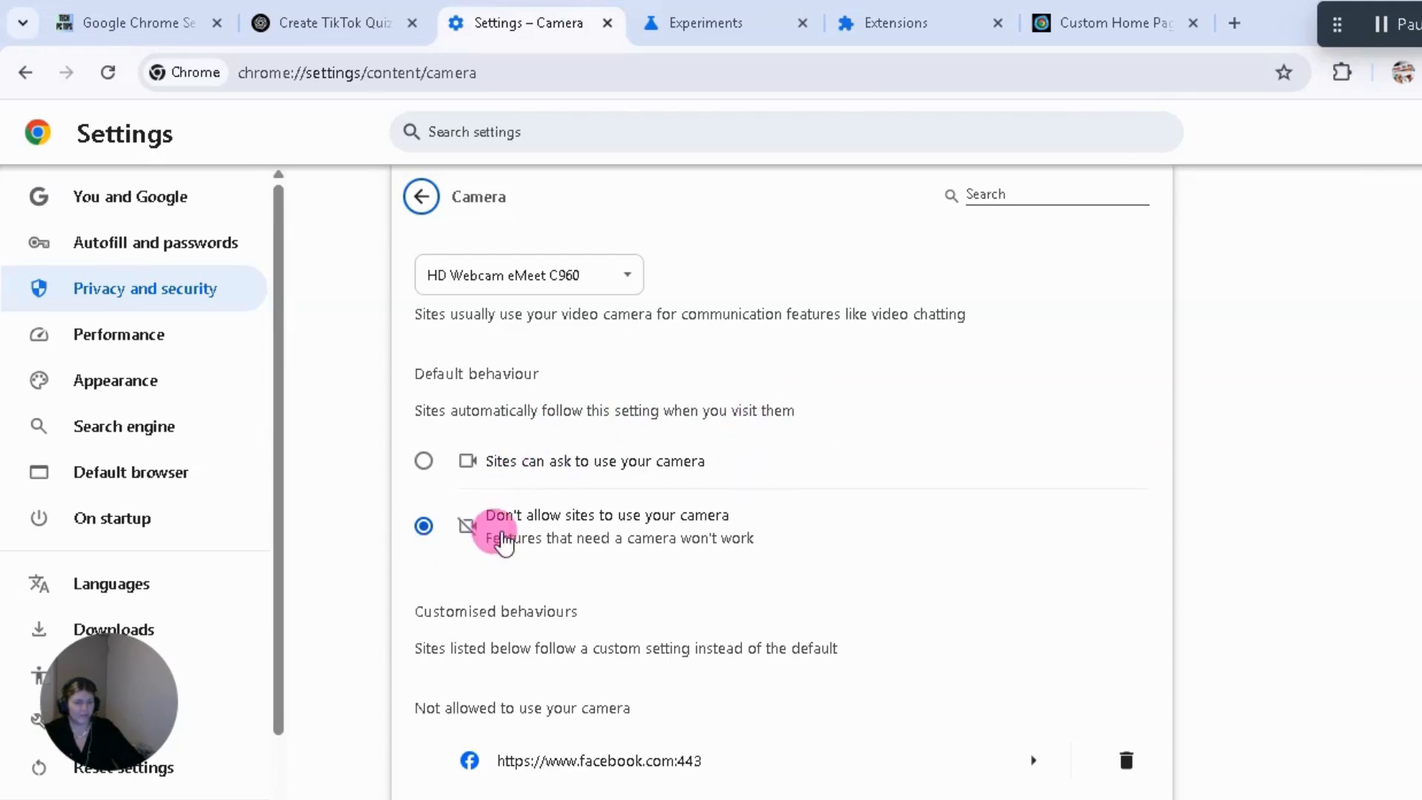
pyautogui.scroll(-2, 783, 549)
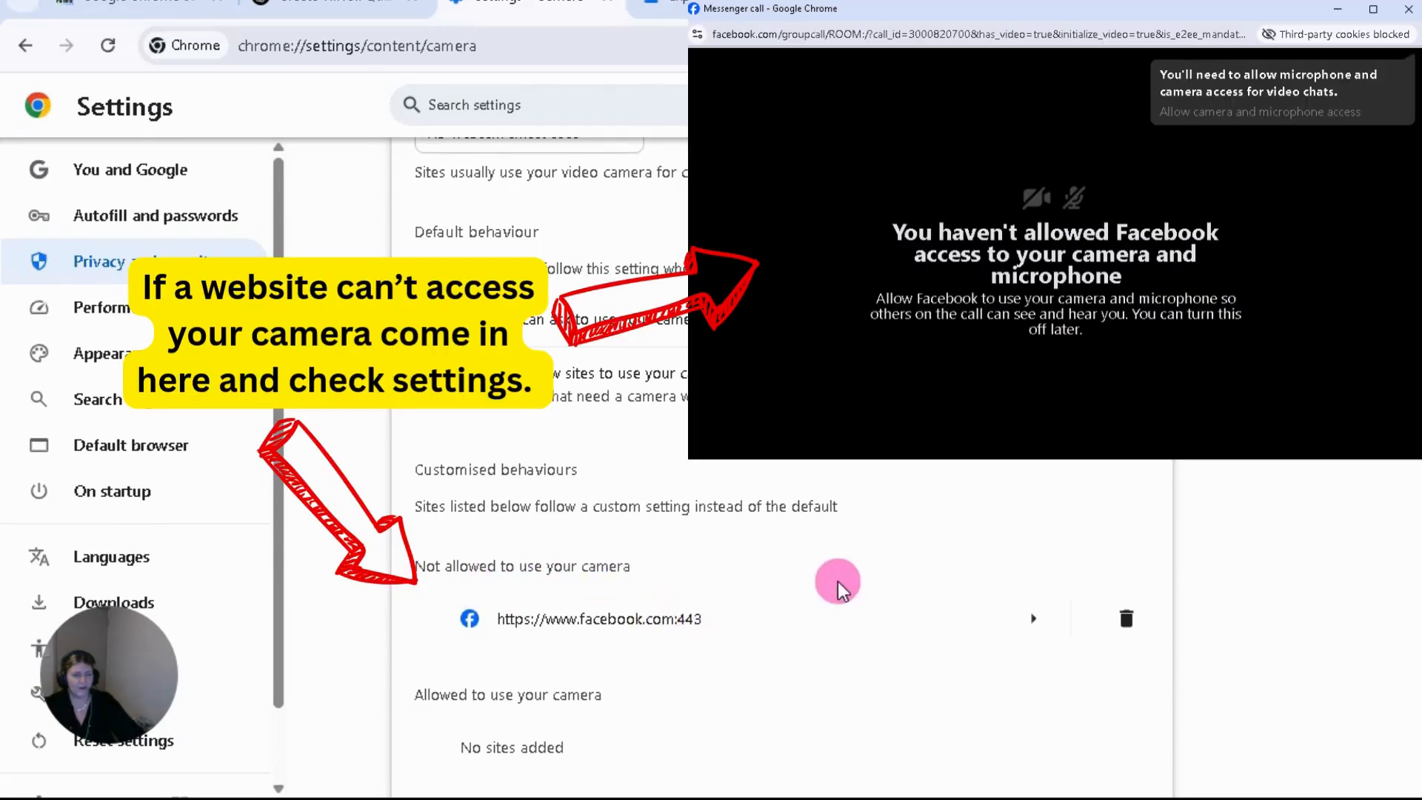
pyautogui.scroll(-1, 833, 585)
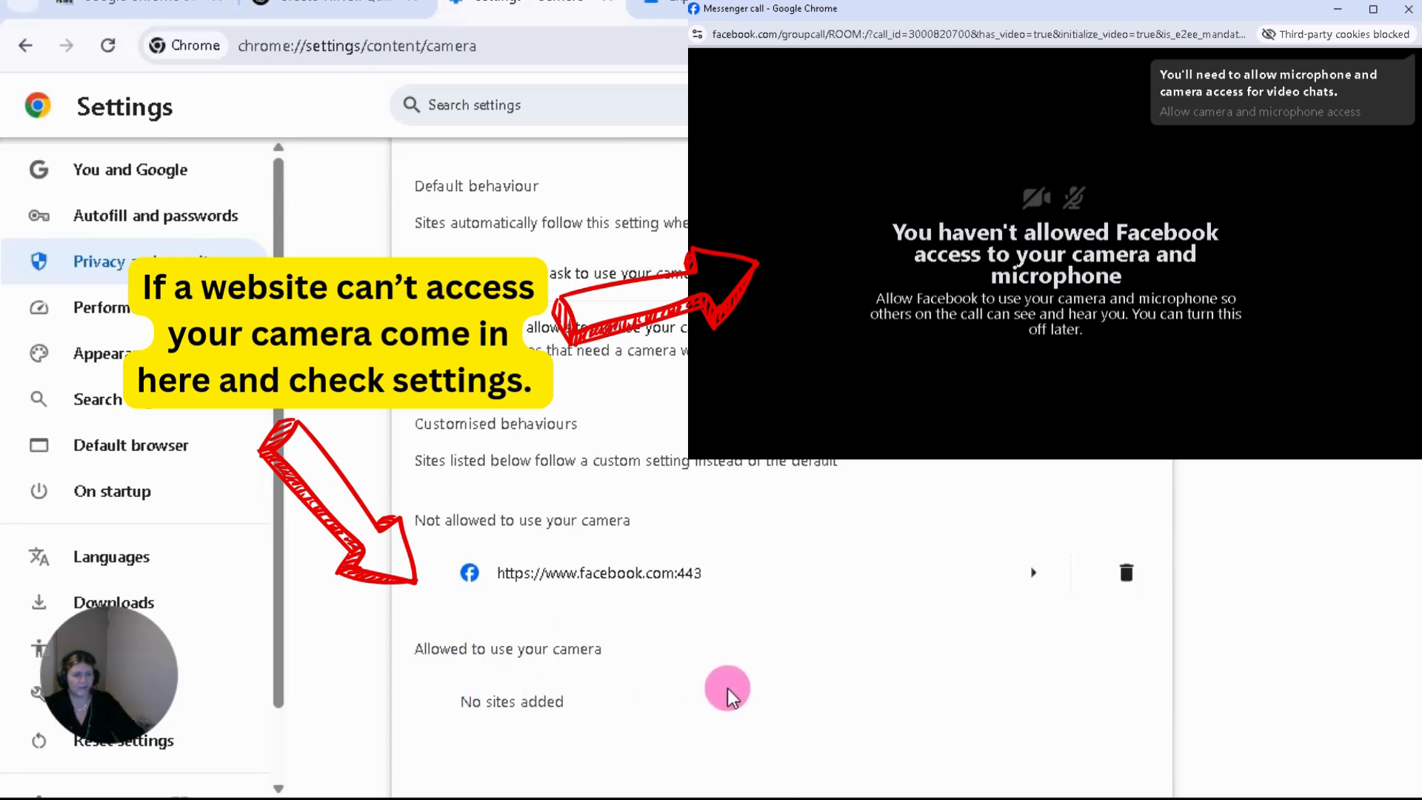
# Leave the Camera permission, review the default behaviour of the Microphone permission, and return to the site settings.
pyautogui.scroll(3, 719, 692)
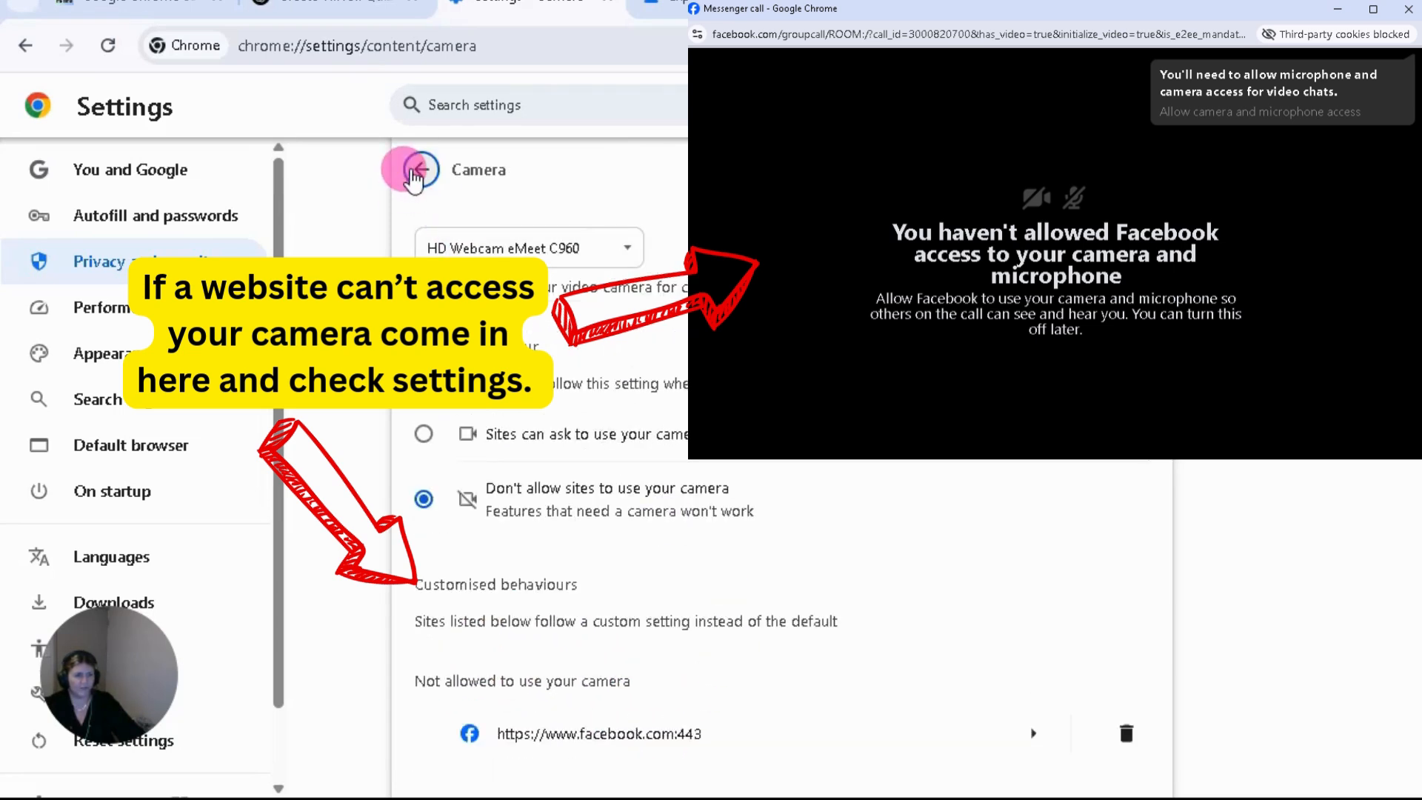
pyautogui.click(415, 171)
pyautogui.scroll(-3, 651, 530)
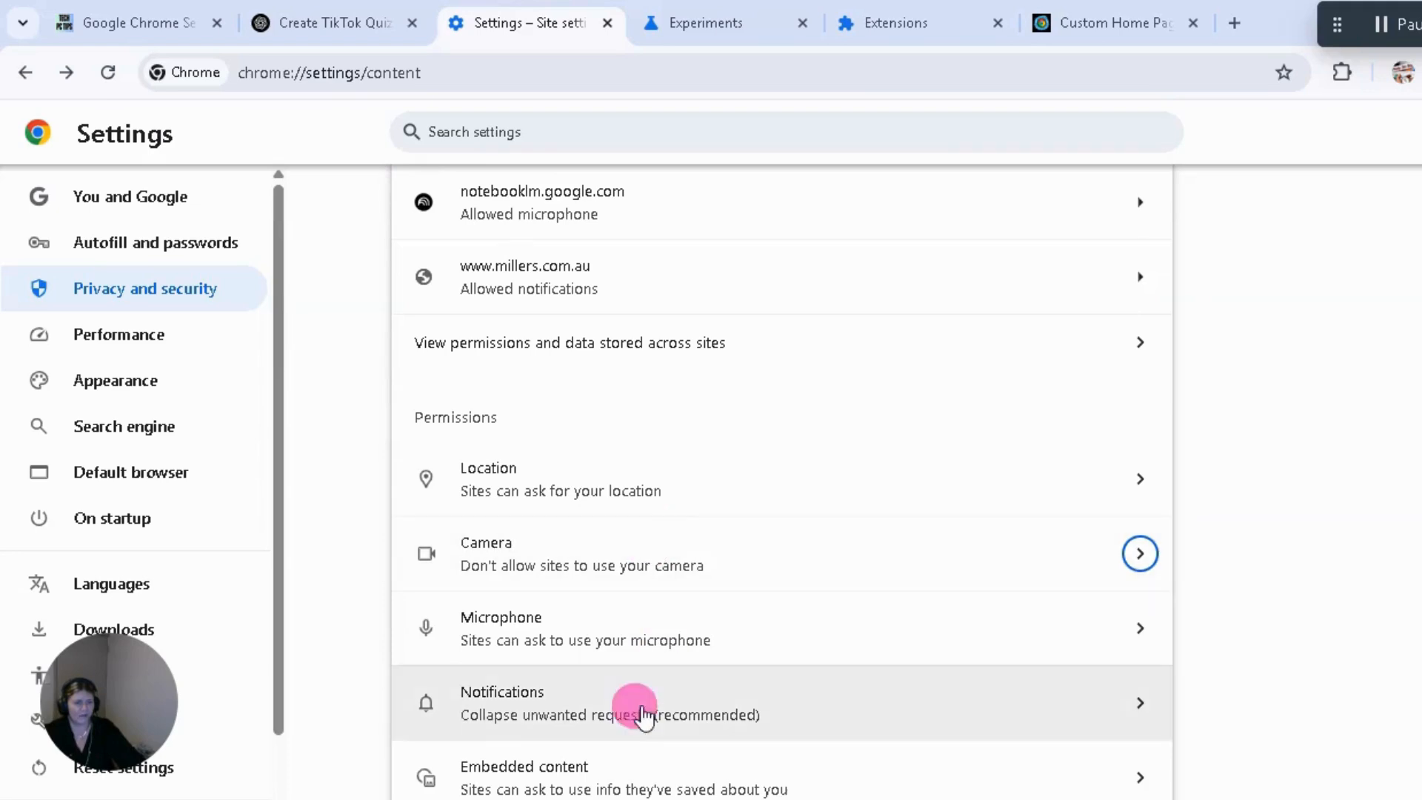
pyautogui.click(522, 635)
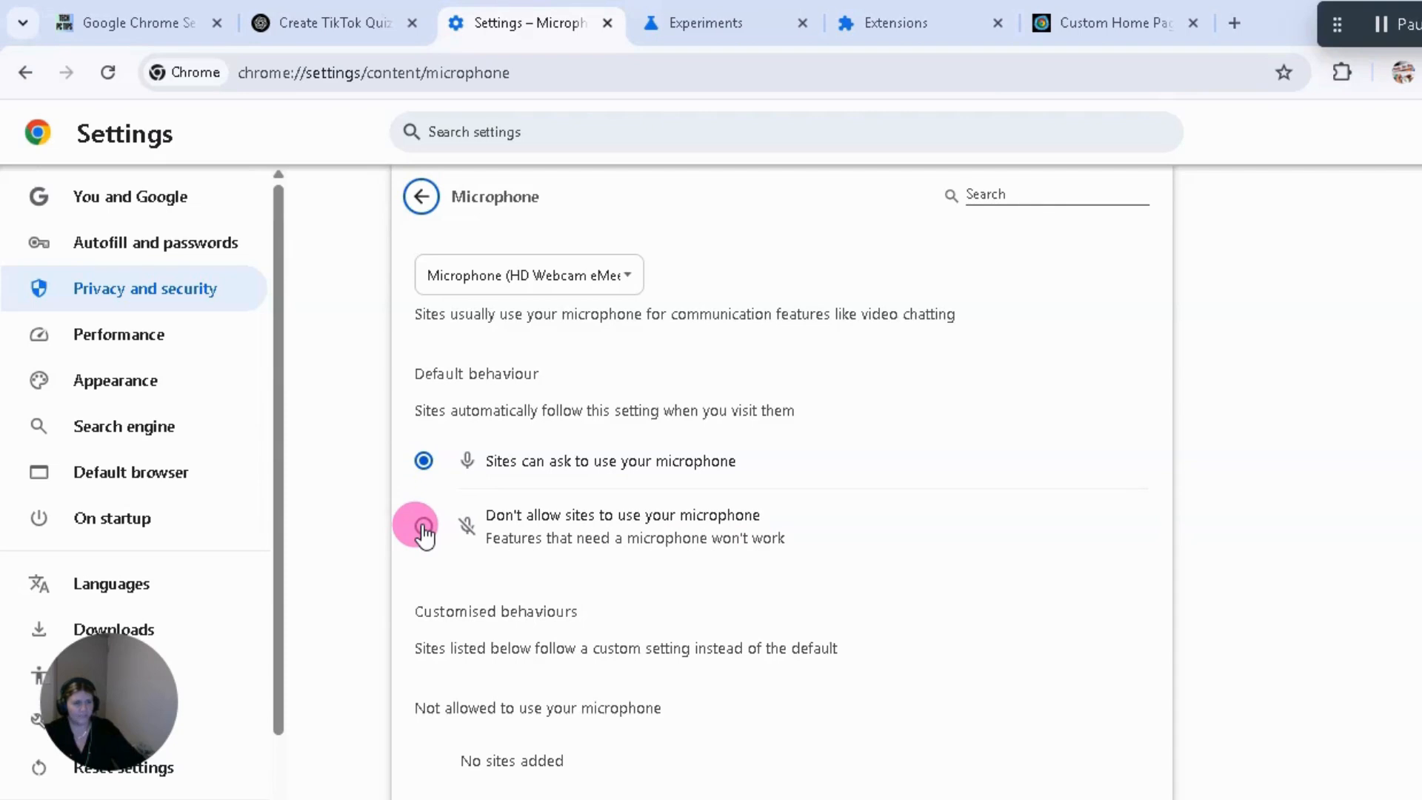
pyautogui.click(422, 196)
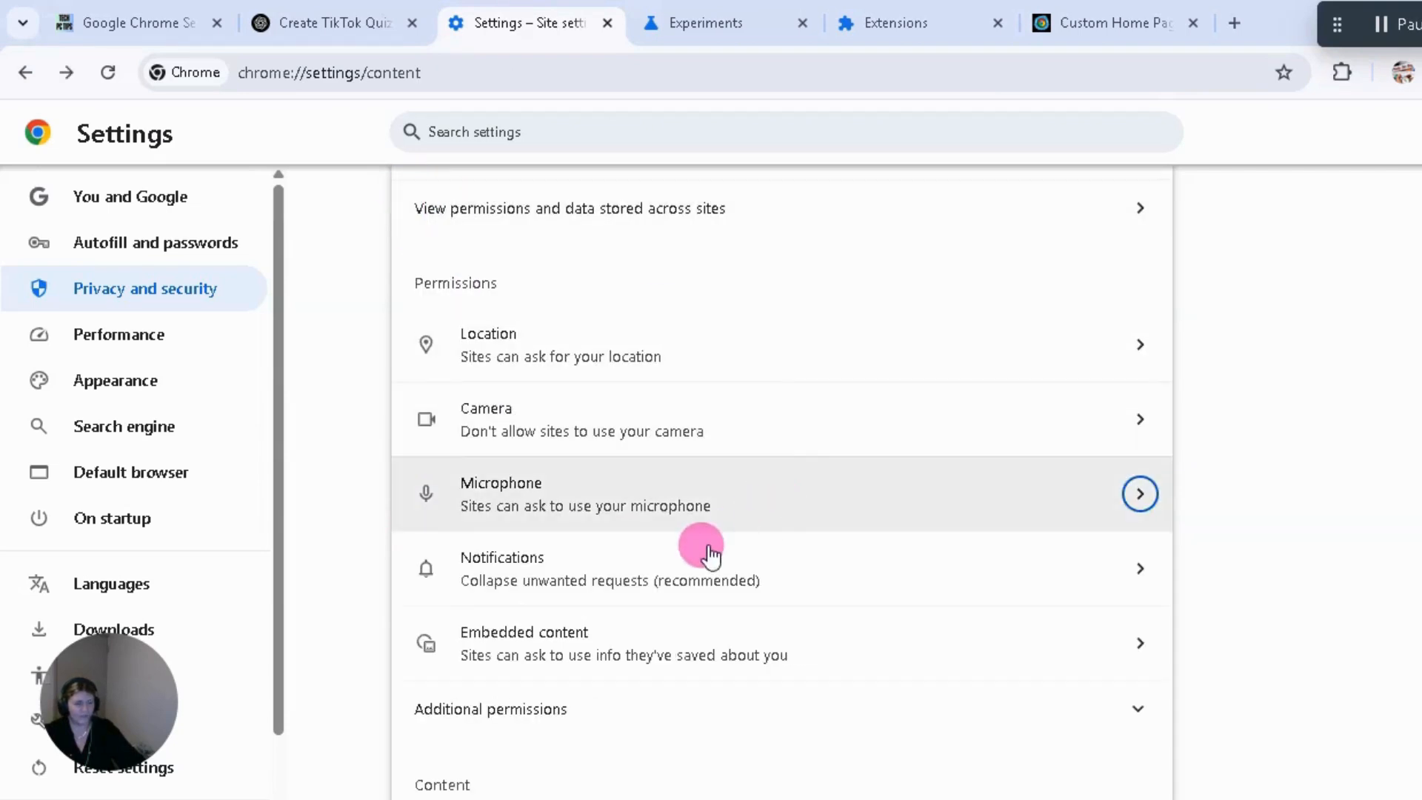
# Set the default Notifications behaviour to "Don't allow sites to send notifications" and review the sites listed under customised behaviours.
pyautogui.click(517, 559)
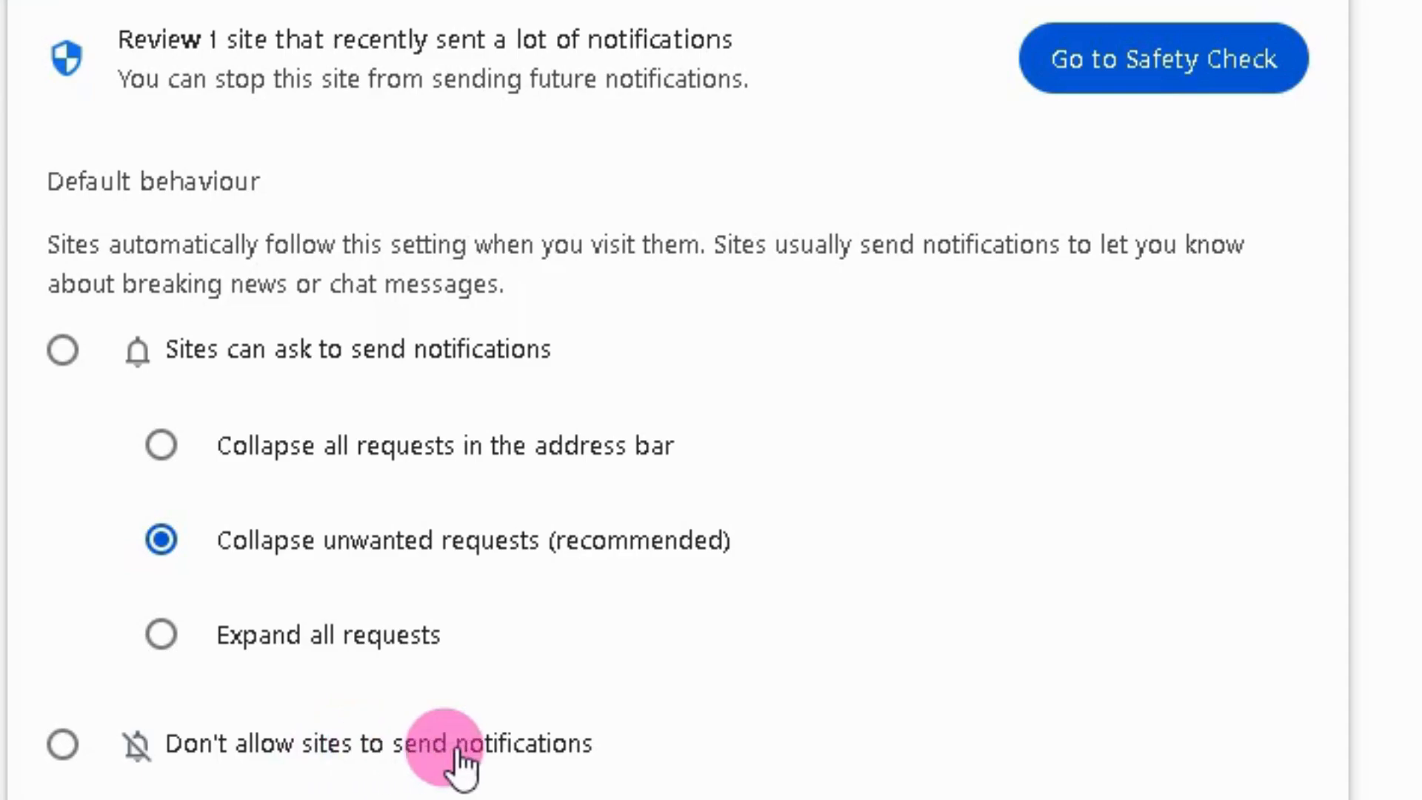
pyautogui.click(62, 745)
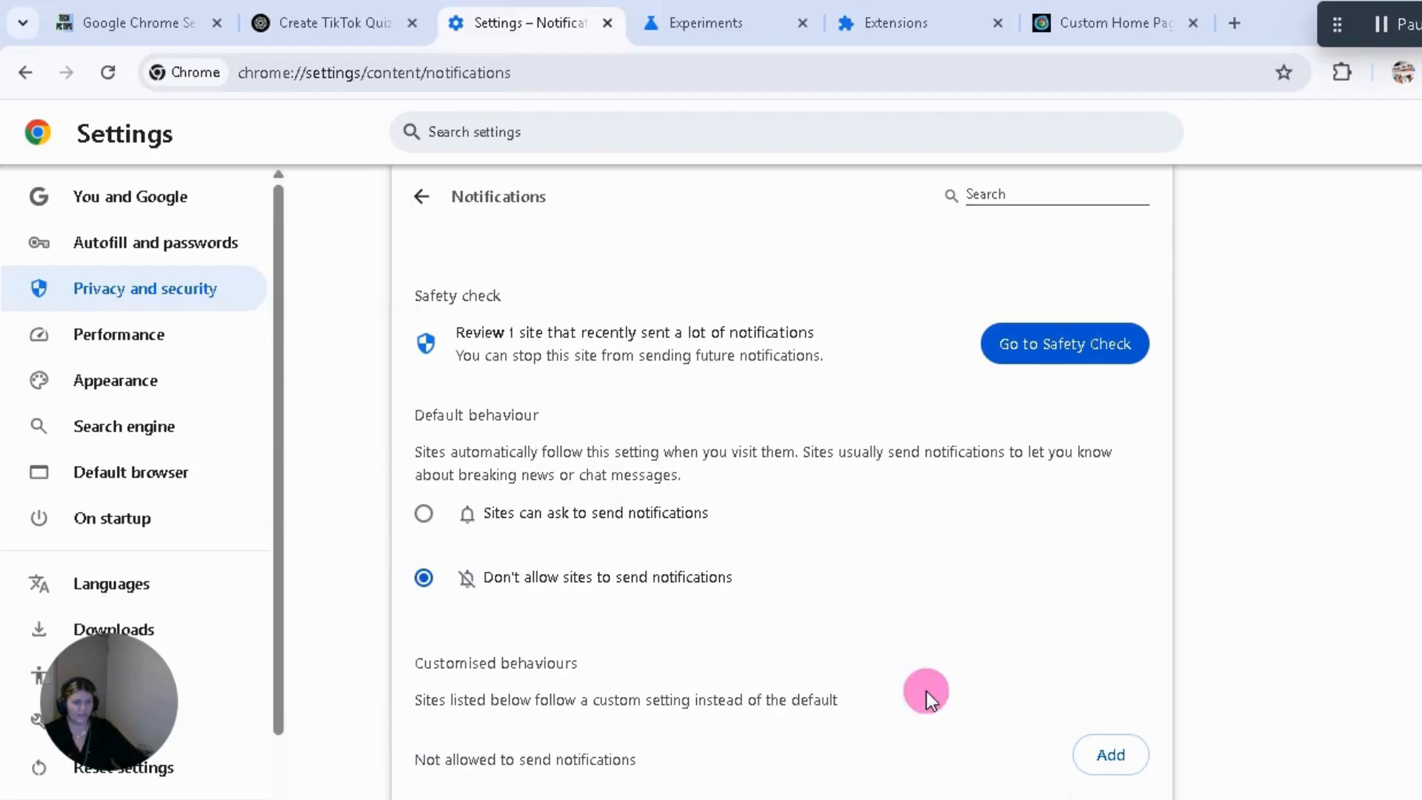
pyautogui.scroll(-1, 873, 642)
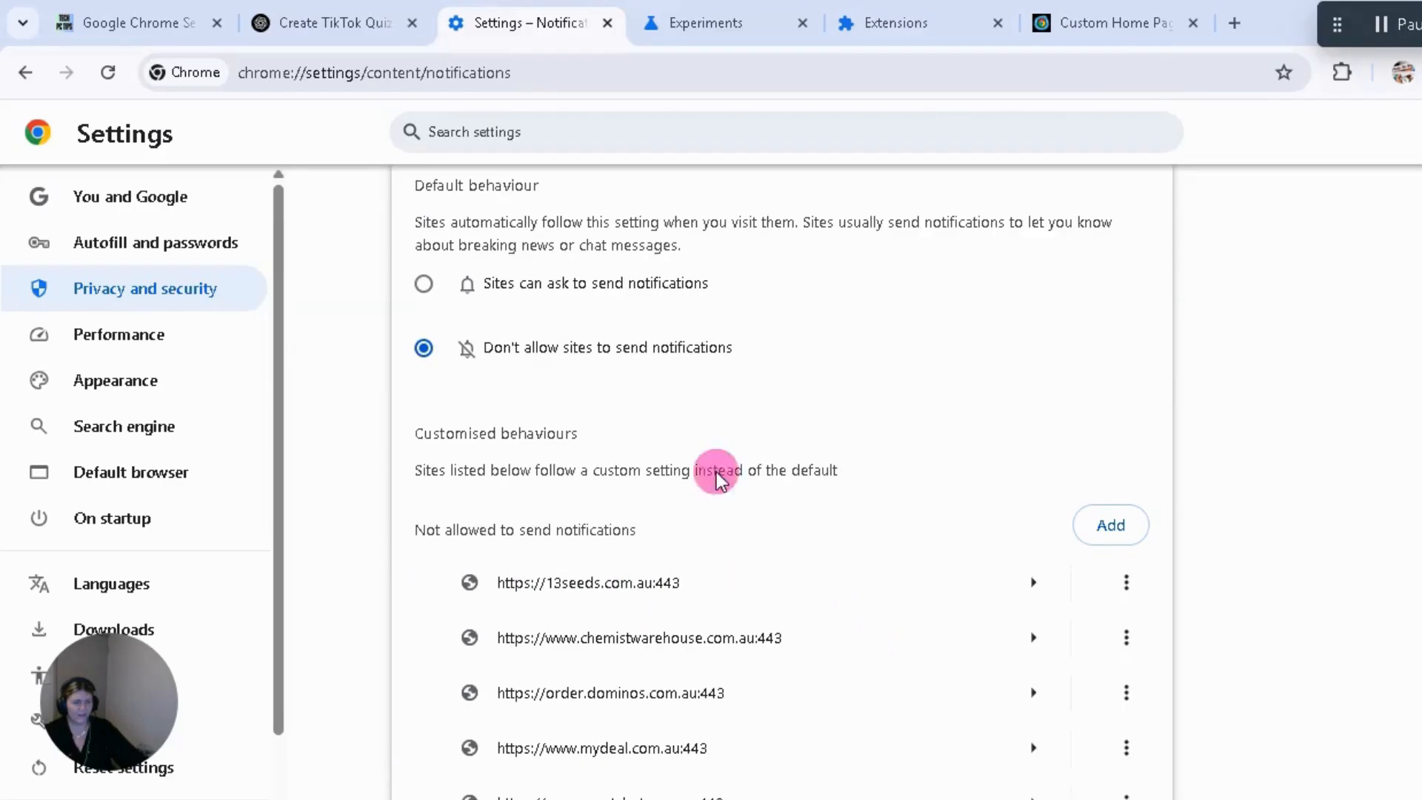
pyautogui.scroll(1, 692, 509)
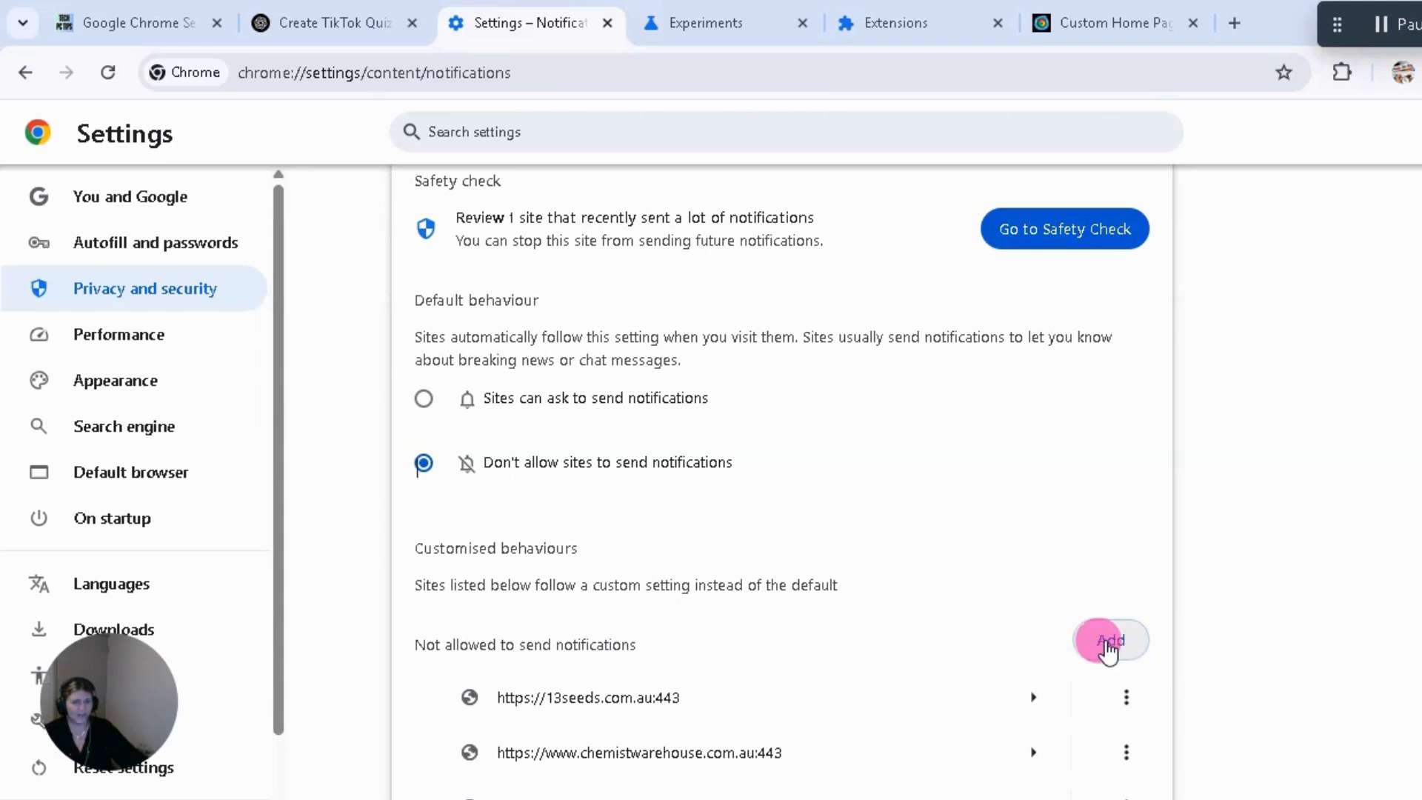
pyautogui.scroll(1, 956, 647)
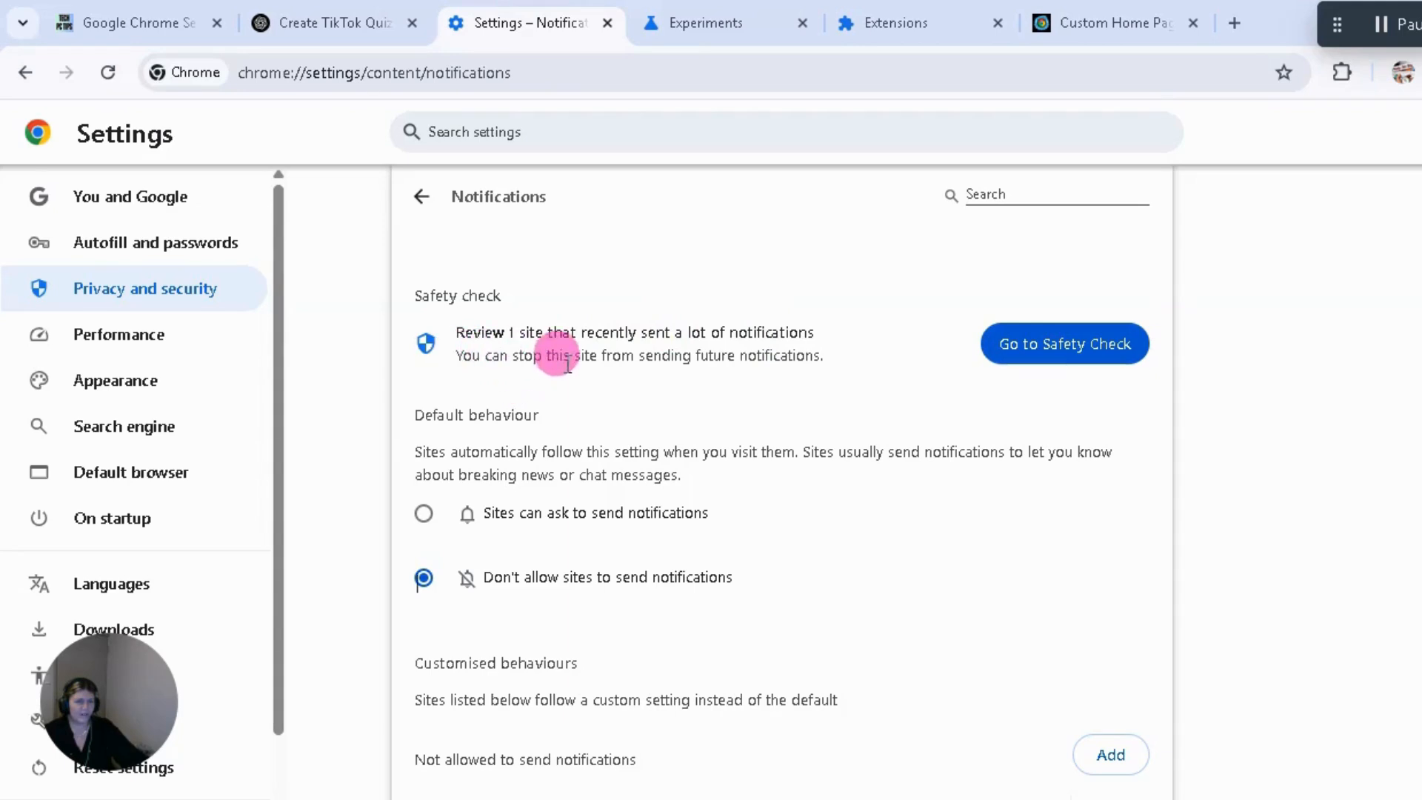
# Go to Safety Check from the notification settings and show the further options for the recommendation about sites sending many notifications.
pyautogui.click(1092, 361)
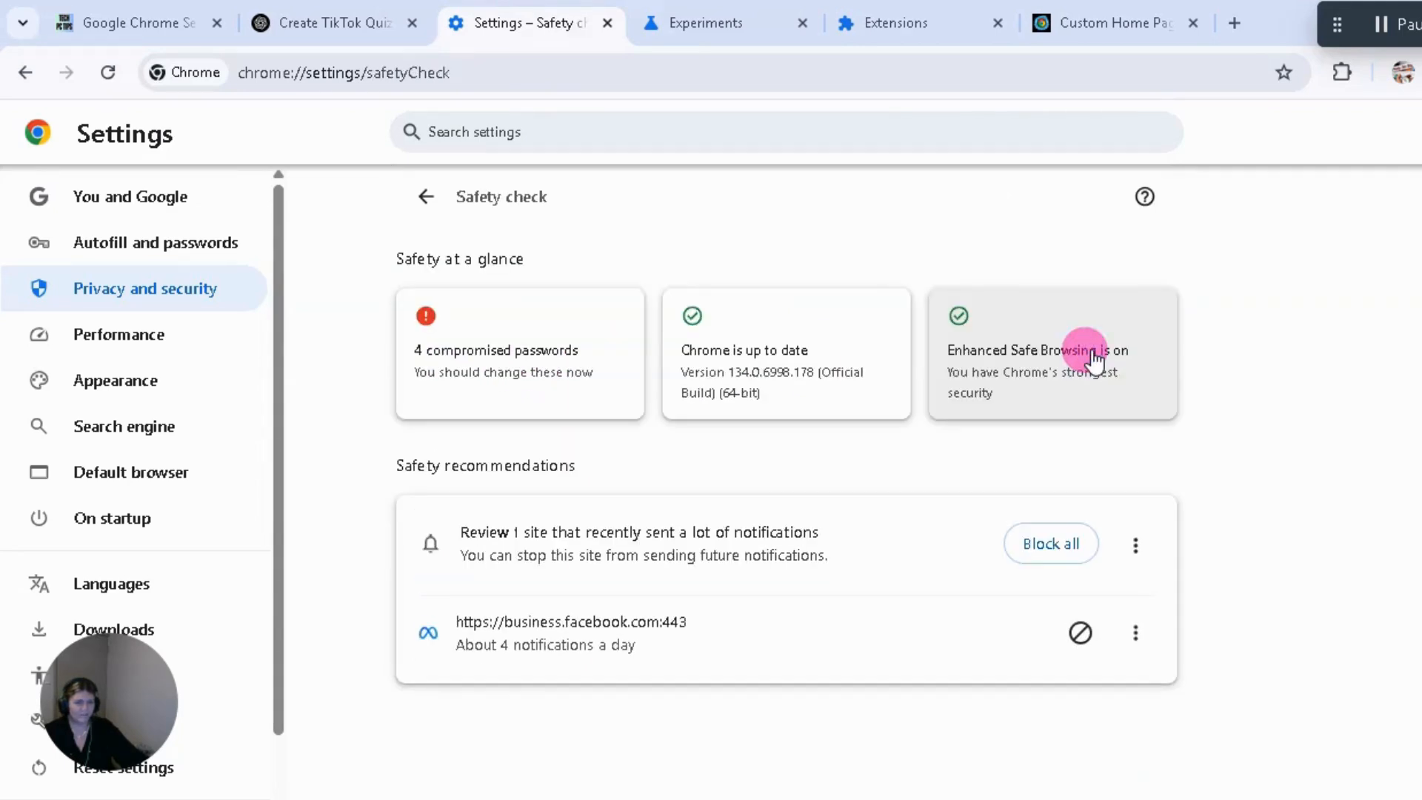
pyautogui.click(1140, 547)
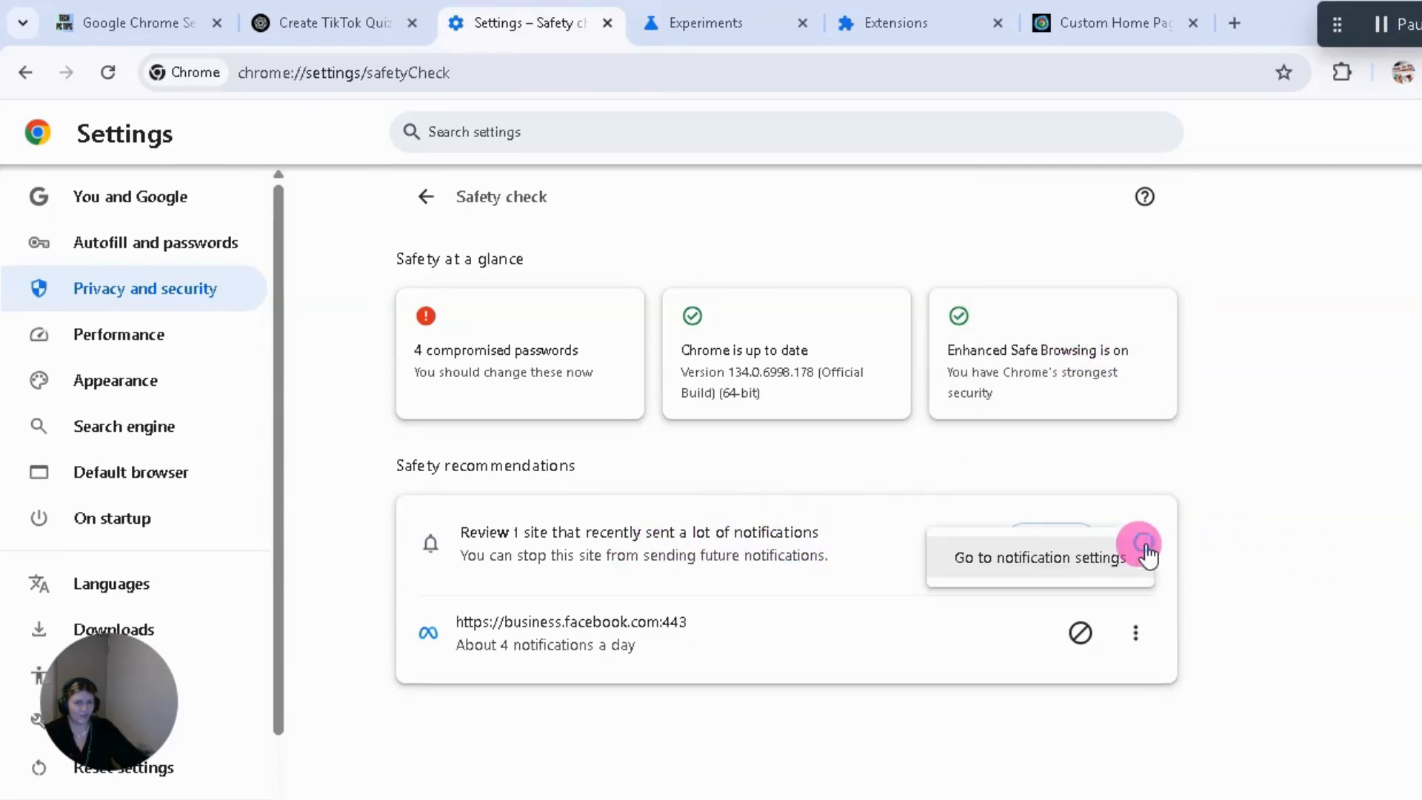